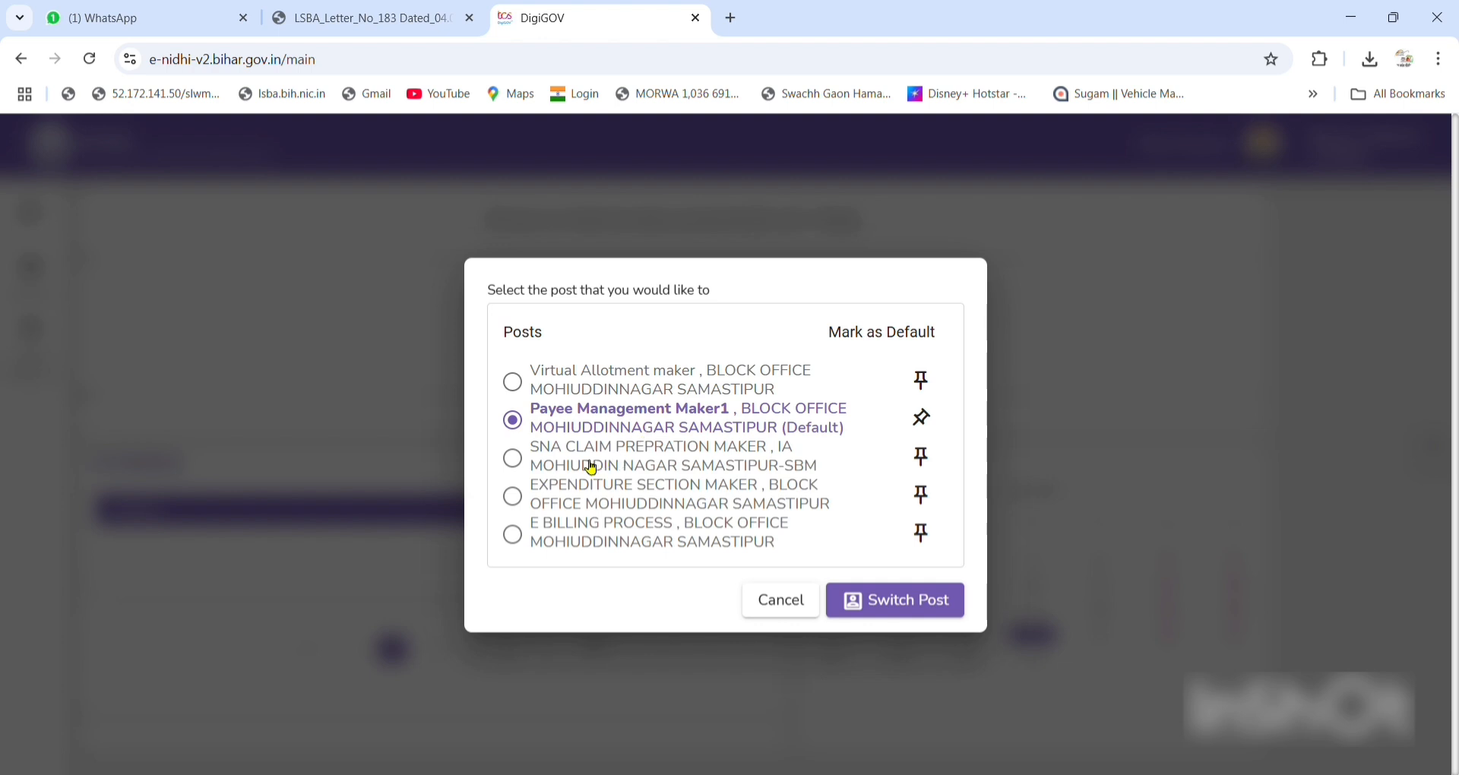
# Switch to the SNA CLAIM PREPRATION MAKER post and show its Common Applications list.
pyautogui.click(591, 468)
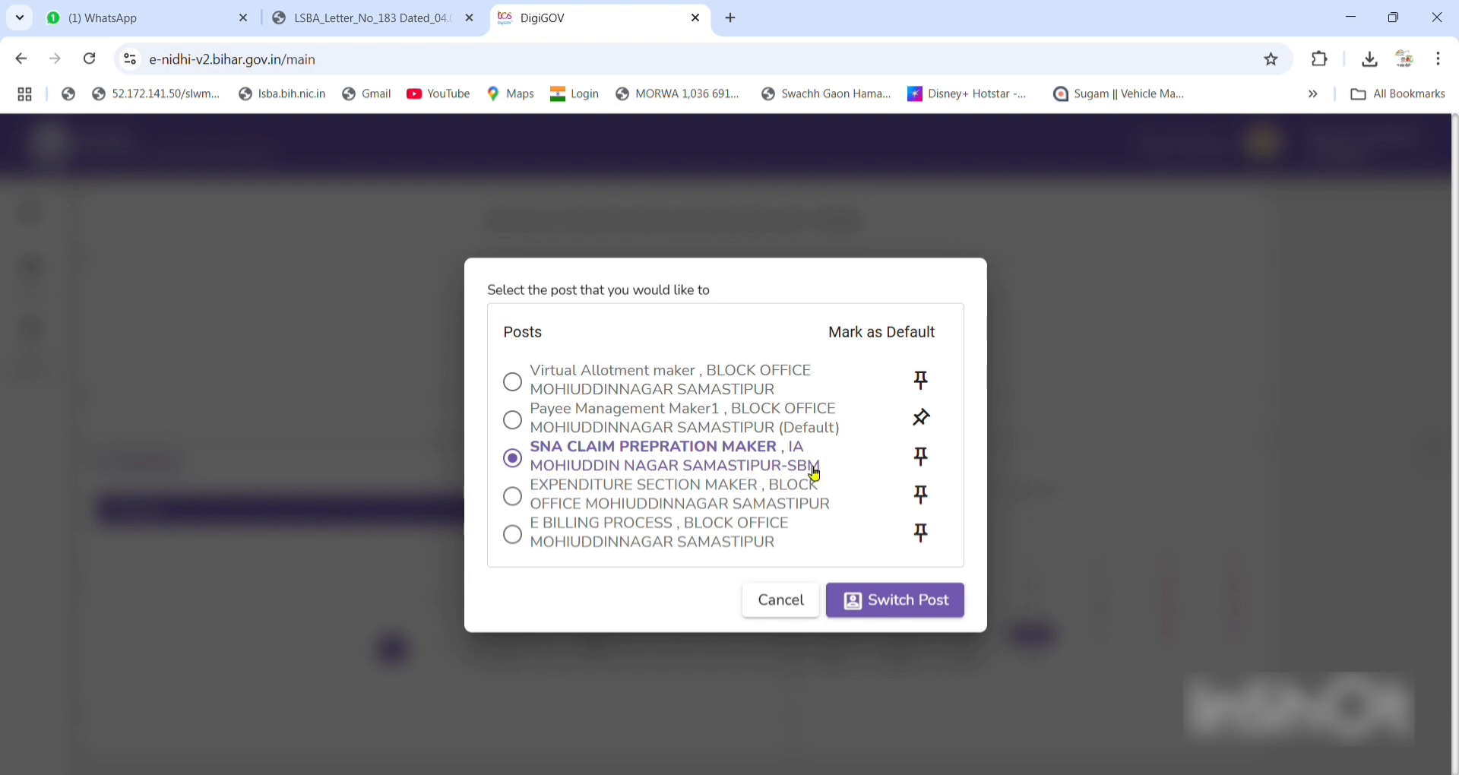
pyautogui.click(887, 600)
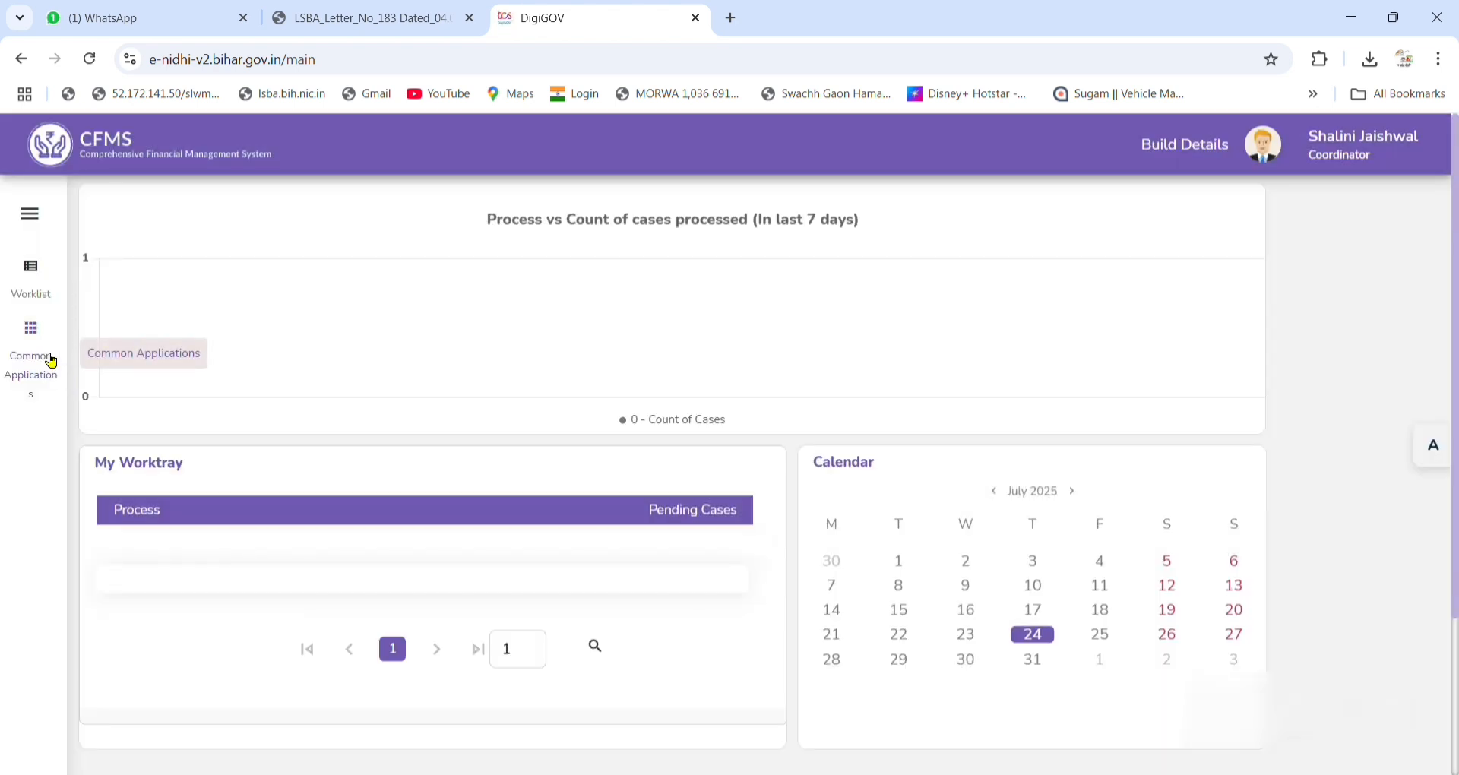
pyautogui.click(51, 360)
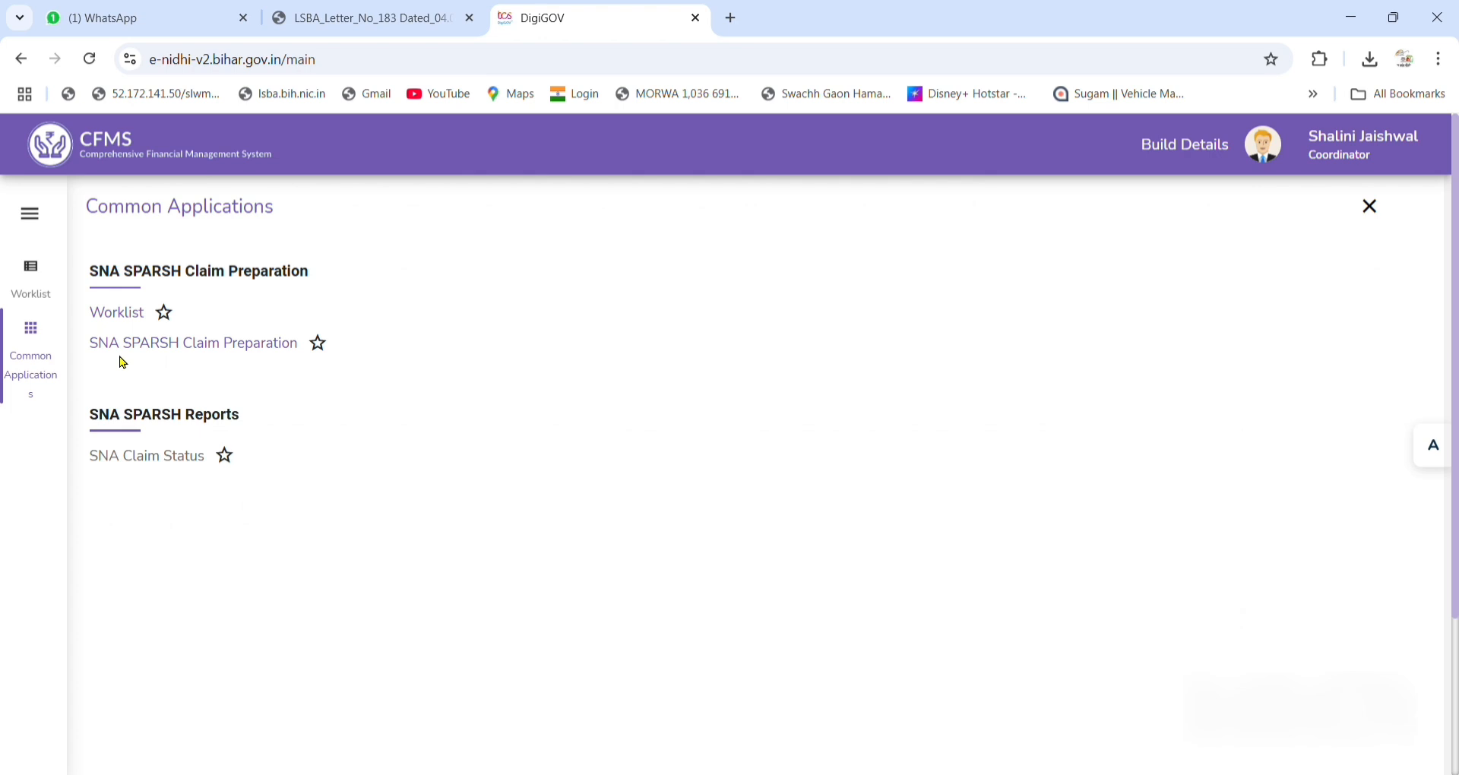
# Start an SNA SPARSH claim using the 14-Jul-2025 admin sanction for scheme BR67.
pyautogui.click(169, 345)
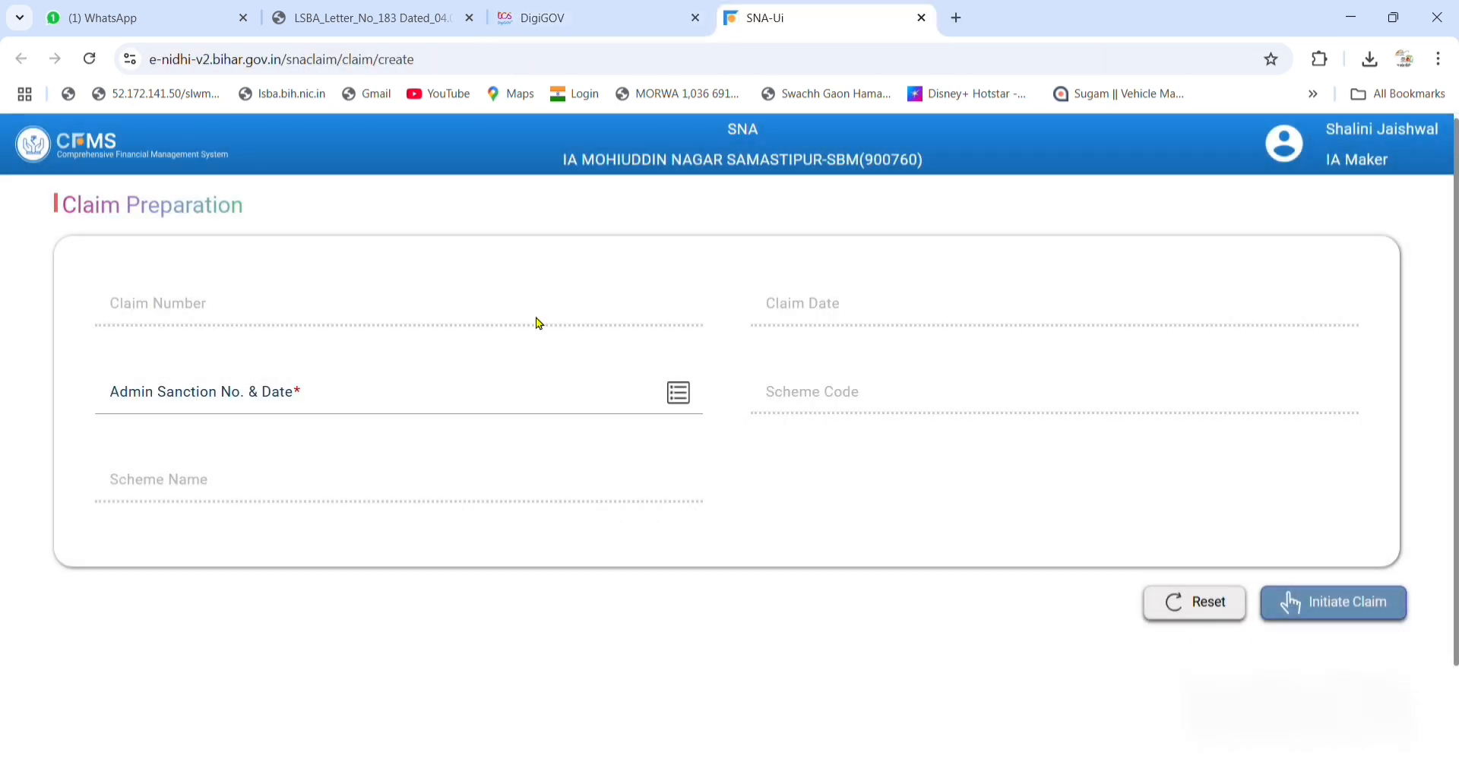
pyautogui.click(681, 404)
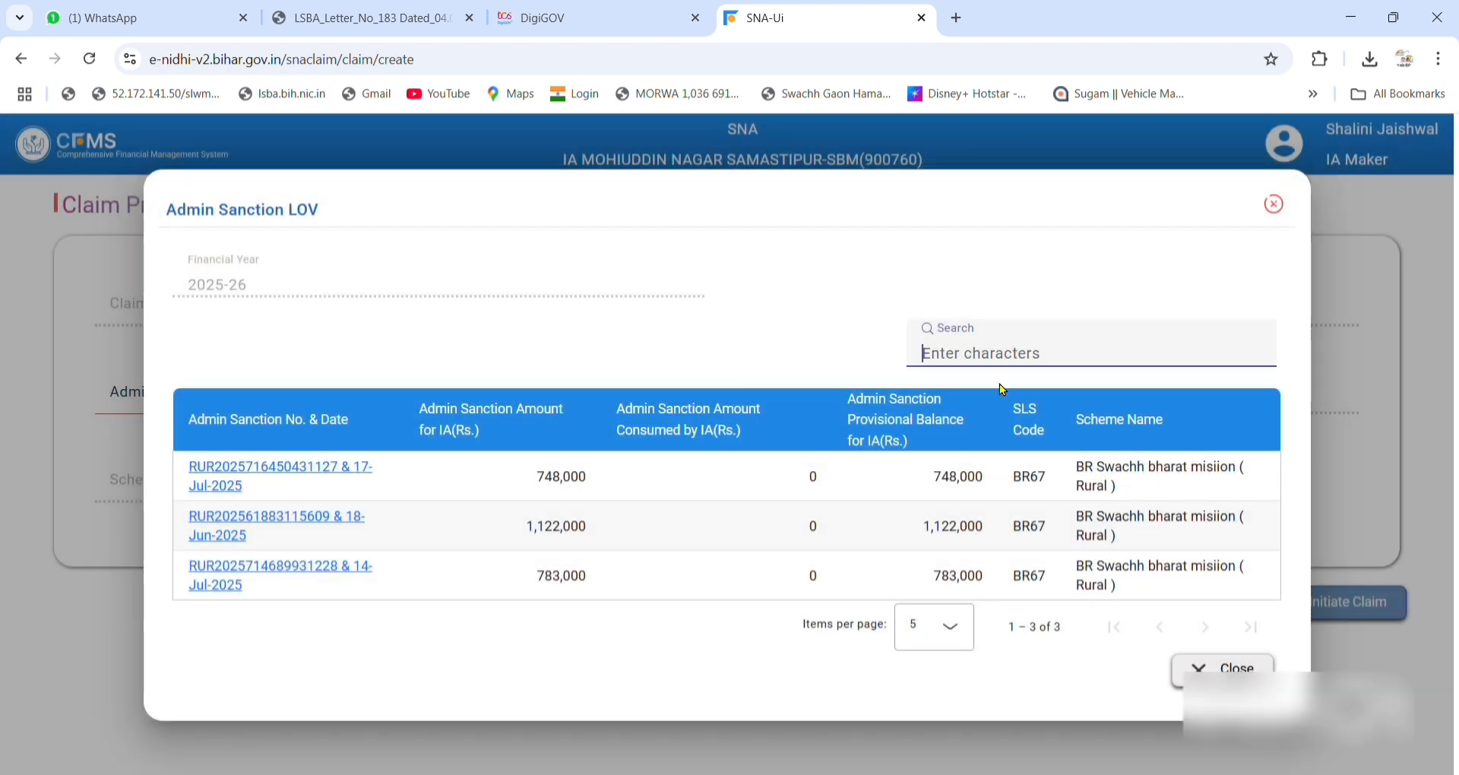
pyautogui.write('31-05')
pyautogui.press('BackSpace')
pyautogui.write('4')
pyautogui.press('BackSpace')
pyautogui.write('6')
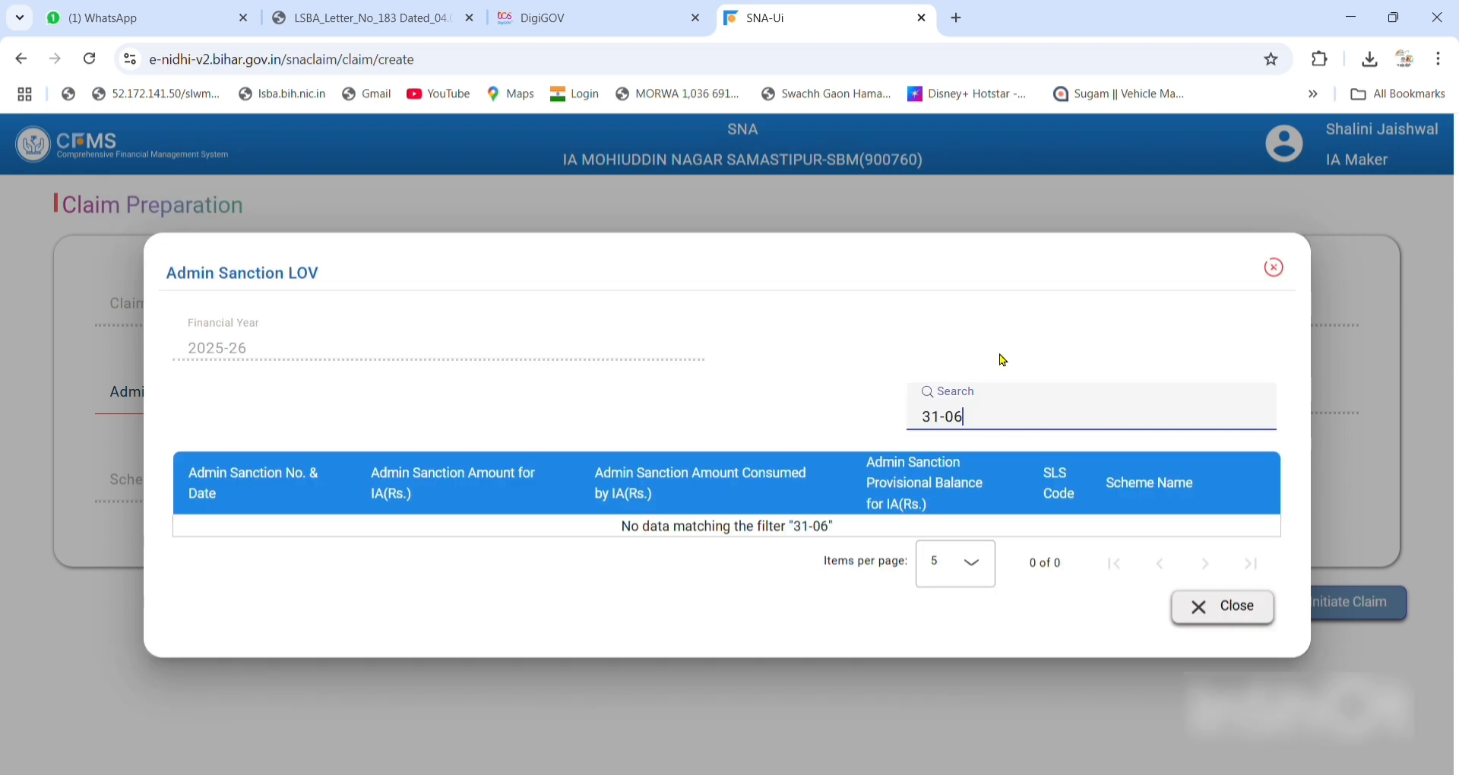
pyautogui.press('BackSpace')
pyautogui.write('5')
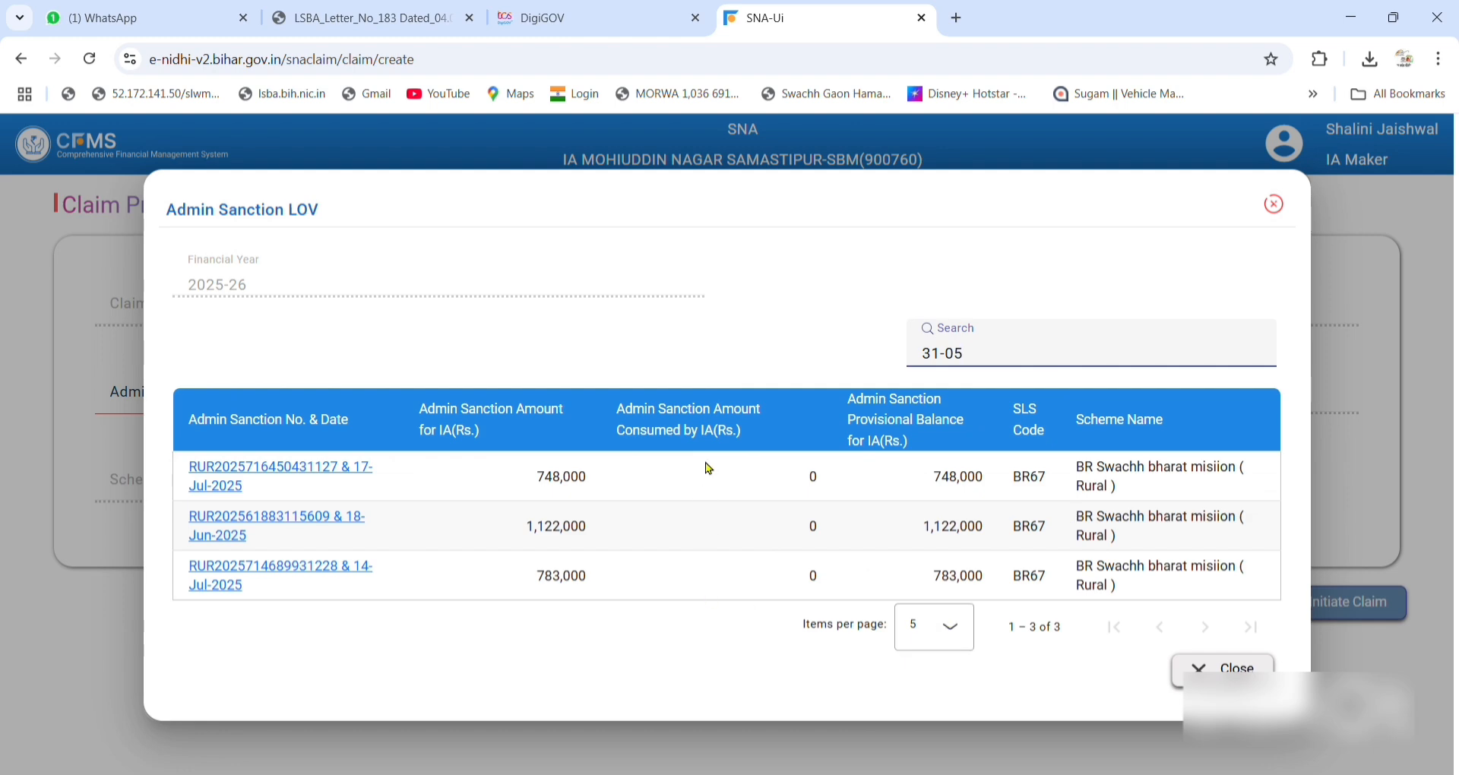
pyautogui.click(708, 575)
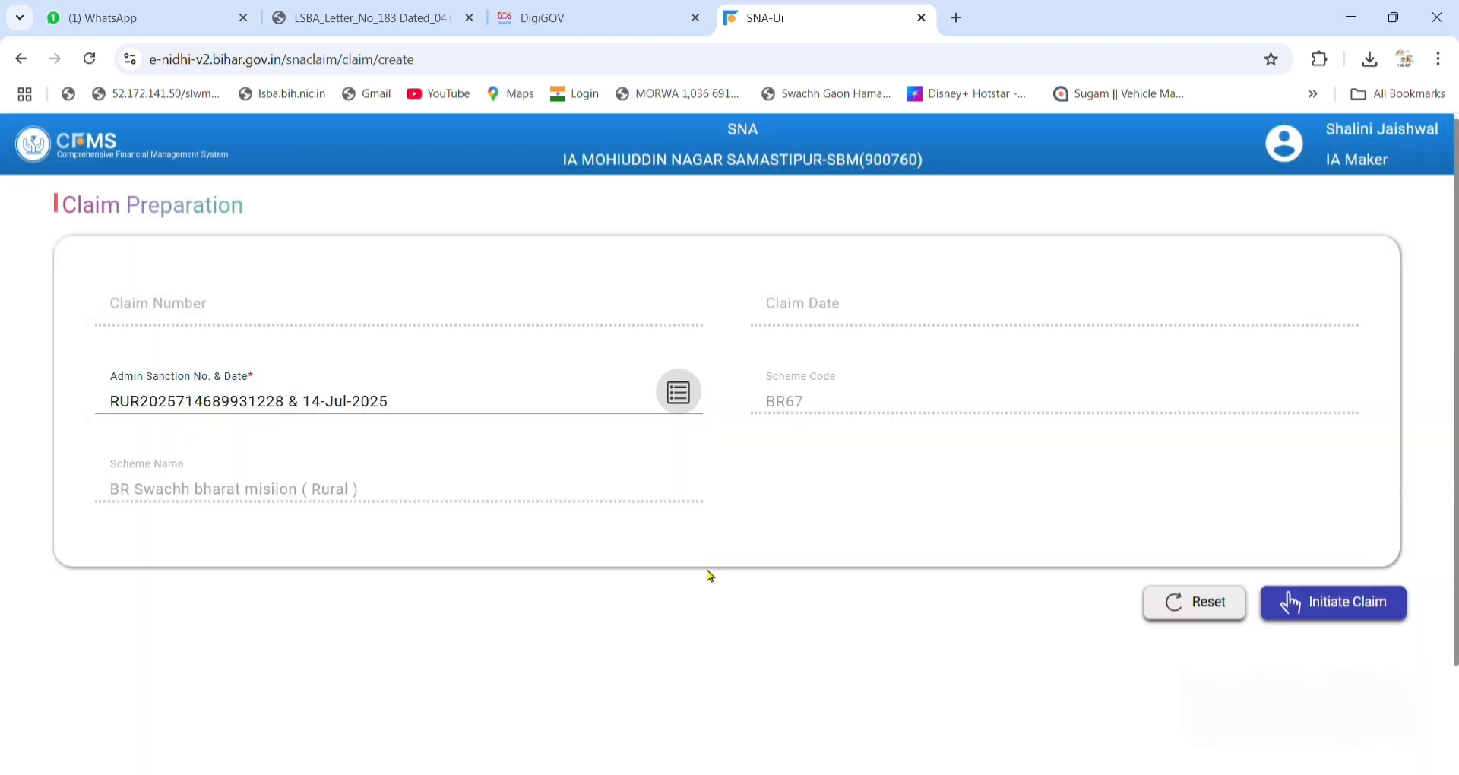
# Reconfirm the 14-Jul-2025 admin sanction from the sanction list.
pyautogui.click(684, 391)
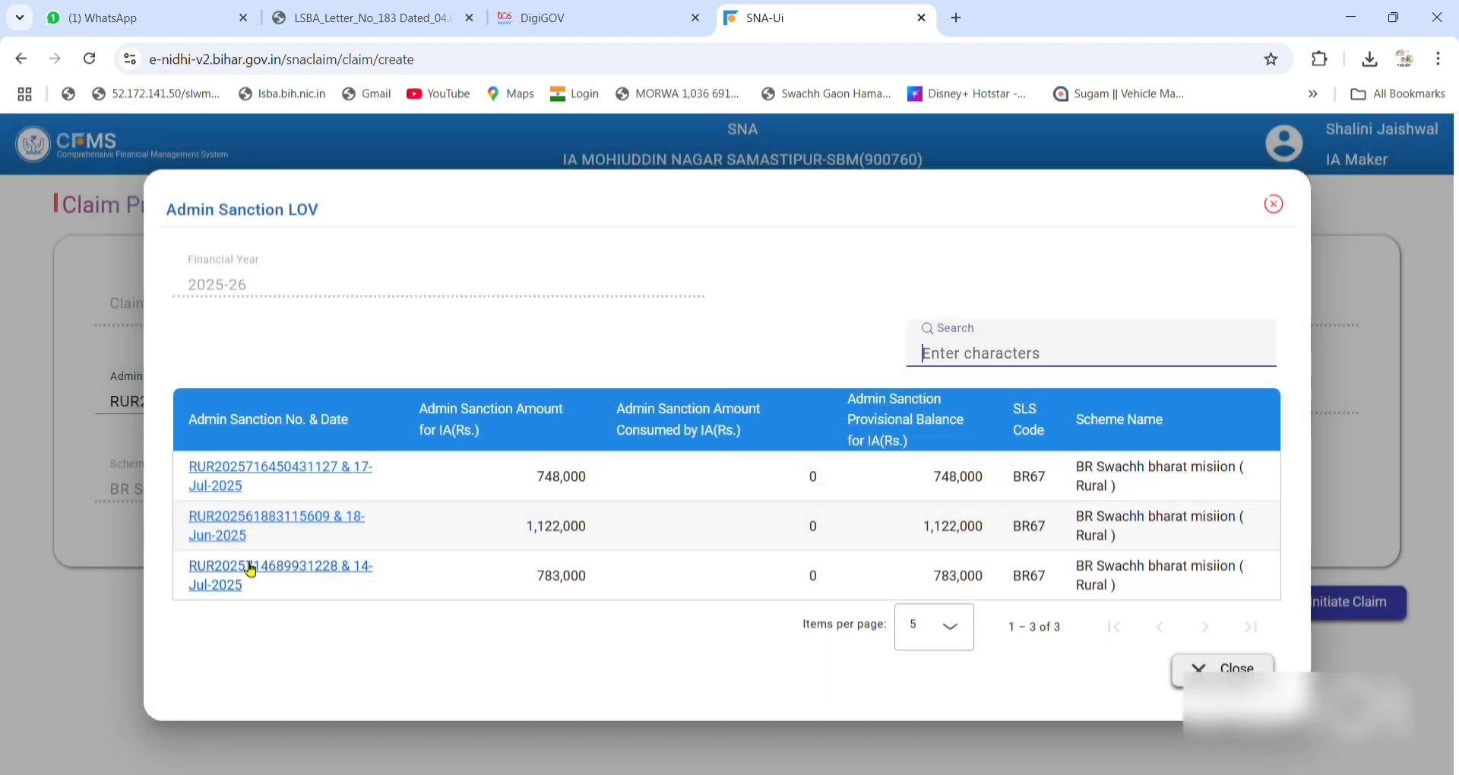
pyautogui.click(757, 585)
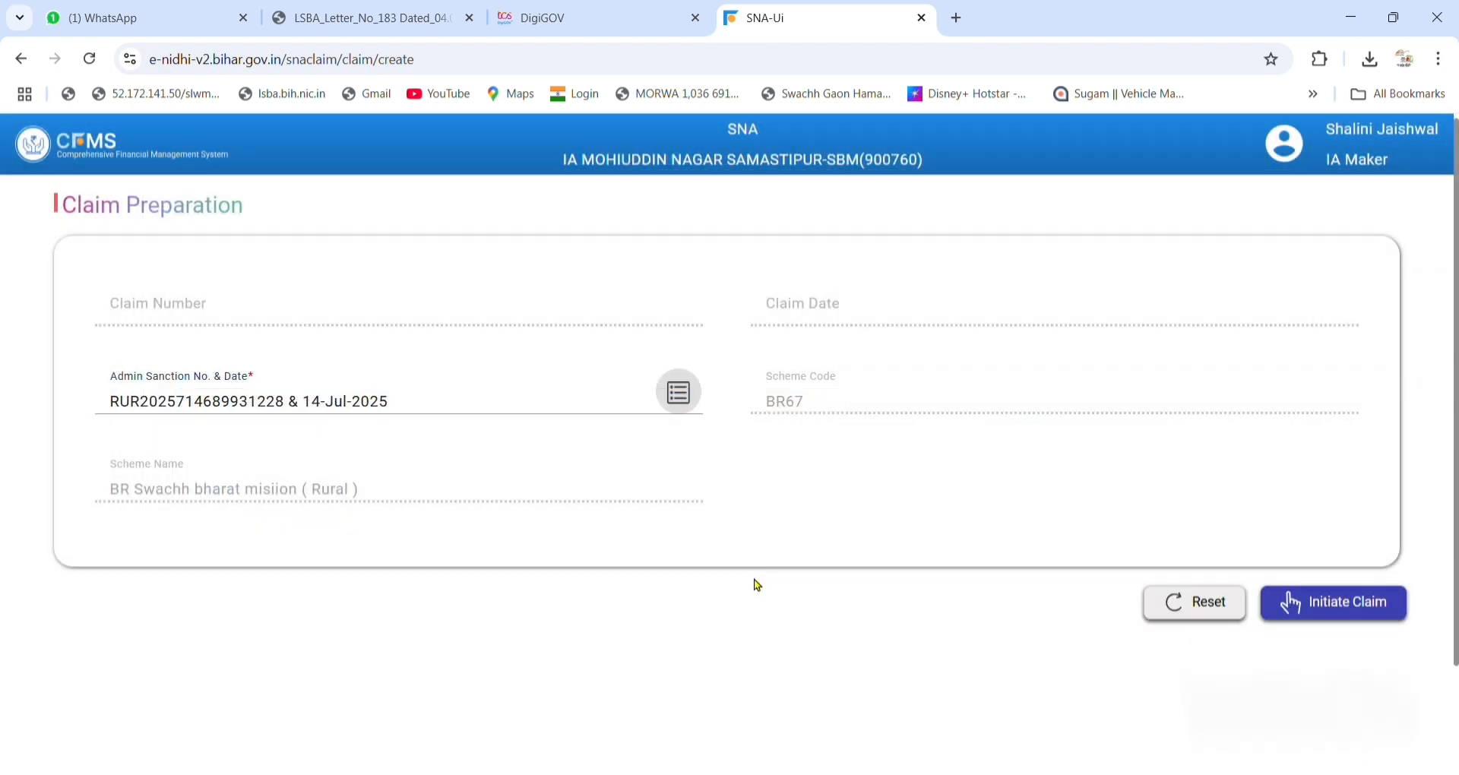
pyautogui.click(677, 391)
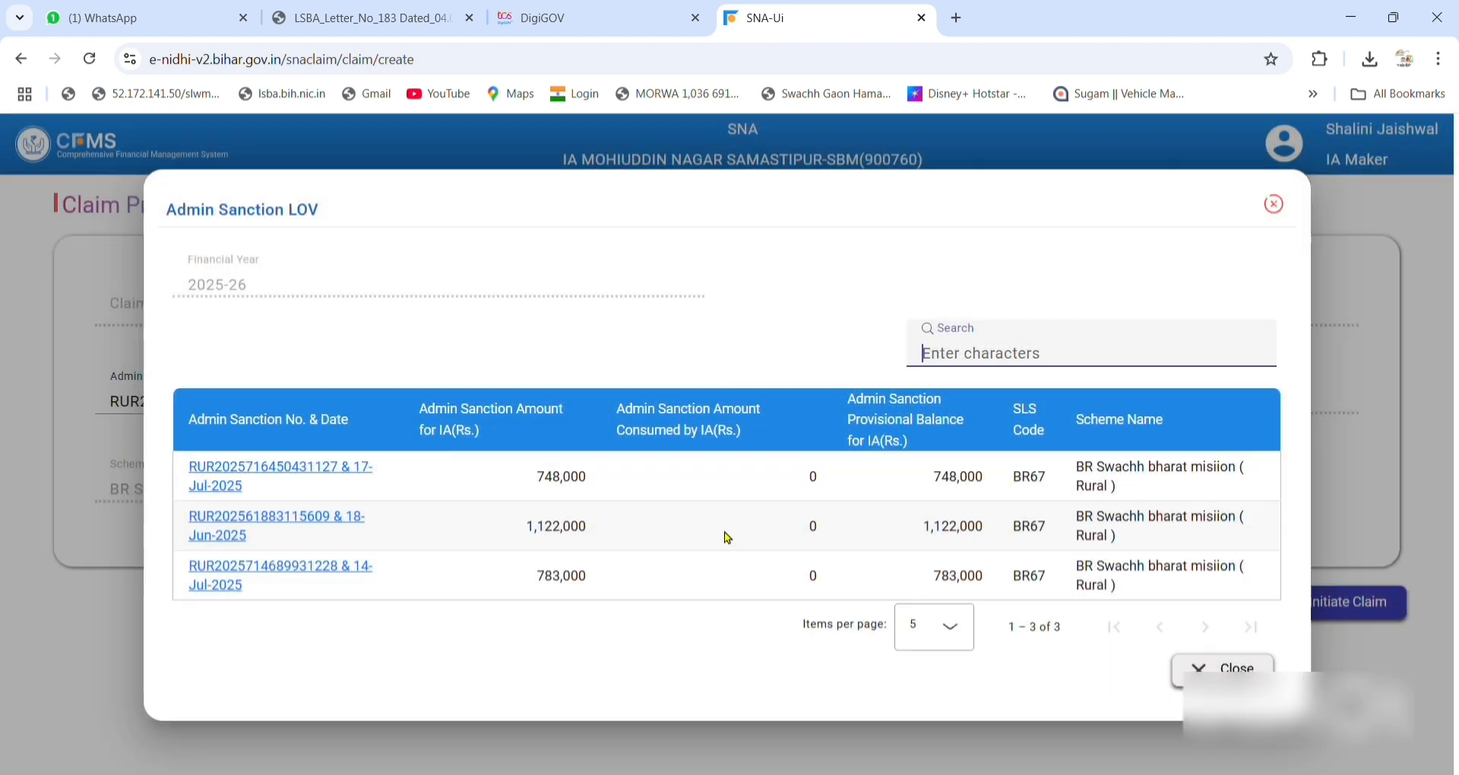
pyautogui.doubleClick(505, 577)
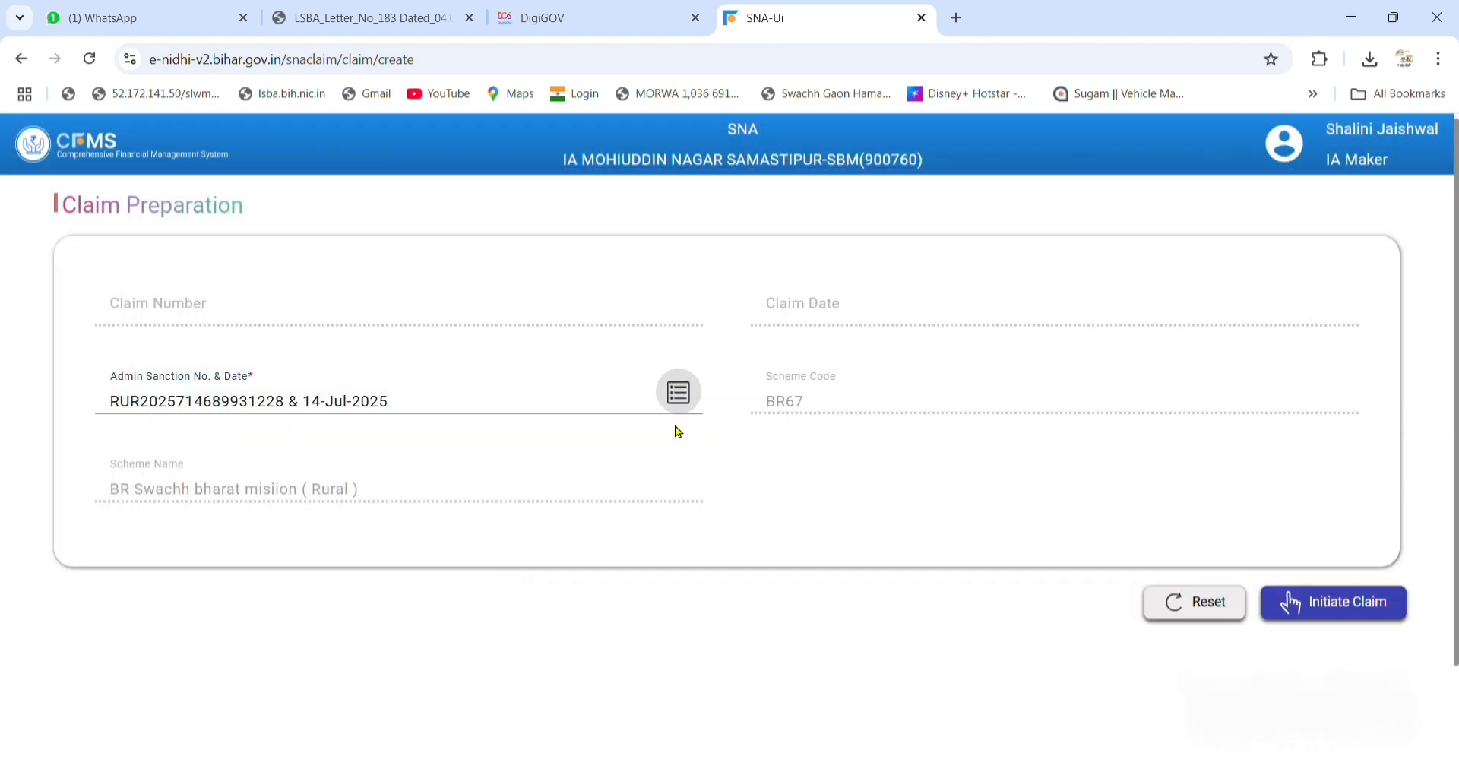
pyautogui.click(698, 388)
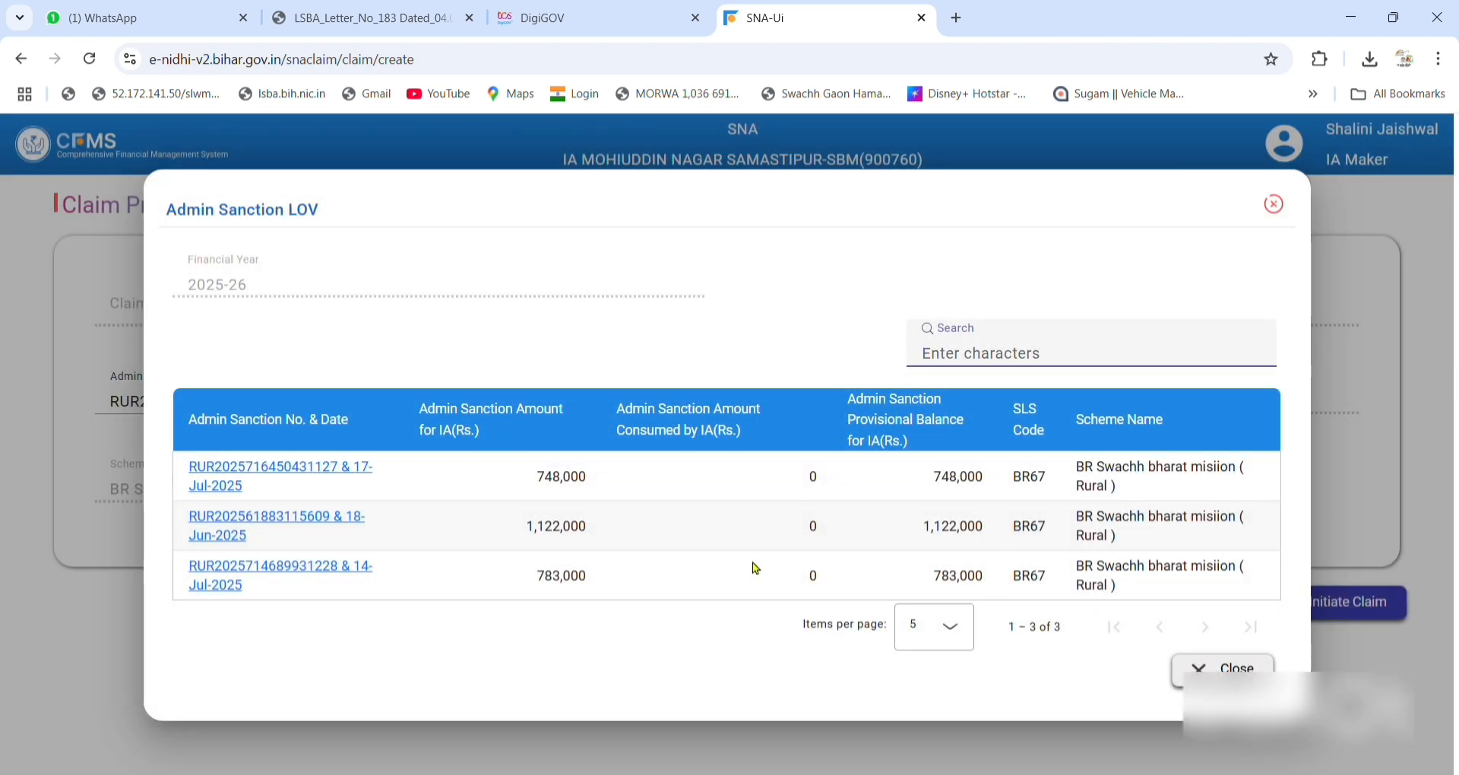
pyautogui.doubleClick(1241, 582)
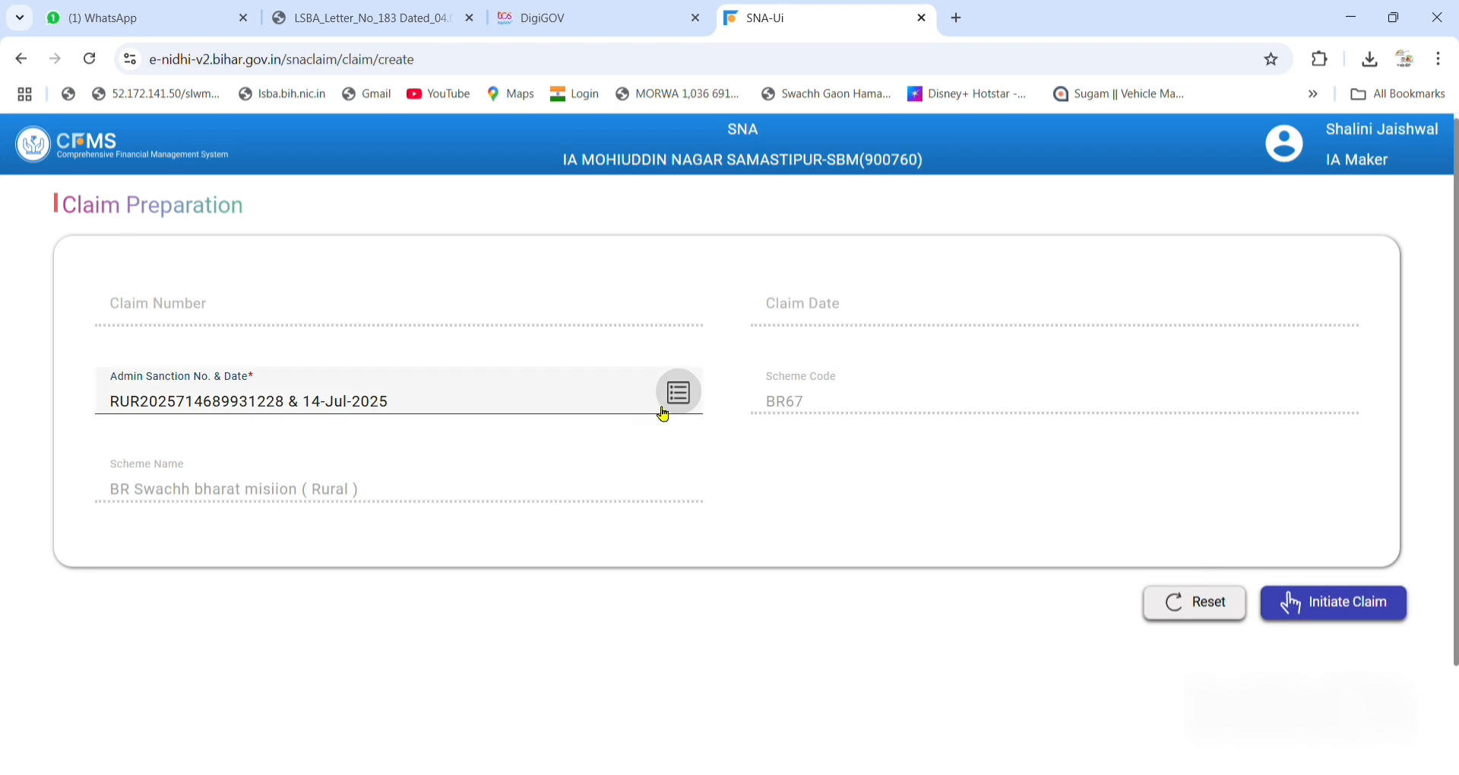
pyautogui.click(681, 400)
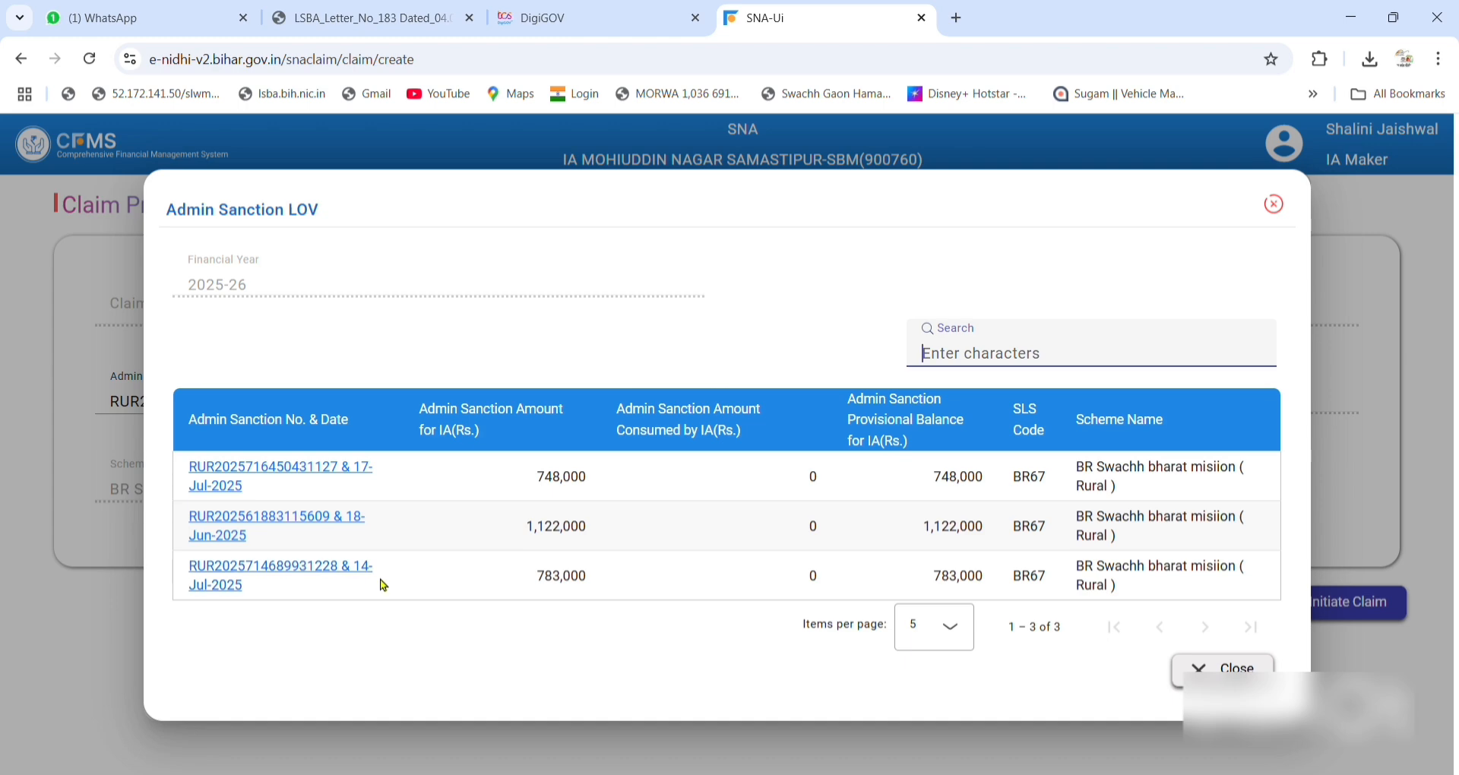
pyautogui.doubleClick(679, 587)
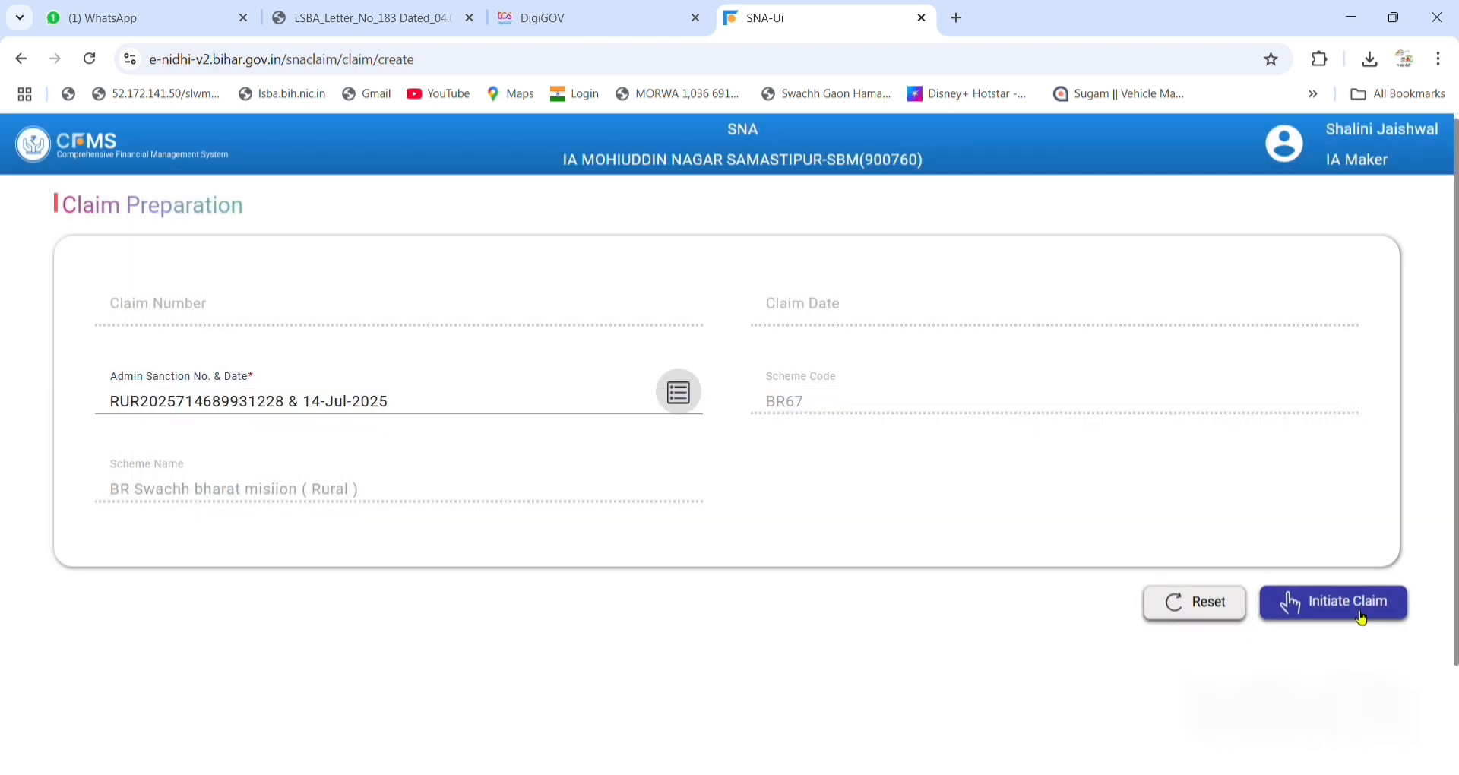
# Initiate the claim, generating a claim number dated 24-Jul-2025, and open its details.
pyautogui.click(1358, 615)
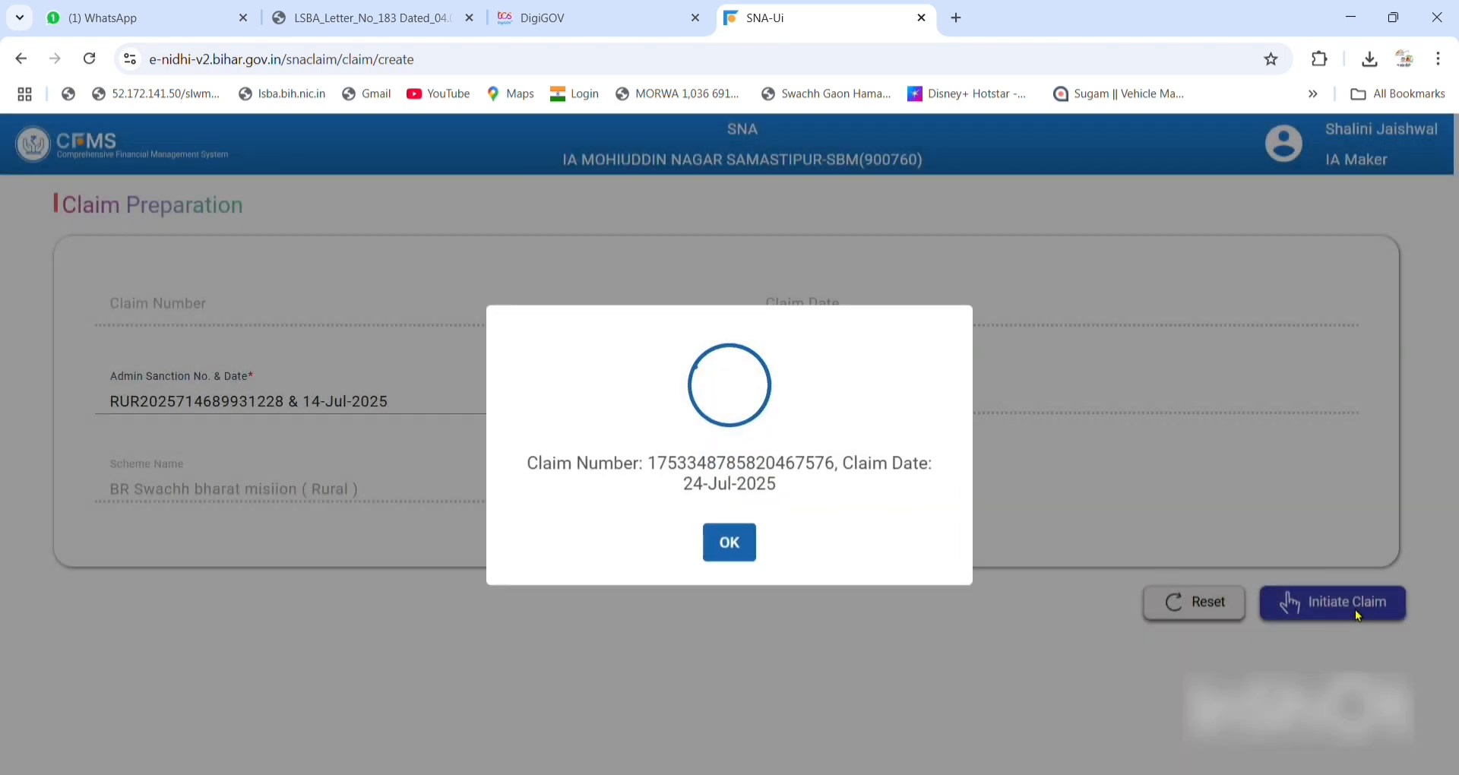
pyautogui.click(746, 563)
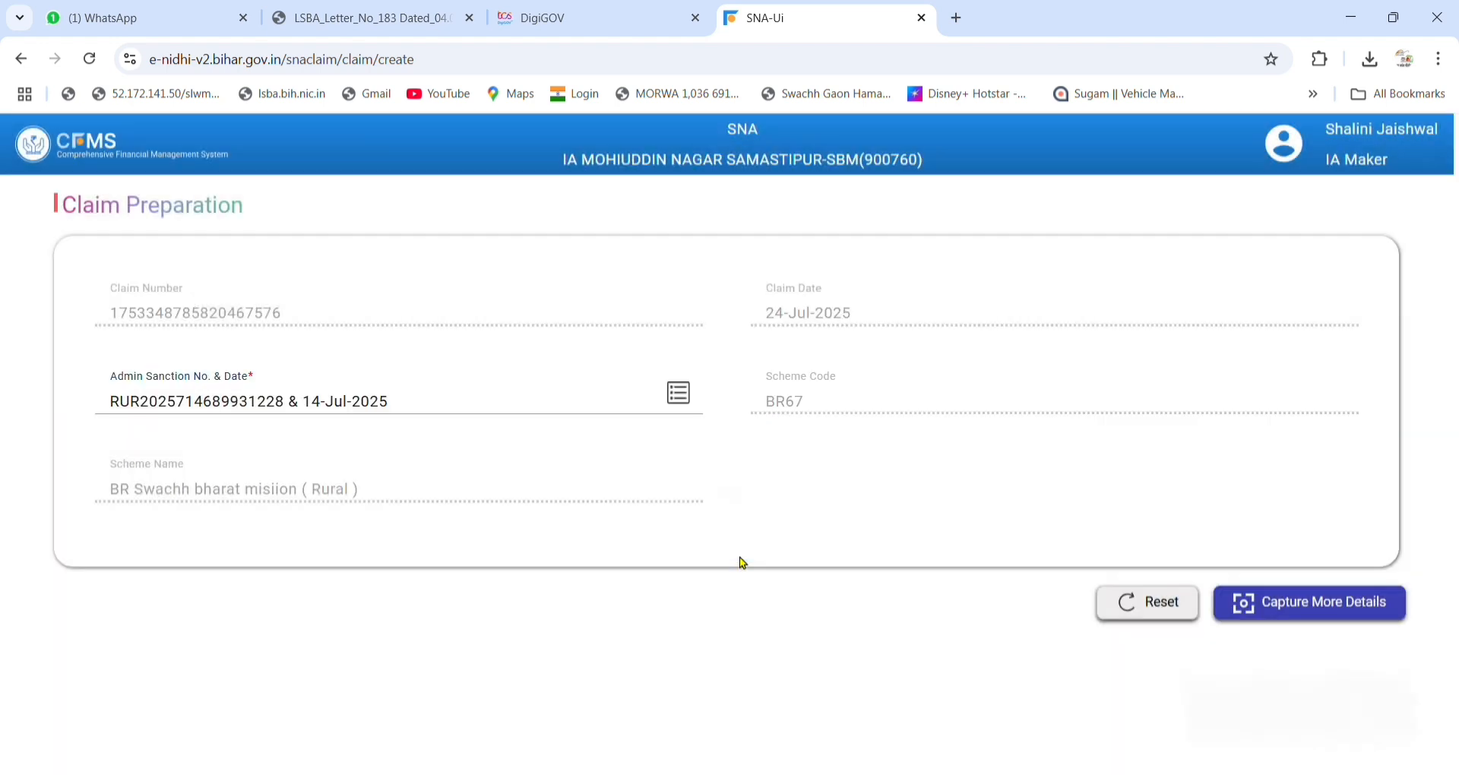
pyautogui.click(1354, 606)
# Add a payee of category Beneficiary to Pay To, found by its payee ID.
pyautogui.scroll(-2, 627, 543)
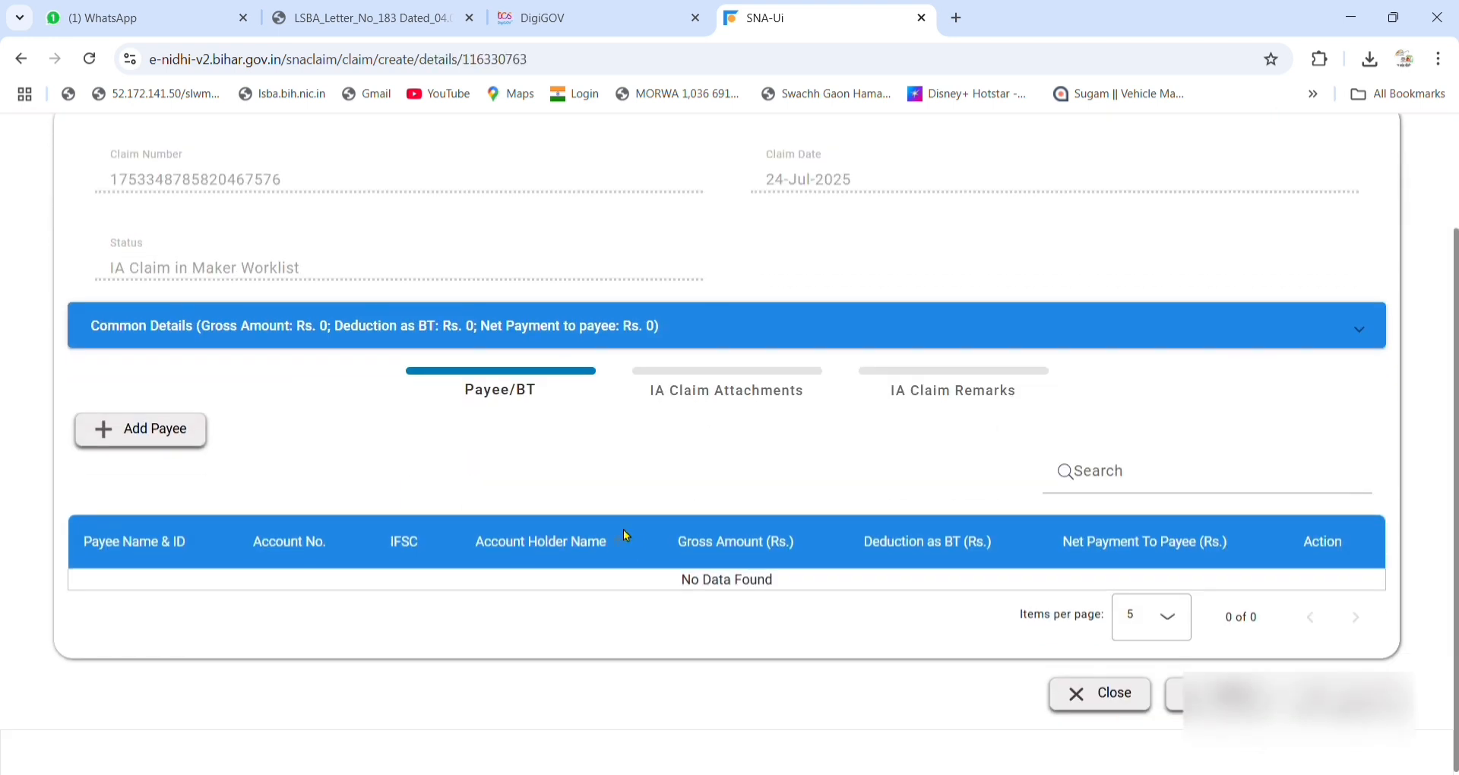
pyautogui.click(198, 441)
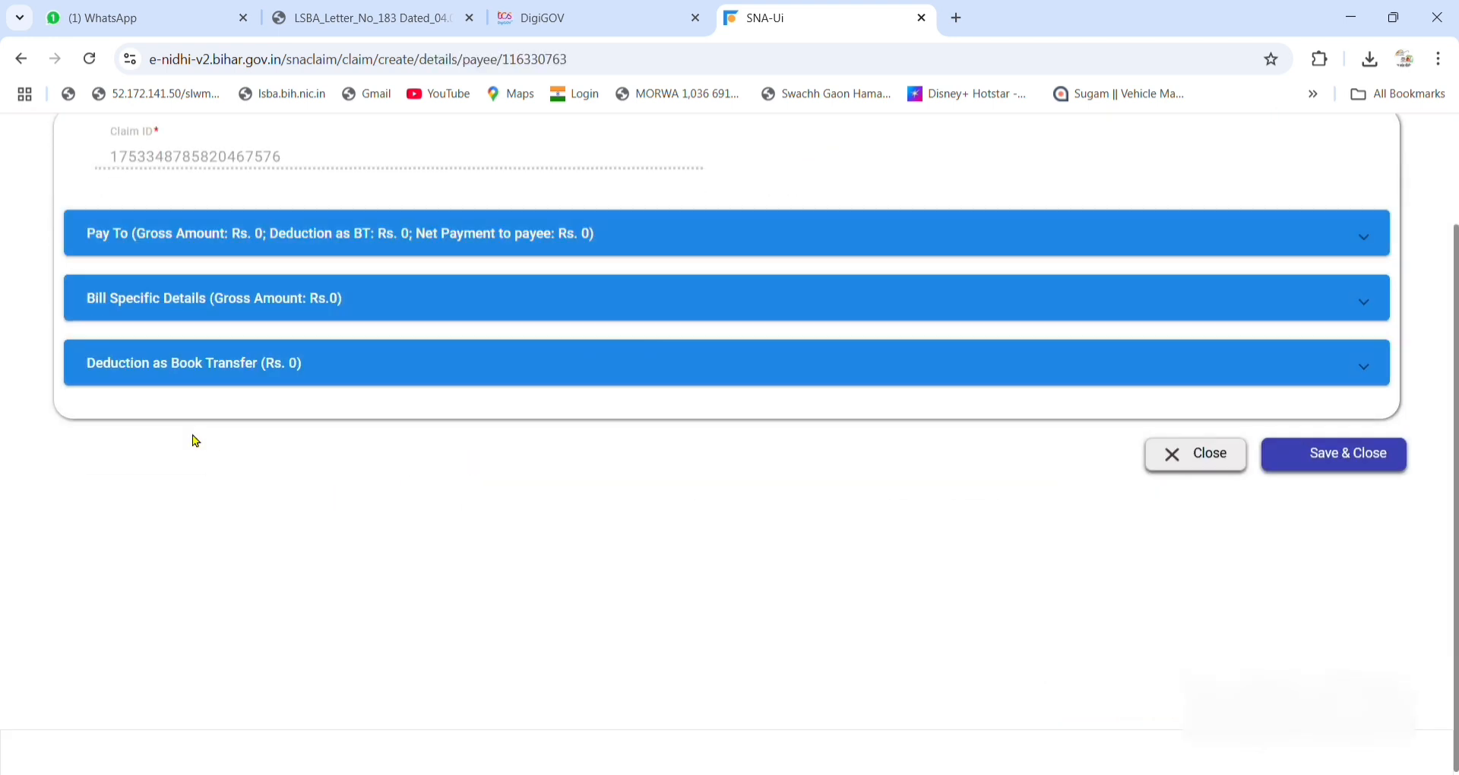
pyautogui.click(318, 241)
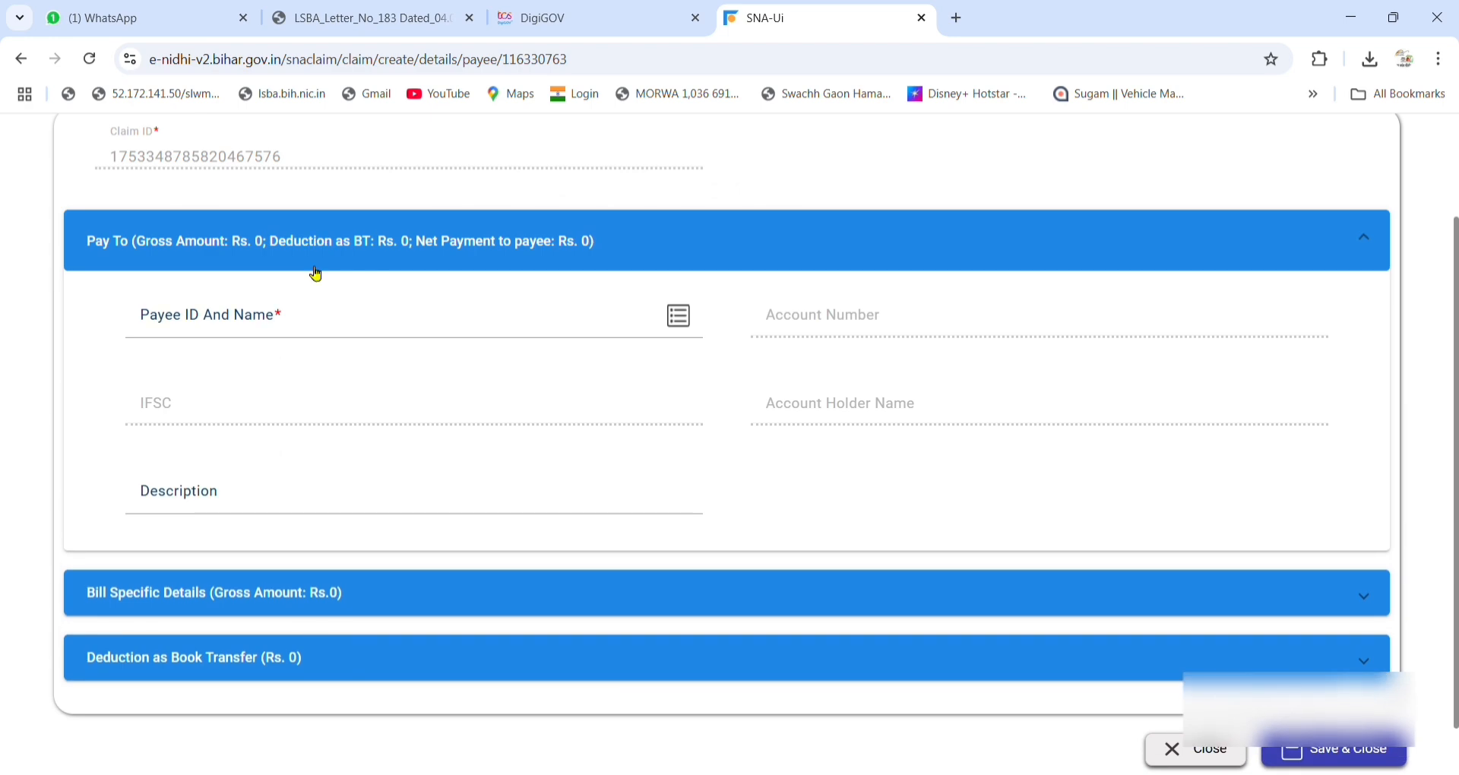
pyautogui.click(678, 315)
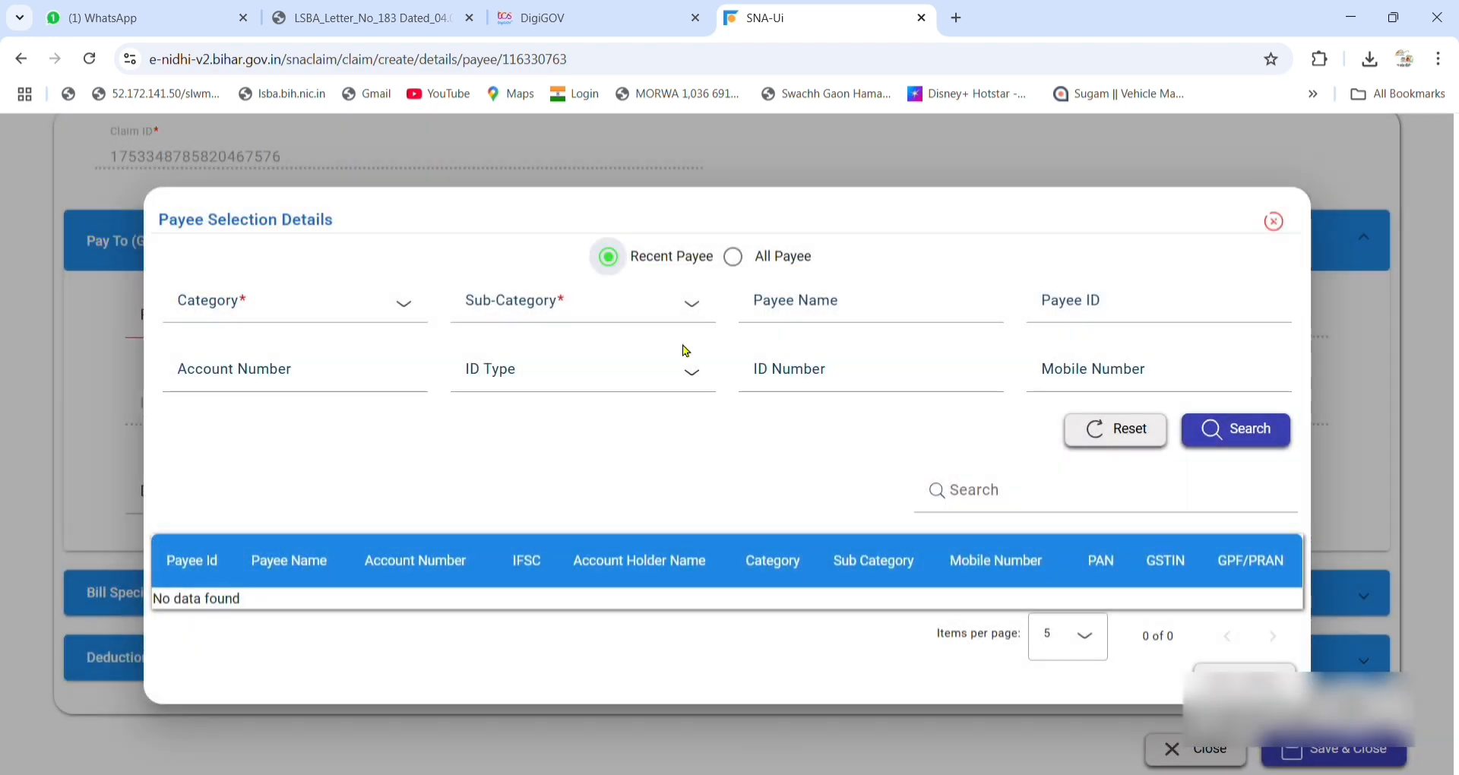
pyautogui.click(267, 313)
pyautogui.click(261, 369)
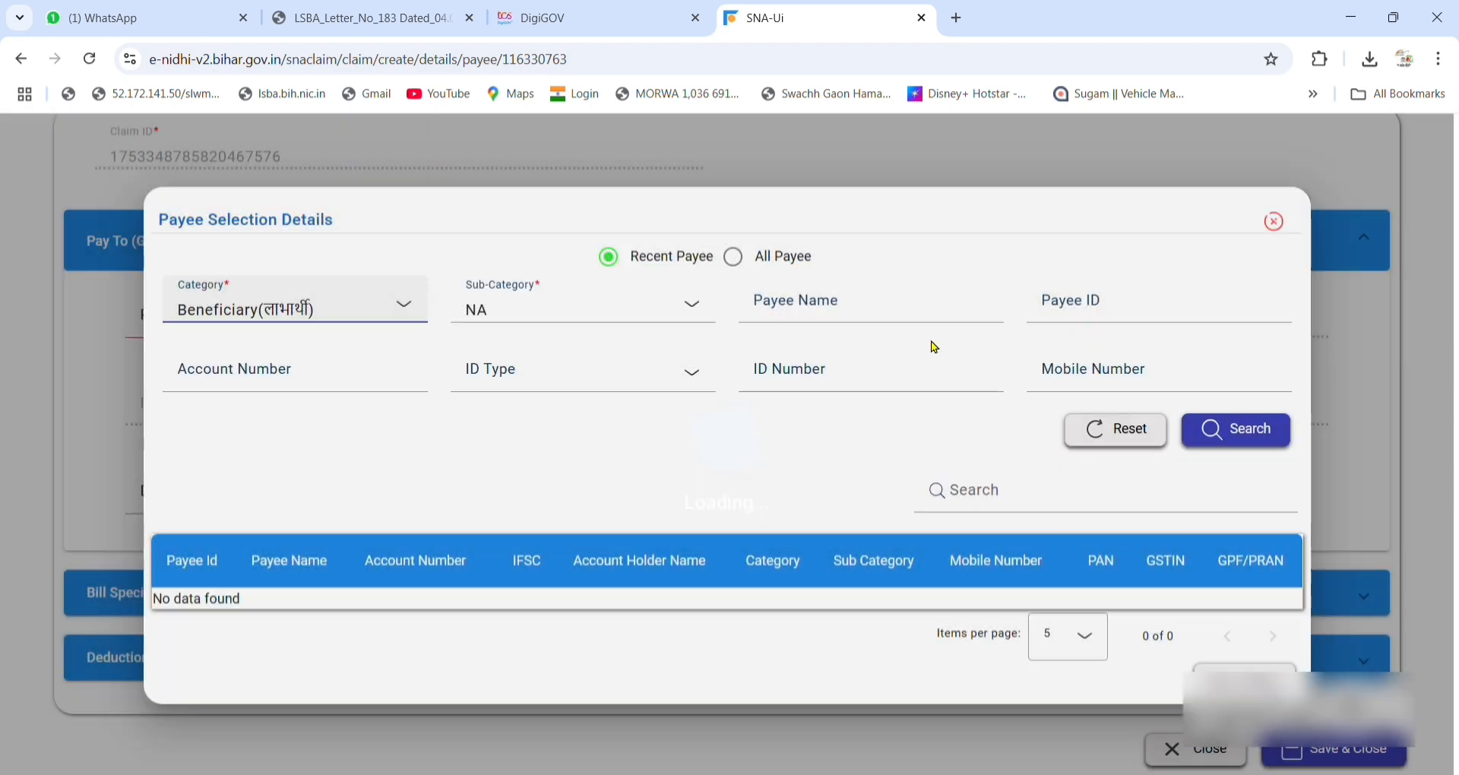
pyautogui.click(1055, 313)
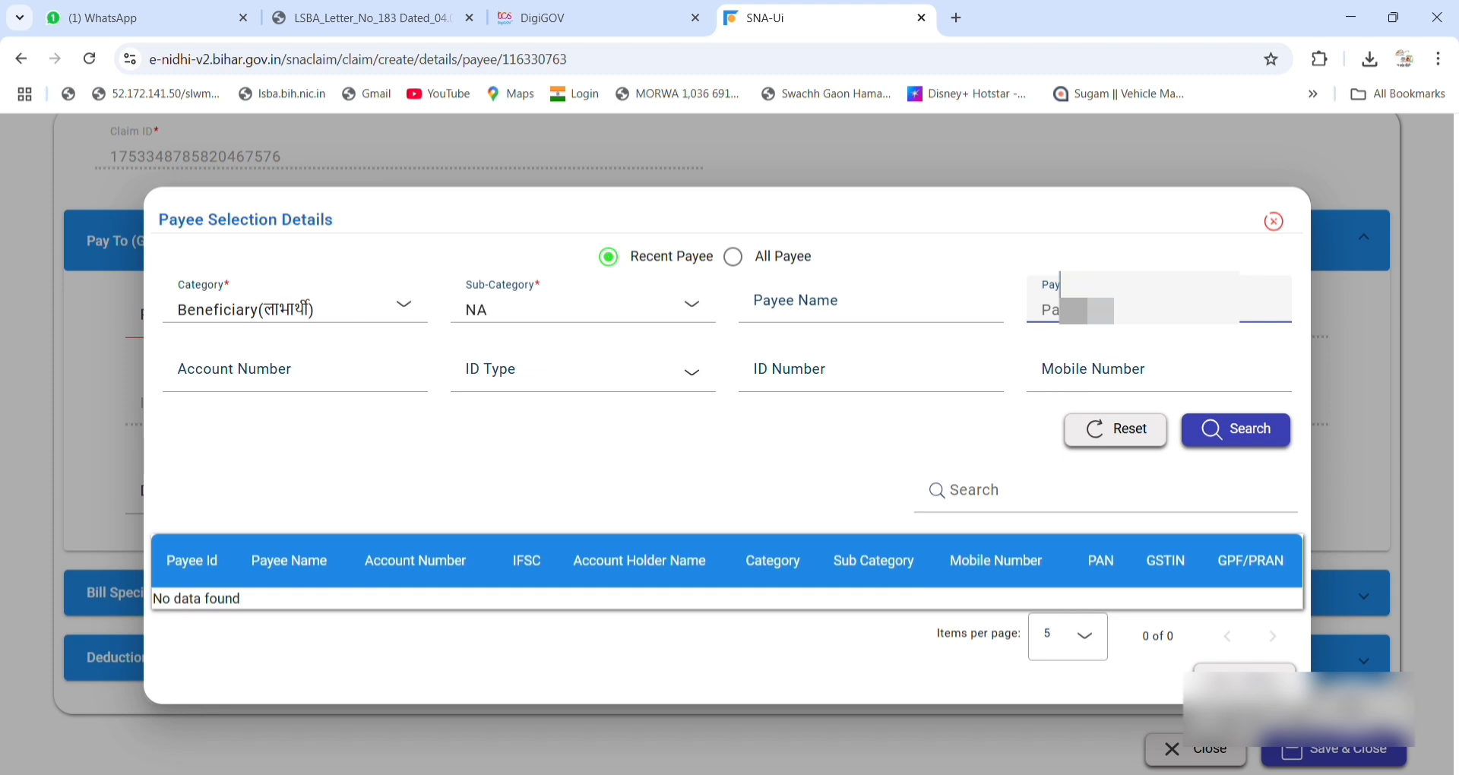
pyautogui.write('30')
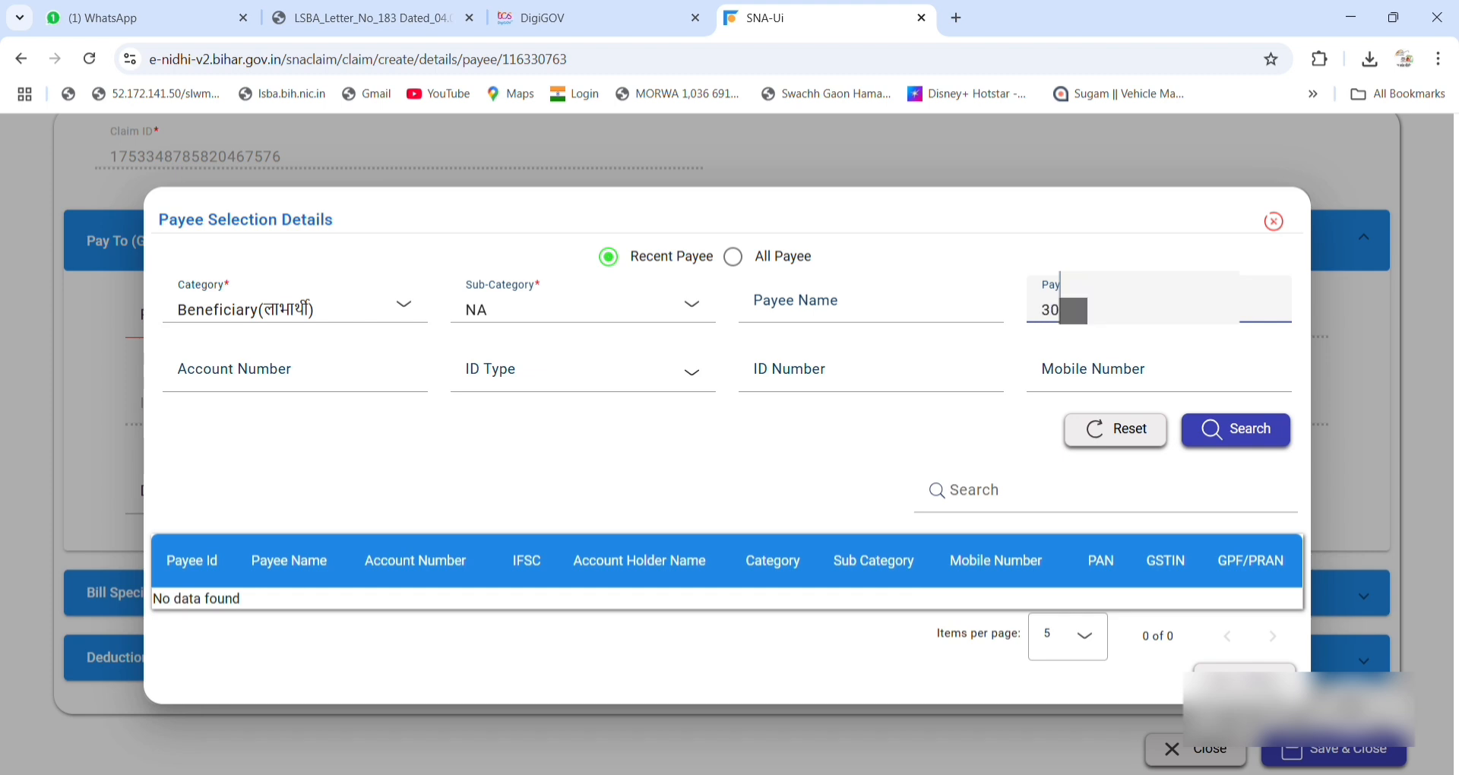
pyautogui.write('***')
pyautogui.click(1232, 429)
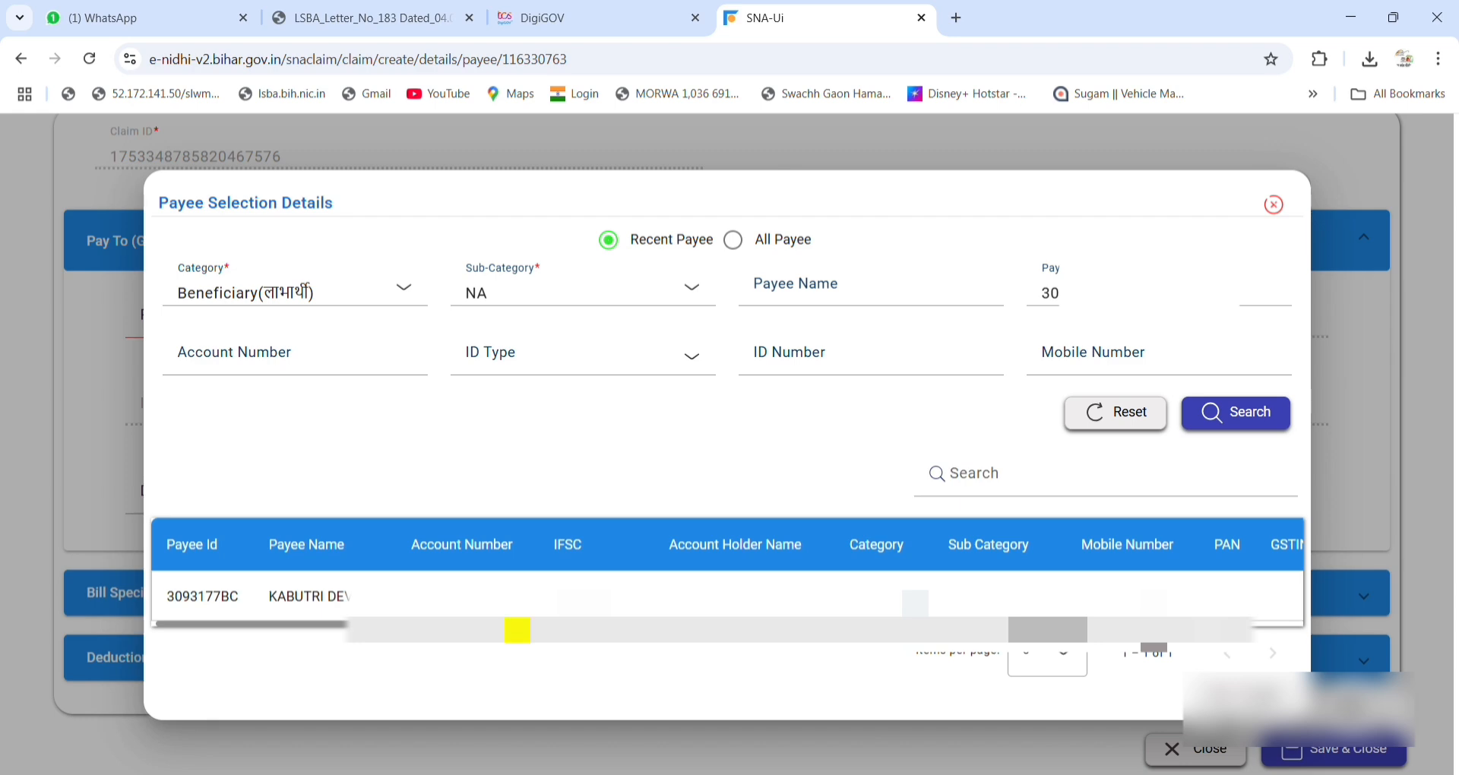
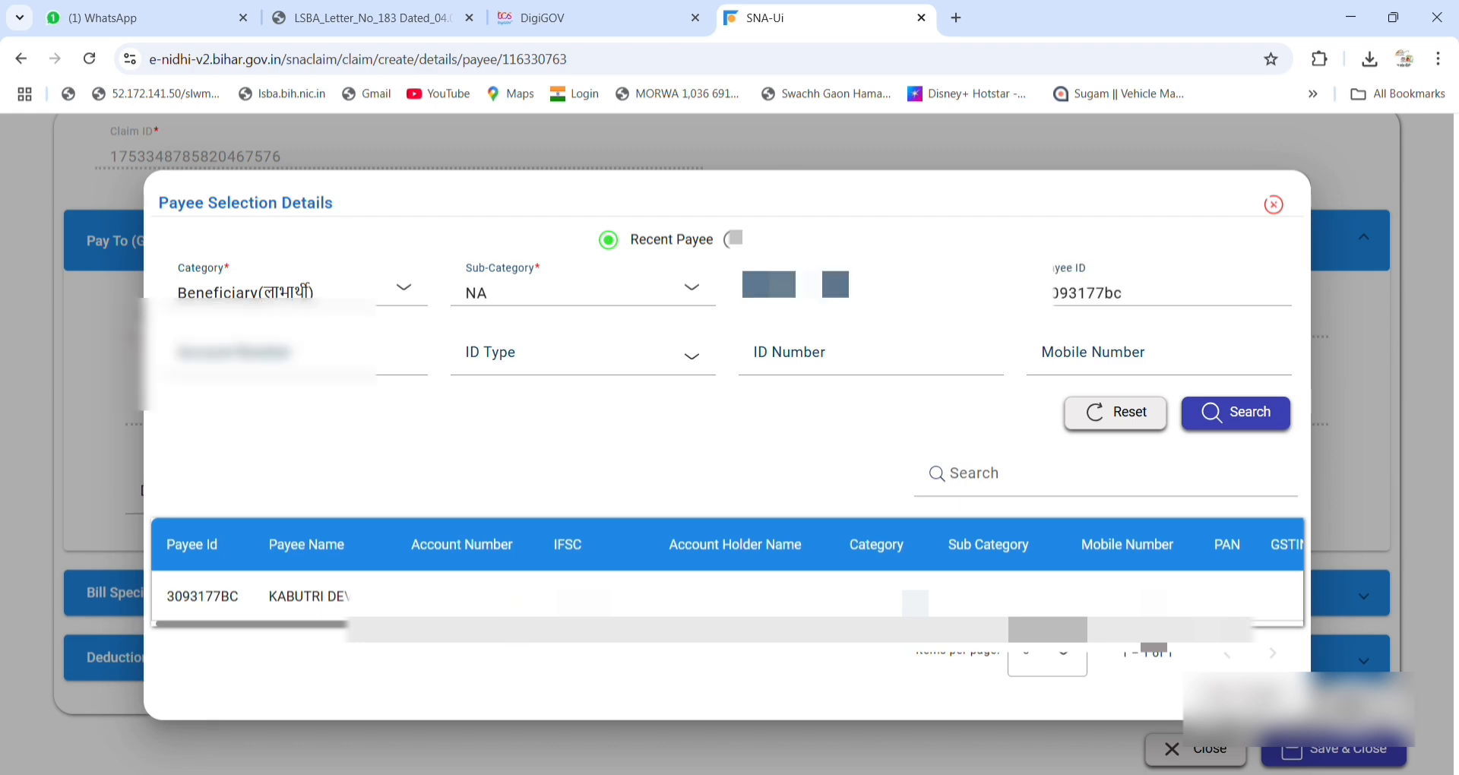
pyautogui.click(517, 595)
# Enter the beneficiary's IHHL reference as the payee description.
pyautogui.scroll(-1, 517, 591)
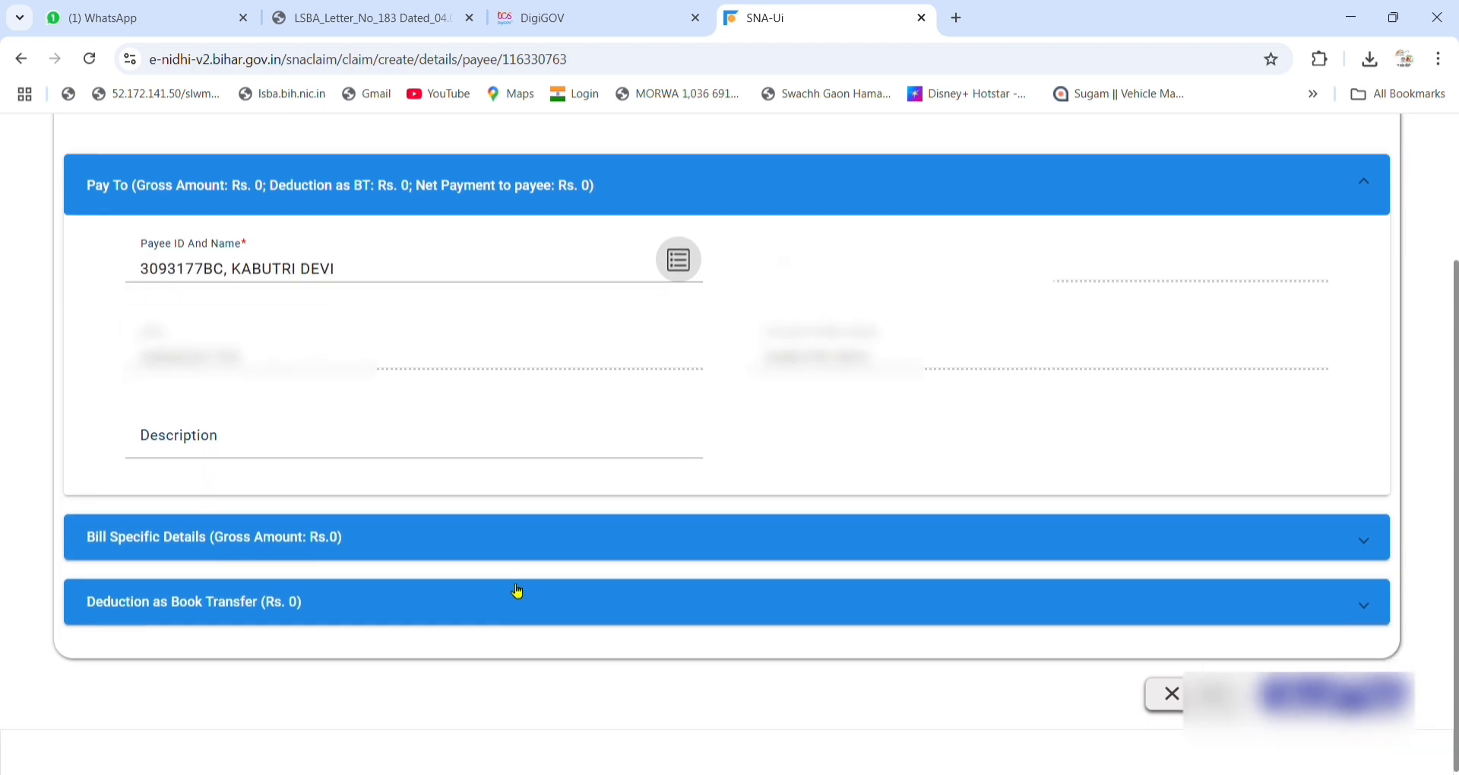
pyautogui.click(330, 446)
pyautogui.write('pmi')
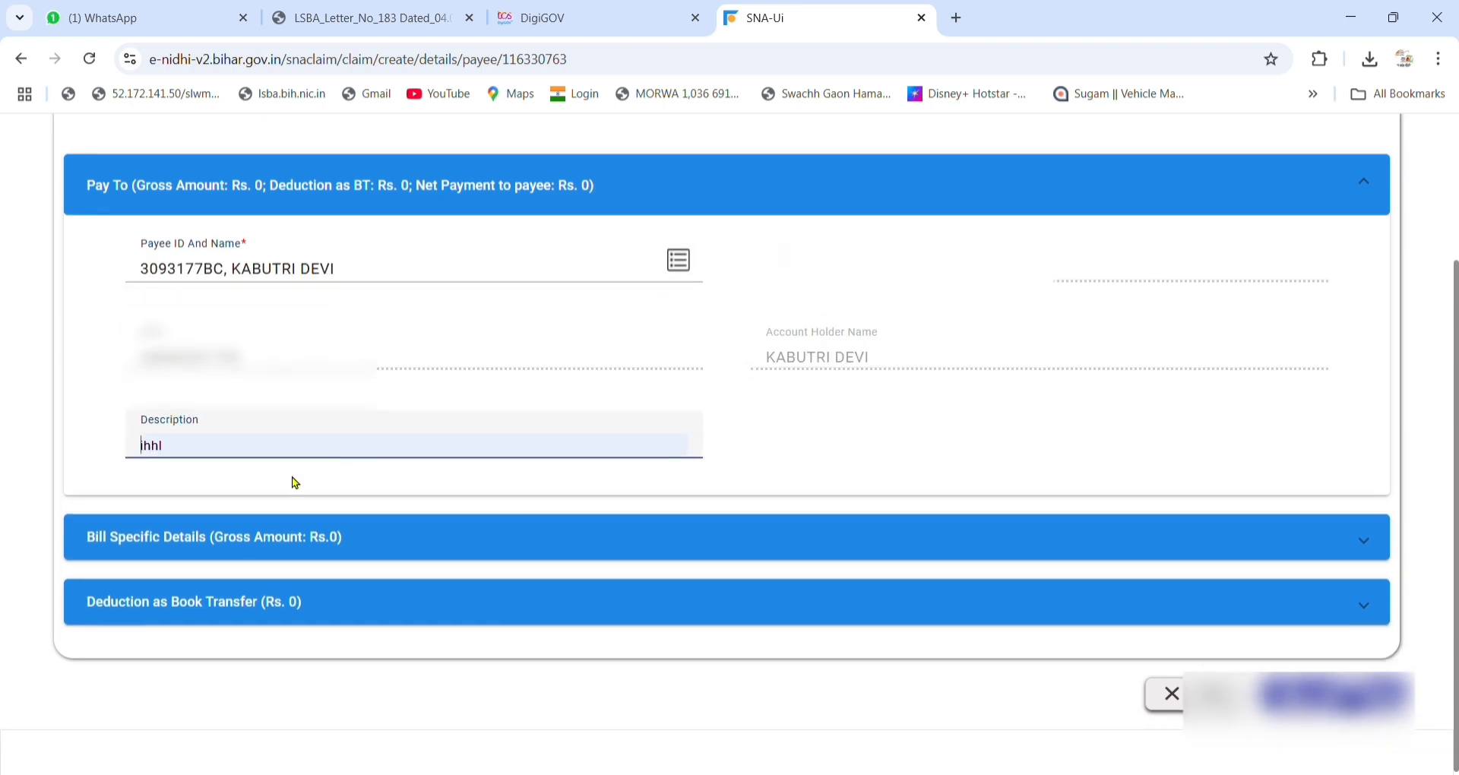
pyautogui.press('BackSpace')
pyautogui.press('BackSpace')
pyautogui.press('BackSpace')
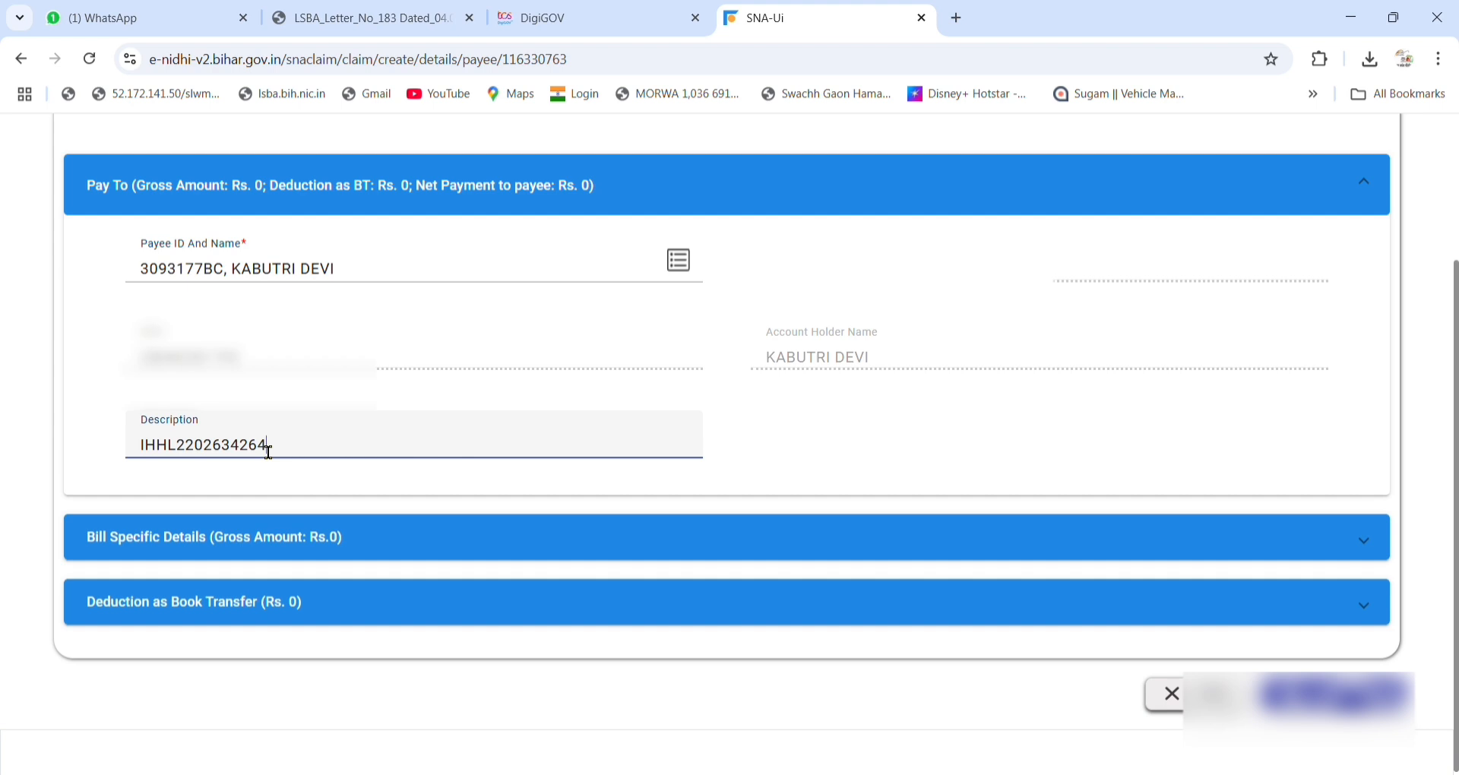
# Add a BPLs component line of Rs. 12000 and save the payee.
pyautogui.click(224, 549)
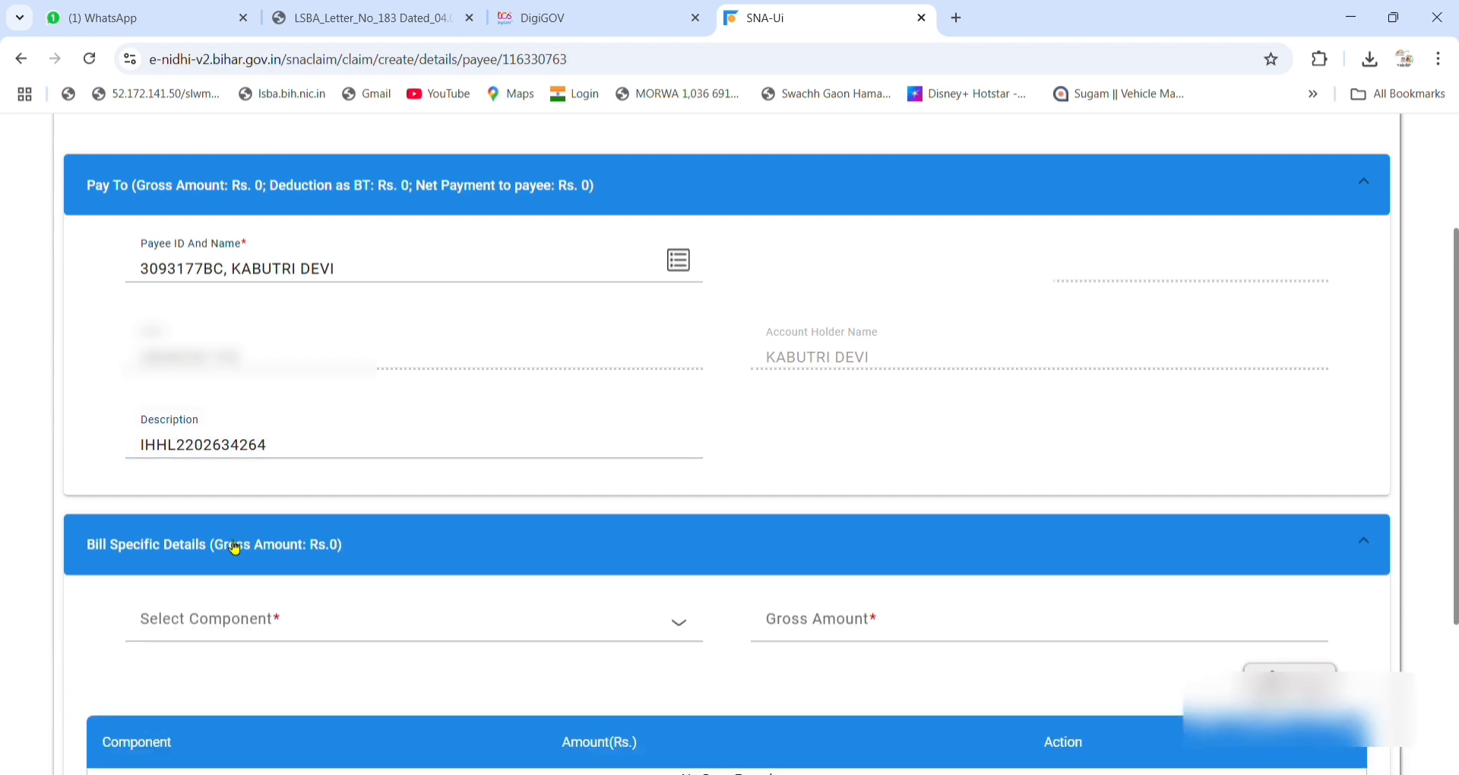
pyautogui.click(261, 629)
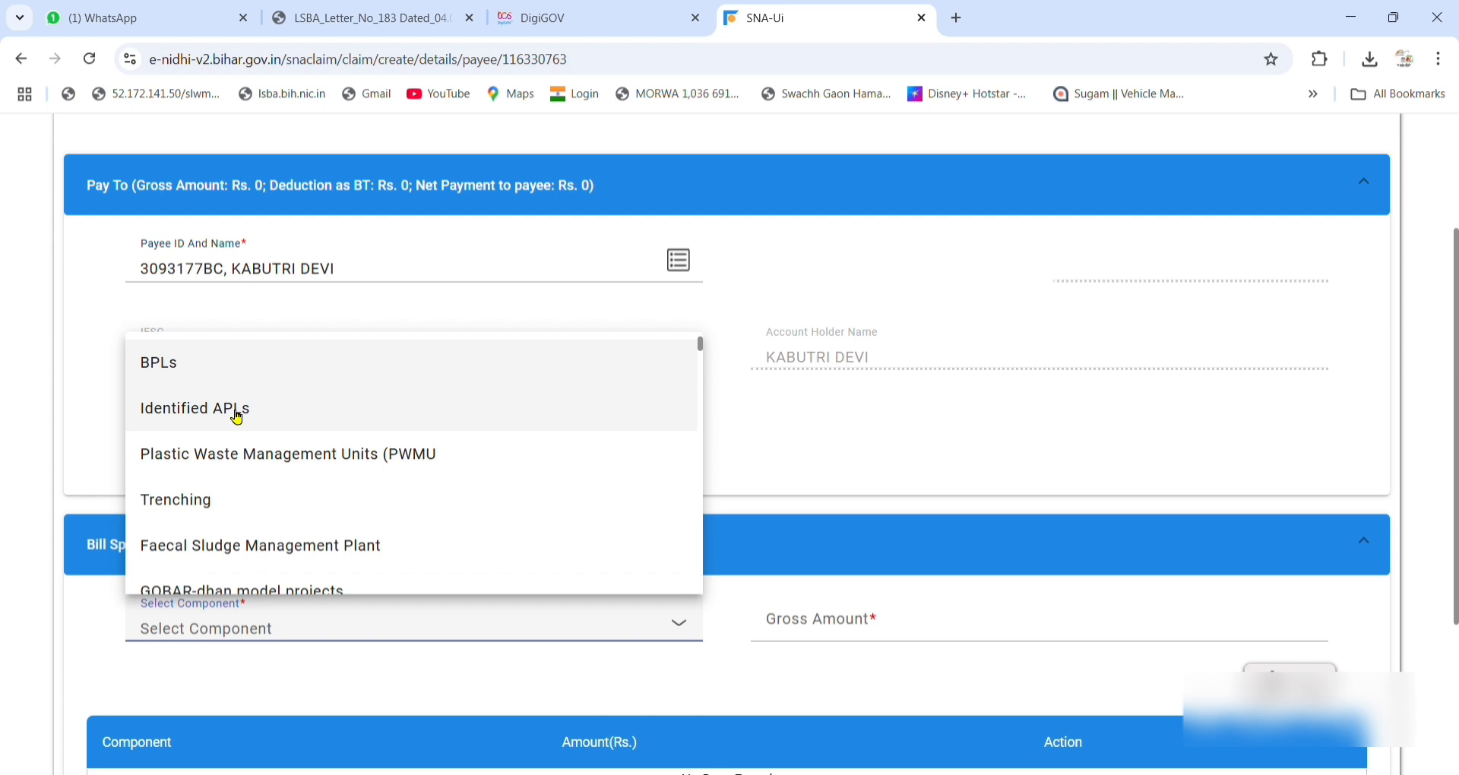
pyautogui.click(199, 377)
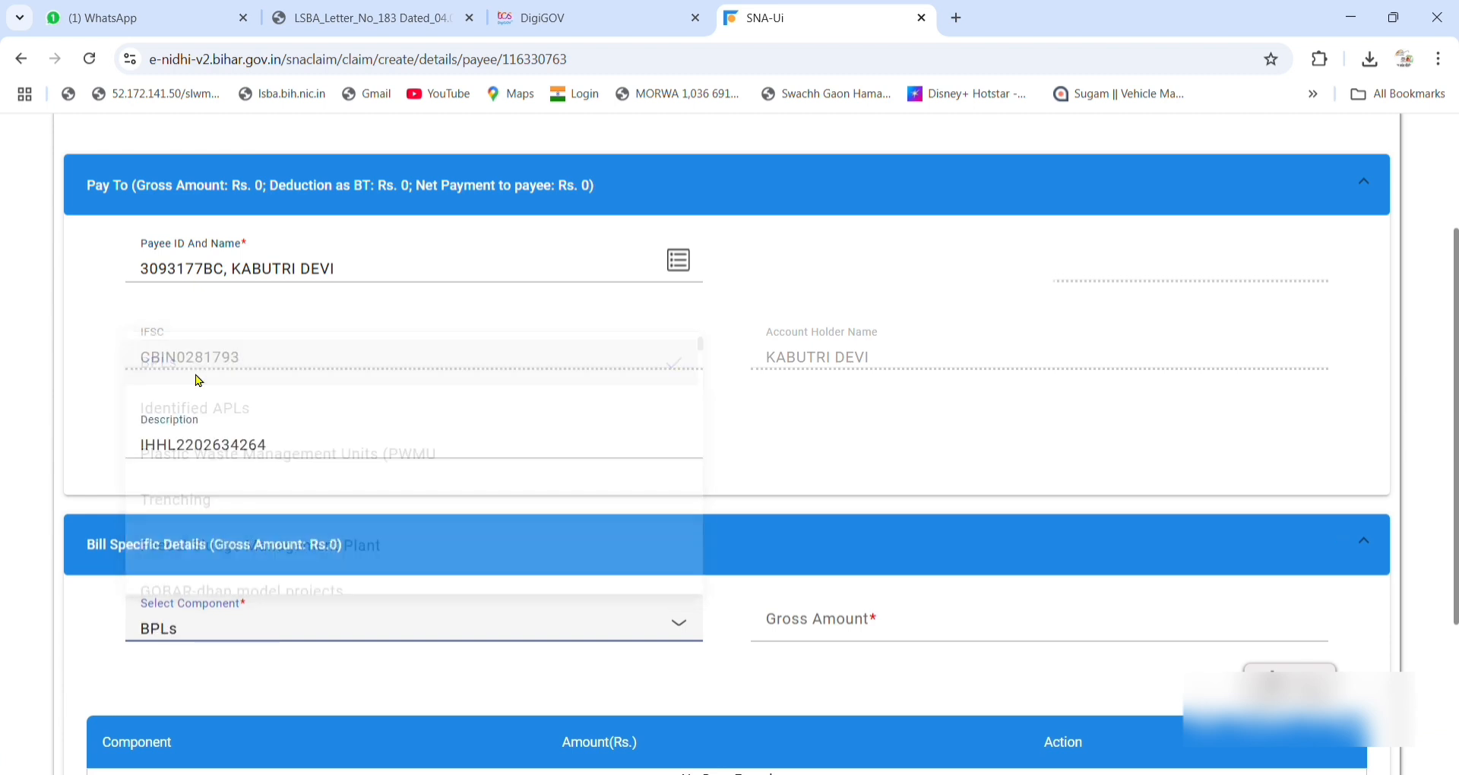
pyautogui.scroll(-3, 433, 563)
pyautogui.click(960, 437)
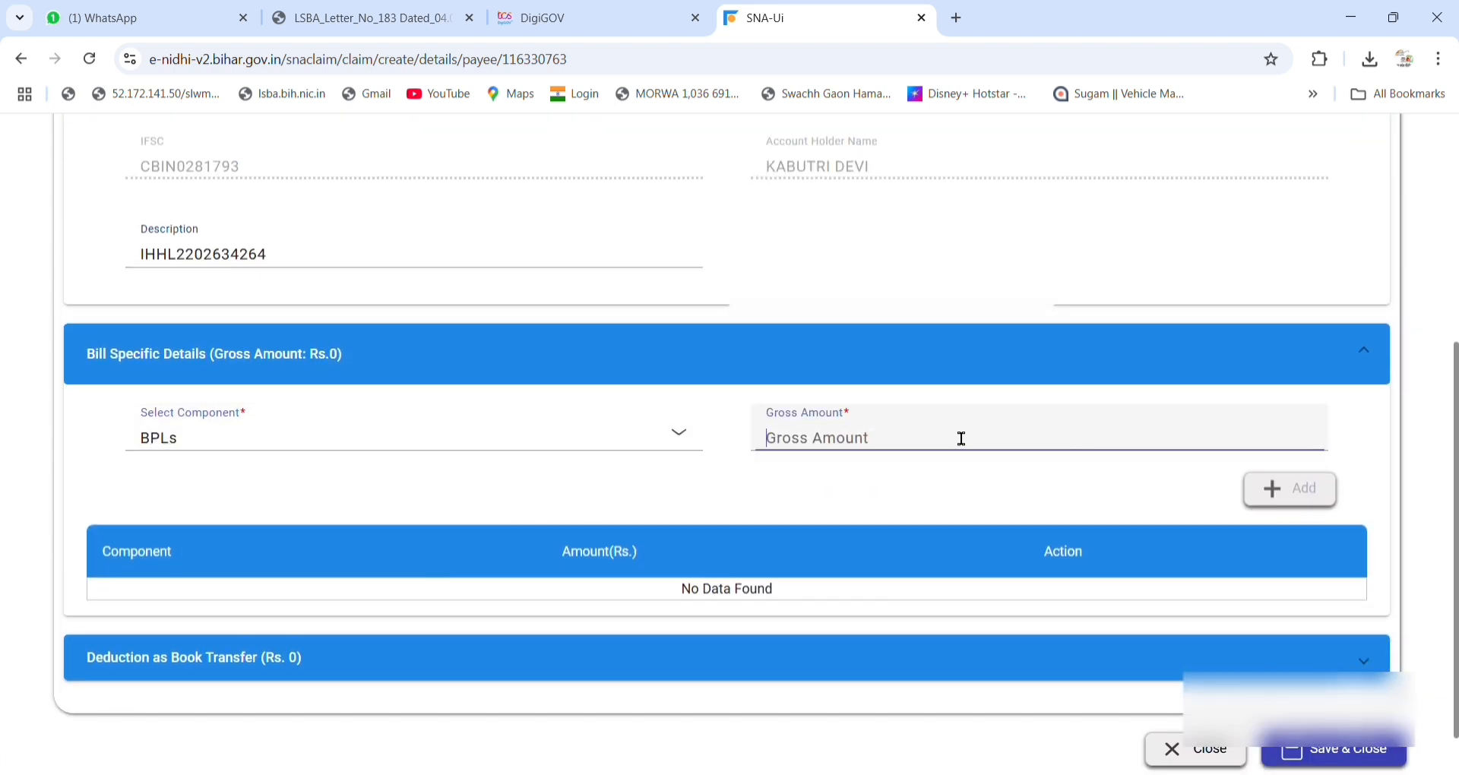
pyautogui.write('12000')
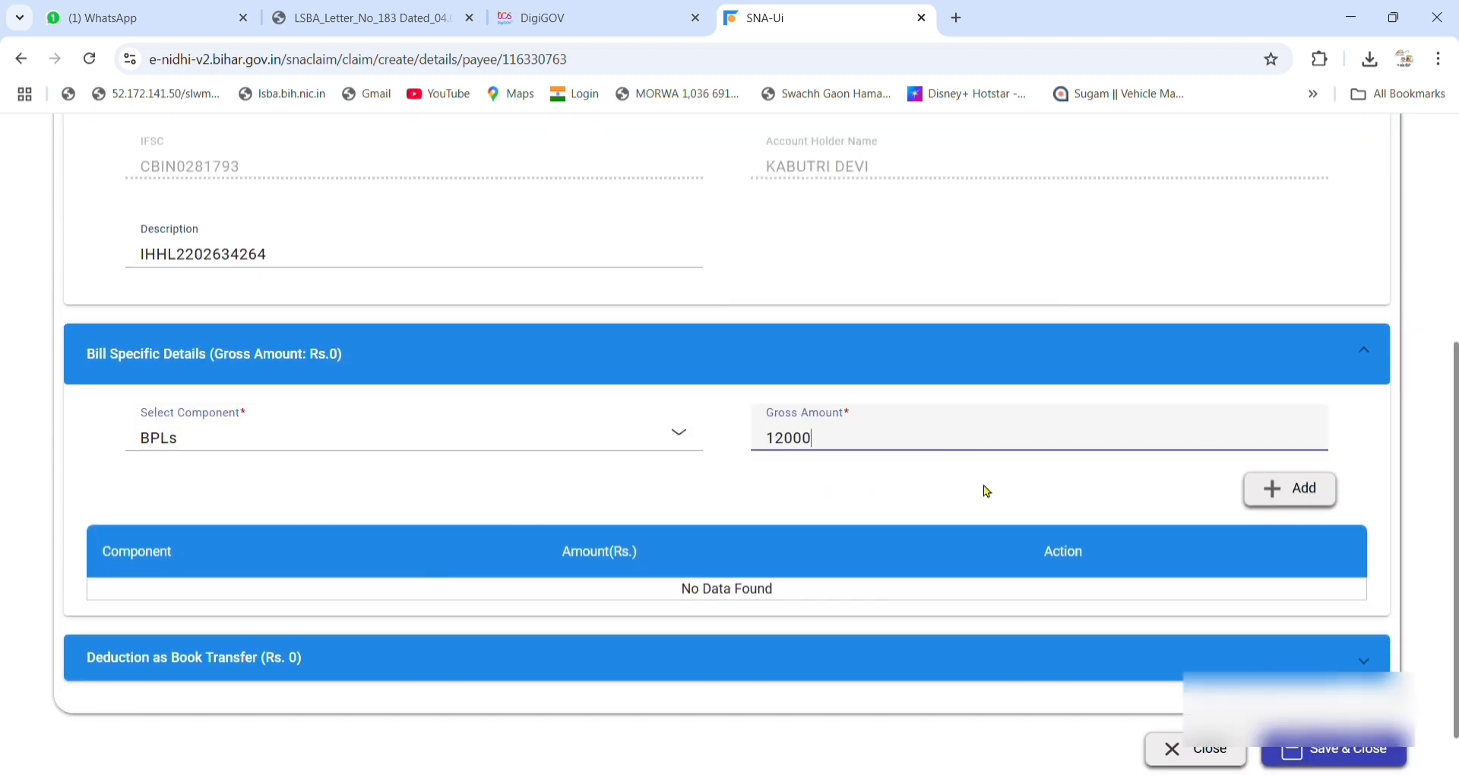
pyautogui.click(1274, 492)
pyautogui.scroll(-1, 1273, 493)
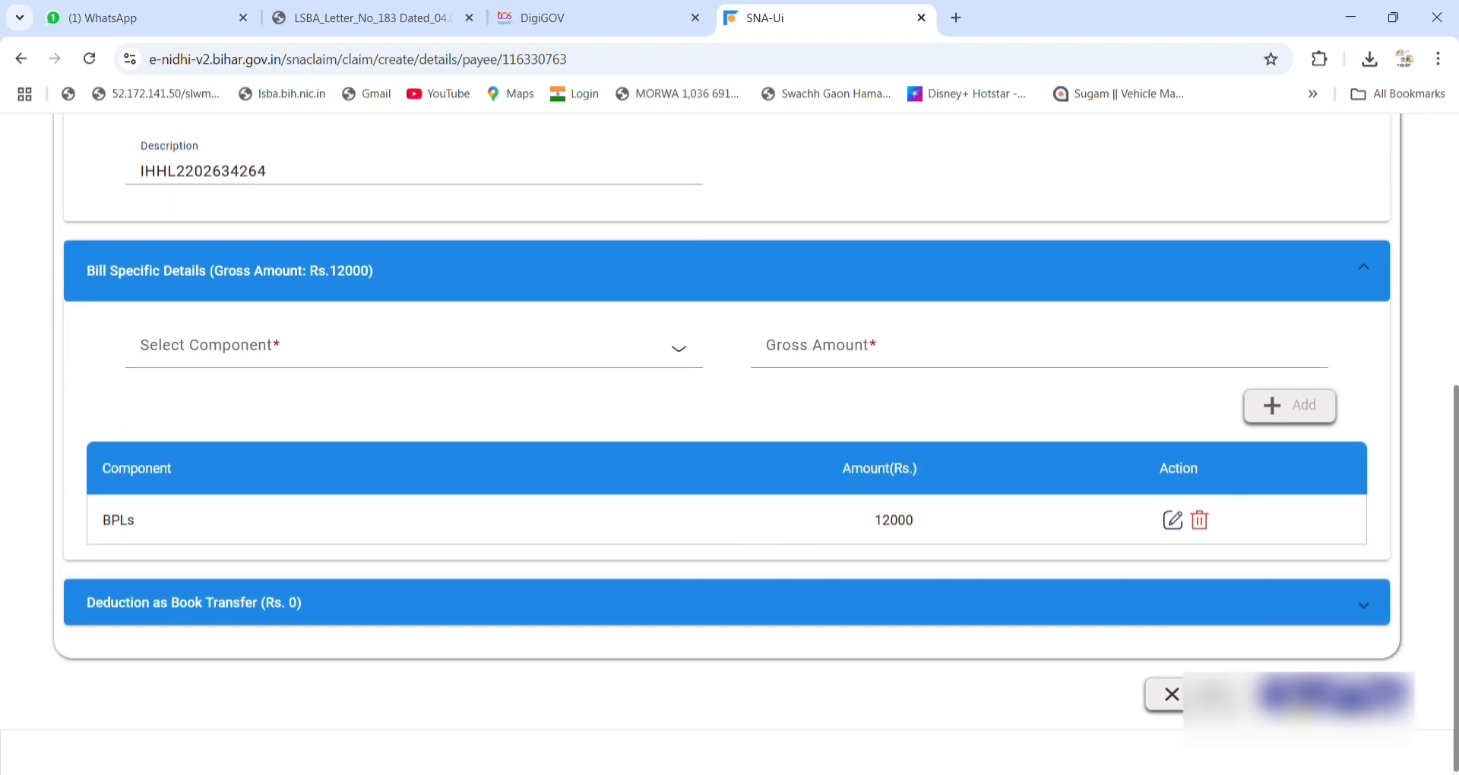
pyautogui.click(1328, 703)
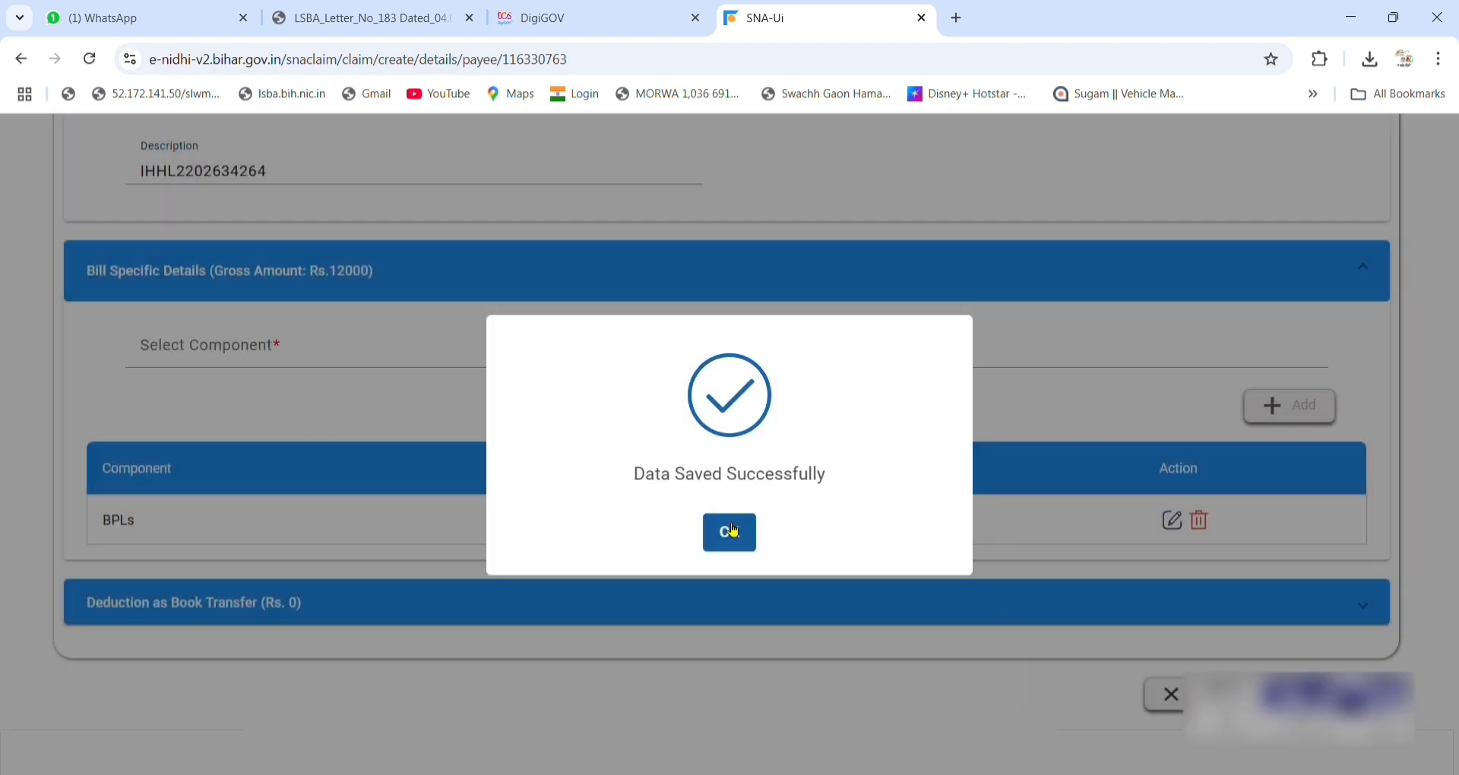
# Add another payee, selecting a second Beneficiary found by payee ID search.
pyautogui.click(728, 529)
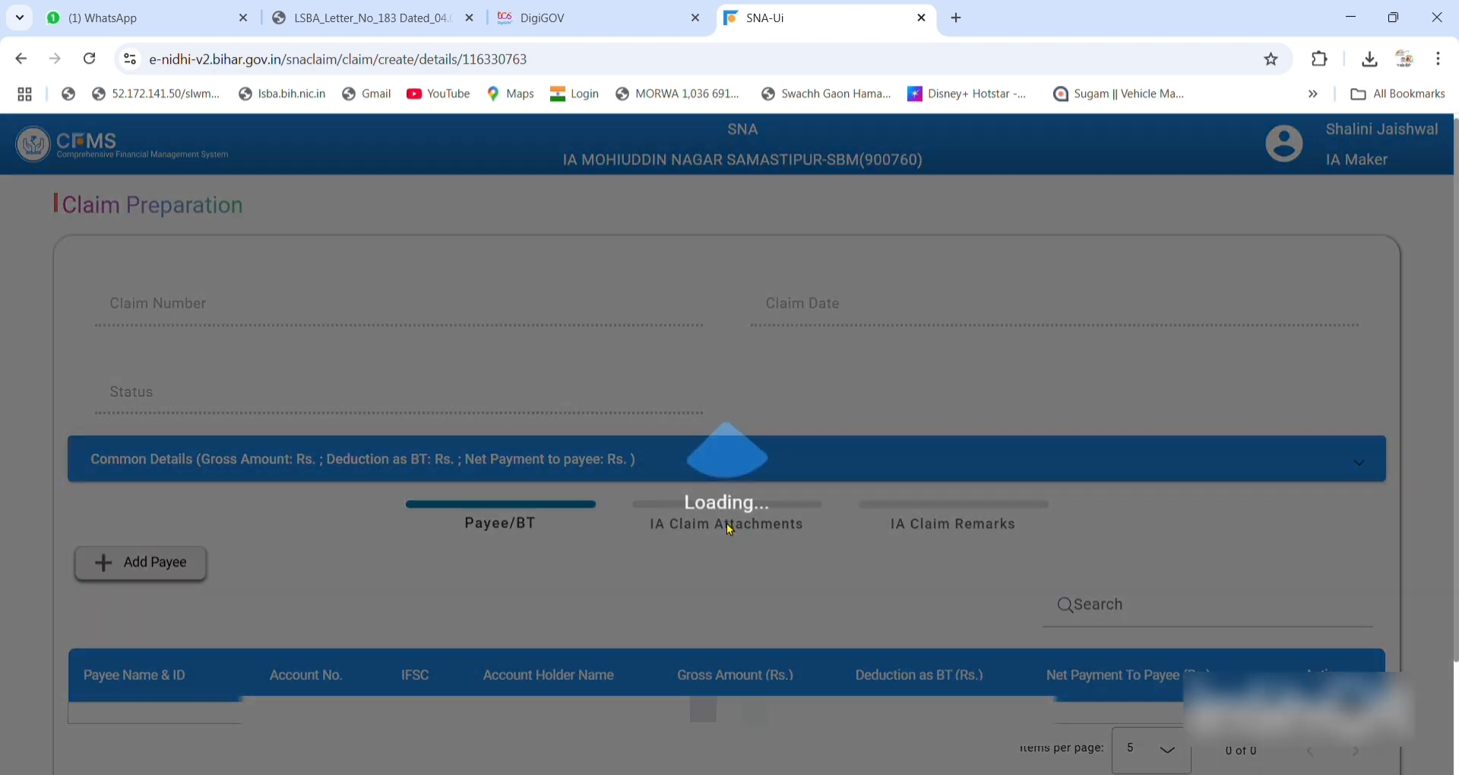
pyautogui.scroll(-2, 731, 441)
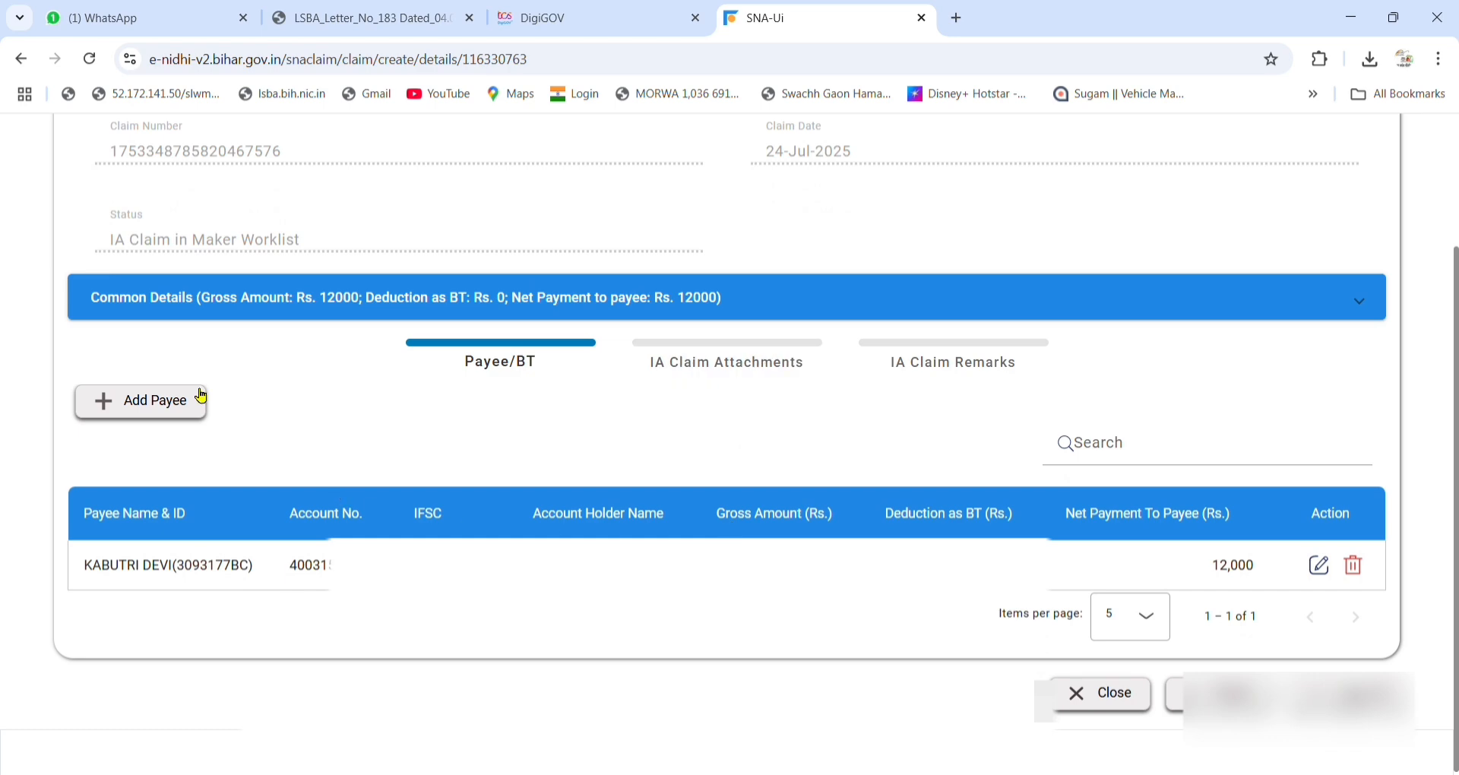
pyautogui.click(170, 397)
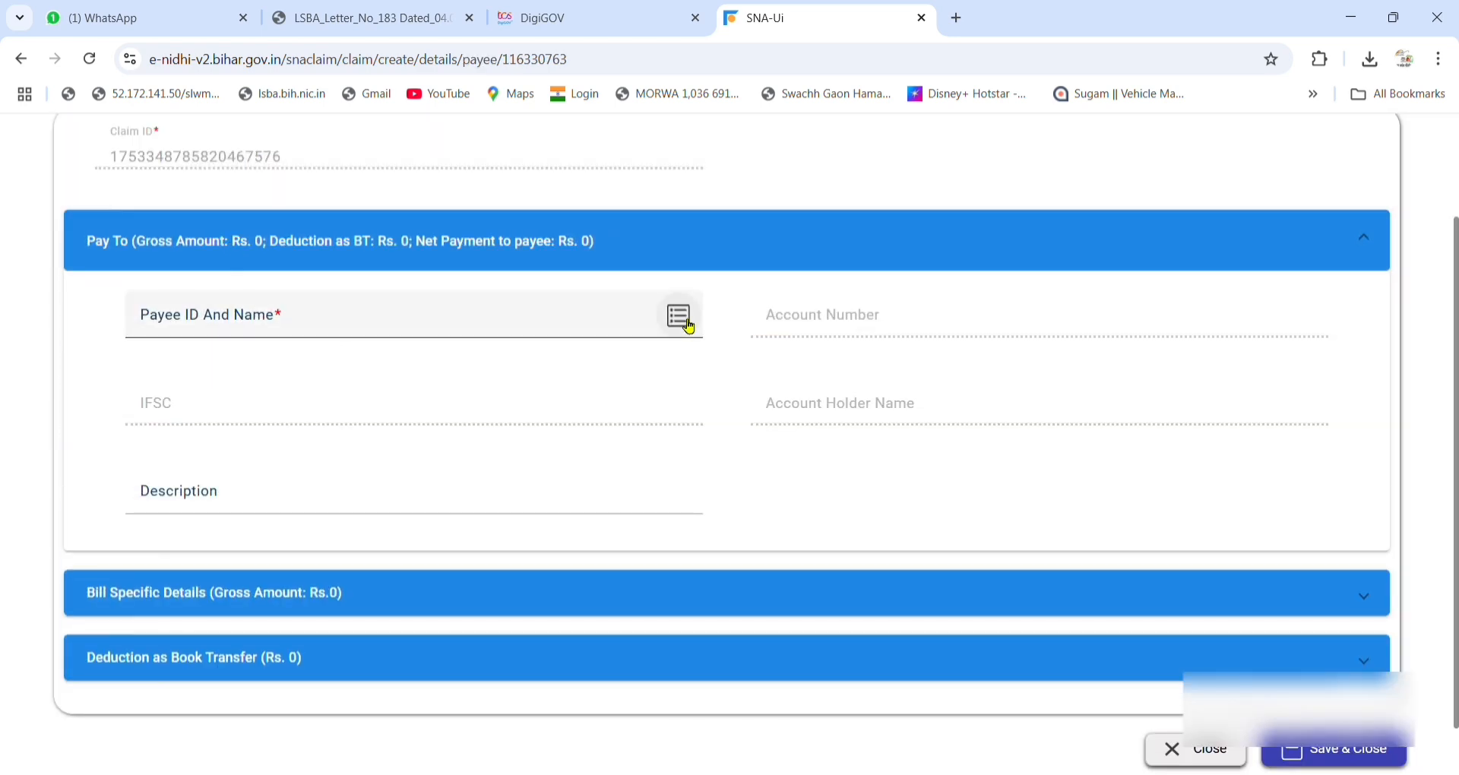
pyautogui.click(681, 319)
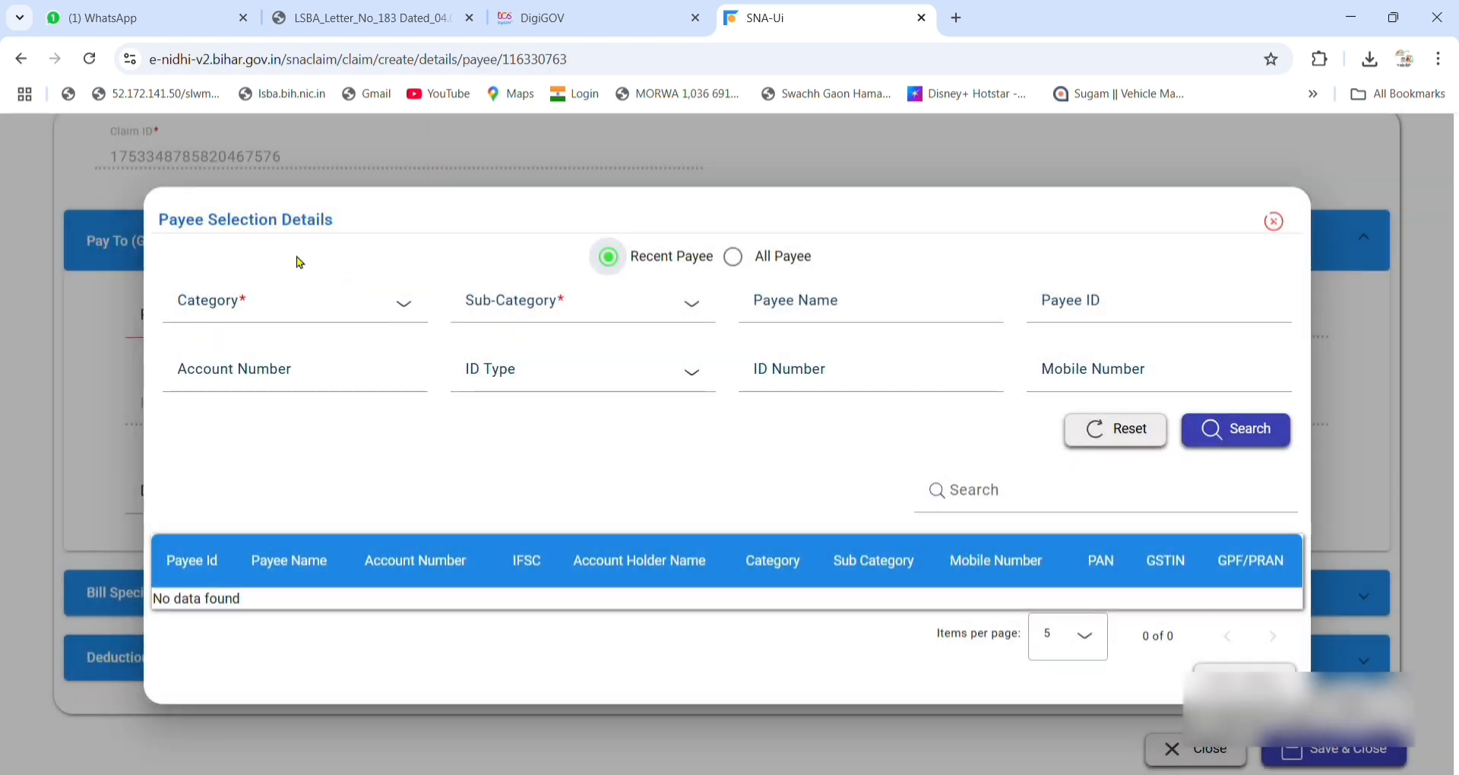
pyautogui.click(298, 305)
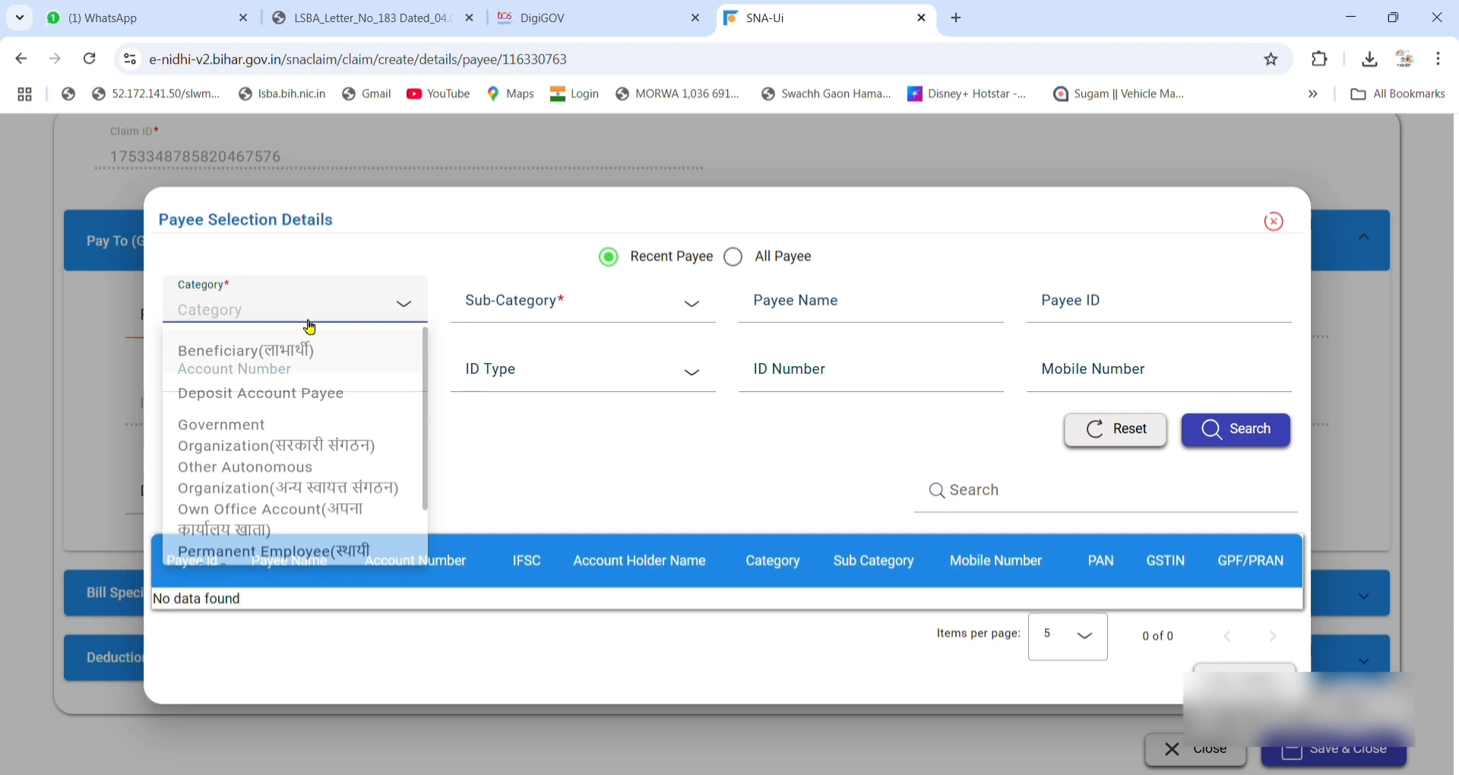
pyautogui.click(284, 371)
pyautogui.click(1176, 323)
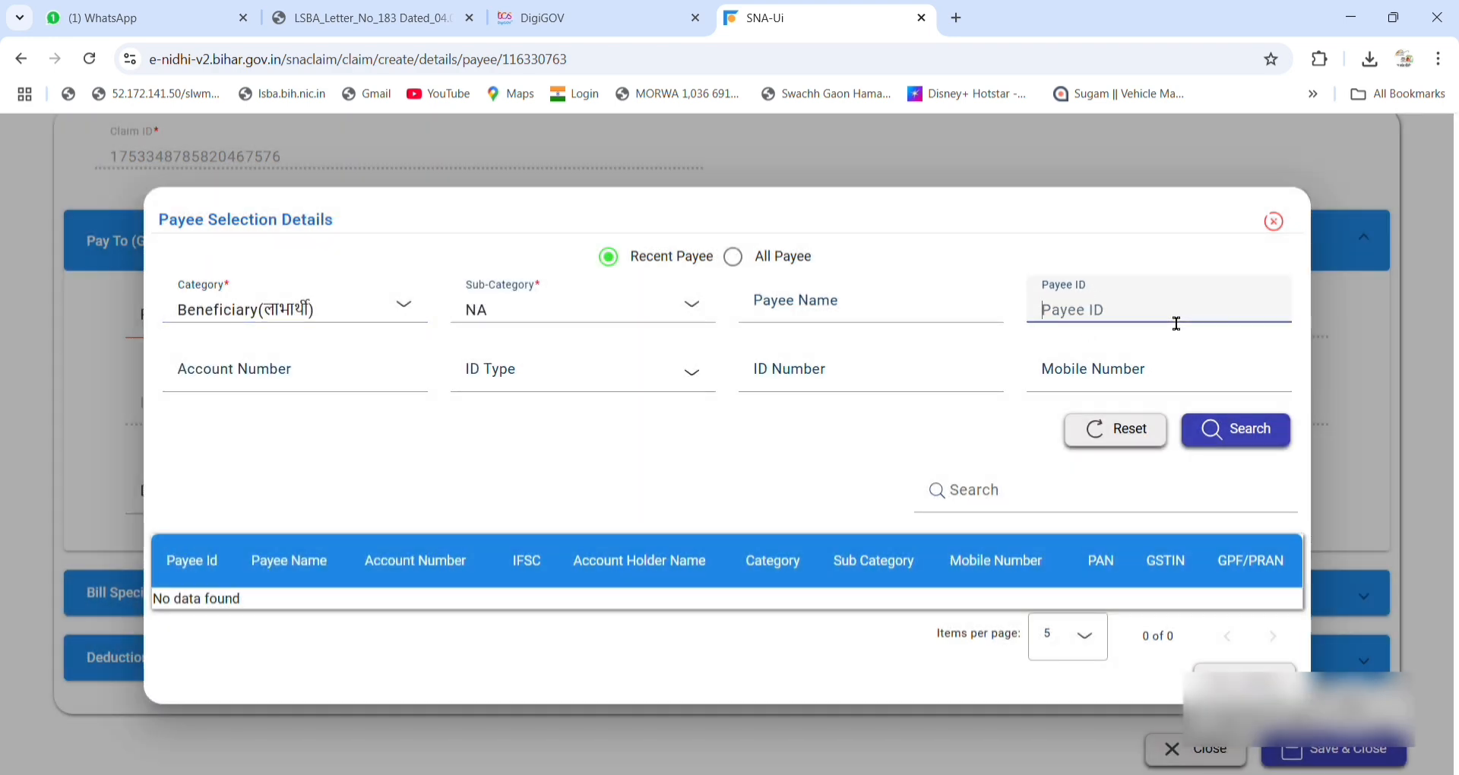
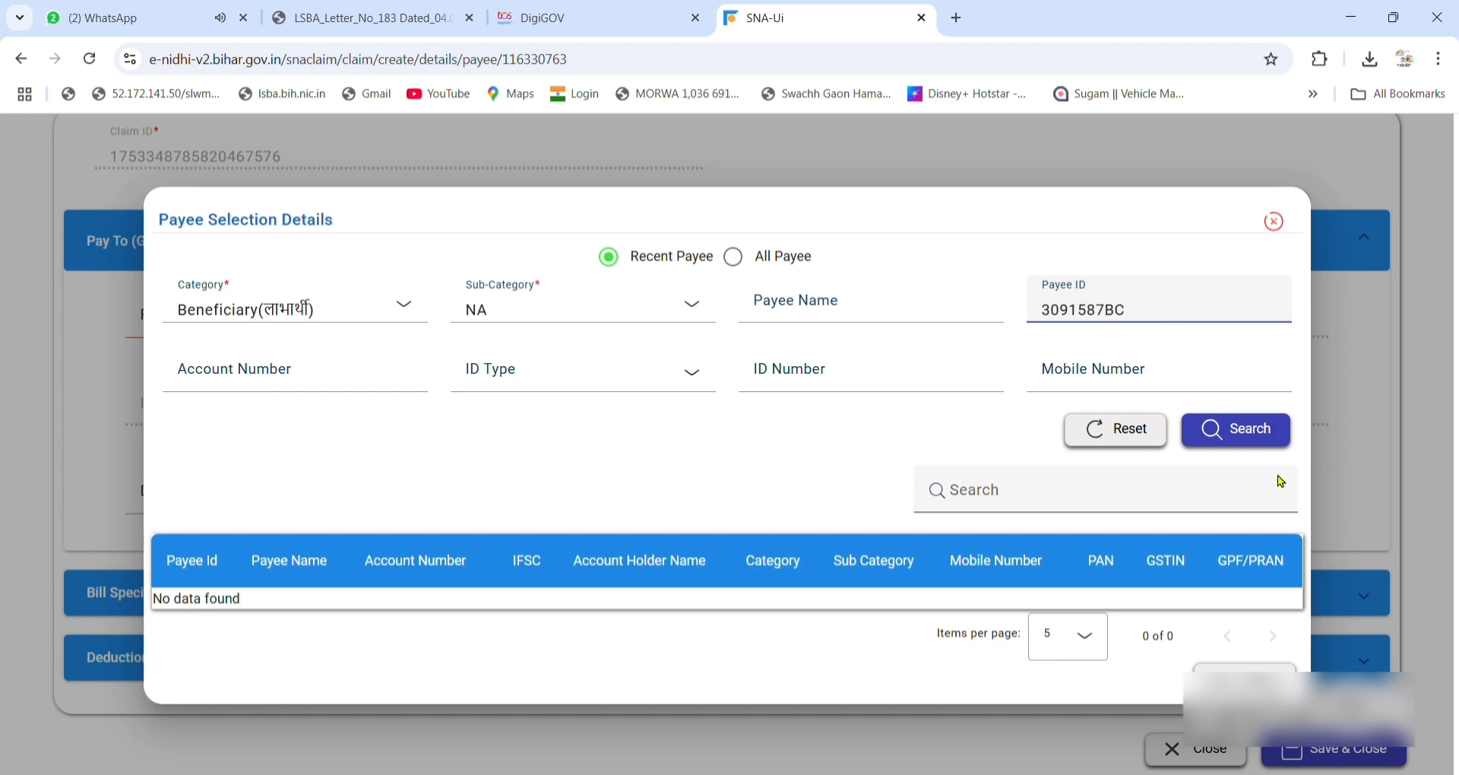
pyautogui.click(1223, 430)
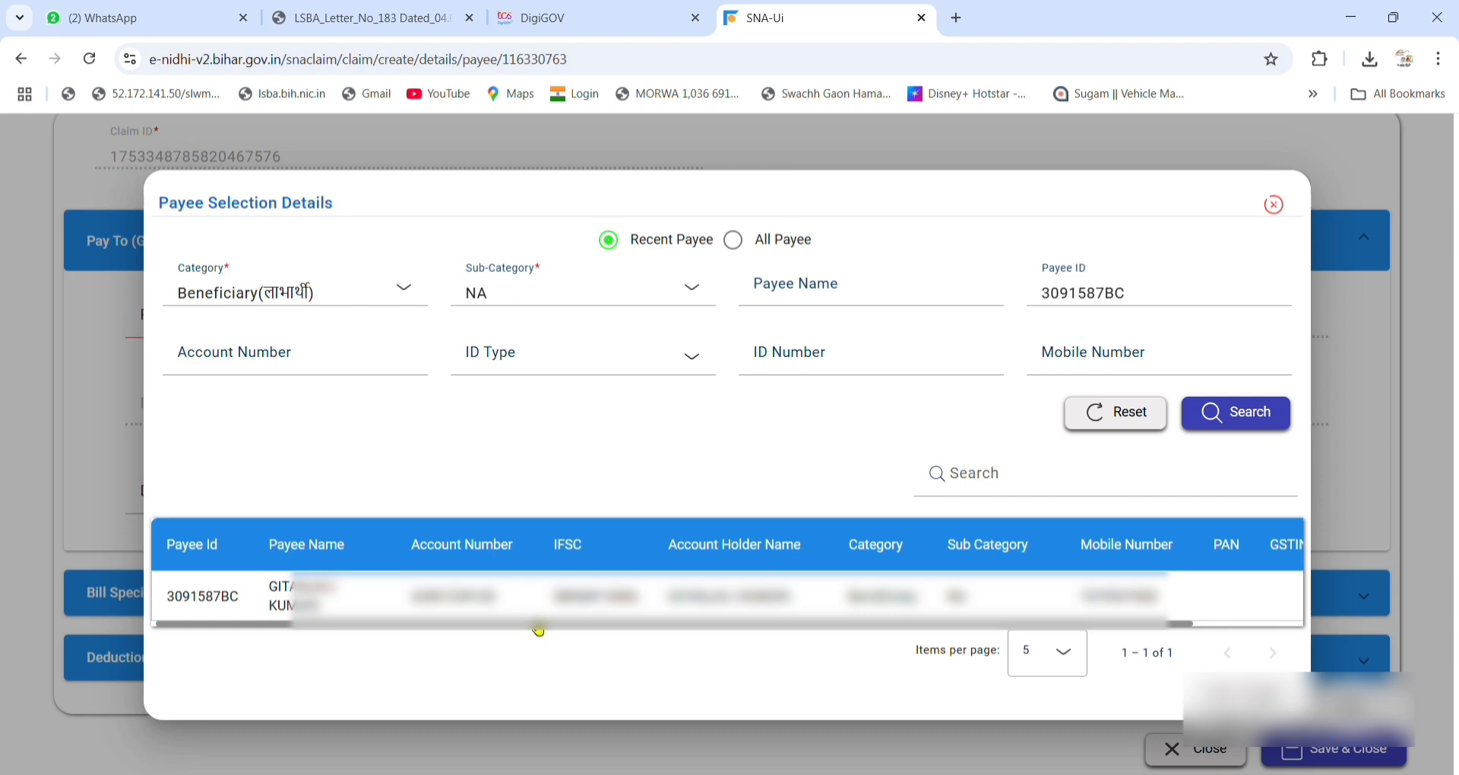
pyautogui.click(534, 606)
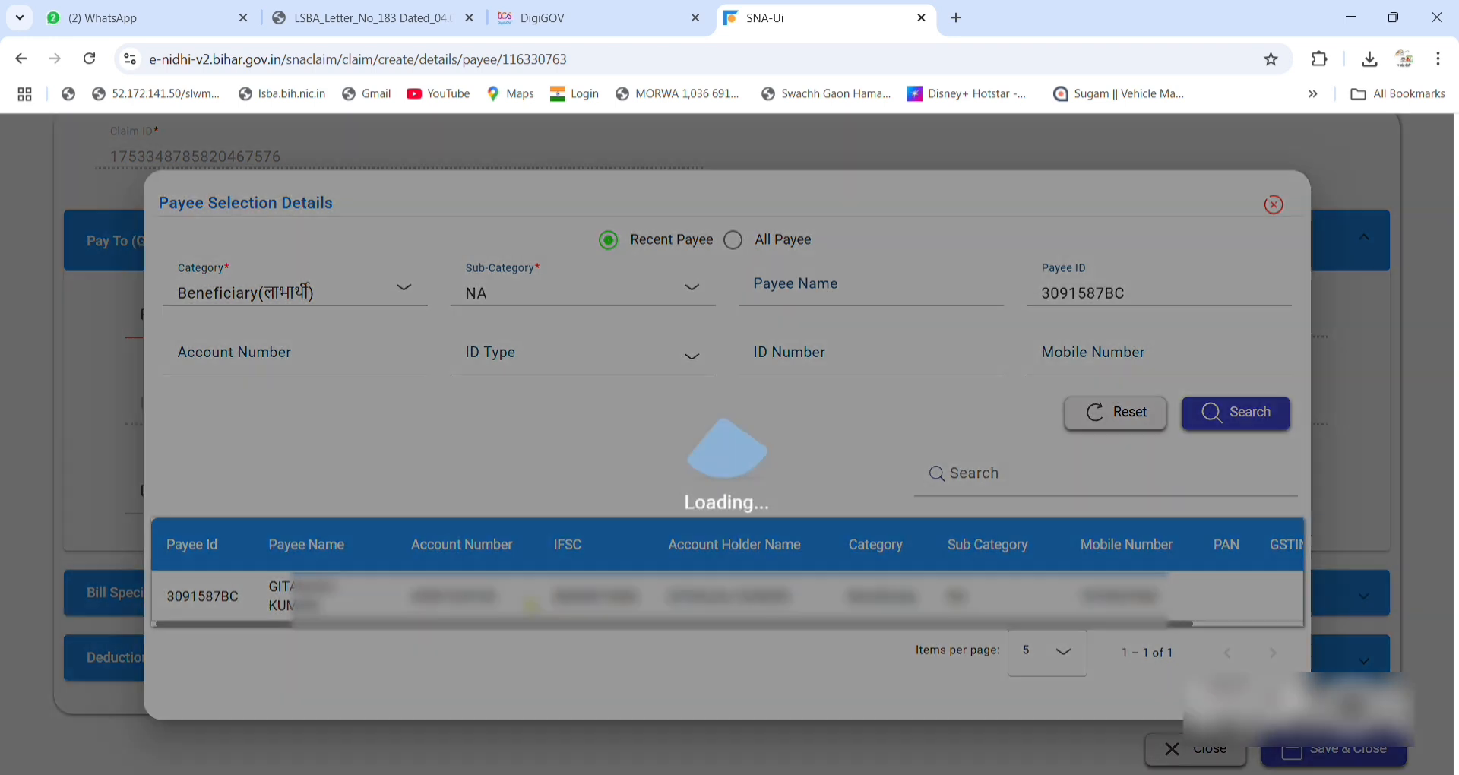
# Describe the second payee and add an Identified APLs line of Rs. 12000.
pyautogui.click(503, 510)
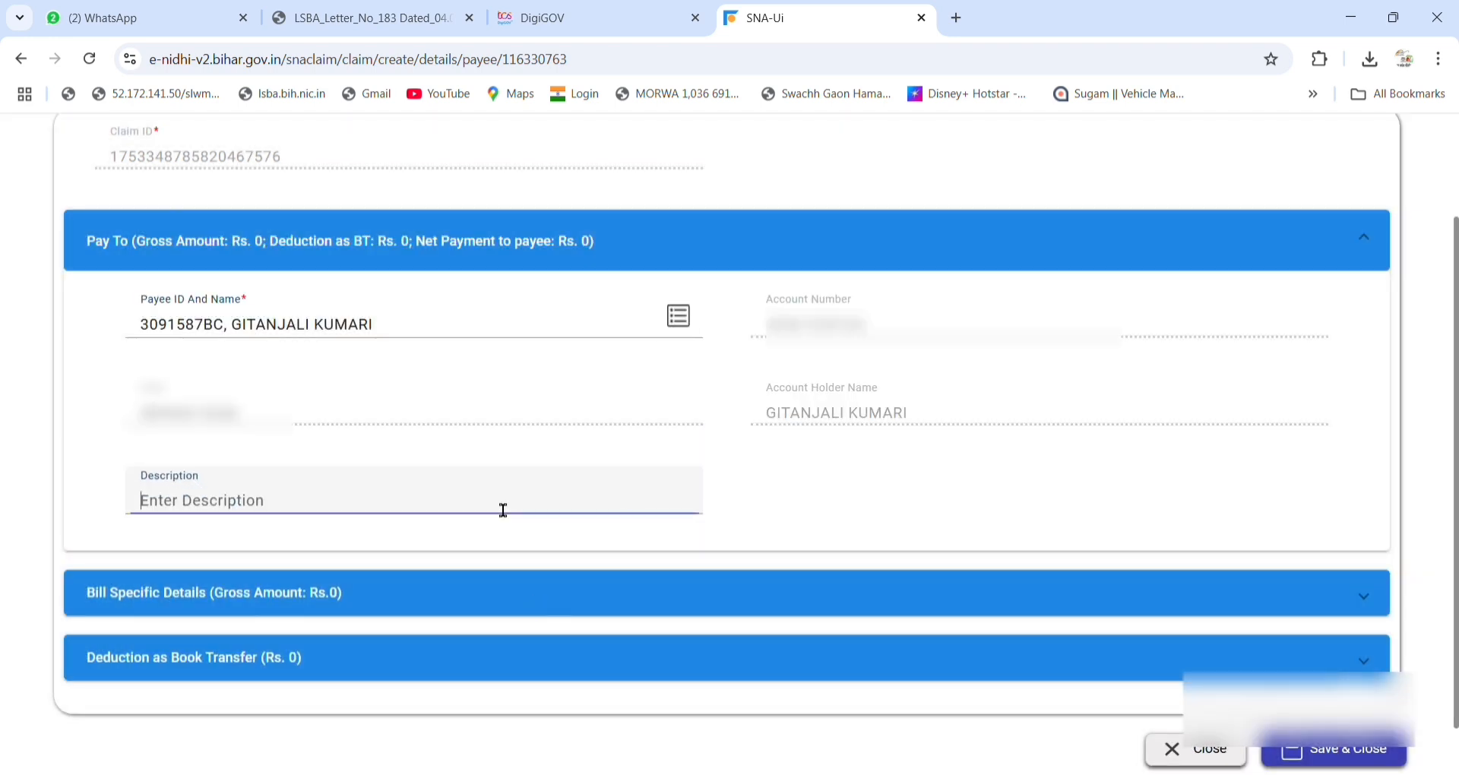
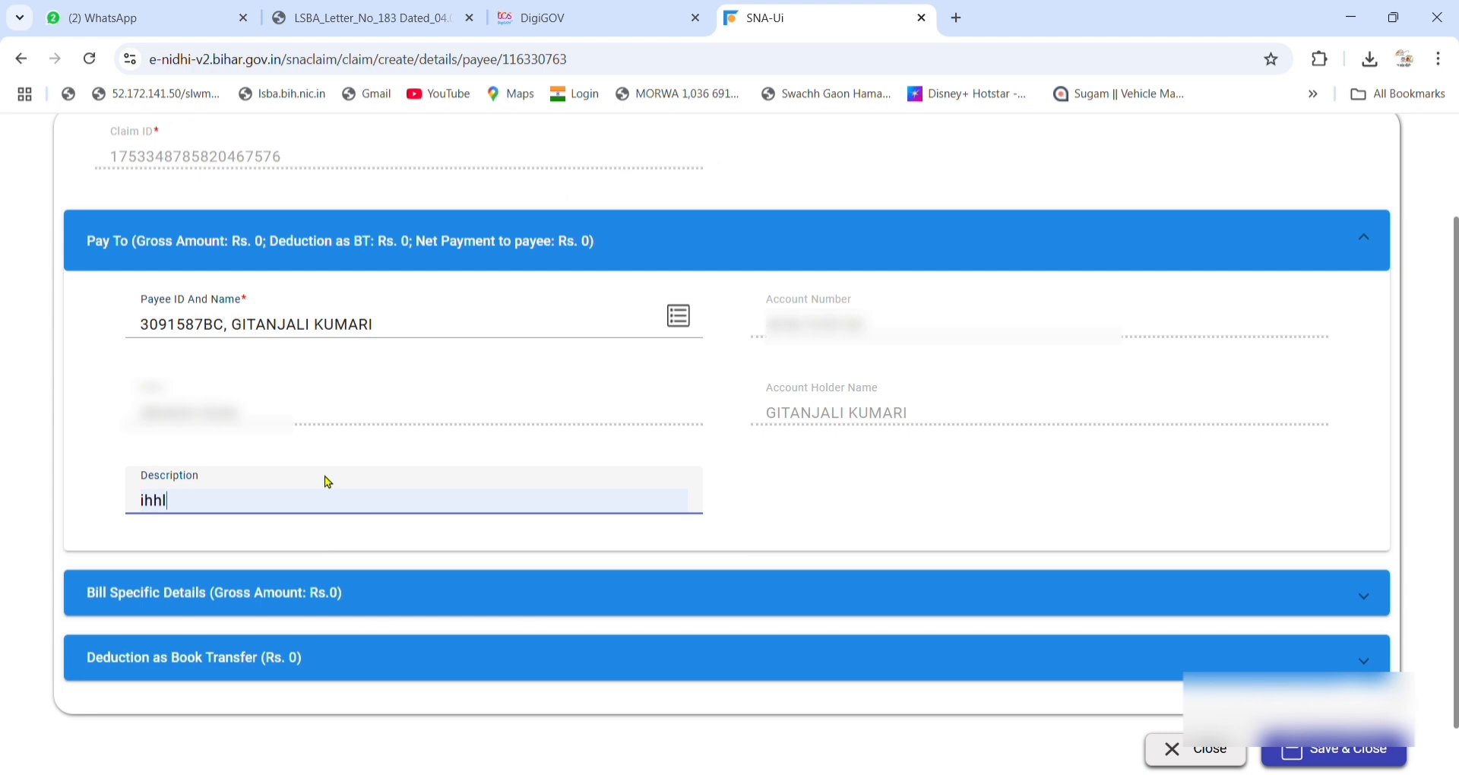
pyautogui.click(294, 591)
pyautogui.click(321, 503)
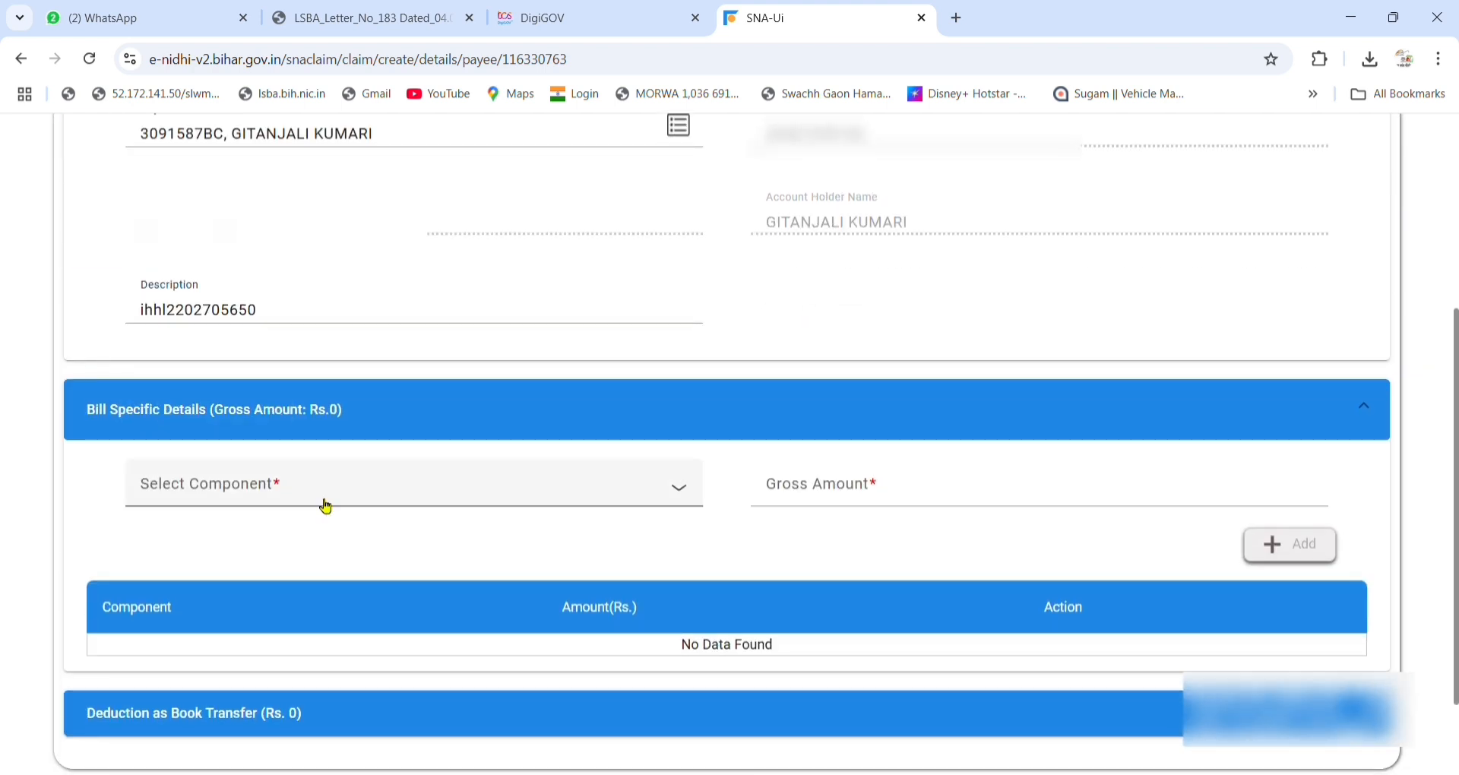
pyautogui.click(252, 590)
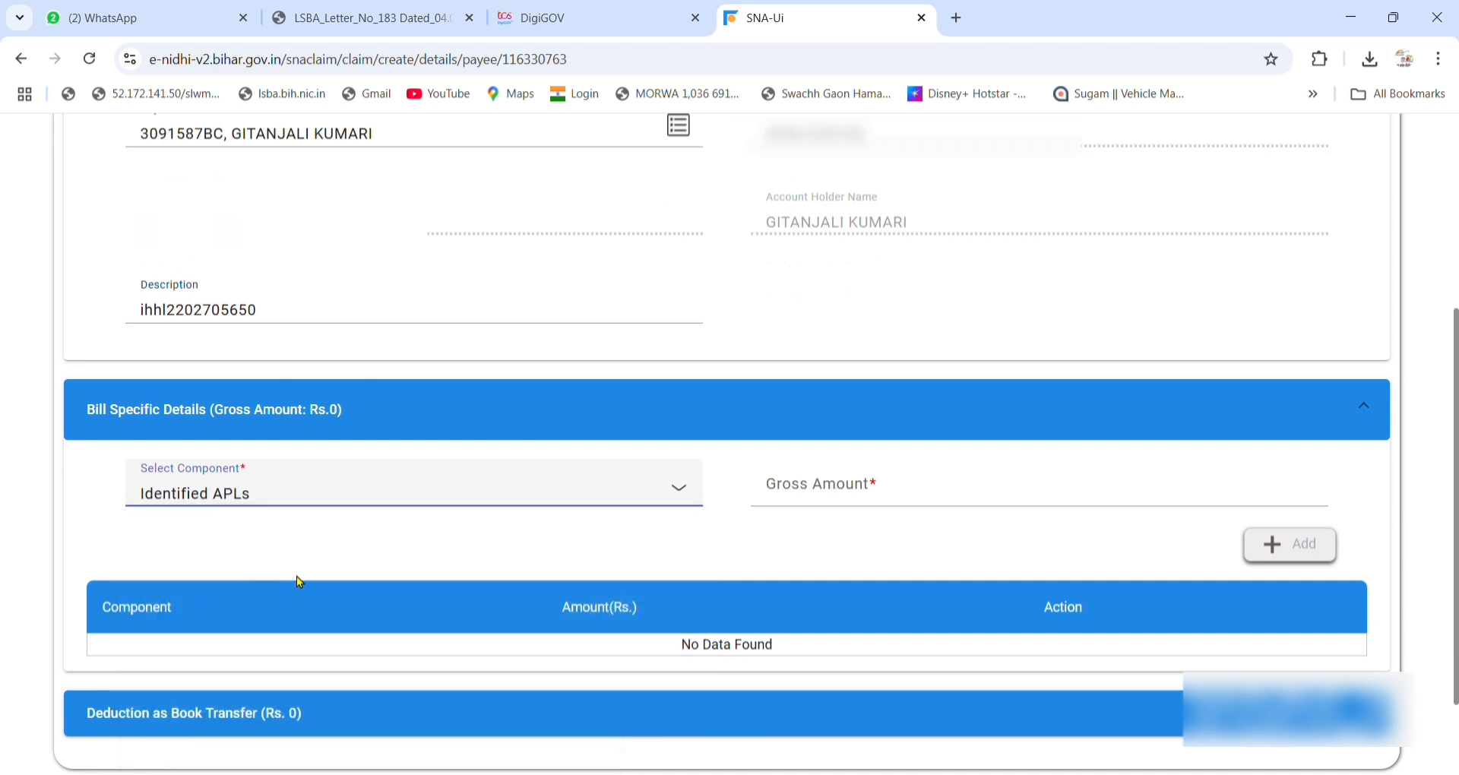
pyautogui.click(891, 508)
pyautogui.write('12')
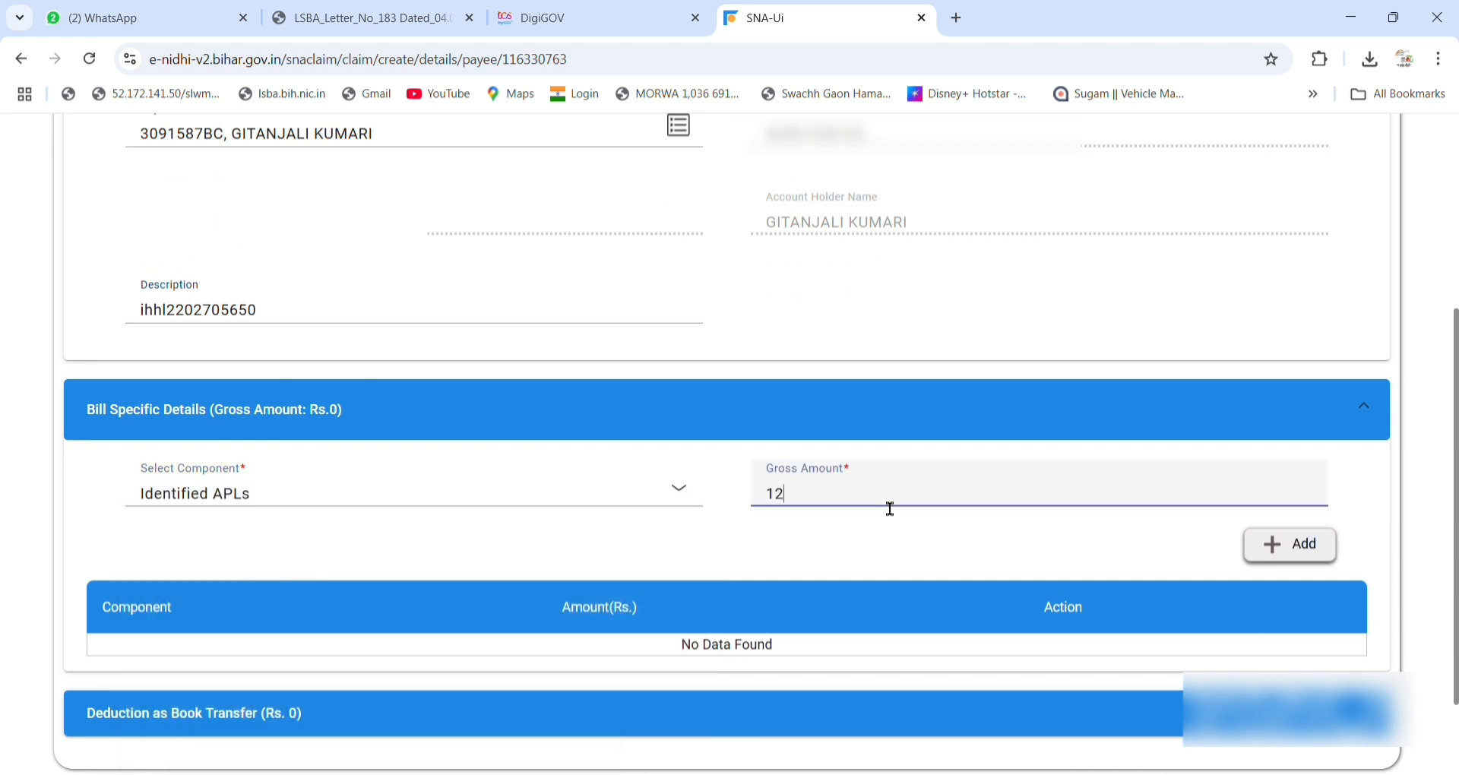
pyautogui.write('000')
pyautogui.click(1269, 544)
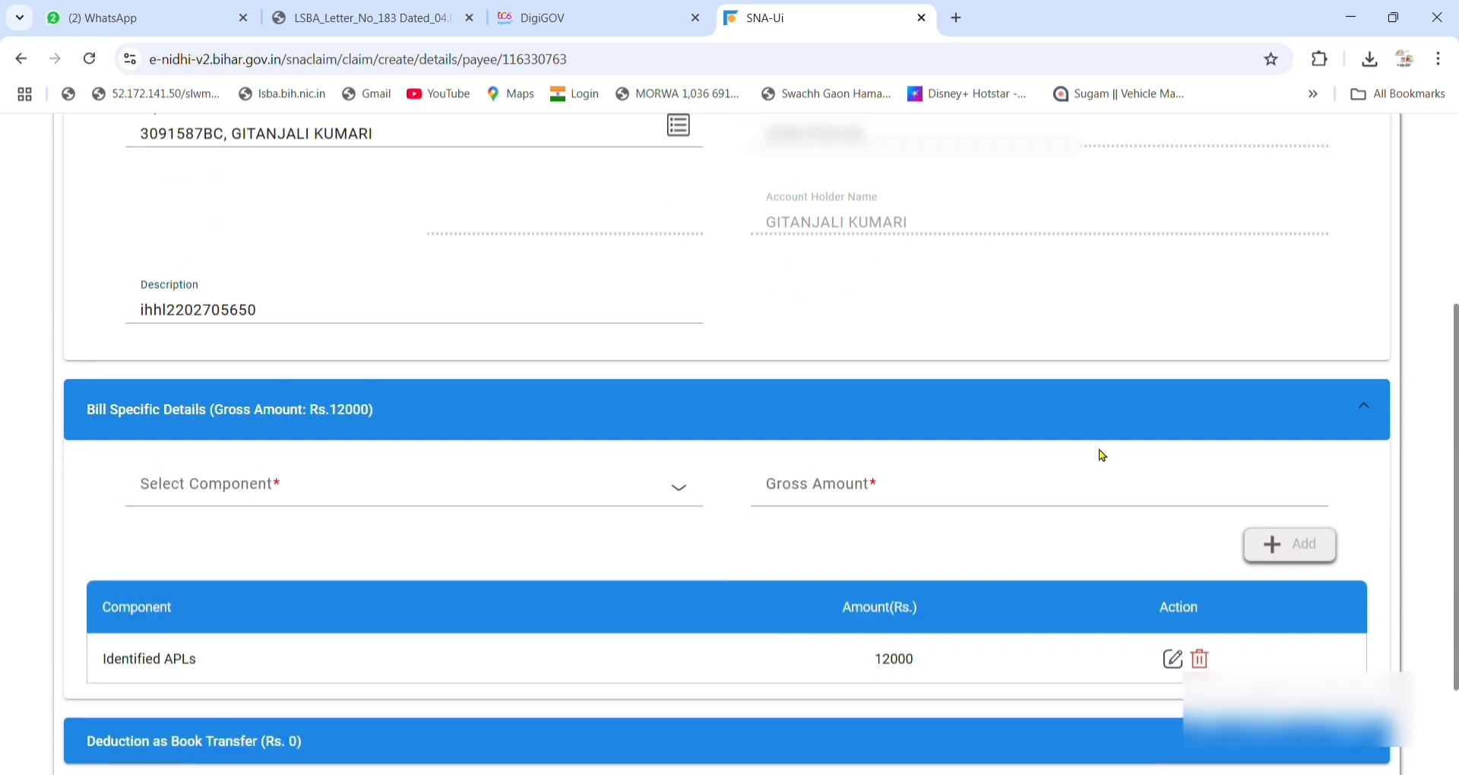
# Check the book-transfer deduction section, then save the payee, bringing the gross to Rs. 24000.
pyautogui.scroll(-2, 1061, 426)
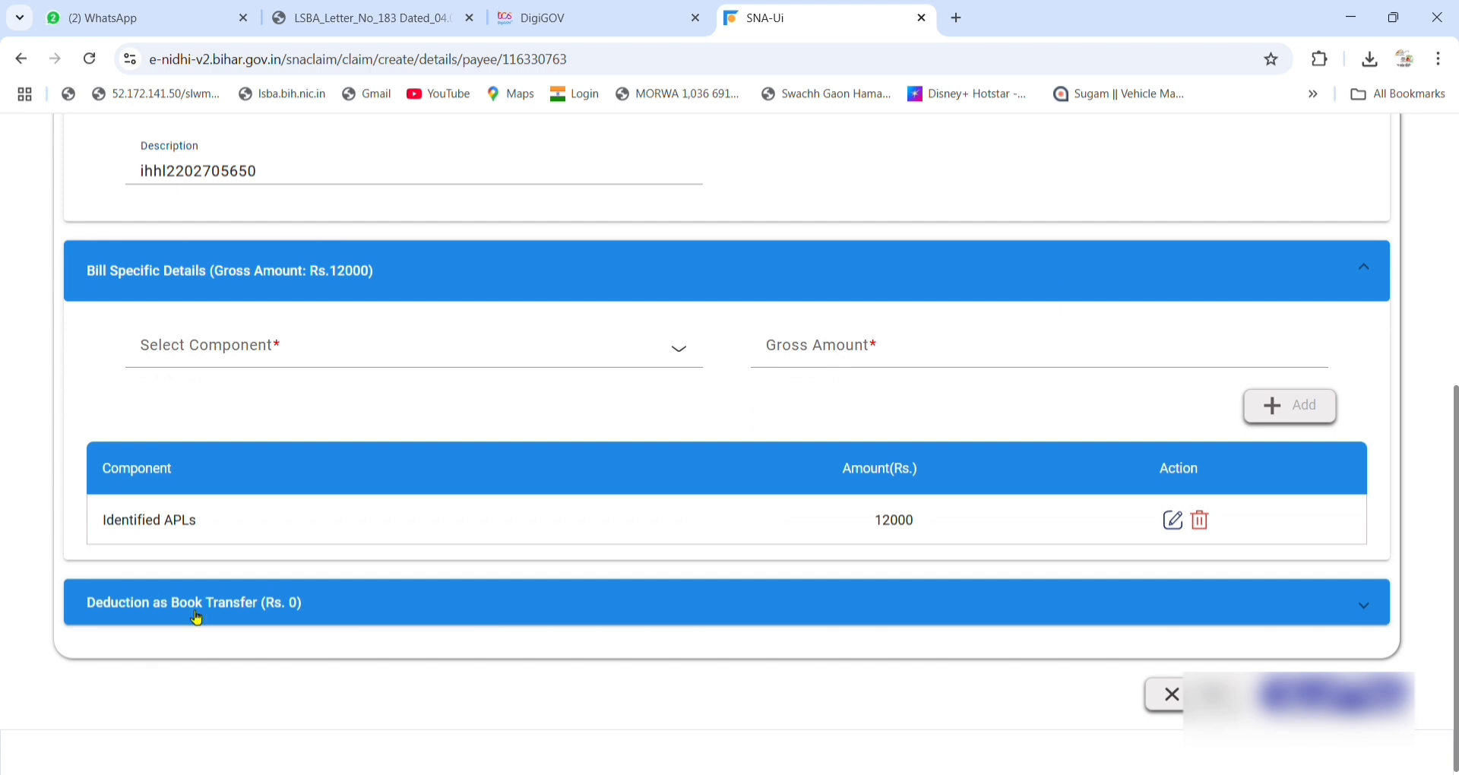
pyautogui.click(321, 616)
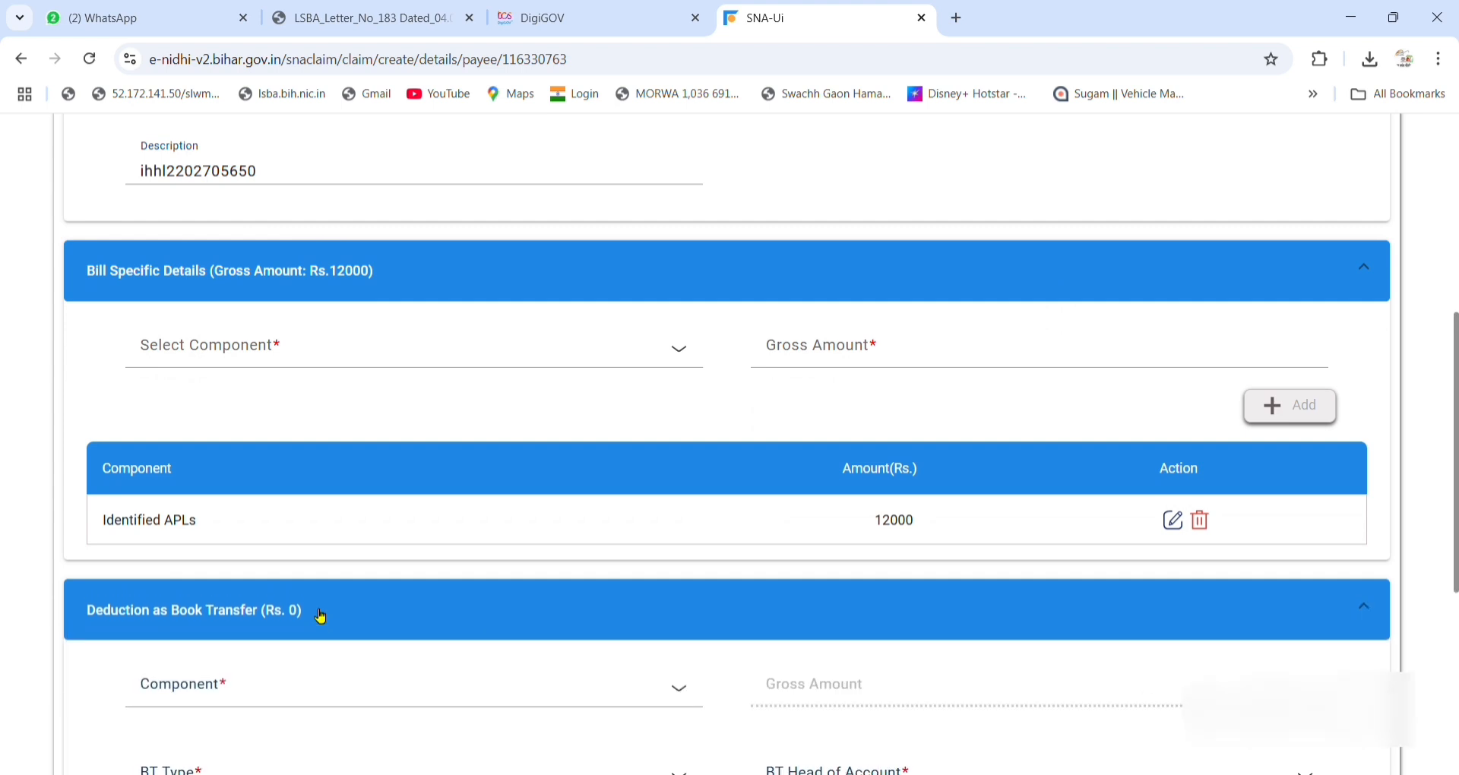
pyautogui.scroll(-3, 316, 612)
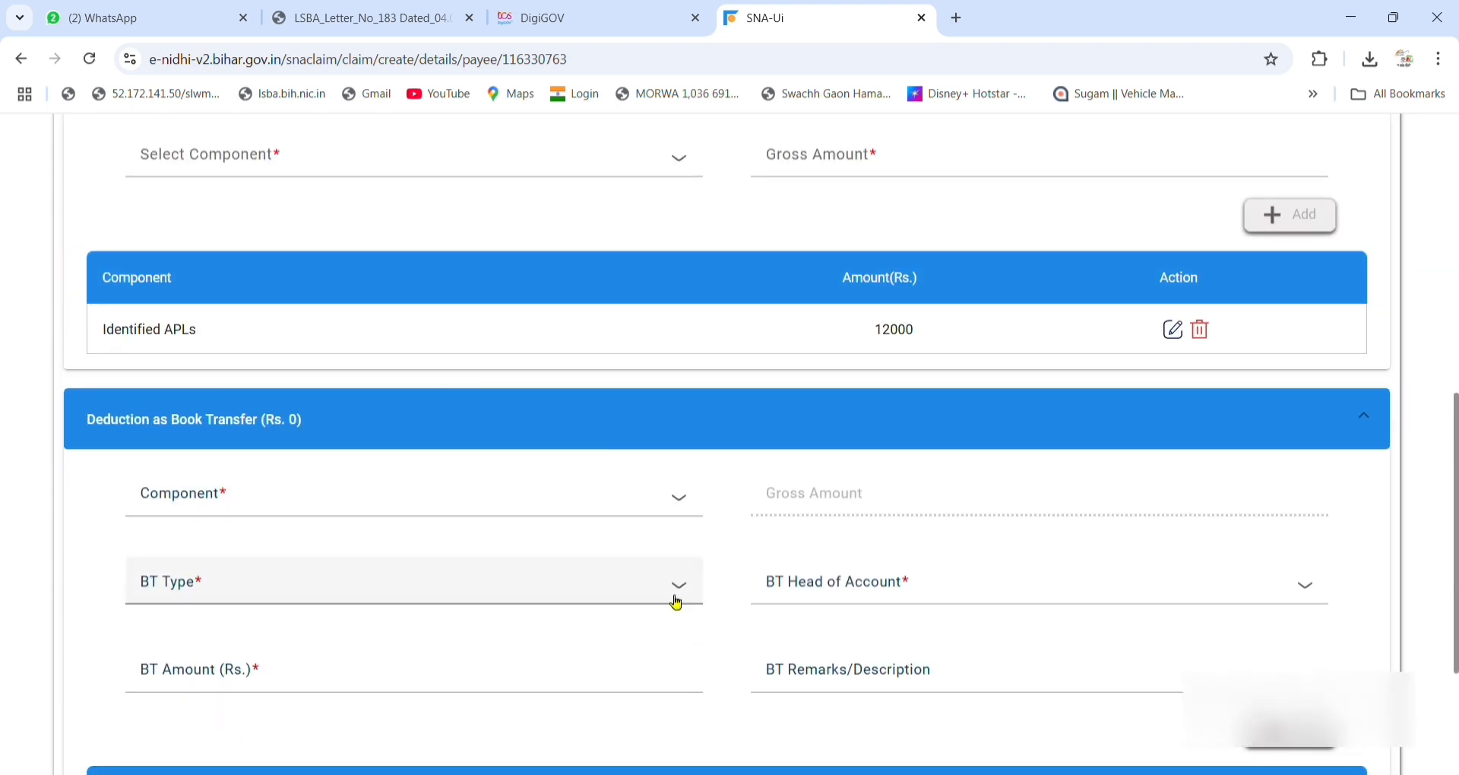
pyautogui.scroll(-3, 720, 580)
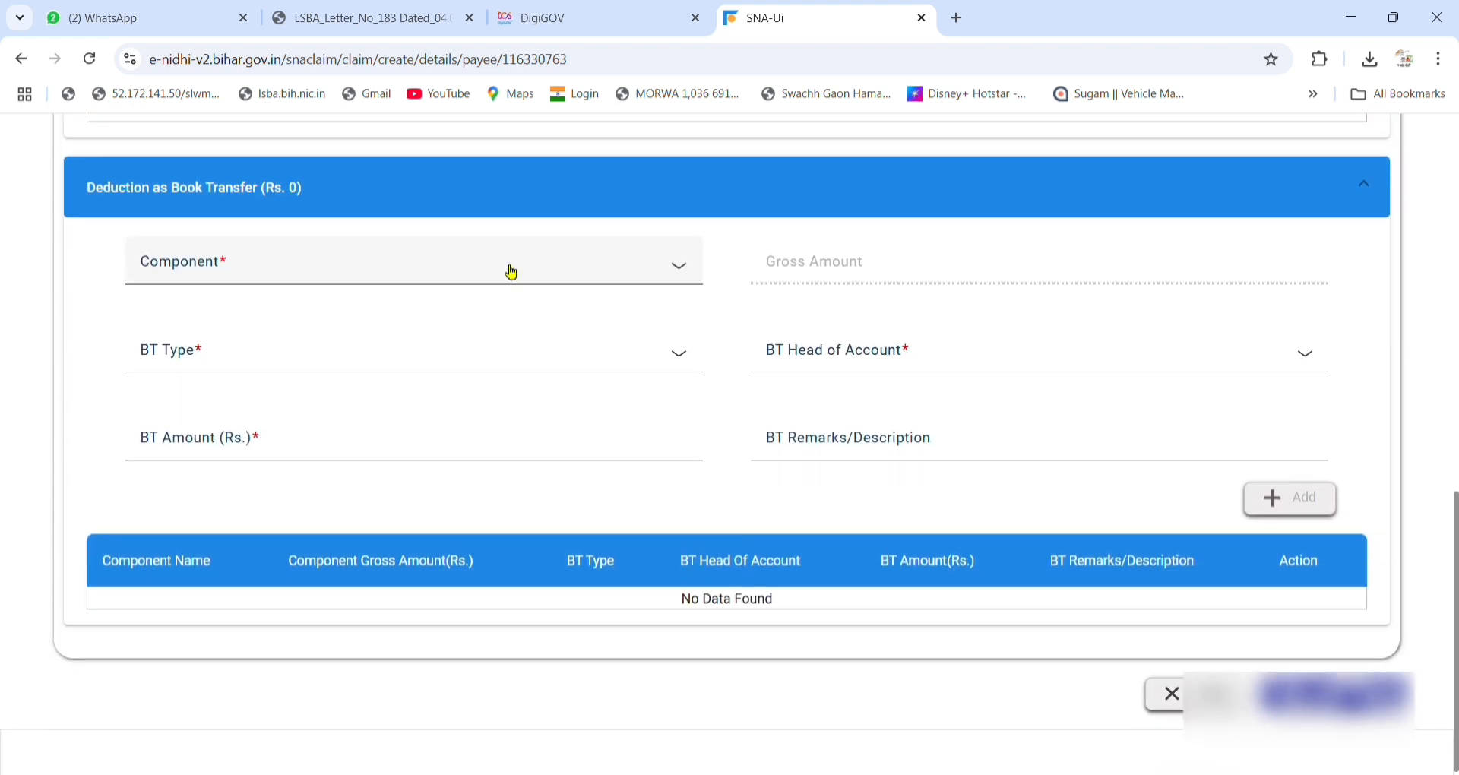
pyautogui.click(438, 186)
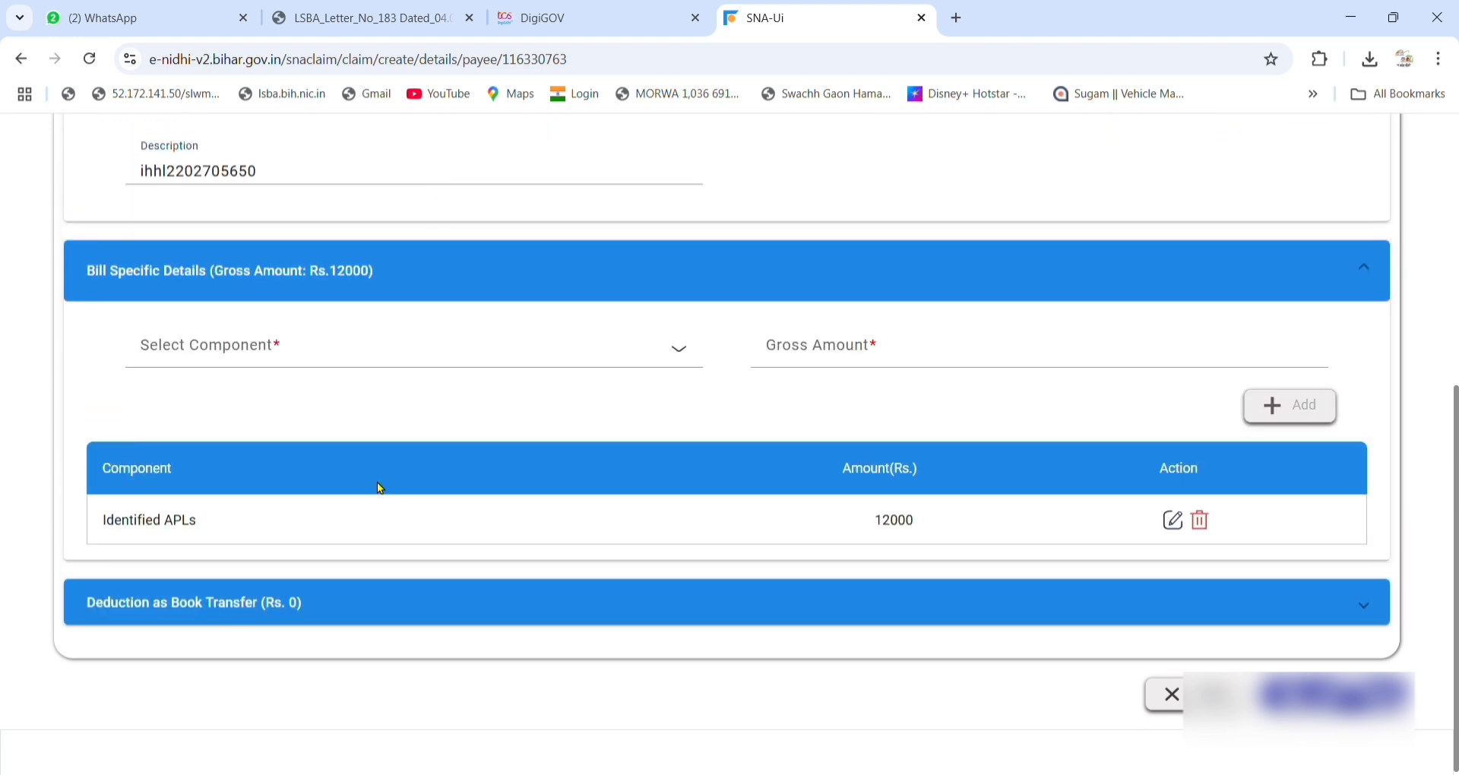
pyautogui.click(1333, 695)
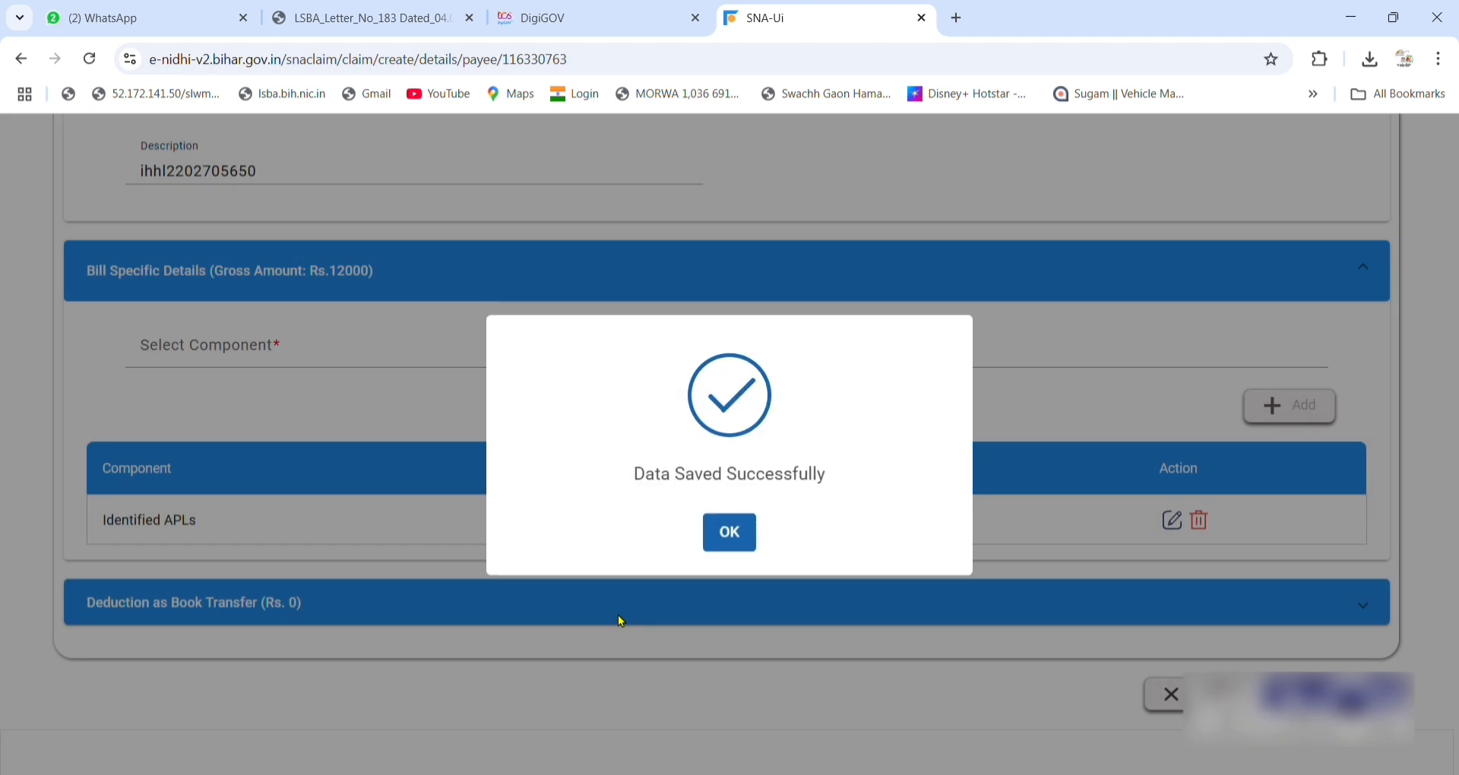
pyautogui.click(731, 530)
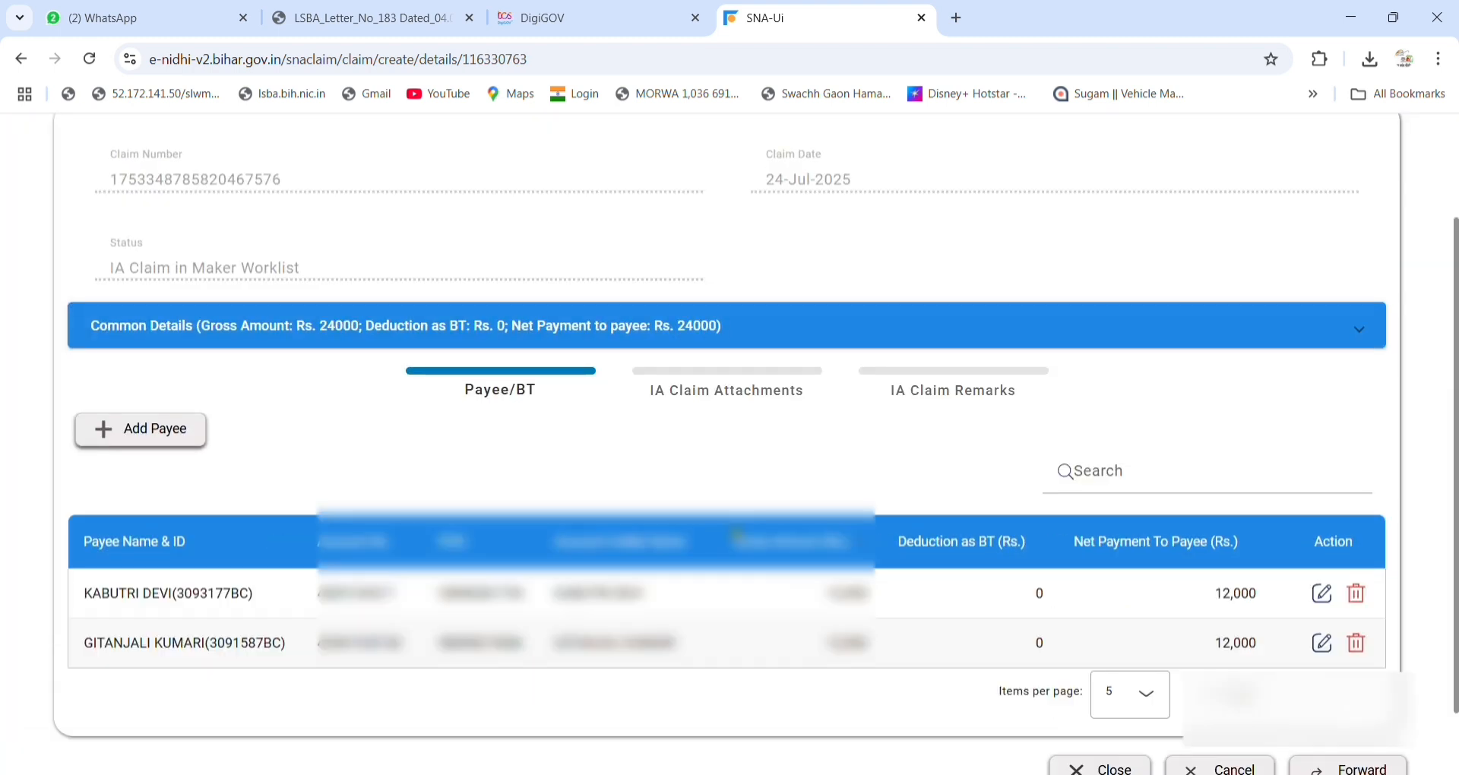
# Attach IHHL01ORMOH.pdf as an Others document with description 'IHHL PAYMENT'.
pyautogui.scroll(-1, 694, 547)
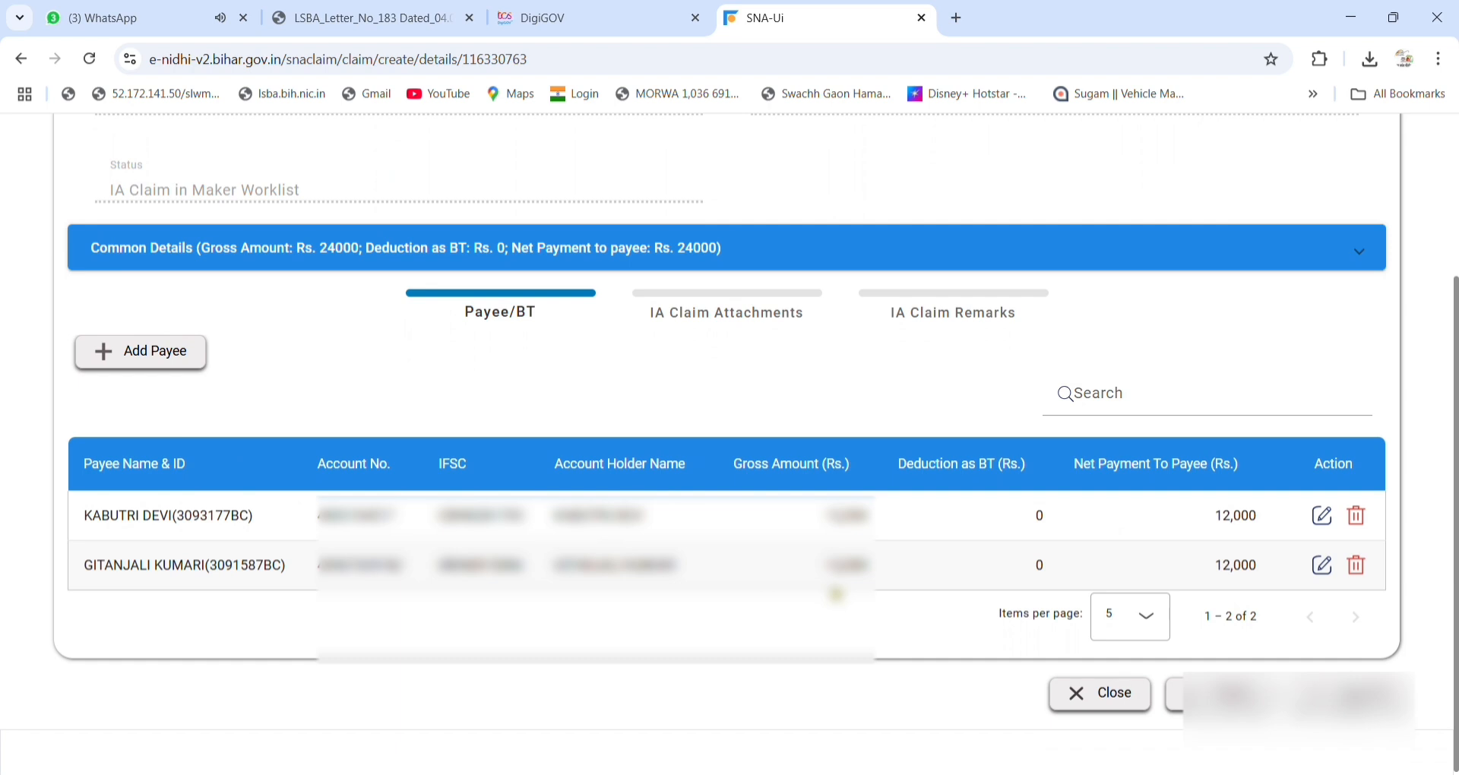
pyautogui.click(736, 331)
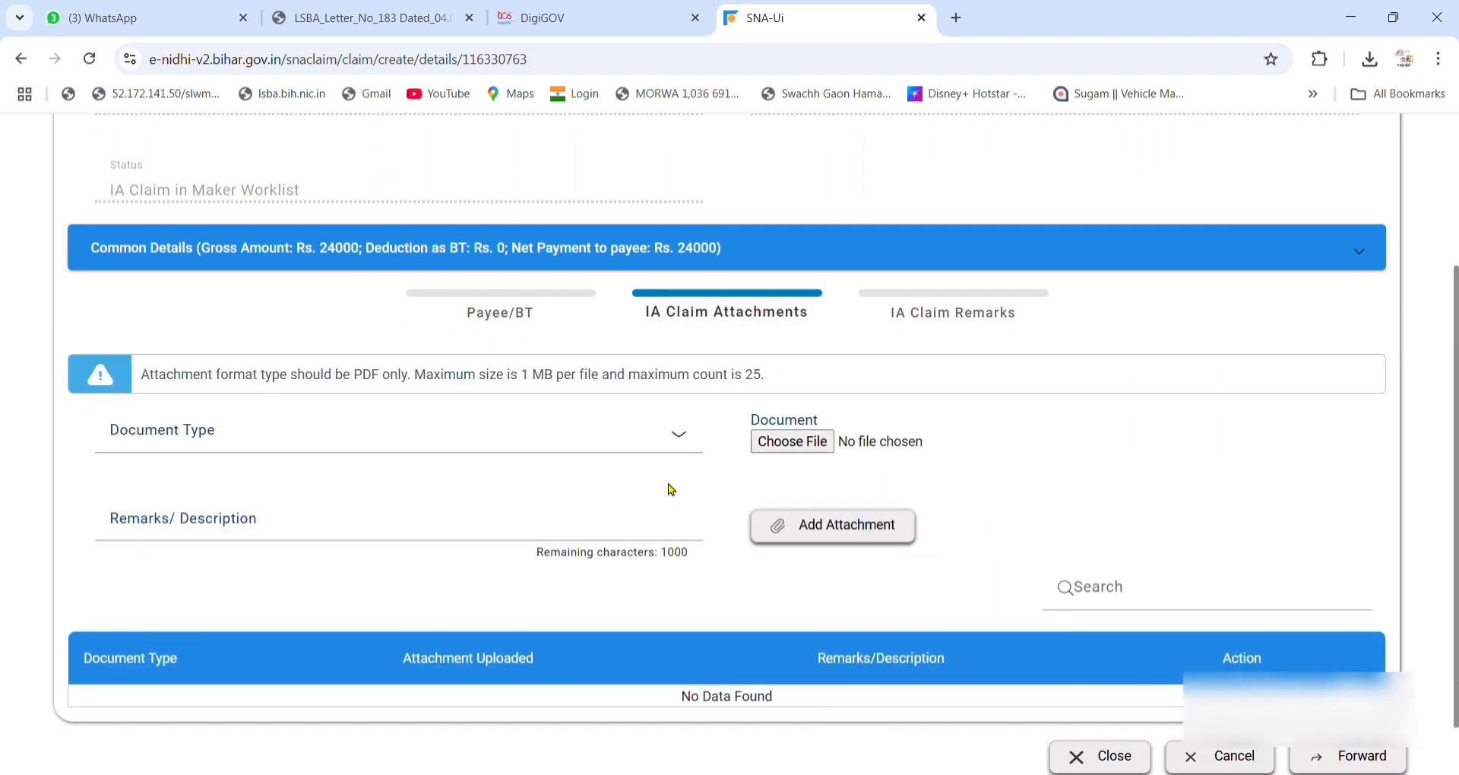
pyautogui.click(652, 446)
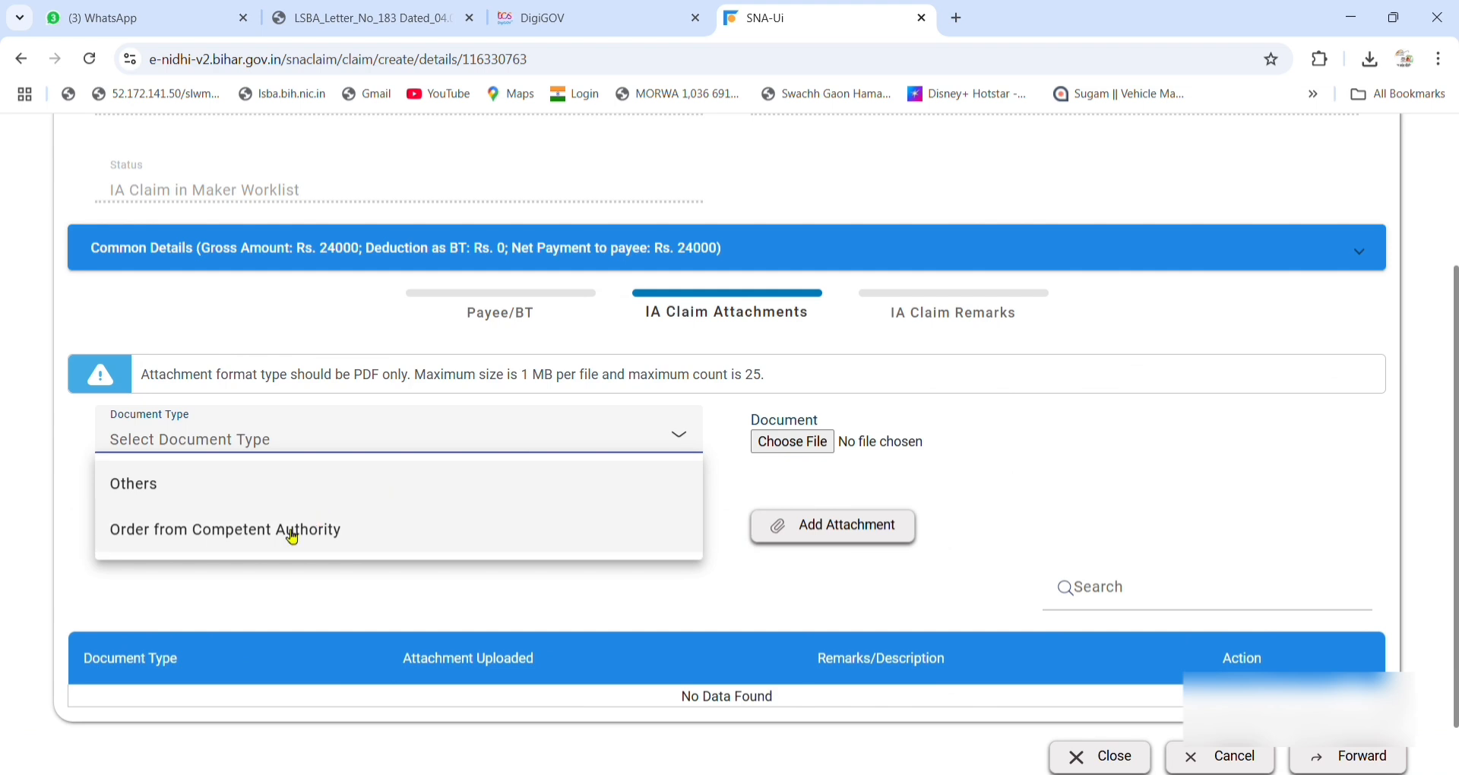
pyautogui.click(225, 505)
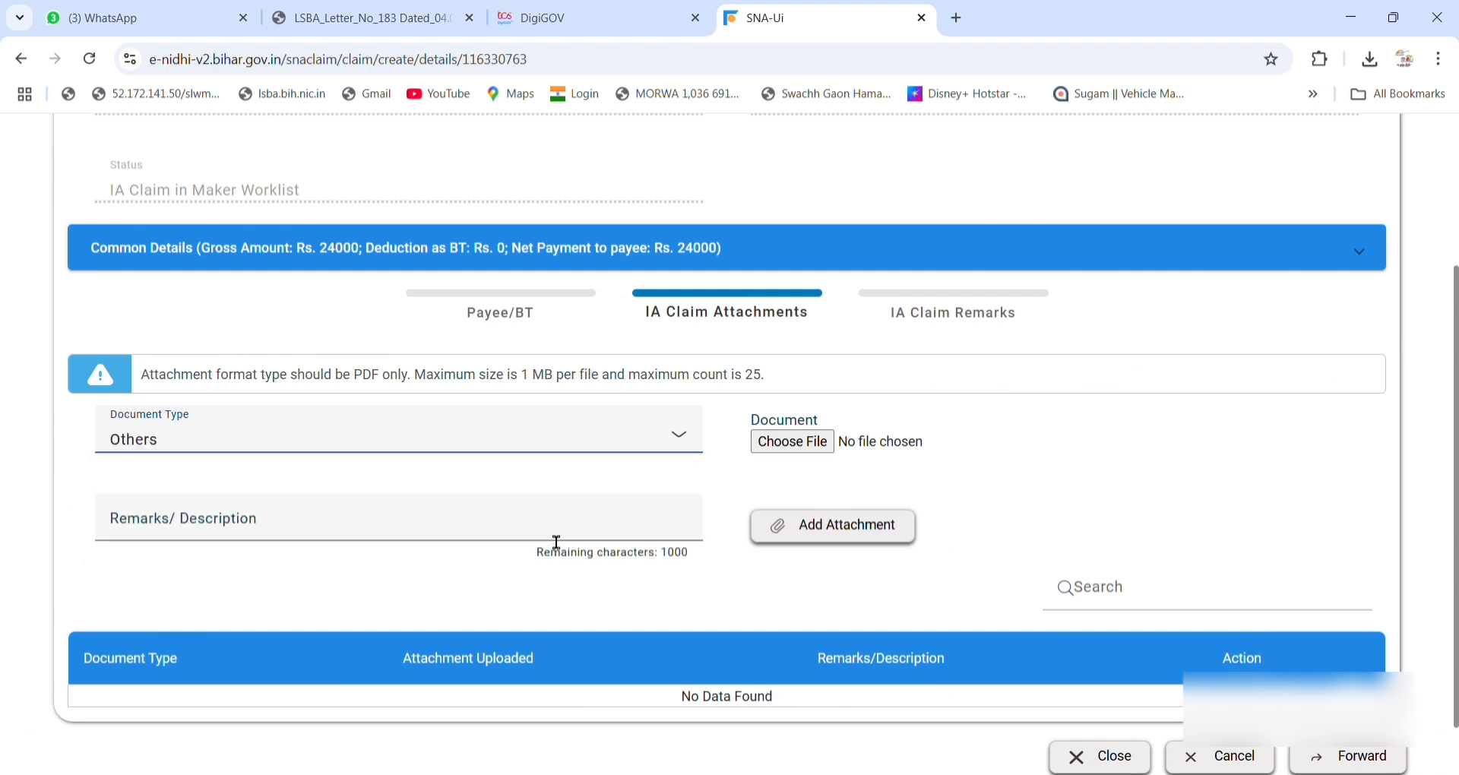
pyautogui.click(785, 448)
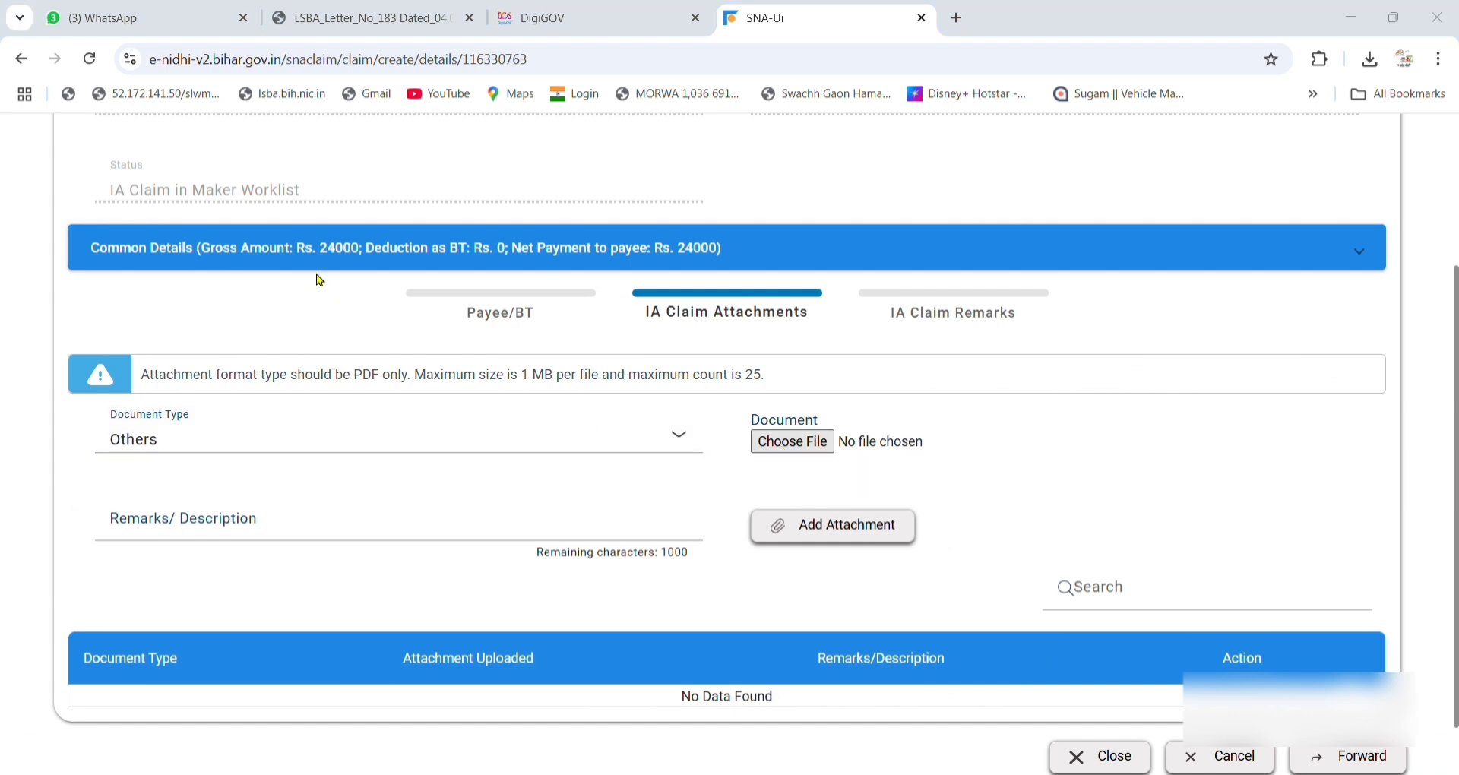
pyautogui.doubleClick(357, 249)
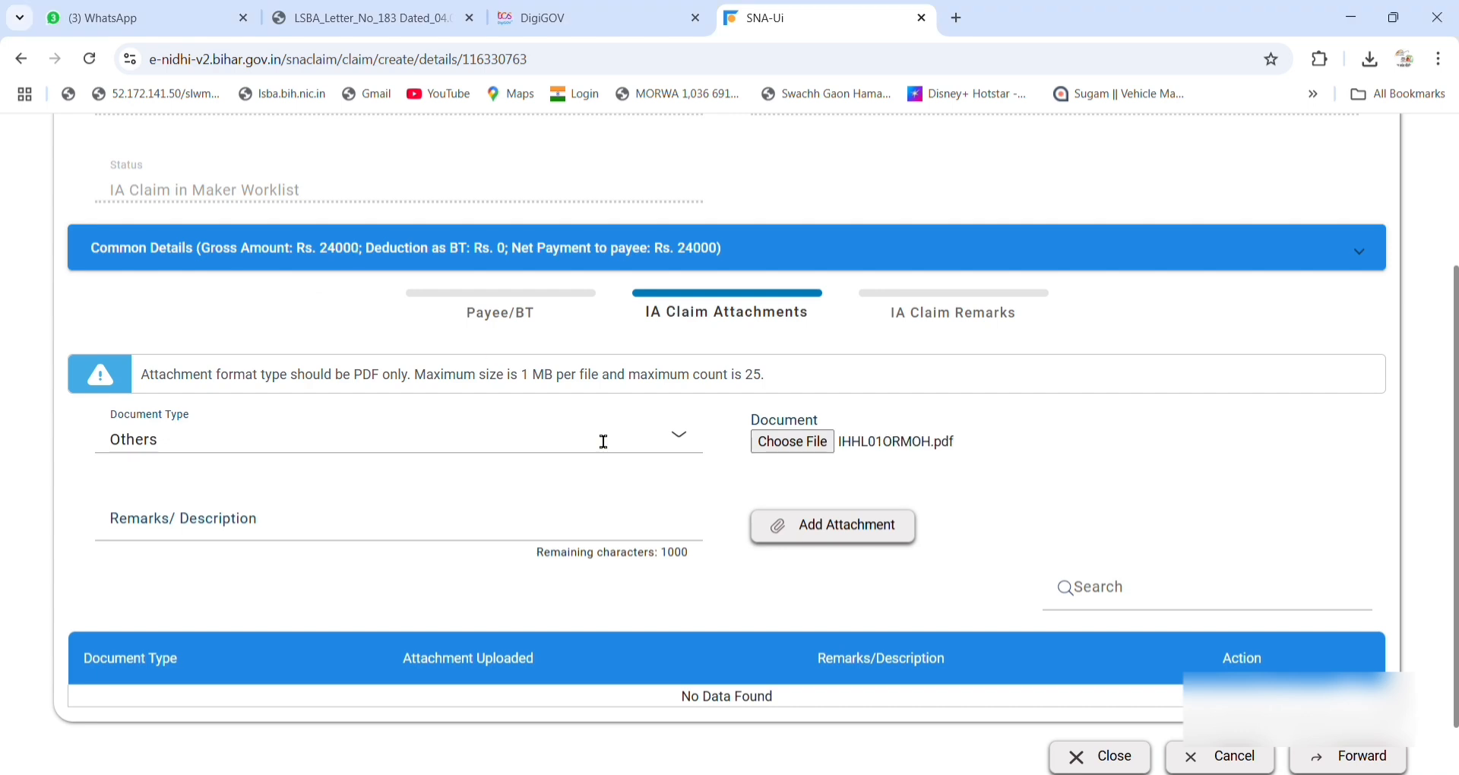
pyautogui.click(489, 541)
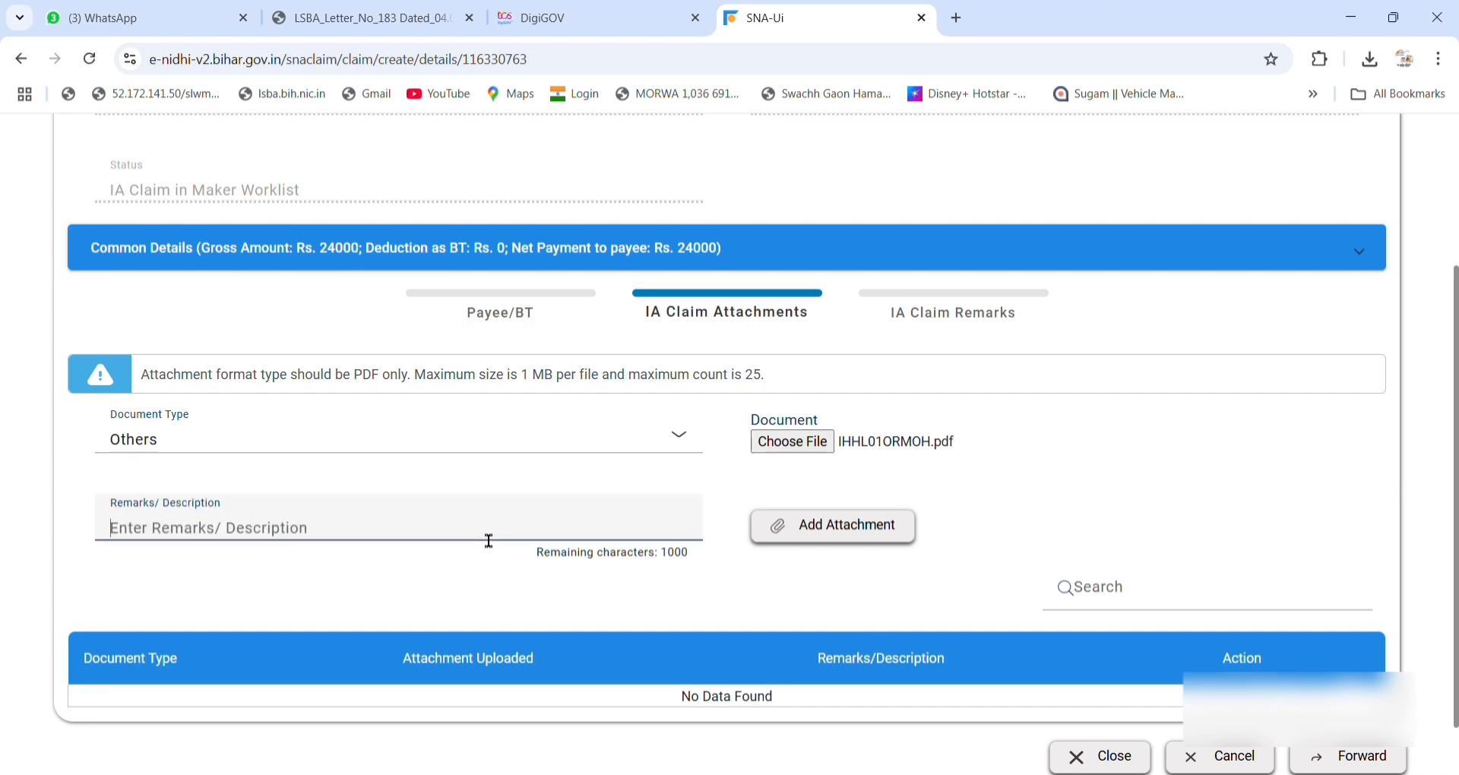
pyautogui.write('IHHL PAYMENT')
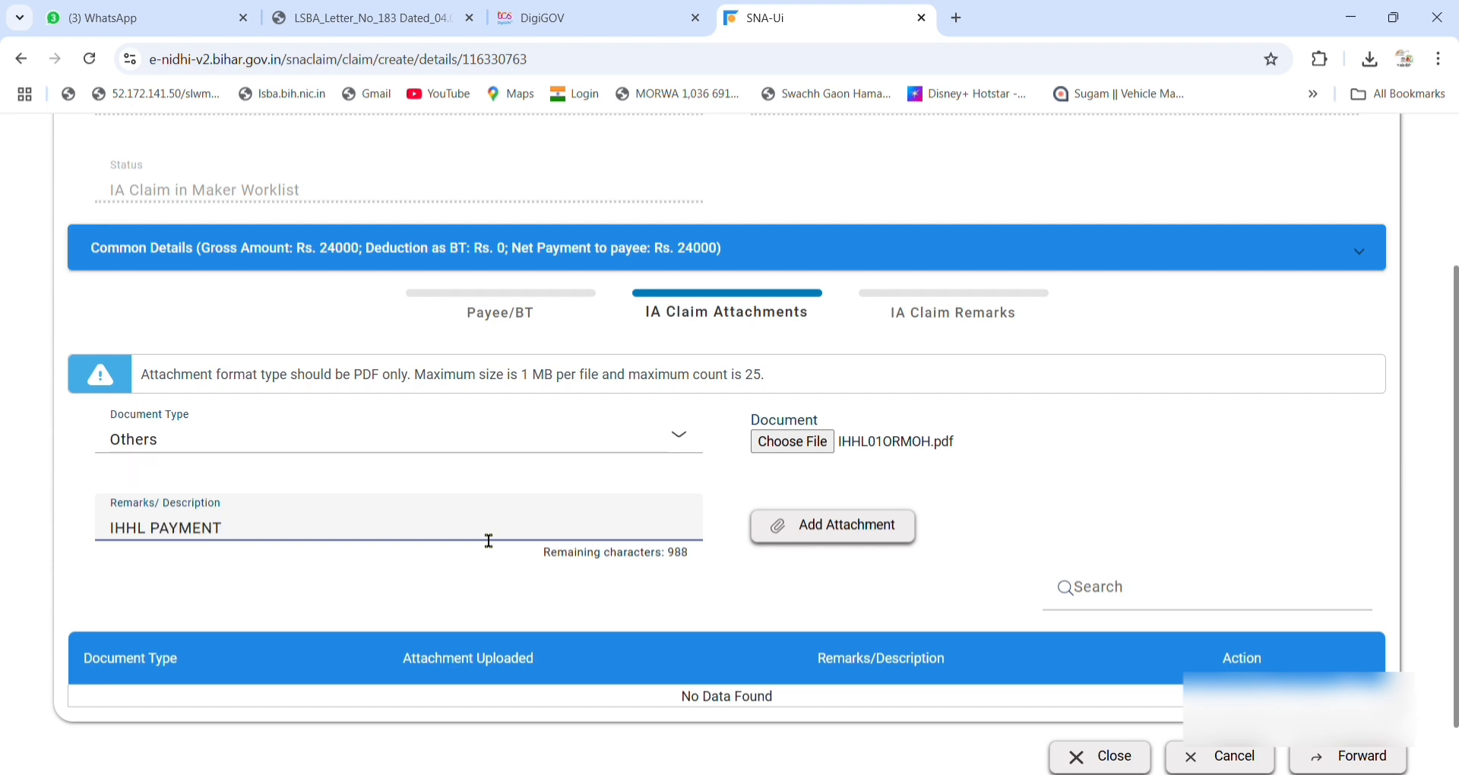
pyautogui.click(808, 536)
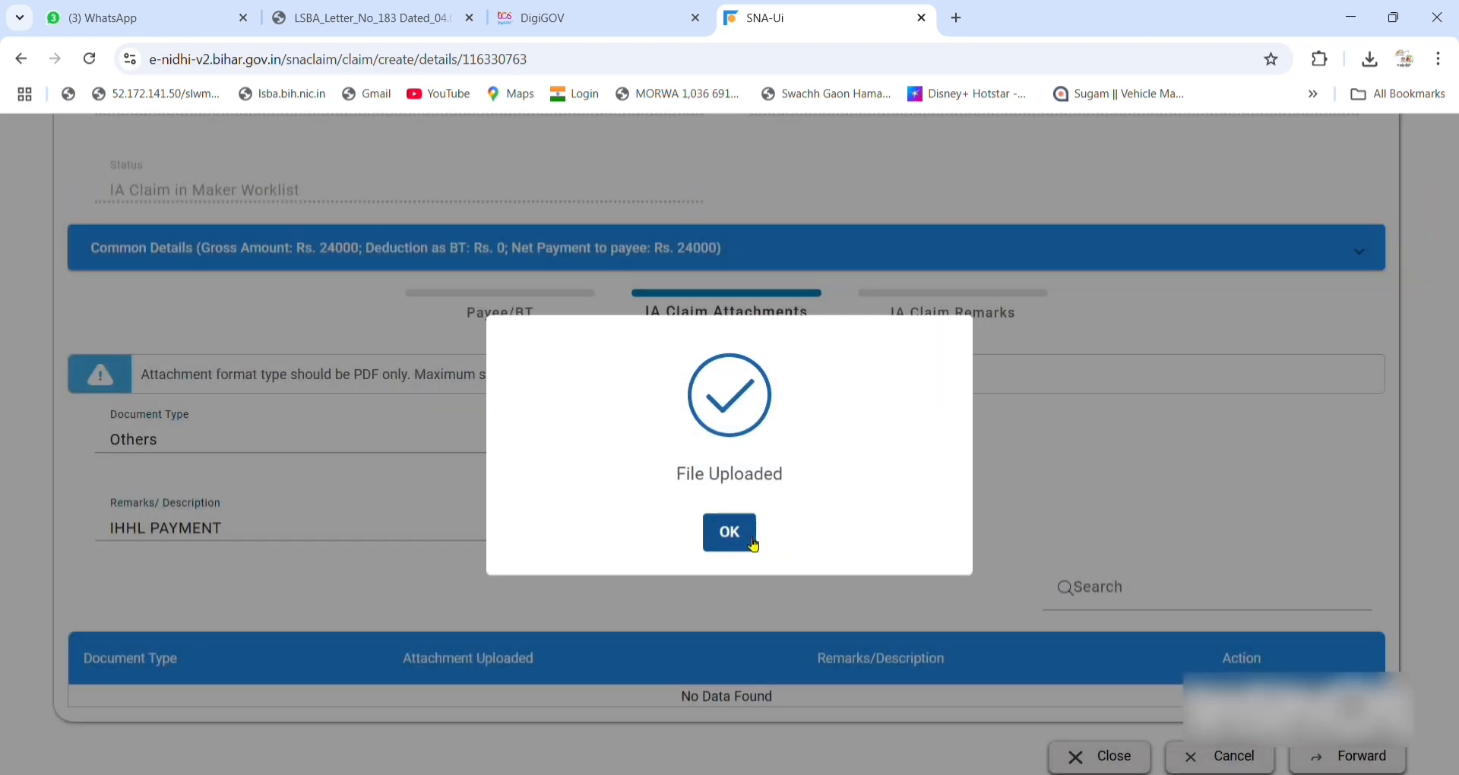
pyautogui.click(743, 539)
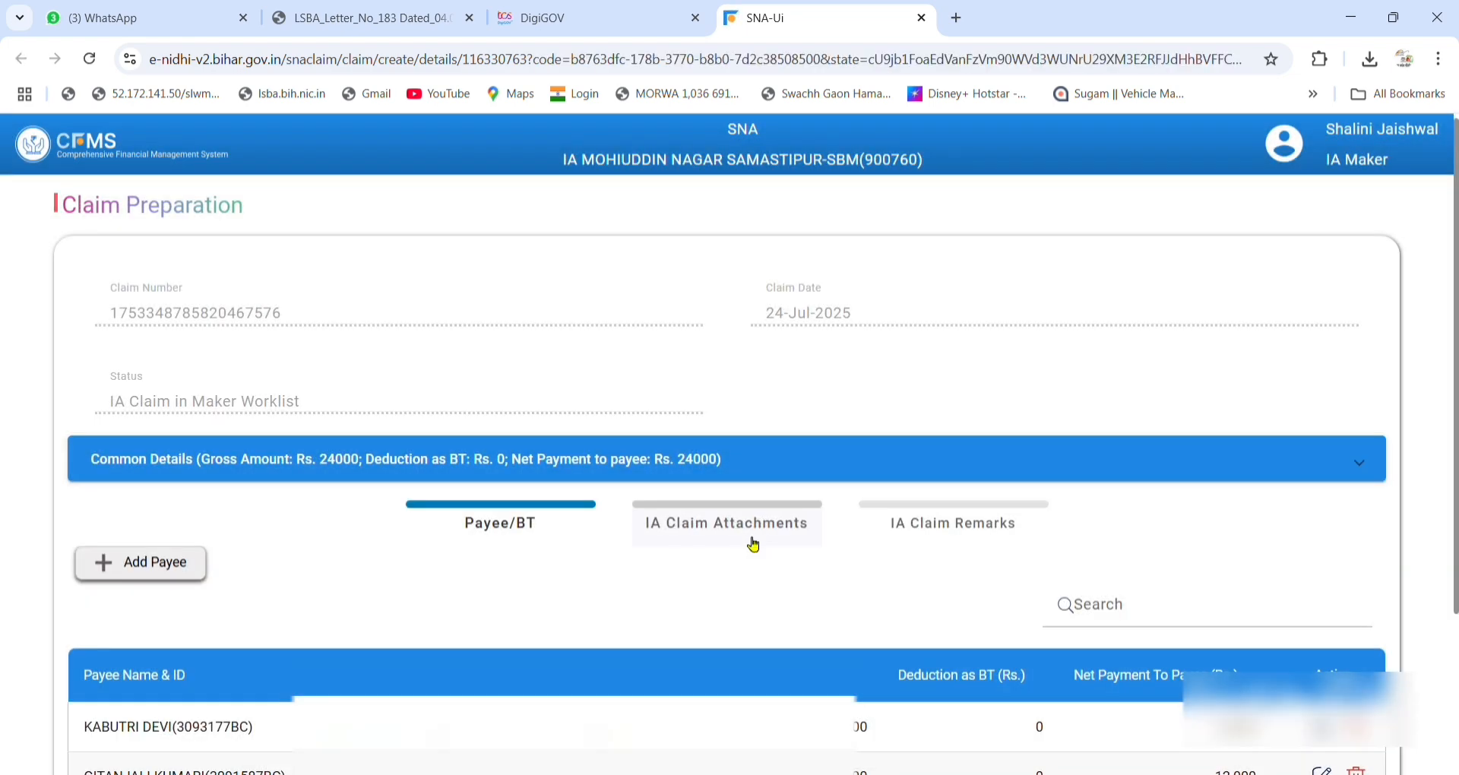
# Save the remark 'IHHL PAYEMNT' in the claim's remarks section.
pyautogui.scroll(-3, 749, 544)
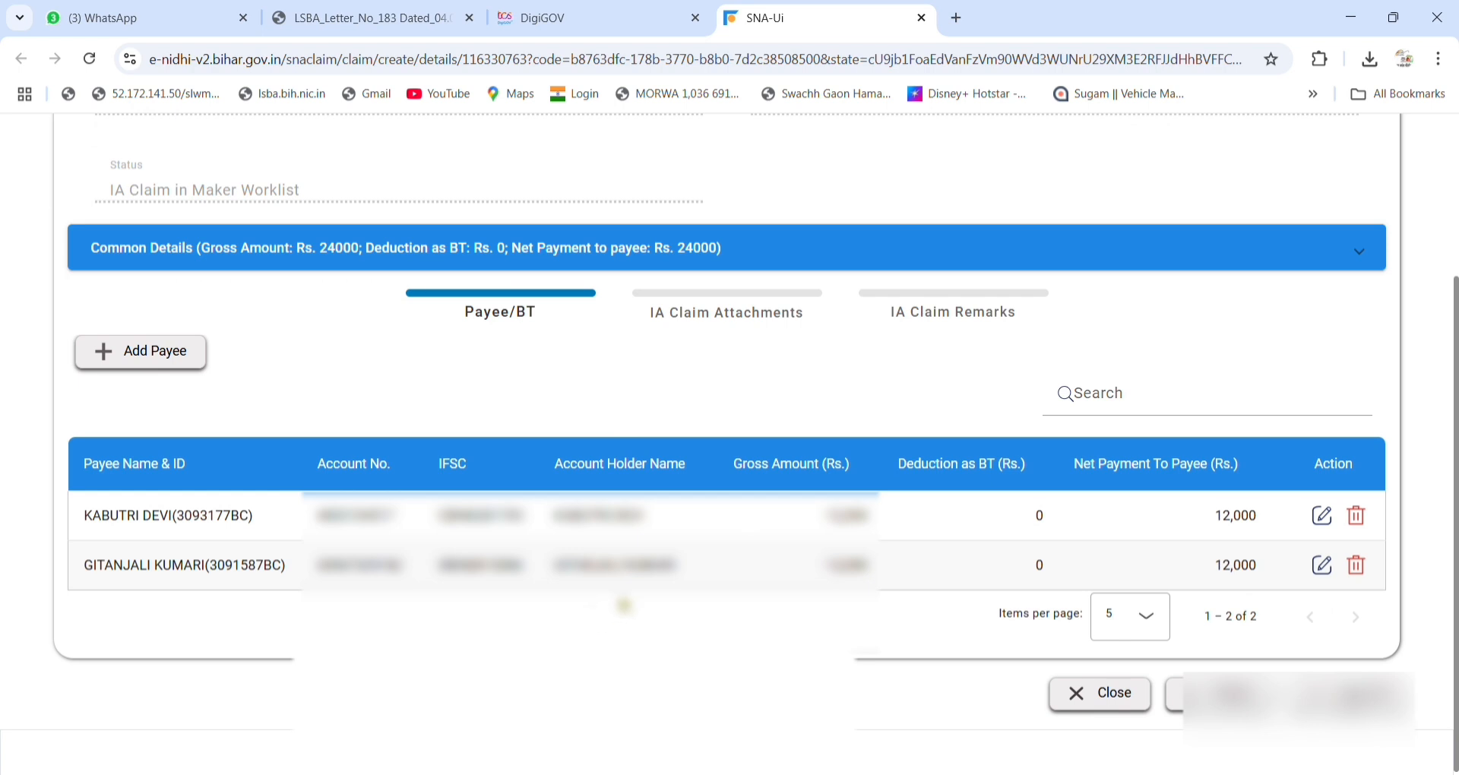
pyautogui.click(758, 319)
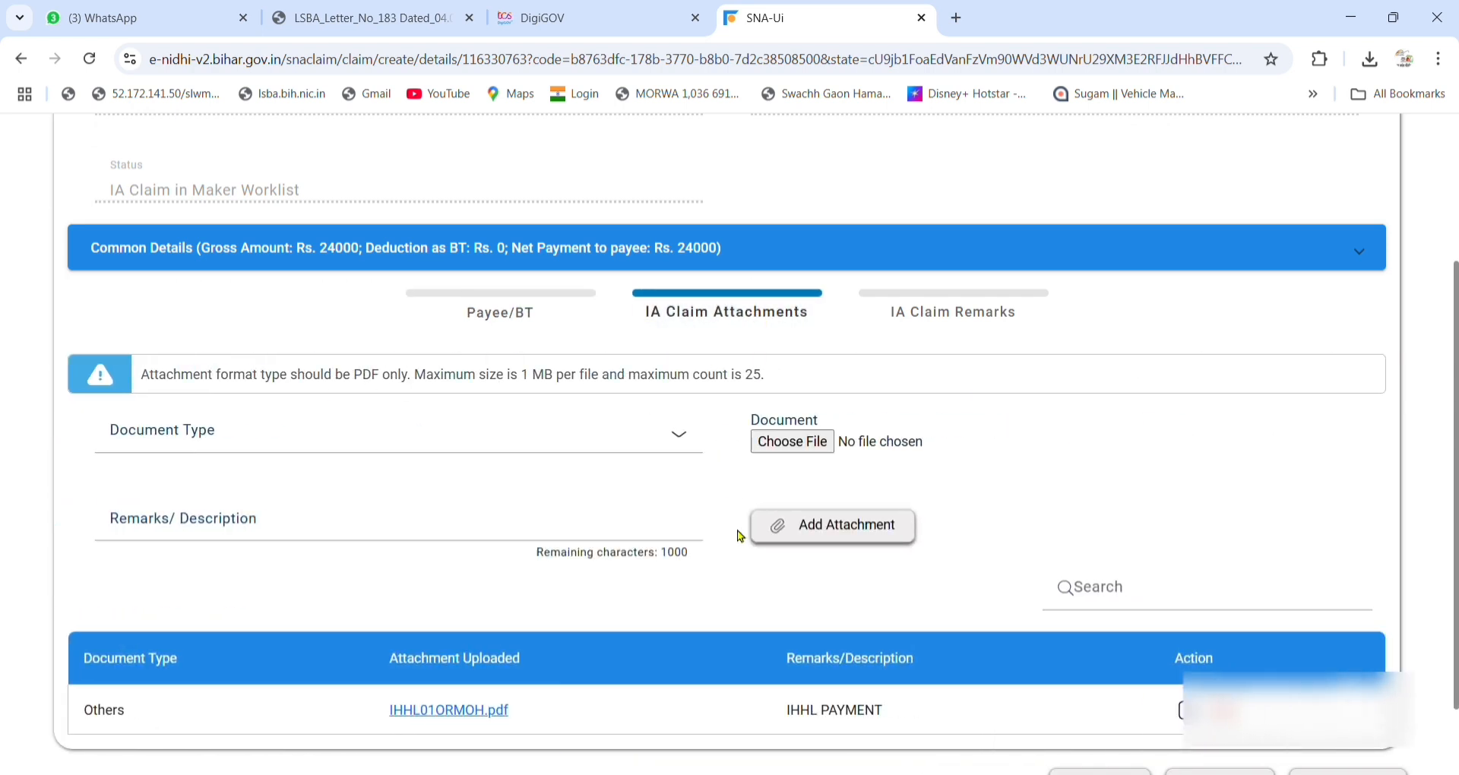
pyautogui.scroll(-1, 681, 568)
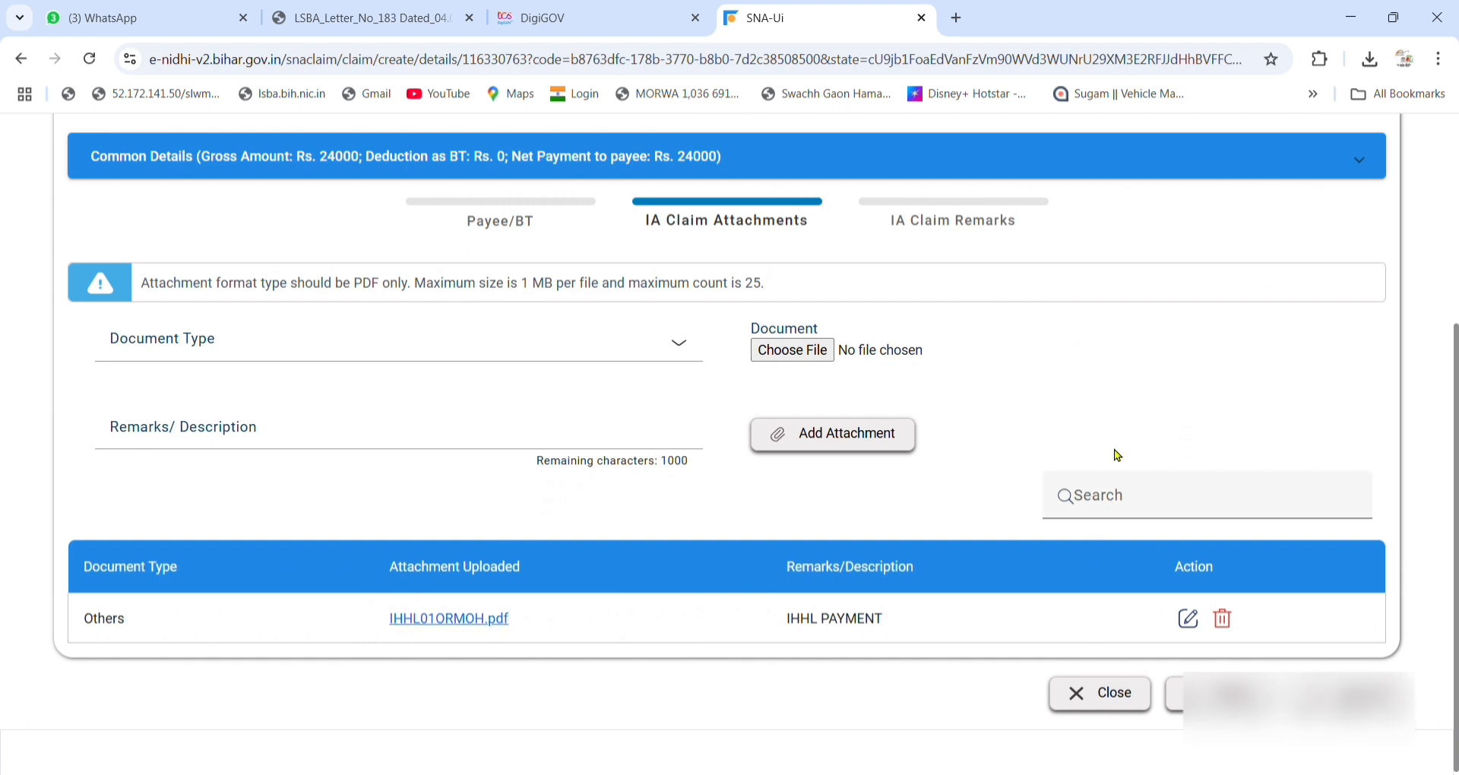
pyautogui.click(952, 218)
pyautogui.click(513, 455)
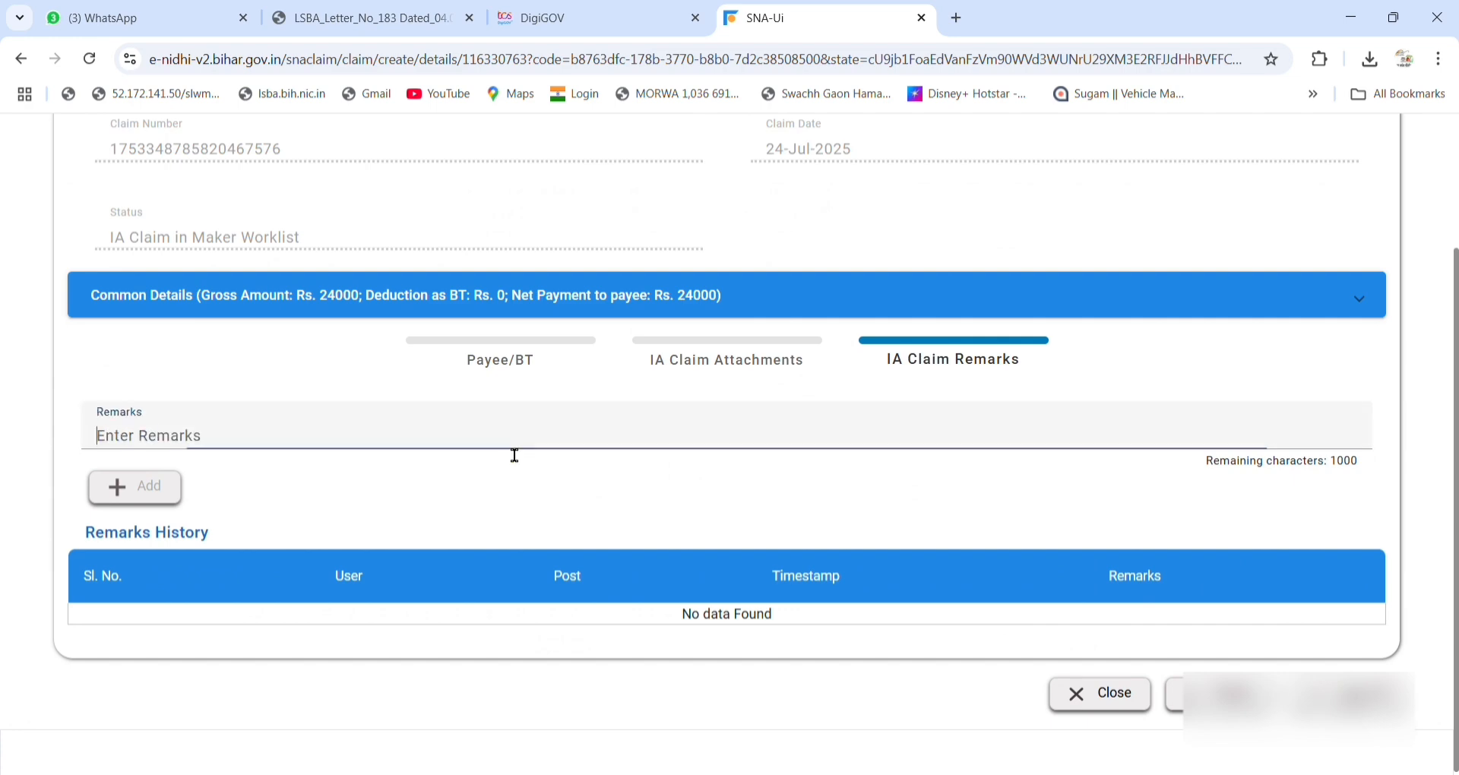
pyautogui.write('IHHL PAYEMNT')
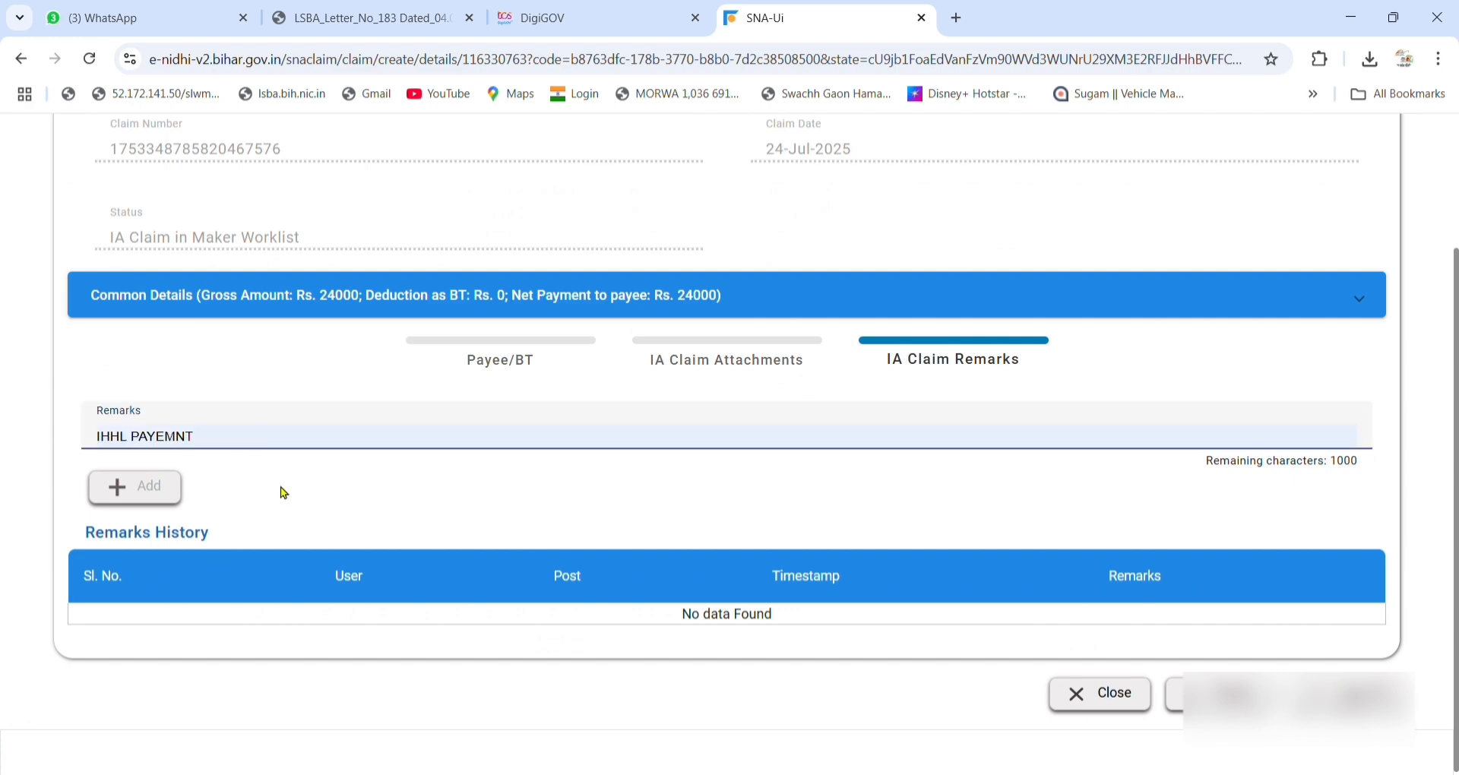
pyautogui.click(173, 490)
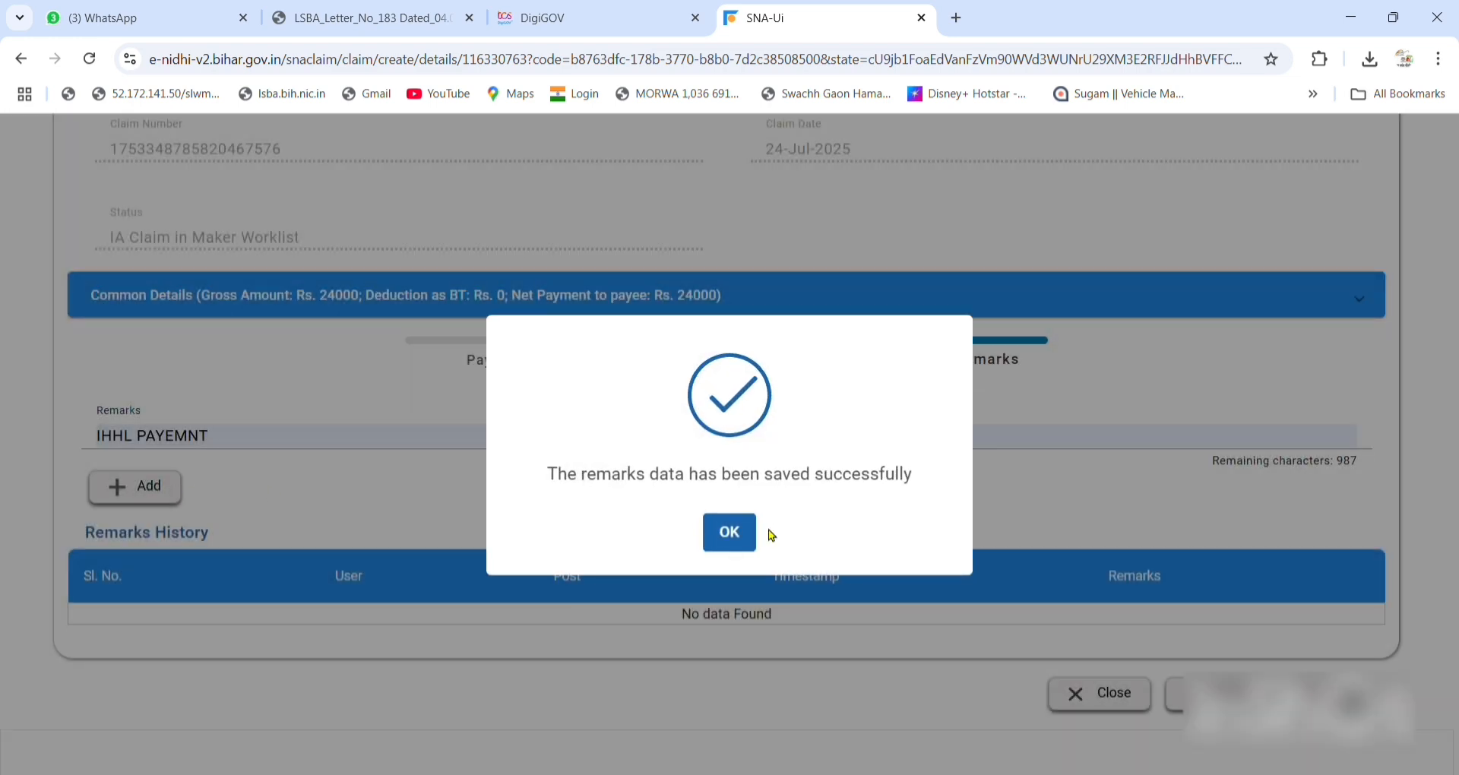
pyautogui.click(750, 536)
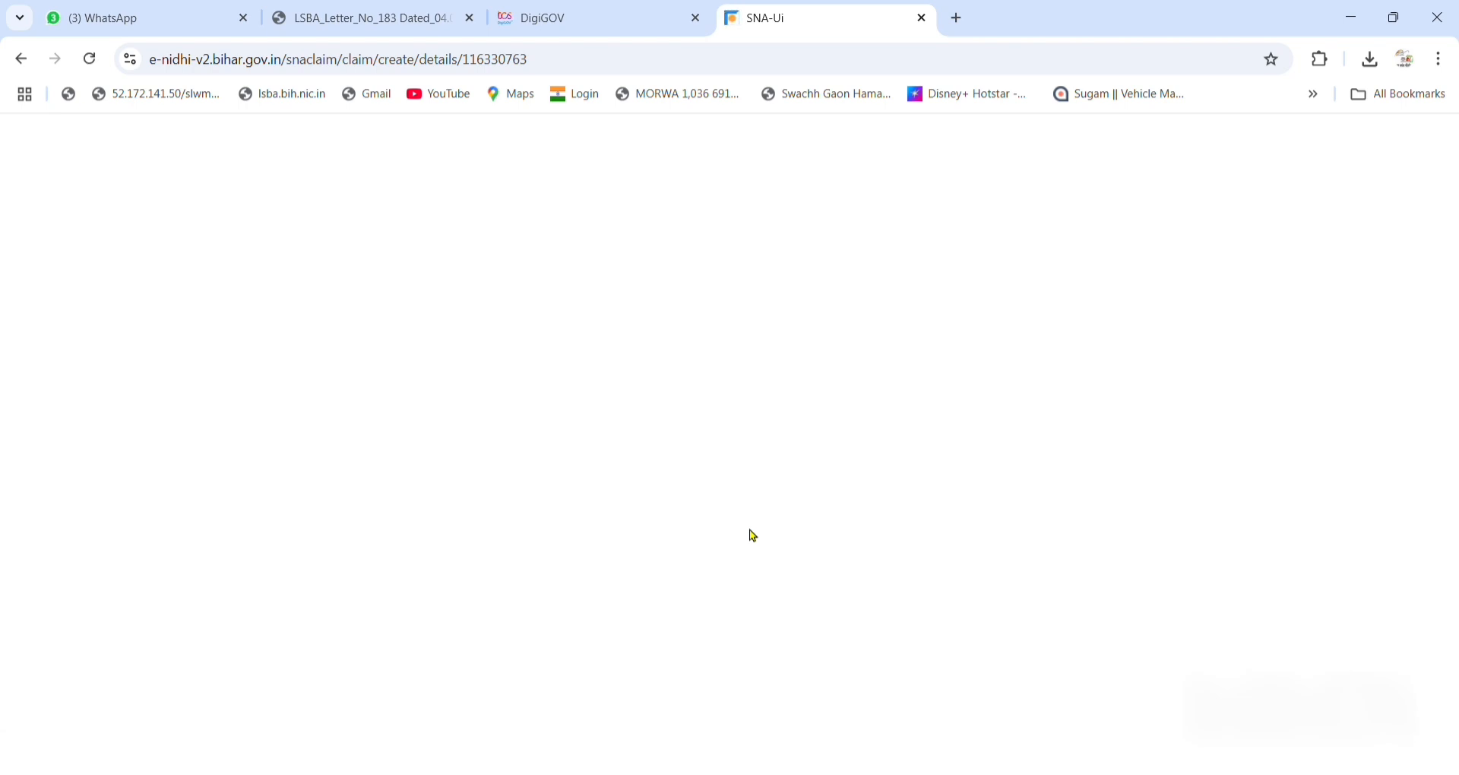
# Review the payees, attachment and remarks, then forward the claim to the approver.
pyautogui.scroll(-3, 1031, 539)
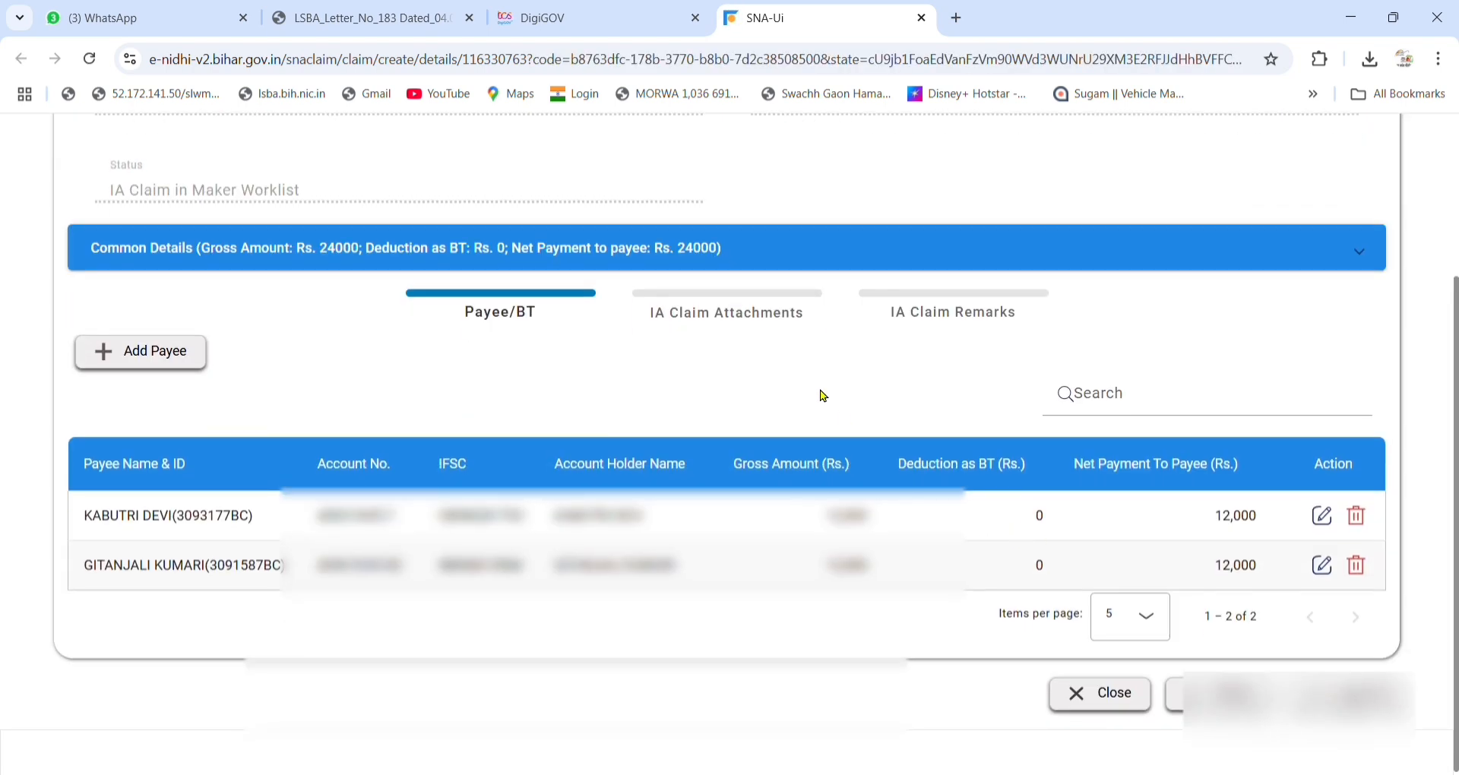
pyautogui.click(736, 315)
pyautogui.click(972, 325)
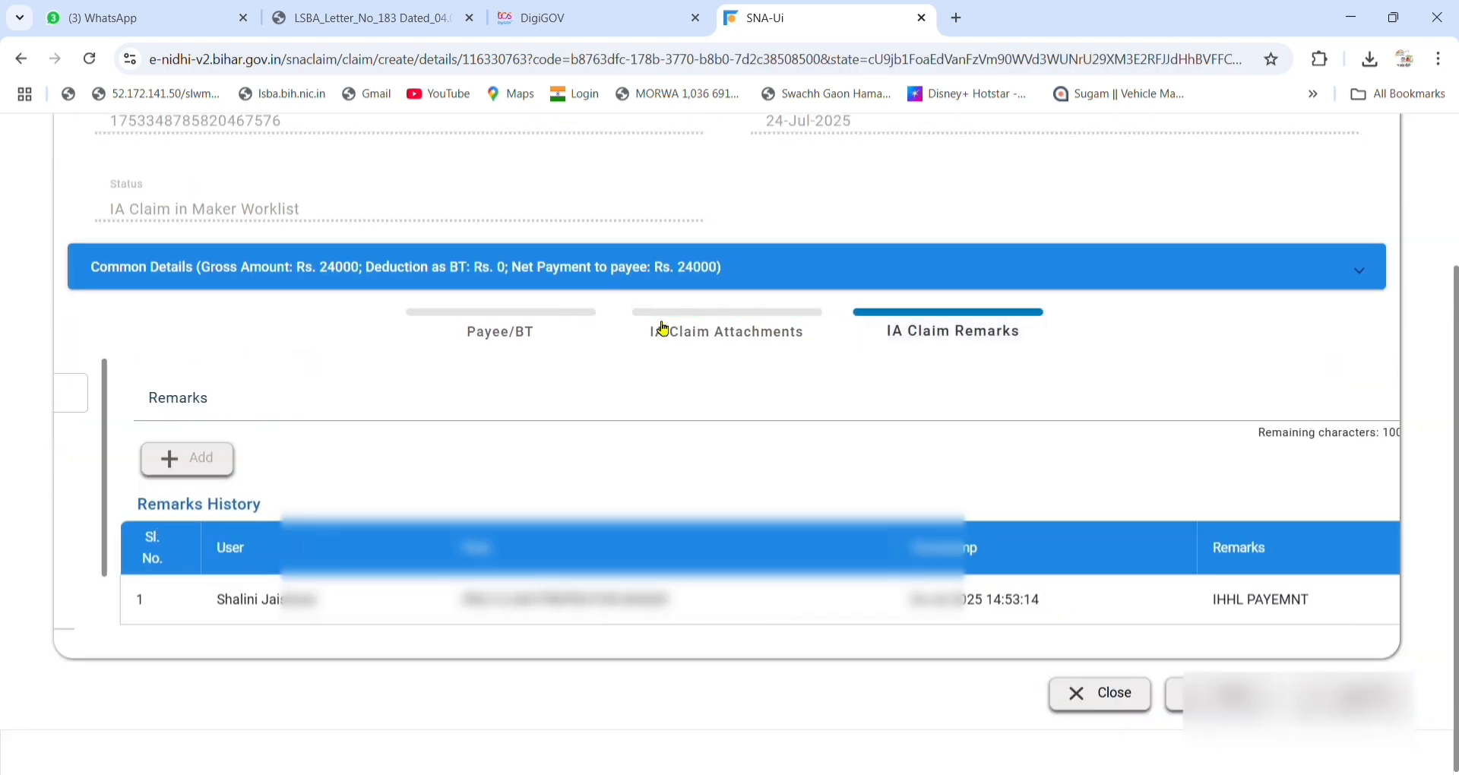
pyautogui.click(567, 328)
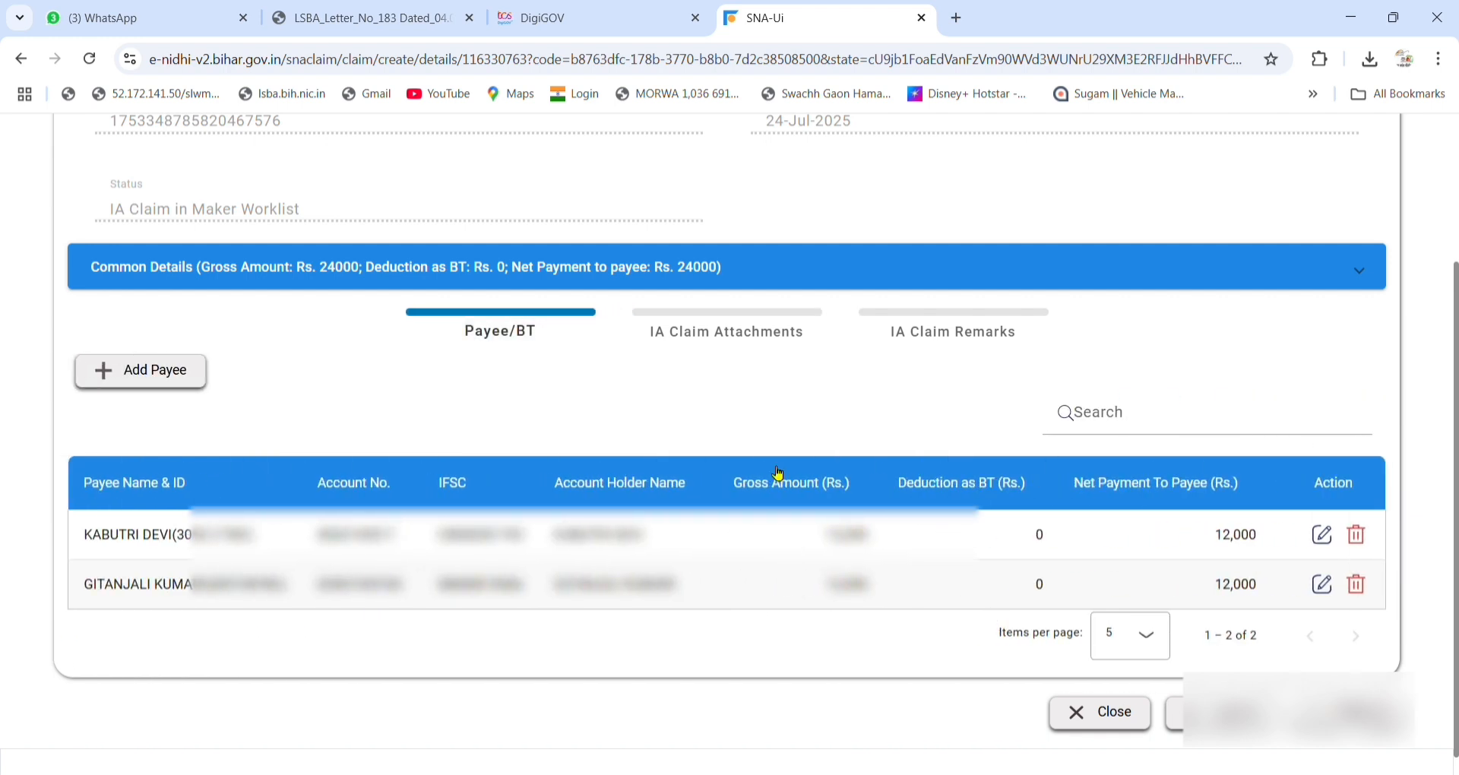
pyautogui.click(722, 333)
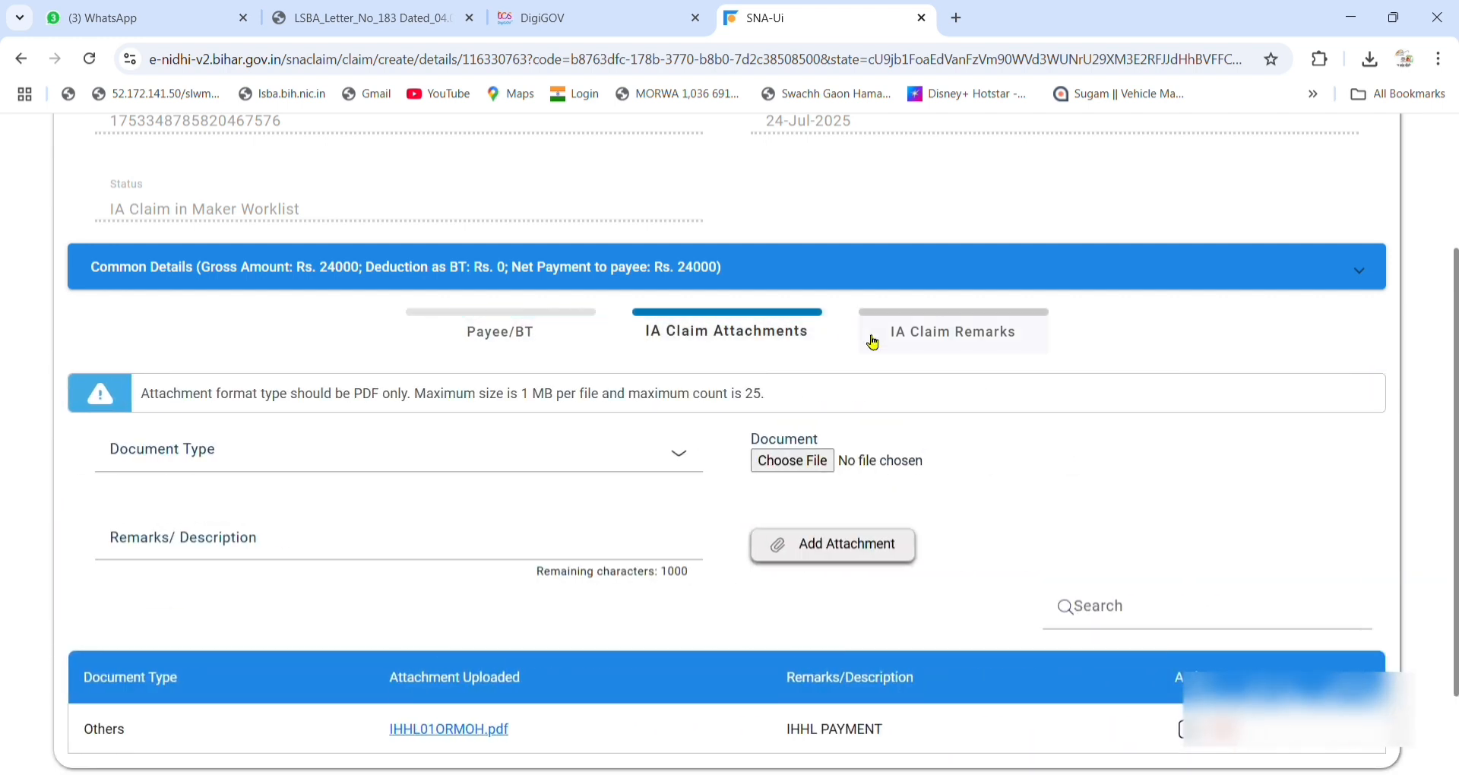
pyautogui.click(937, 336)
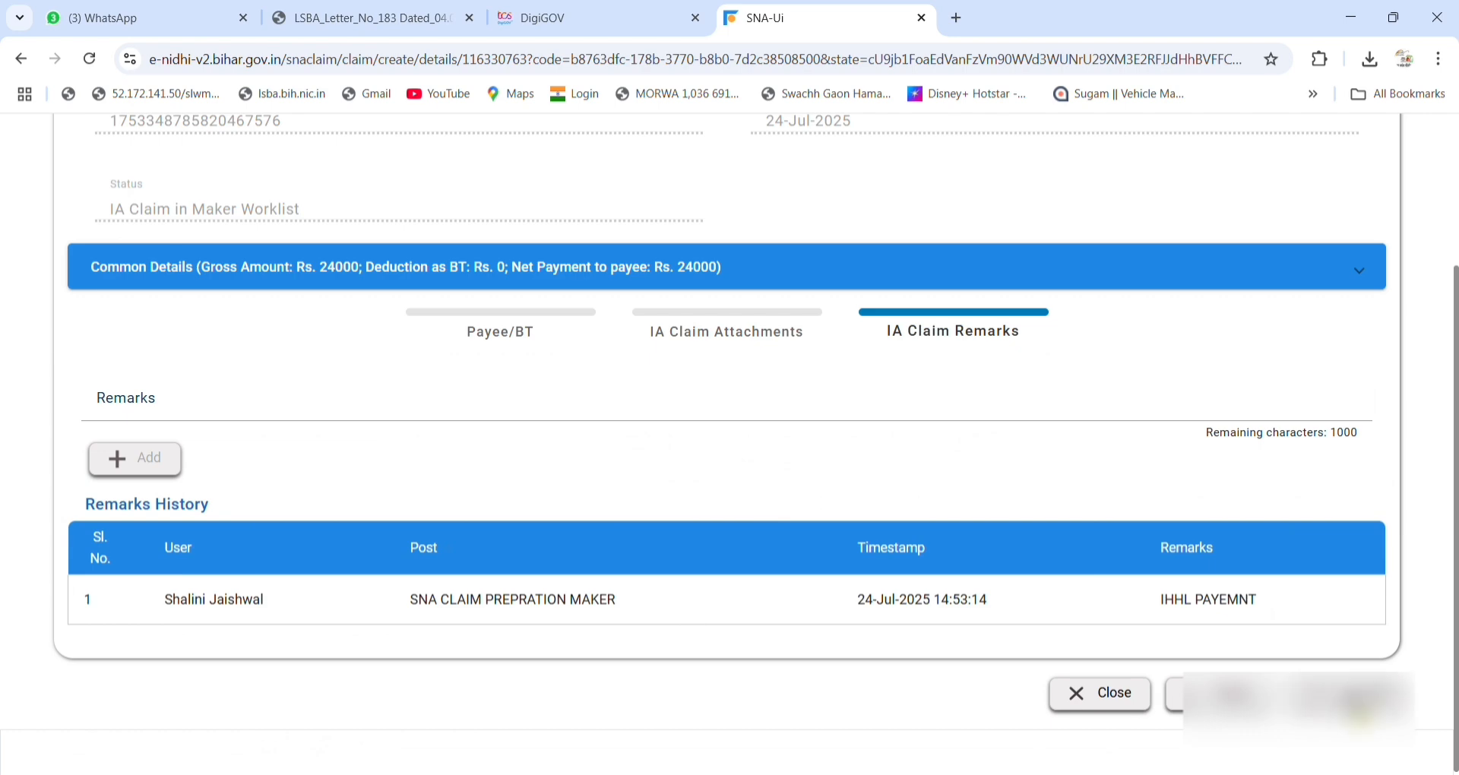
pyautogui.click(1357, 702)
pyautogui.click(697, 576)
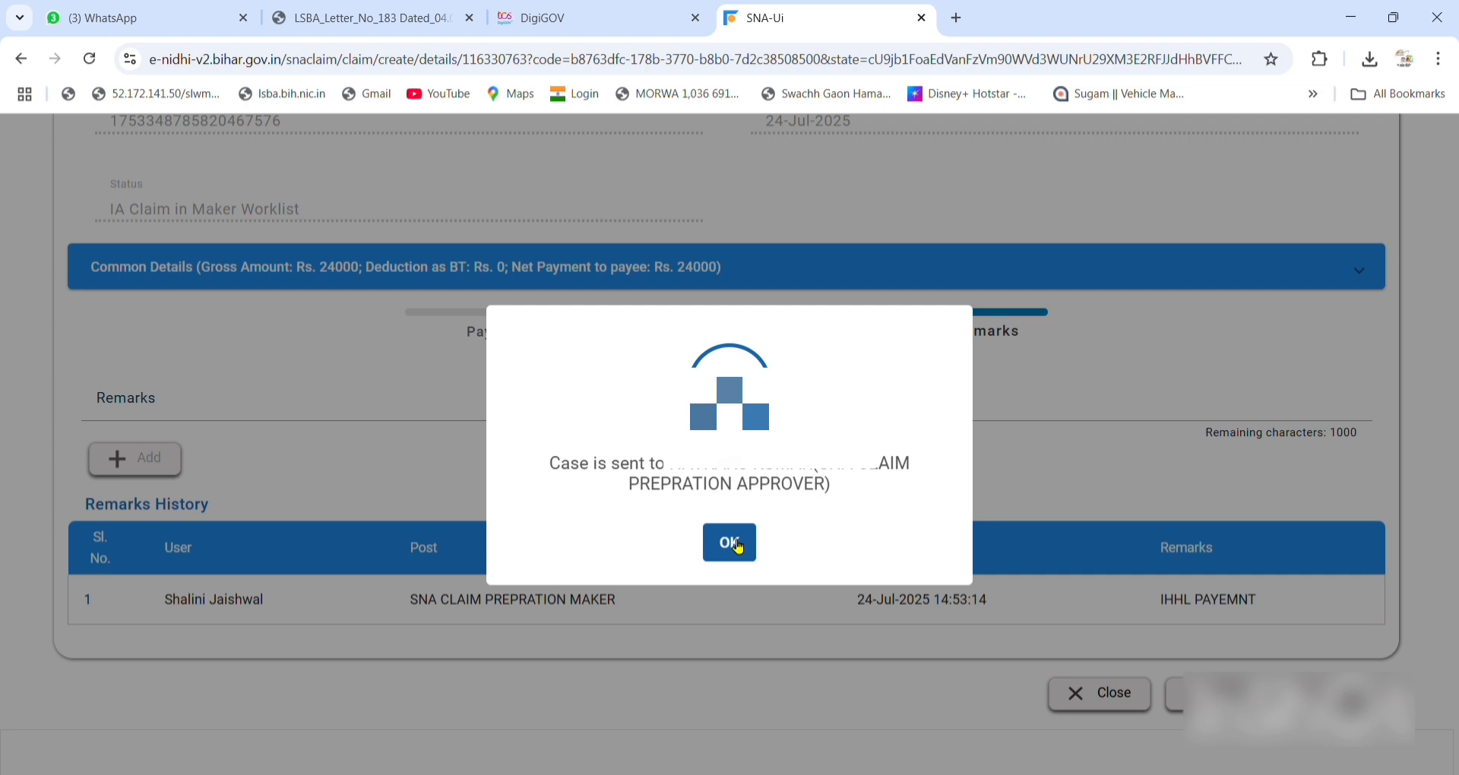
pyautogui.click(731, 542)
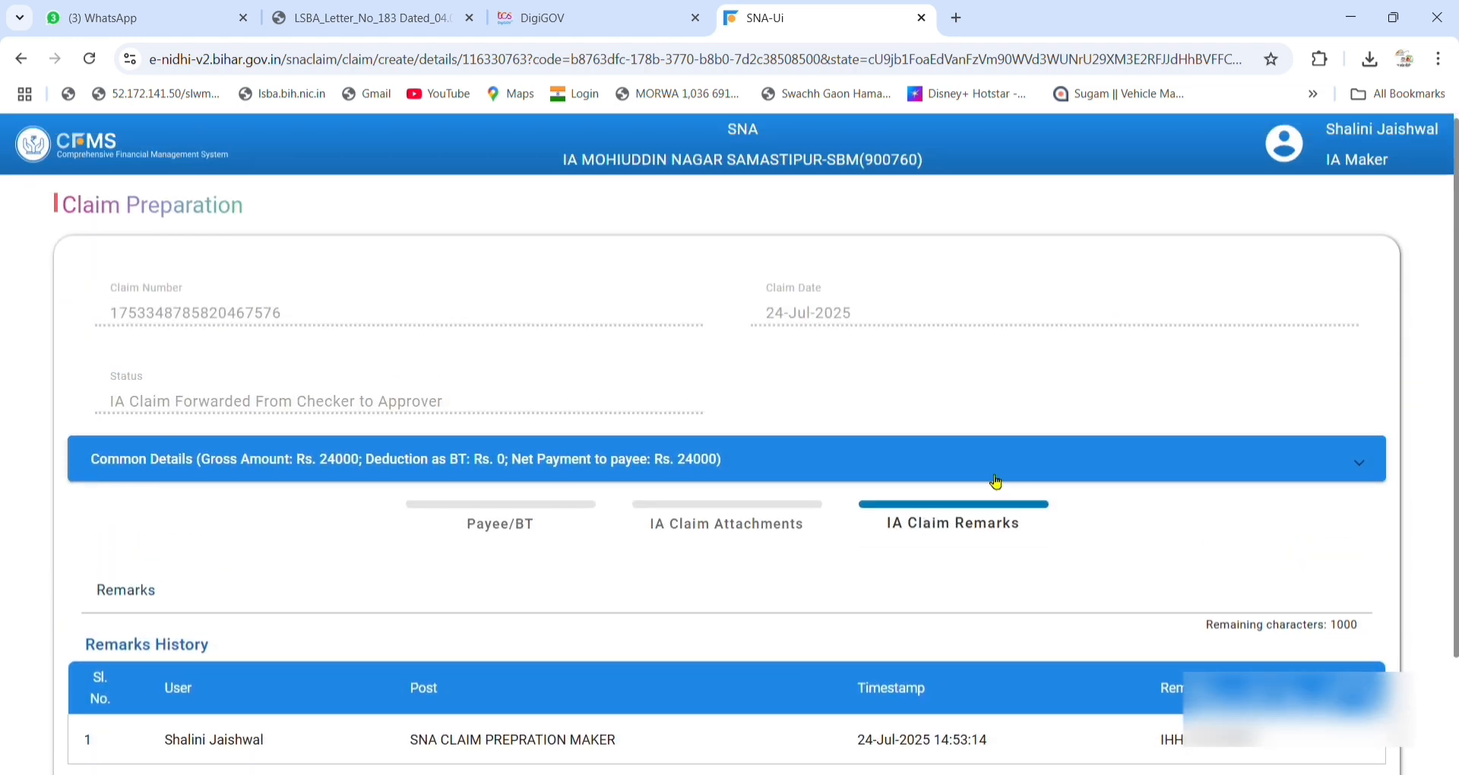
# Close the claim page and log out of CFMS.
pyautogui.click(921, 21)
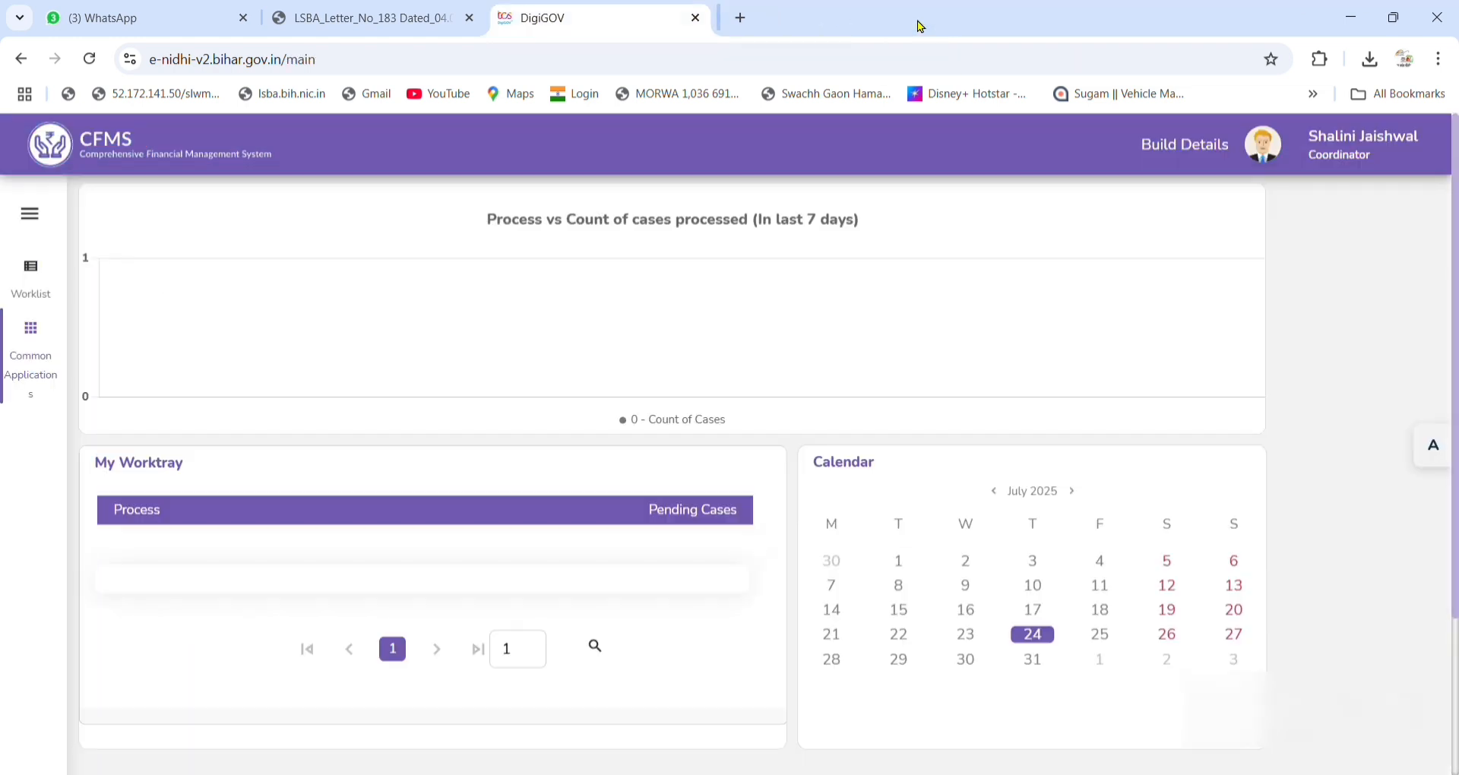
pyautogui.click(1261, 160)
pyautogui.click(821, 455)
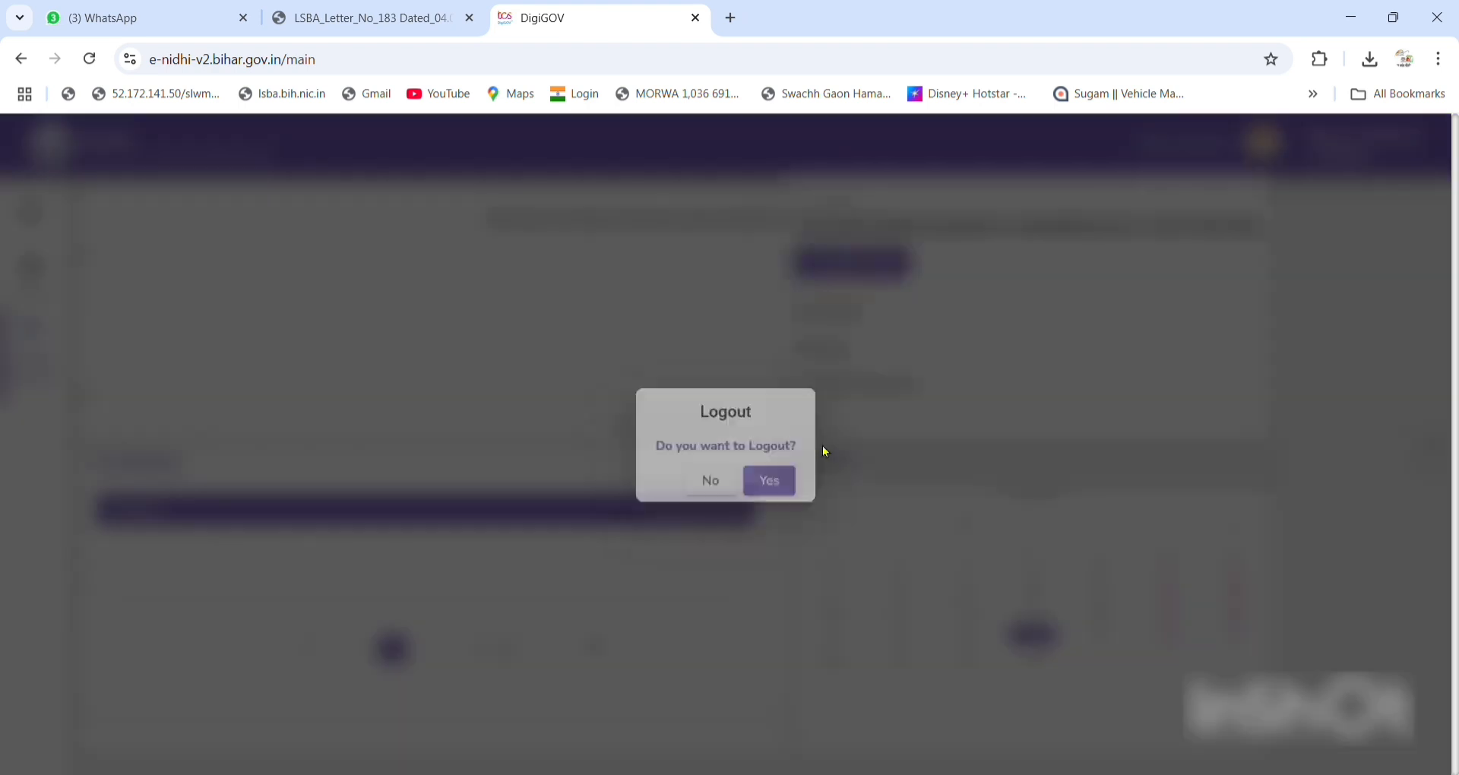
pyautogui.click(776, 487)
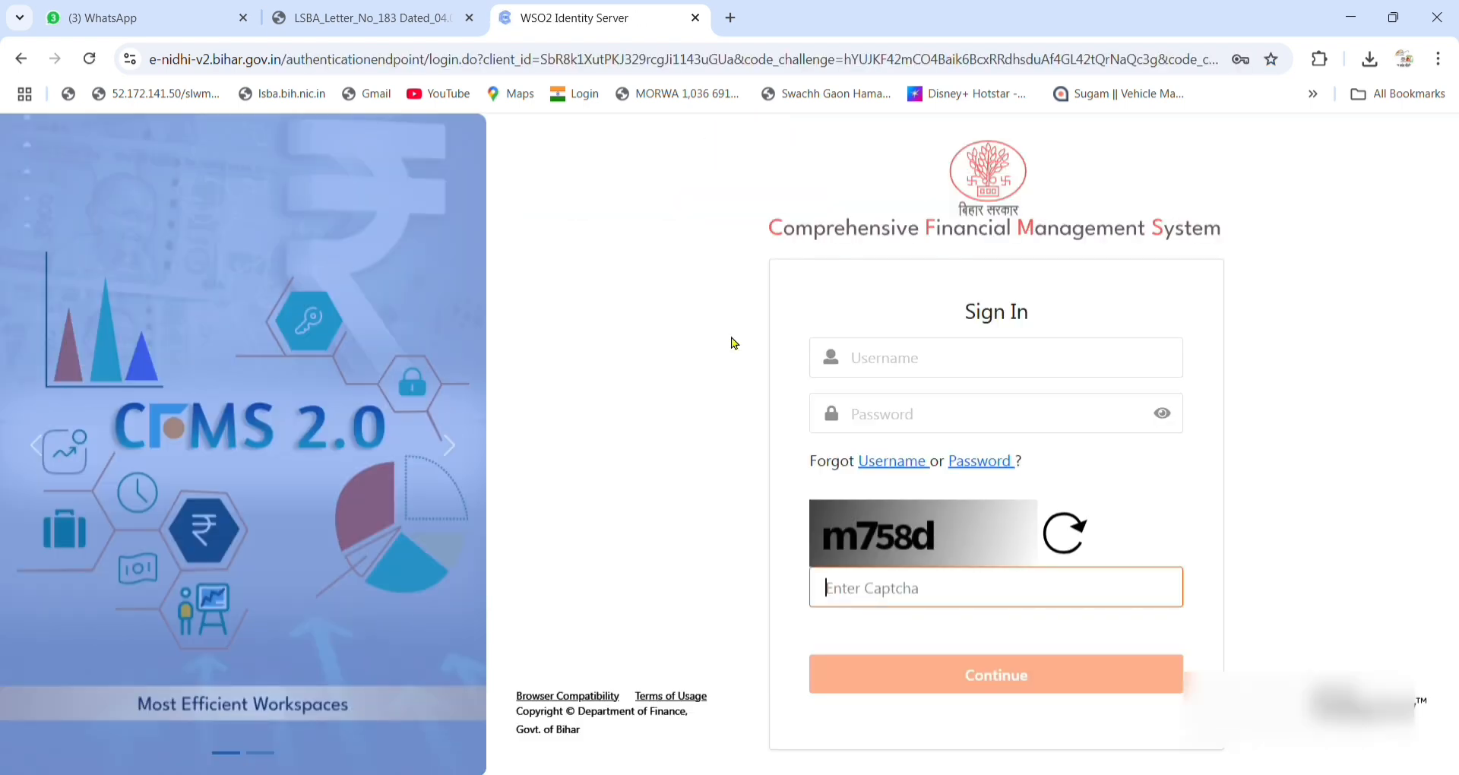
# Sign in with the username, password and captcha, then go to the confirmation code field.
pyautogui.click(1025, 372)
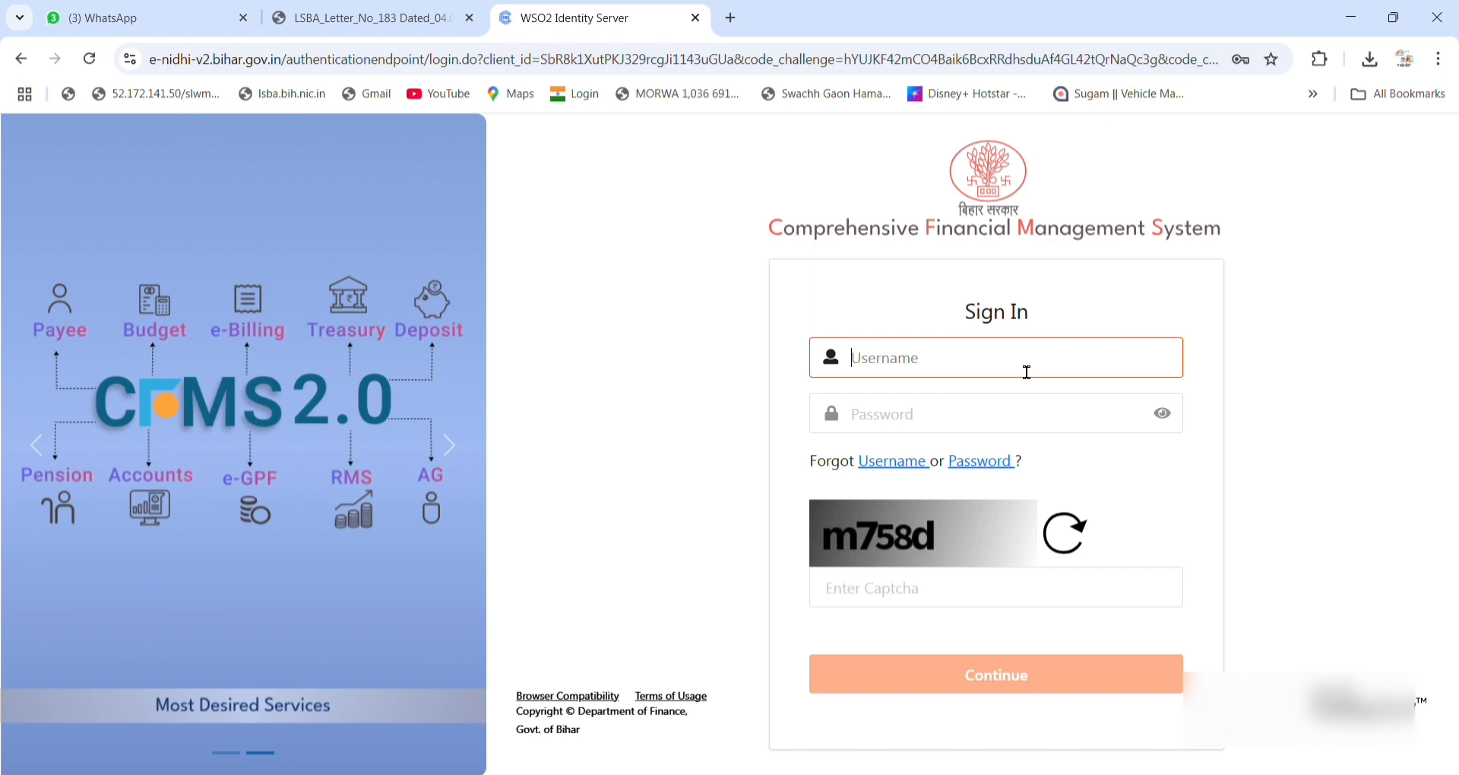
pyautogui.click(1027, 372)
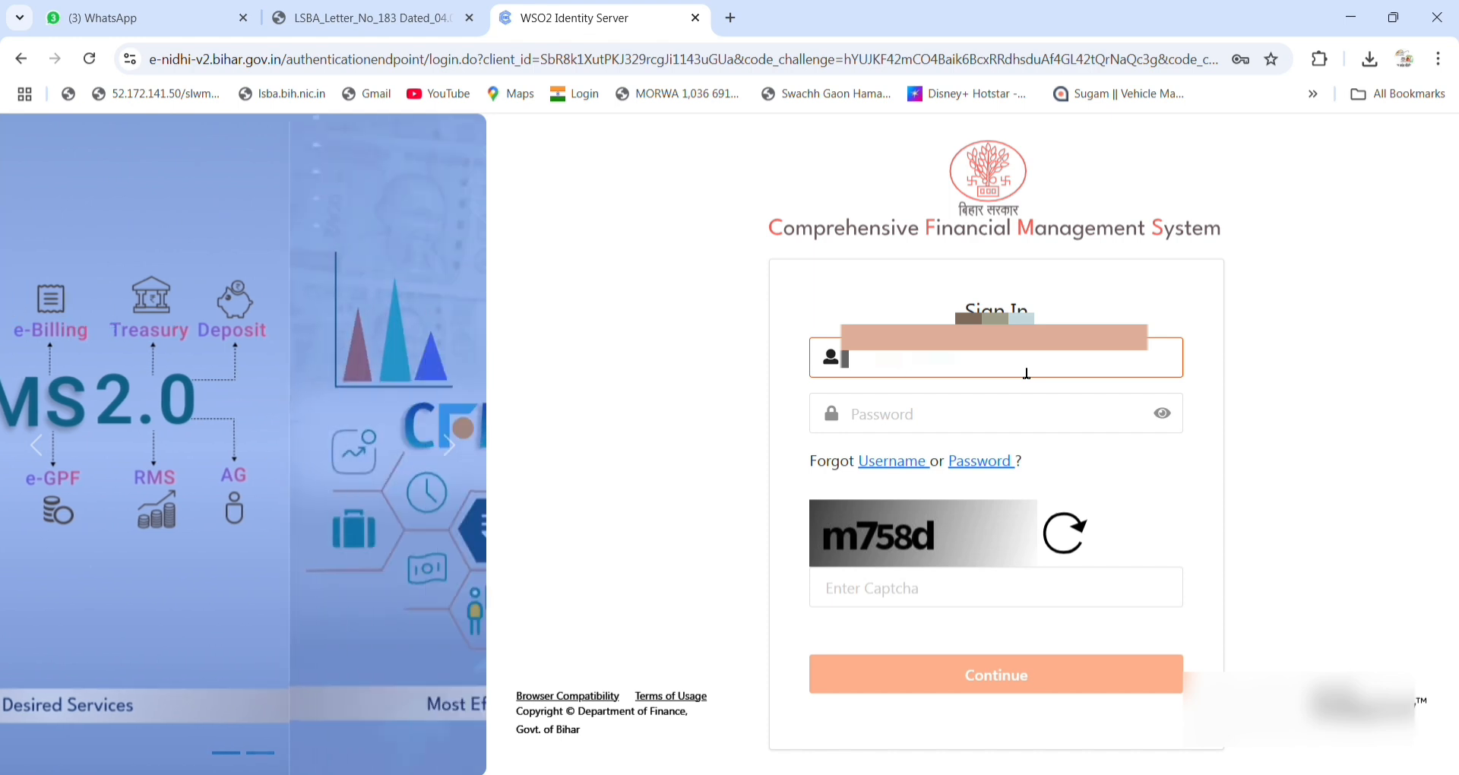
pyautogui.press('Tab')
pyautogui.write('*')
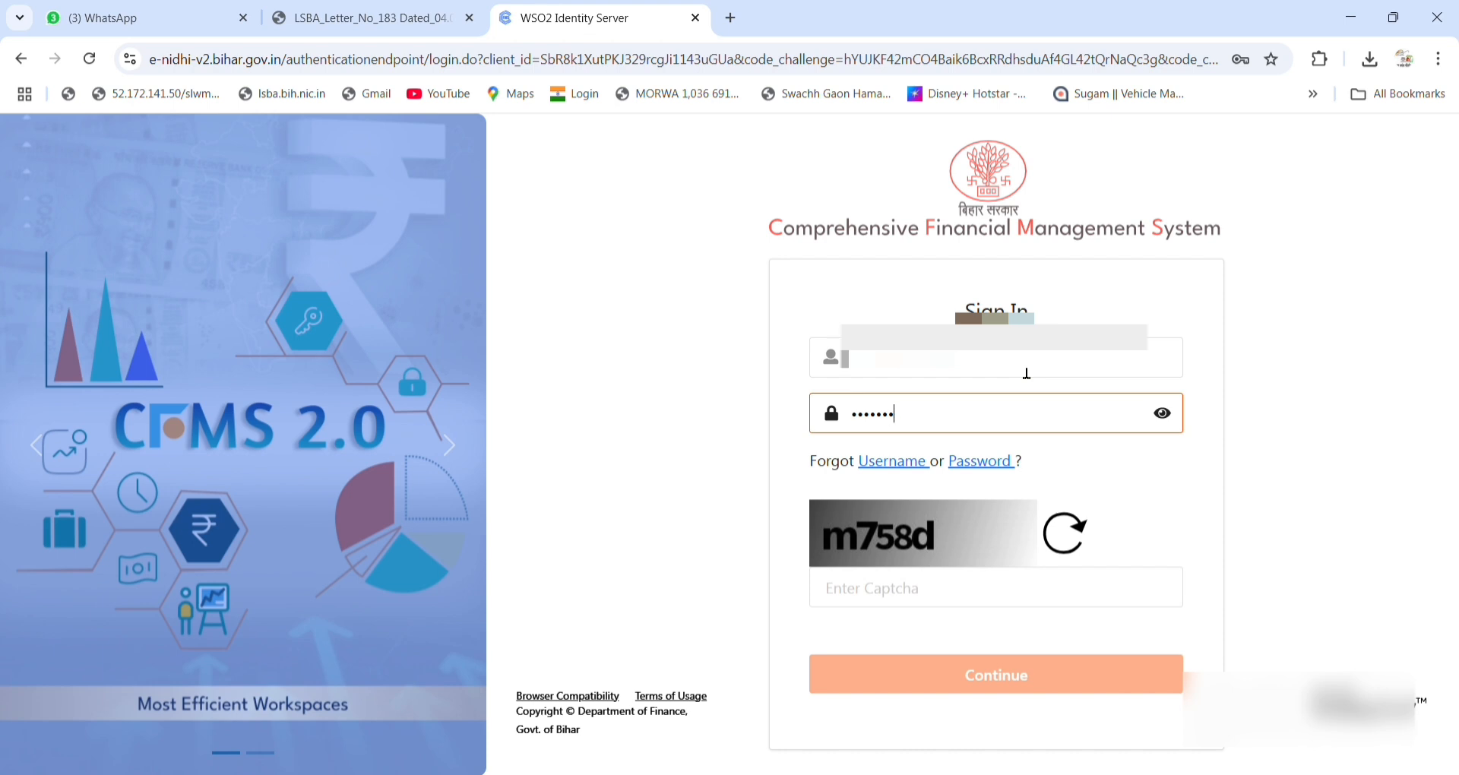
pyautogui.write('*******')
pyautogui.click(956, 610)
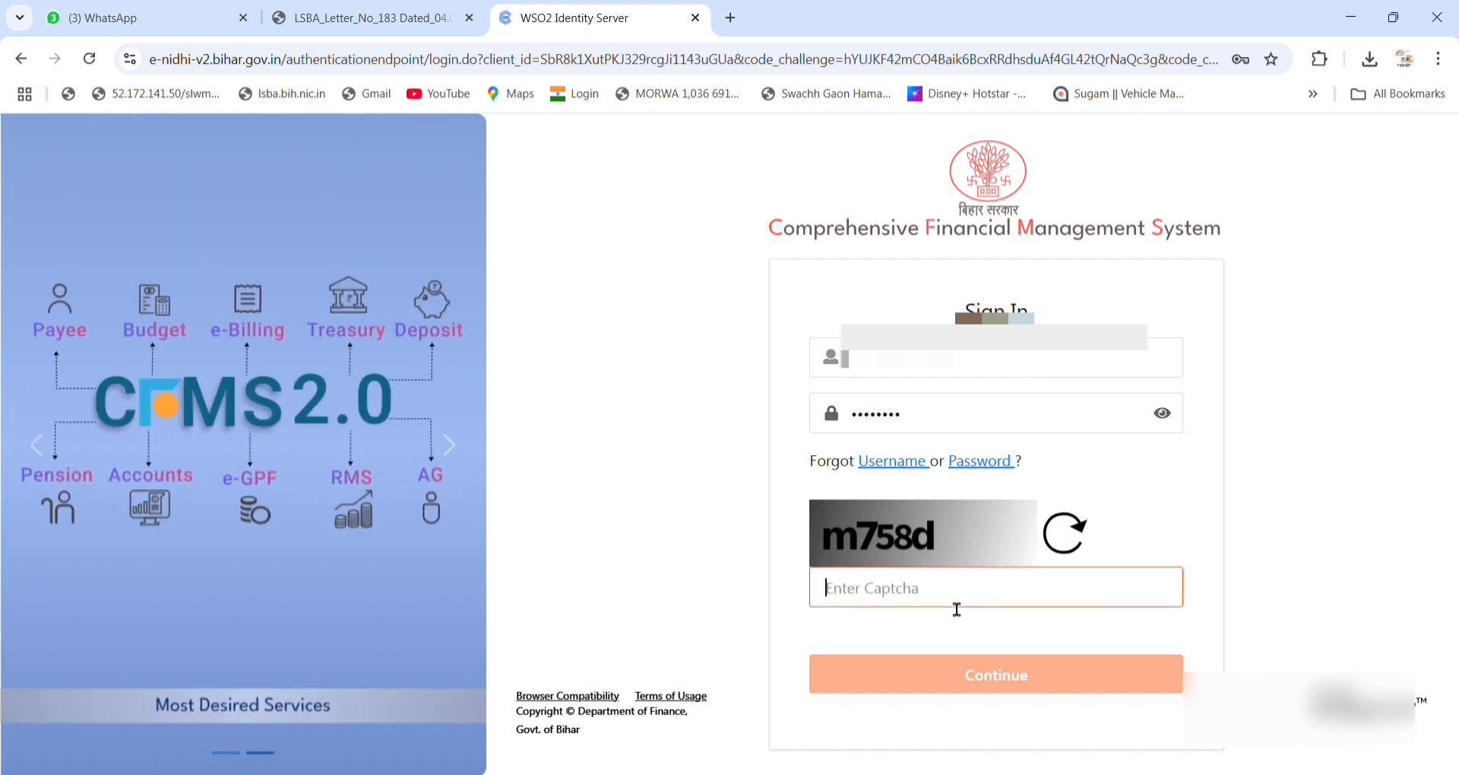
pyautogui.write('m758d')
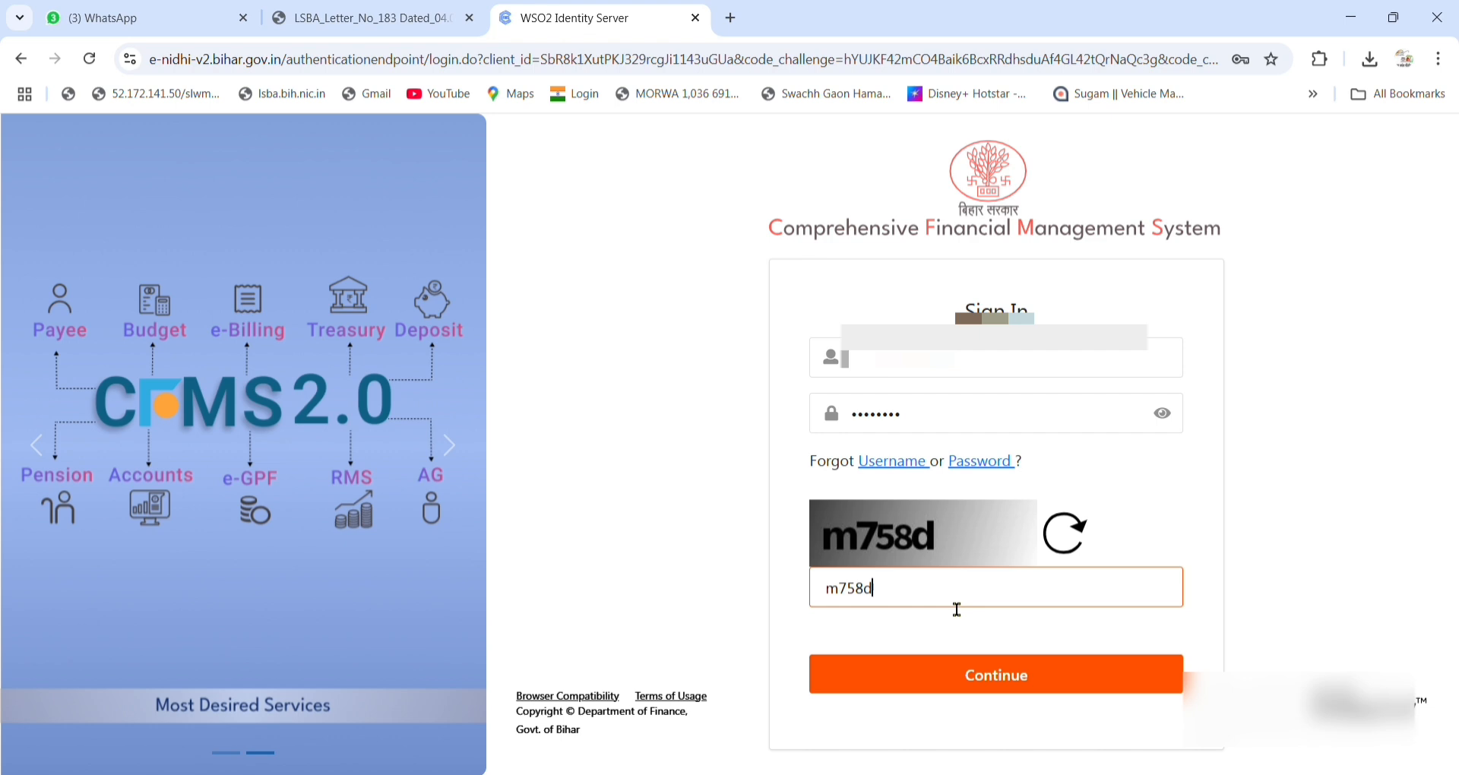
pyautogui.click(959, 675)
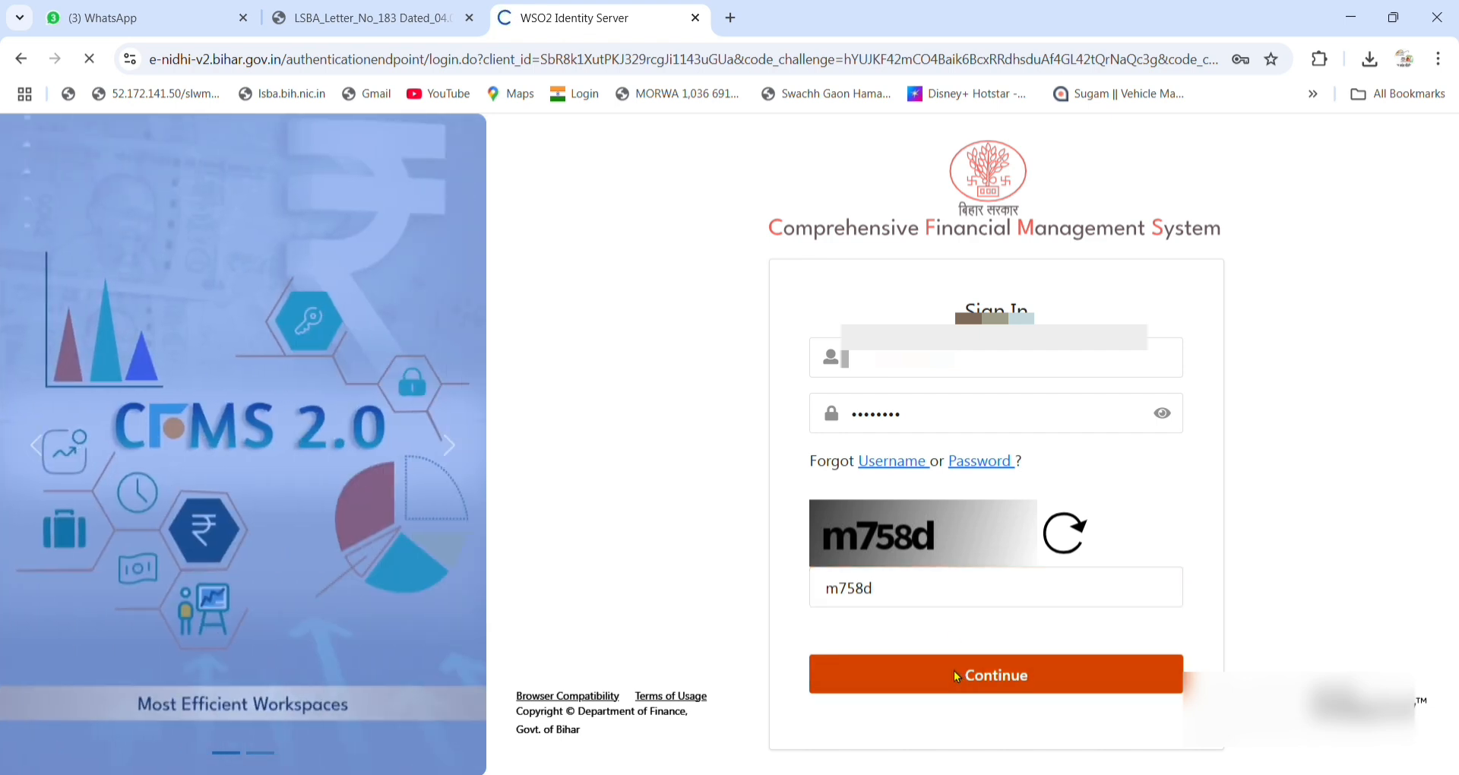
pyautogui.click(972, 512)
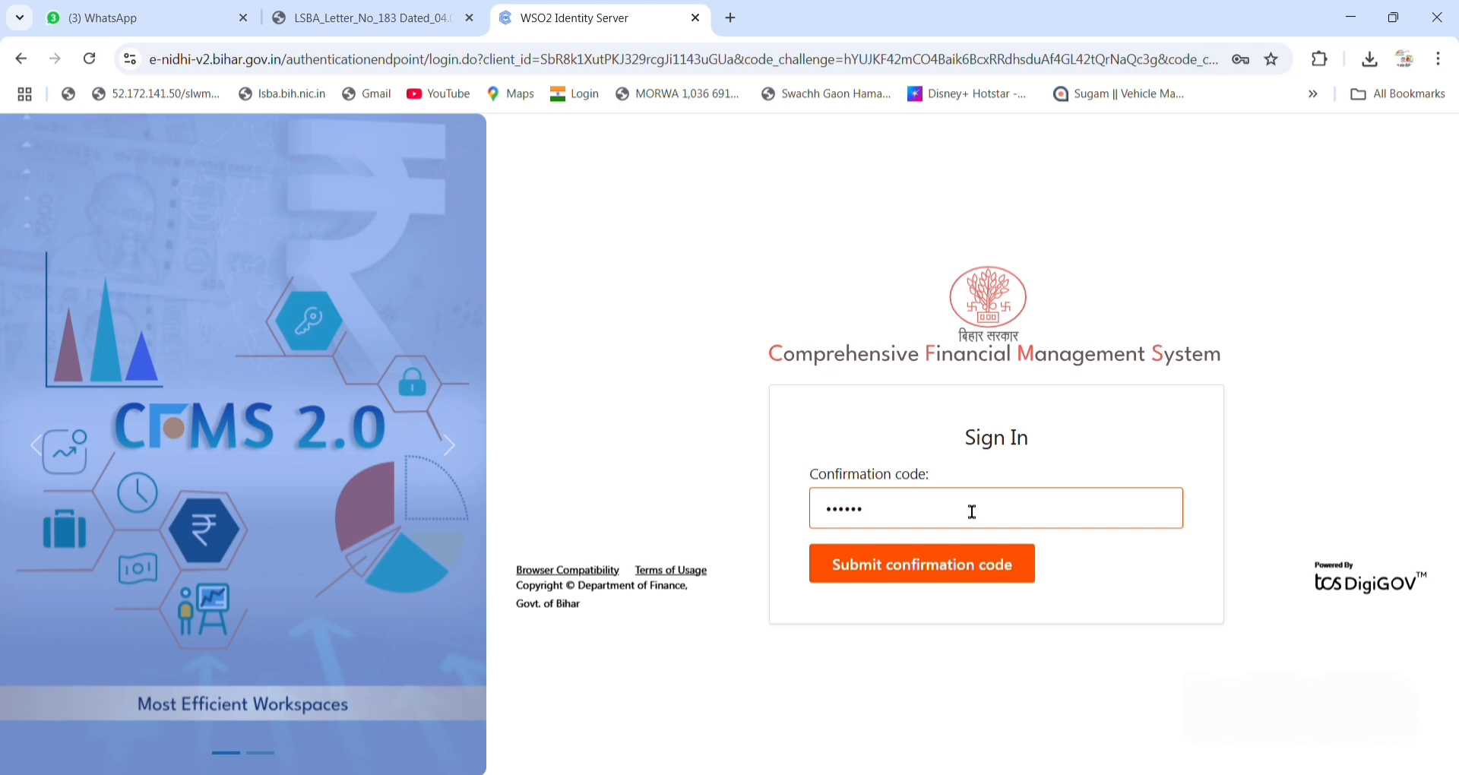
# Submit the confirmation code and enter CFMS under the SNA CLAIM PREPRATION APPROVER post.
pyautogui.click(945, 564)
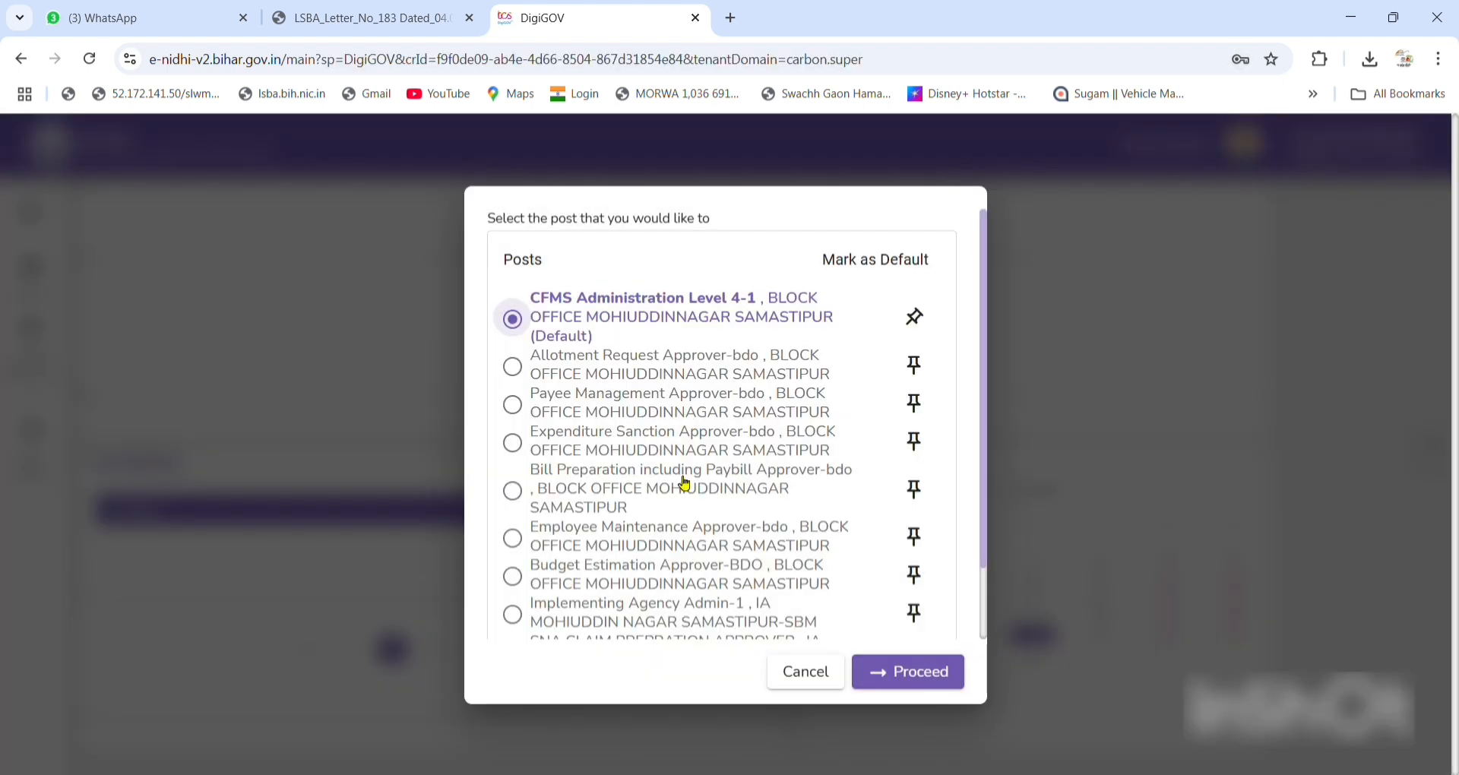
pyautogui.scroll(-2, 683, 480)
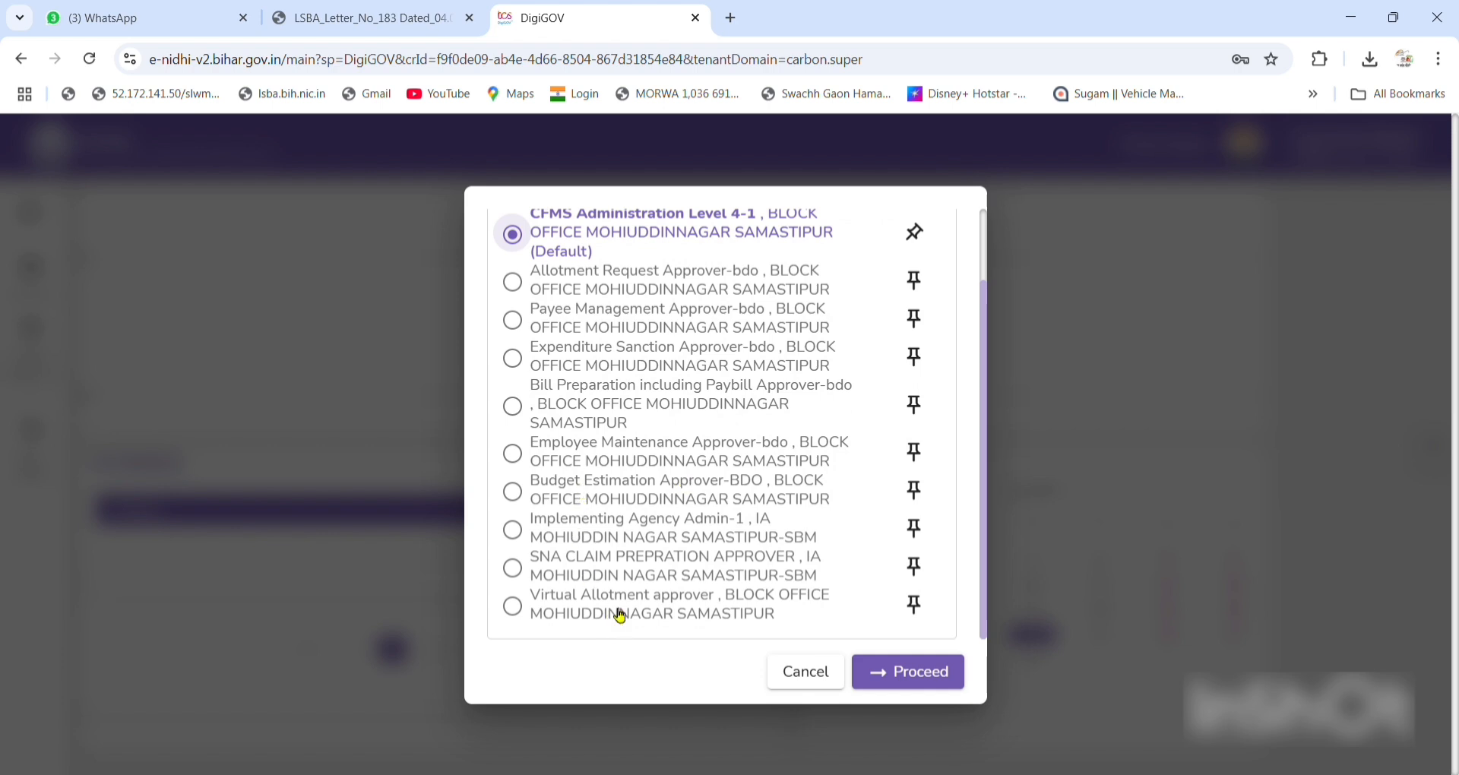
pyautogui.click(604, 575)
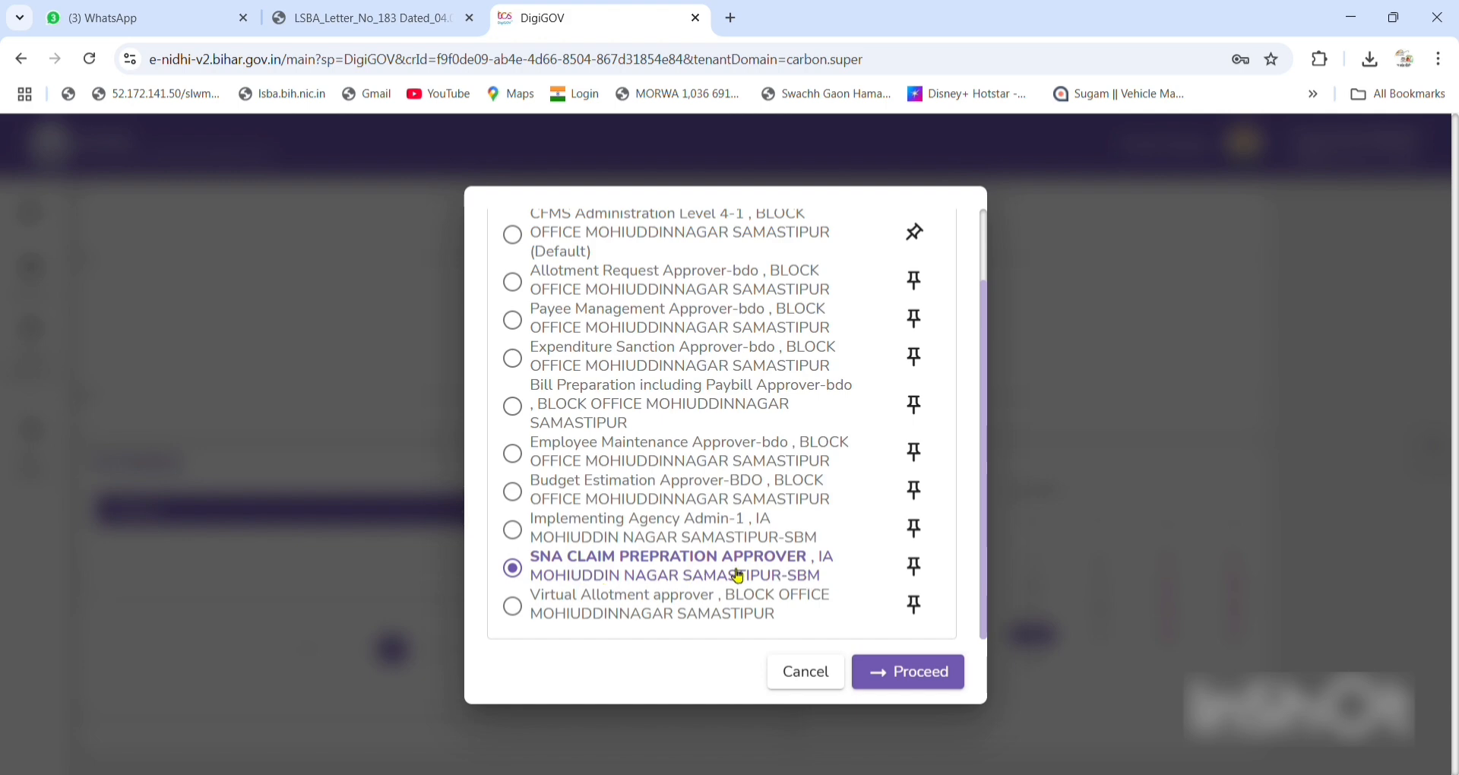
pyautogui.click(911, 673)
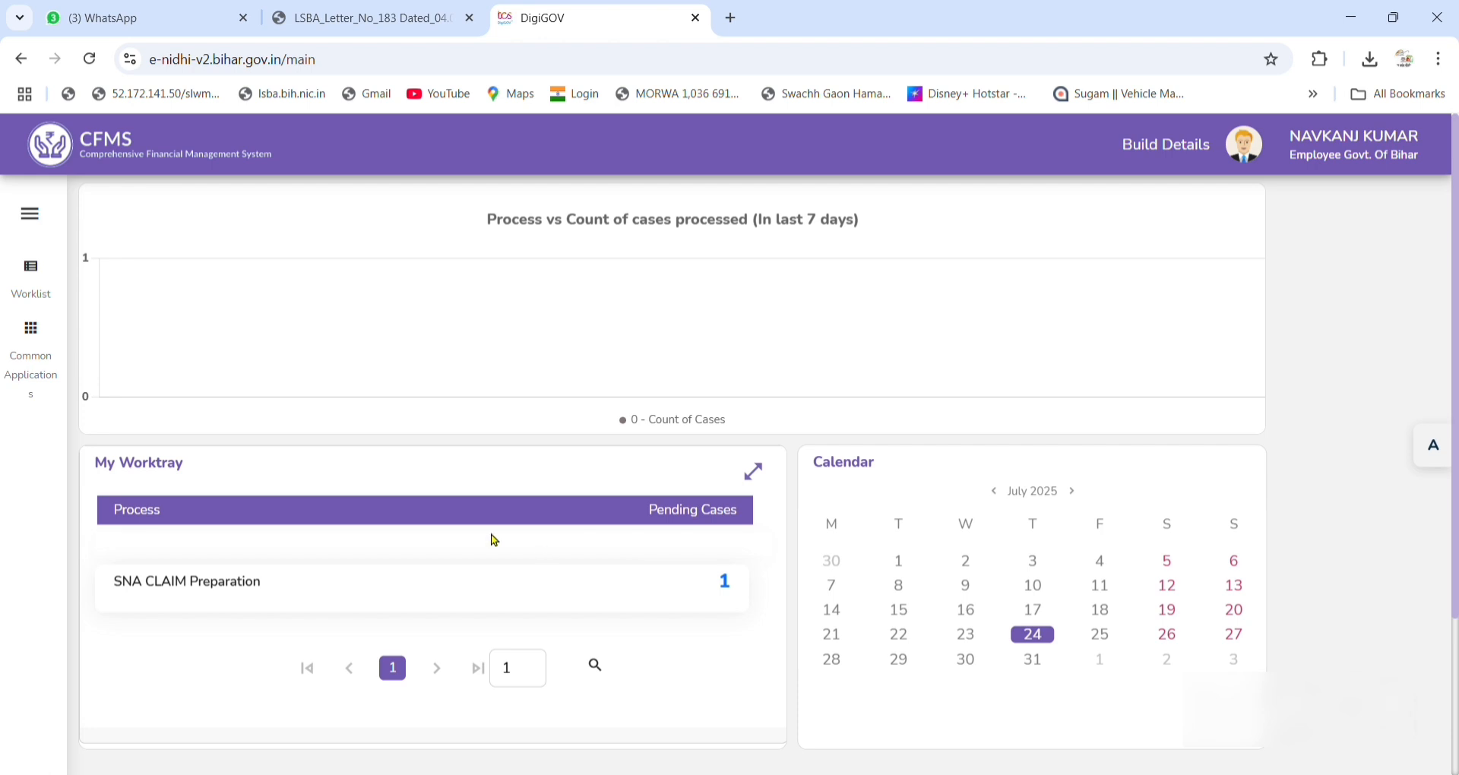
# Open the pending claim from the SNA SPARSH Claim Preparation worklist under Common Applications.
pyautogui.click(58, 346)
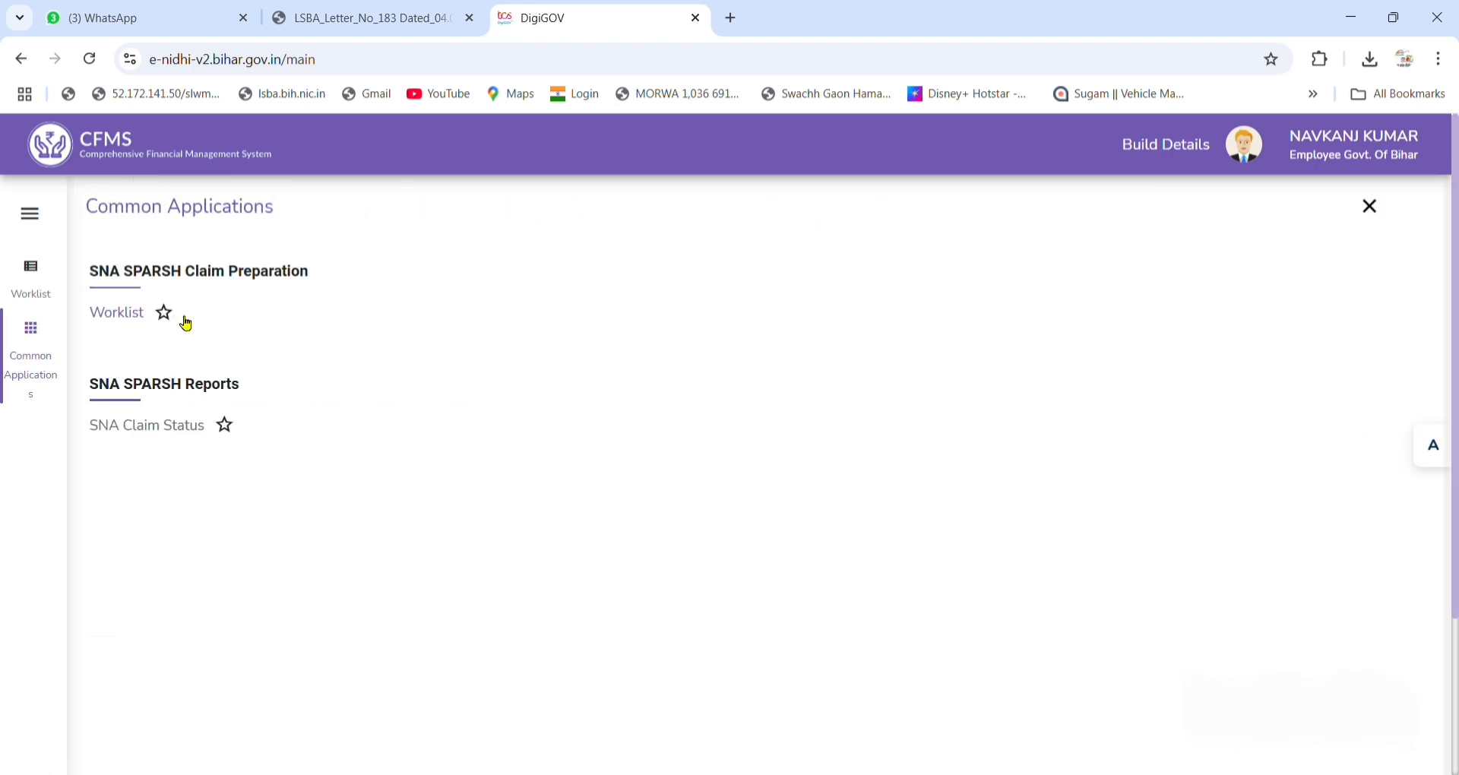
pyautogui.click(143, 318)
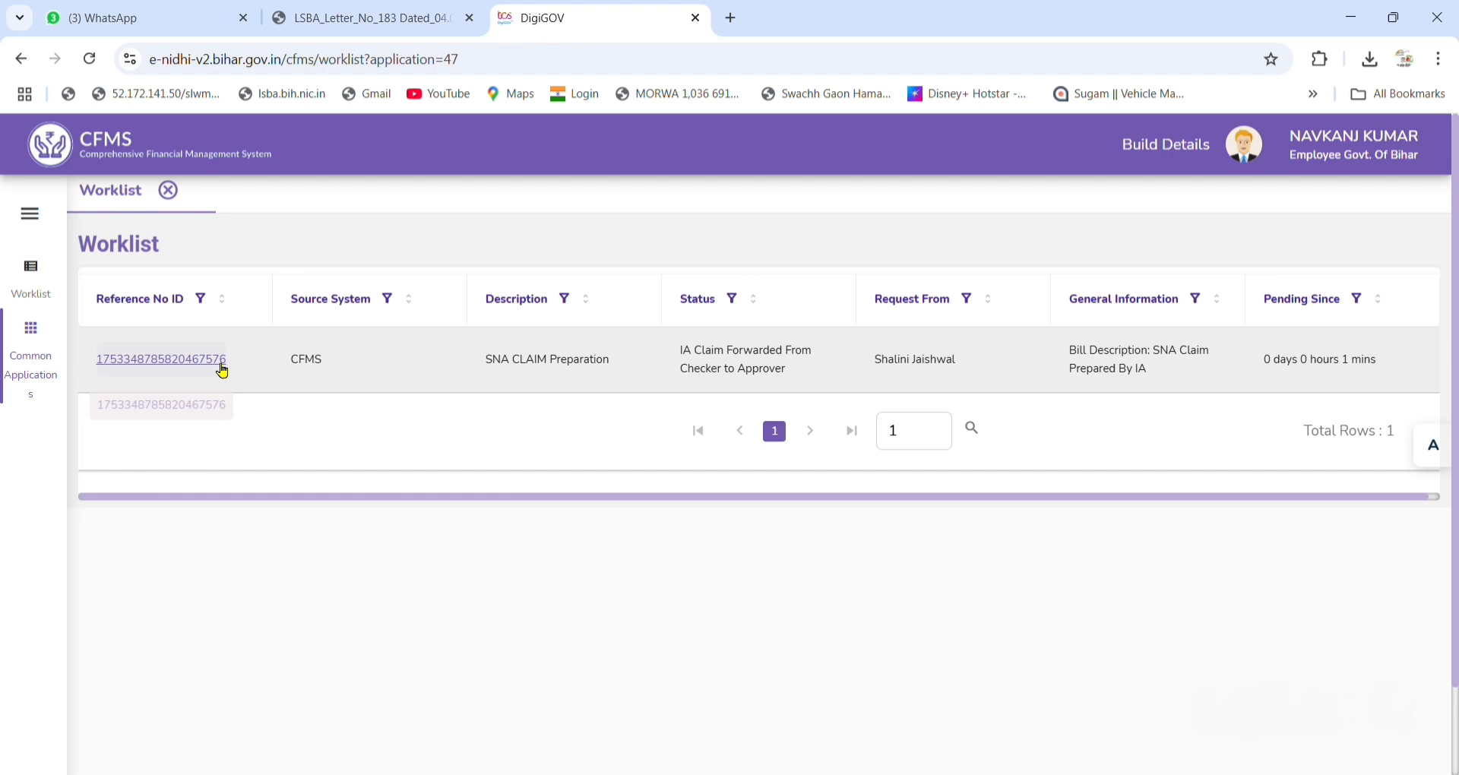
pyautogui.click(220, 369)
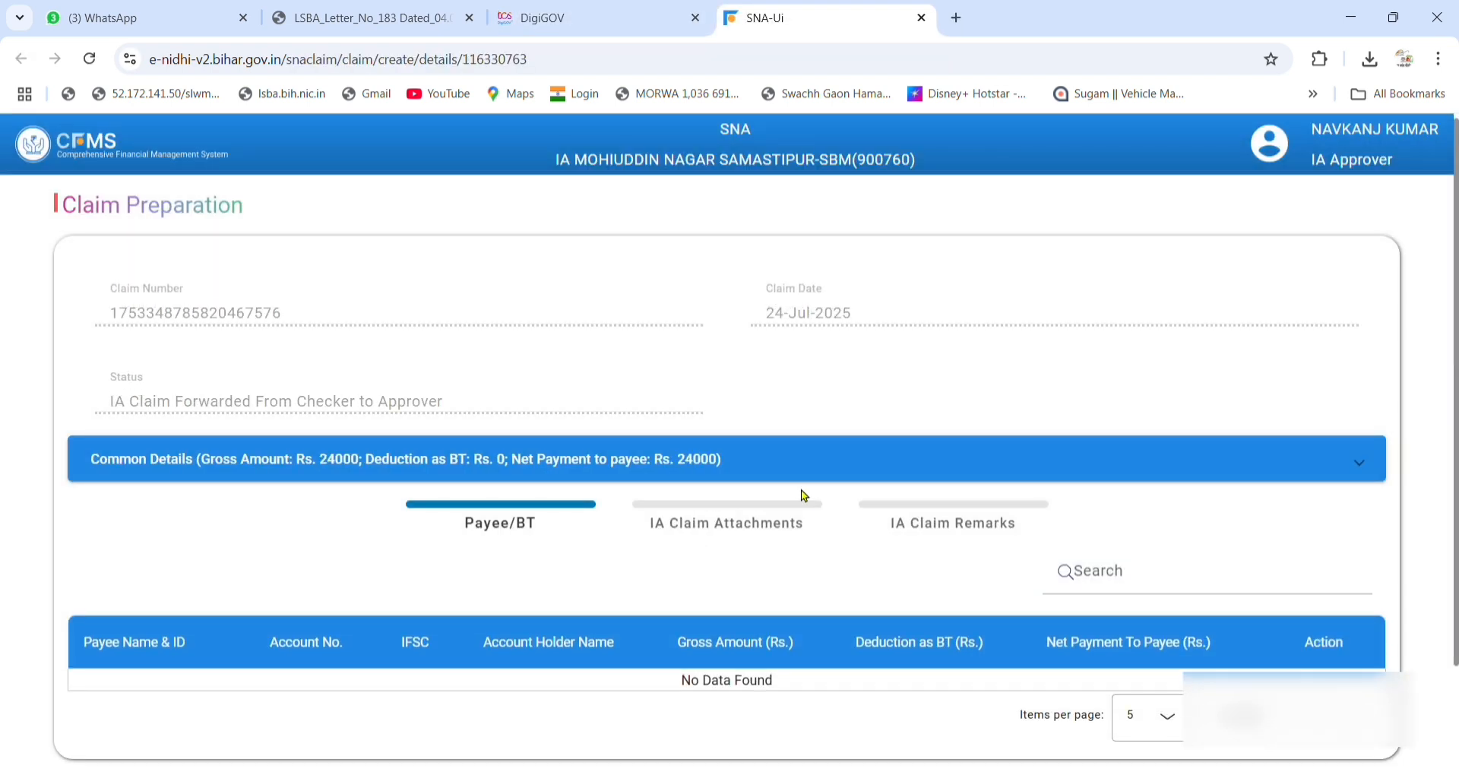
# Review the claim's Payee/BT, Attachments and Remarks tabs, then close the claim.
pyautogui.scroll(-1, 803, 495)
pyautogui.click(742, 398)
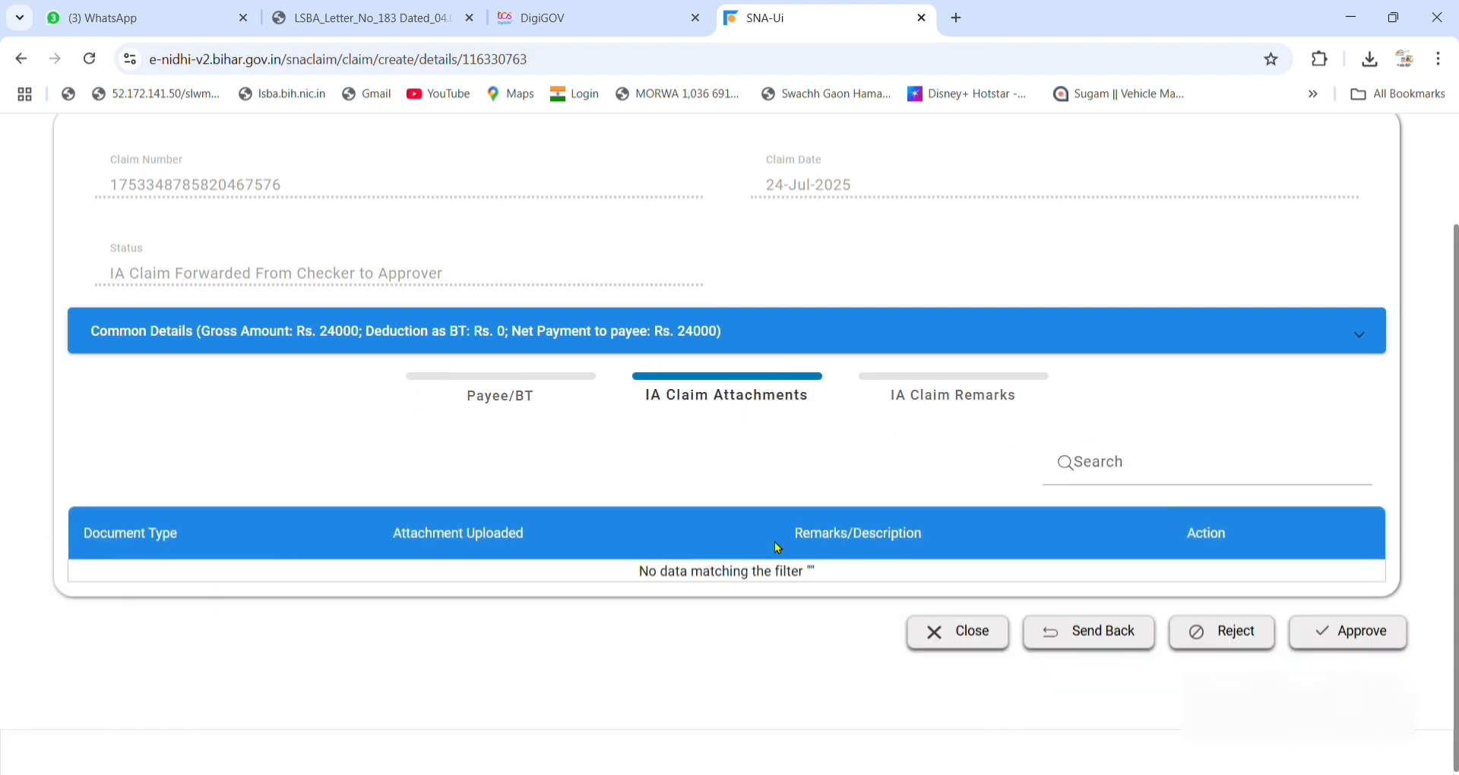
pyautogui.click(939, 396)
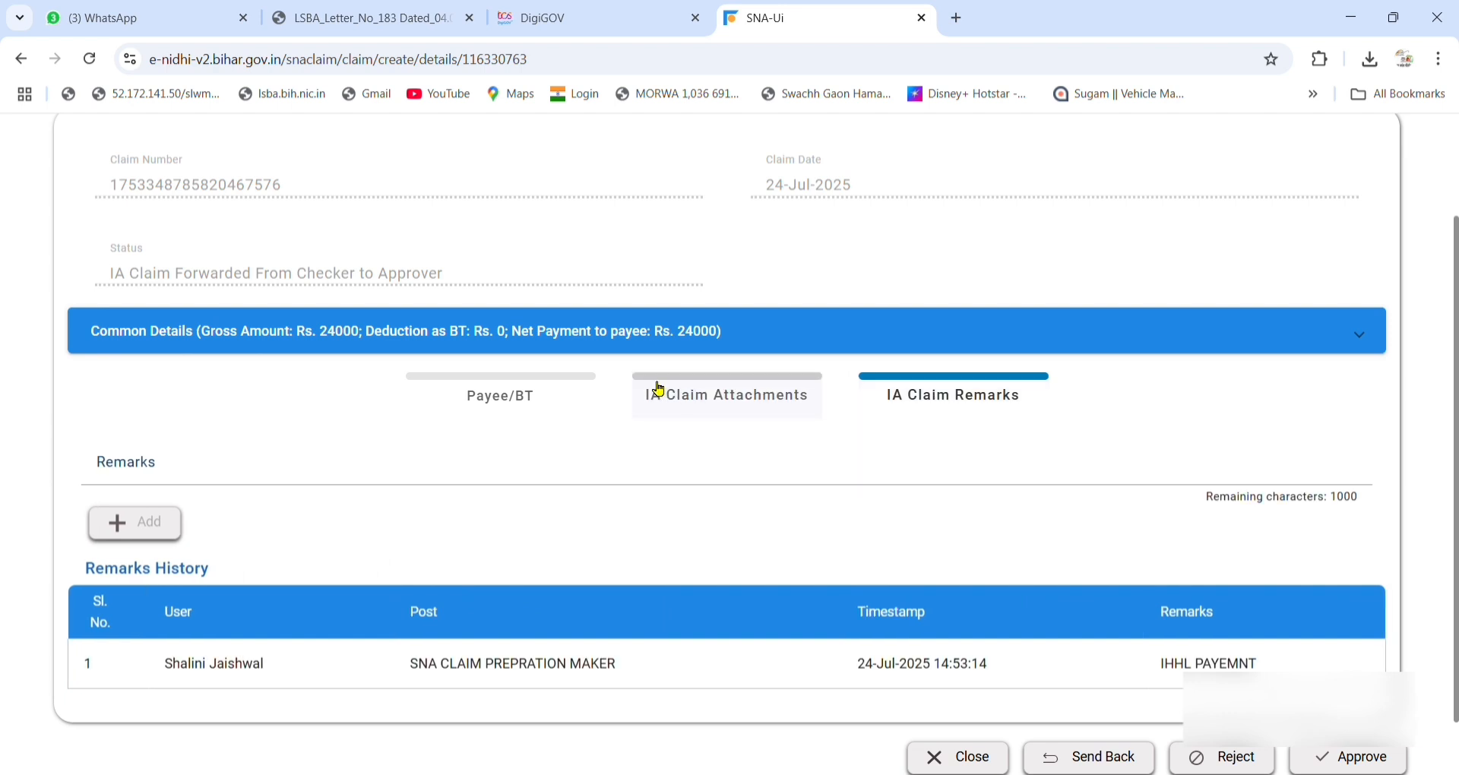
pyautogui.click(660, 389)
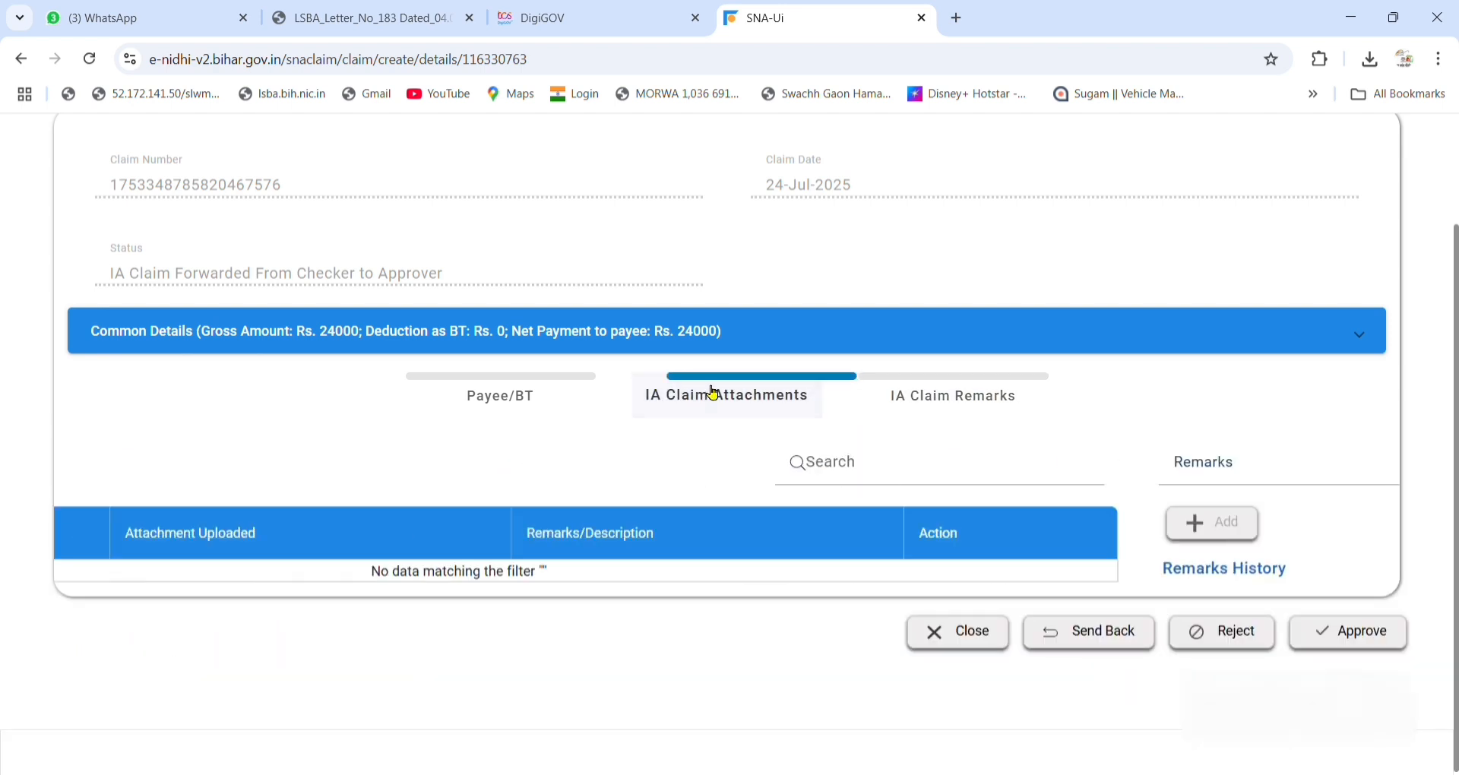
pyautogui.click(513, 391)
pyautogui.scroll(-1, 585, 387)
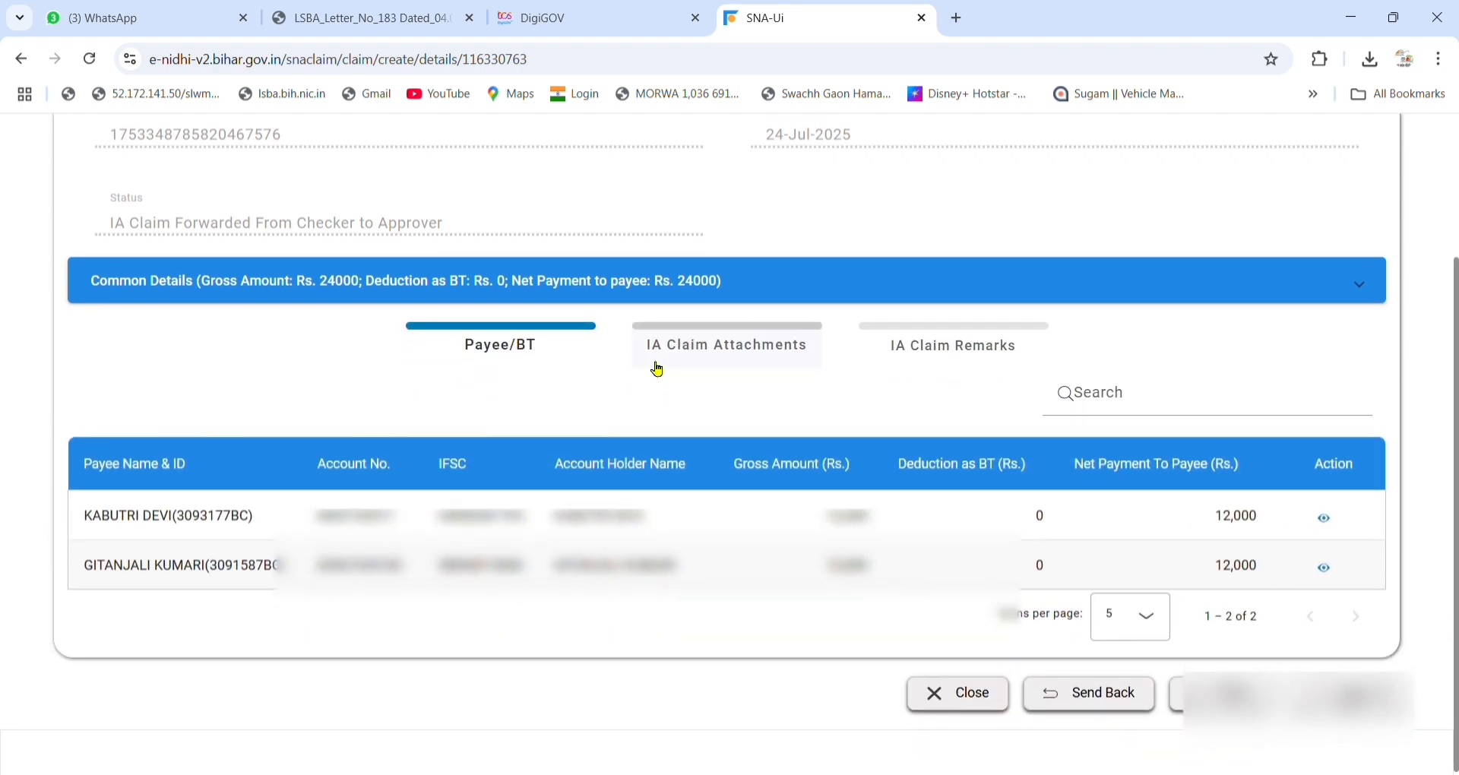
pyautogui.click(753, 358)
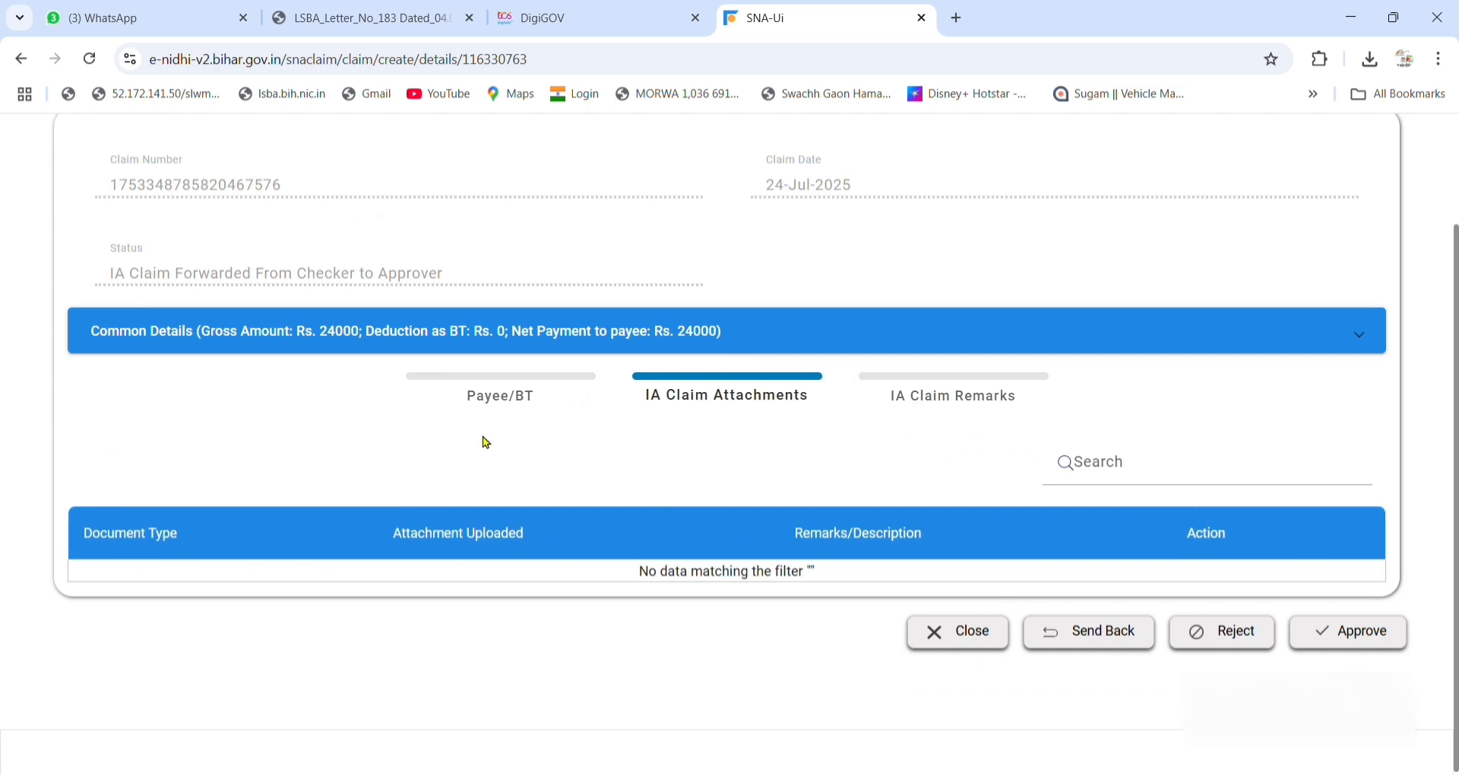
pyautogui.click(552, 416)
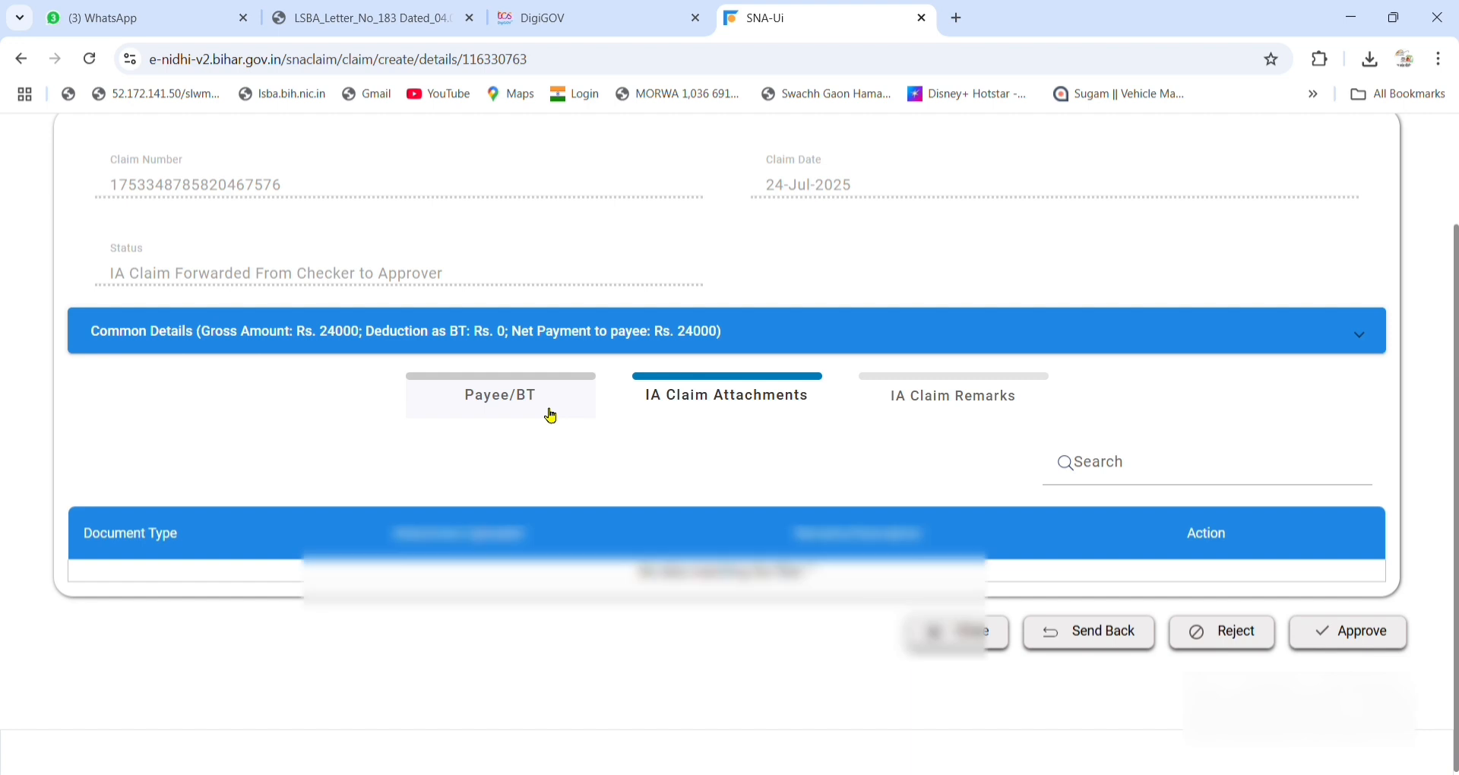
pyautogui.click(804, 396)
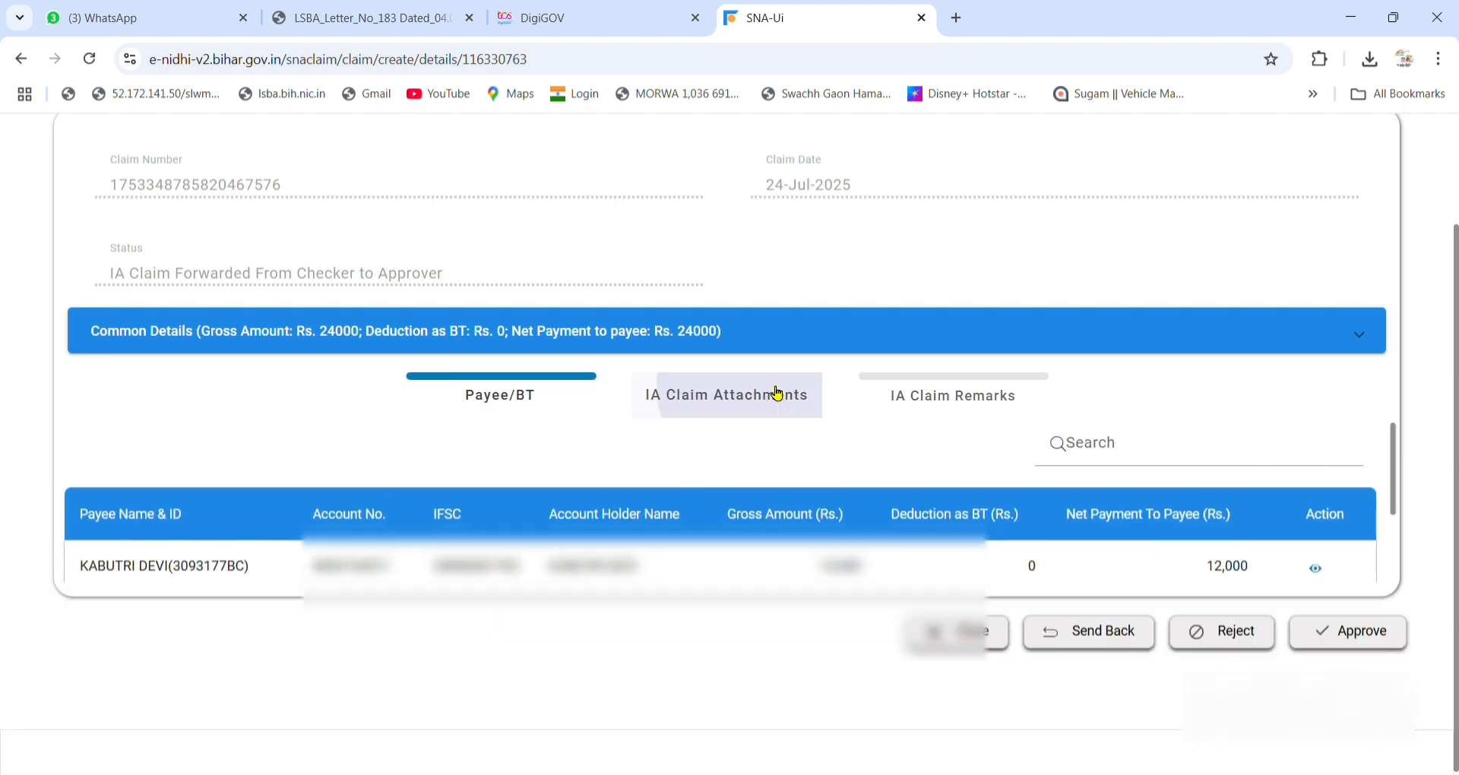
pyautogui.click(928, 394)
pyautogui.click(767, 408)
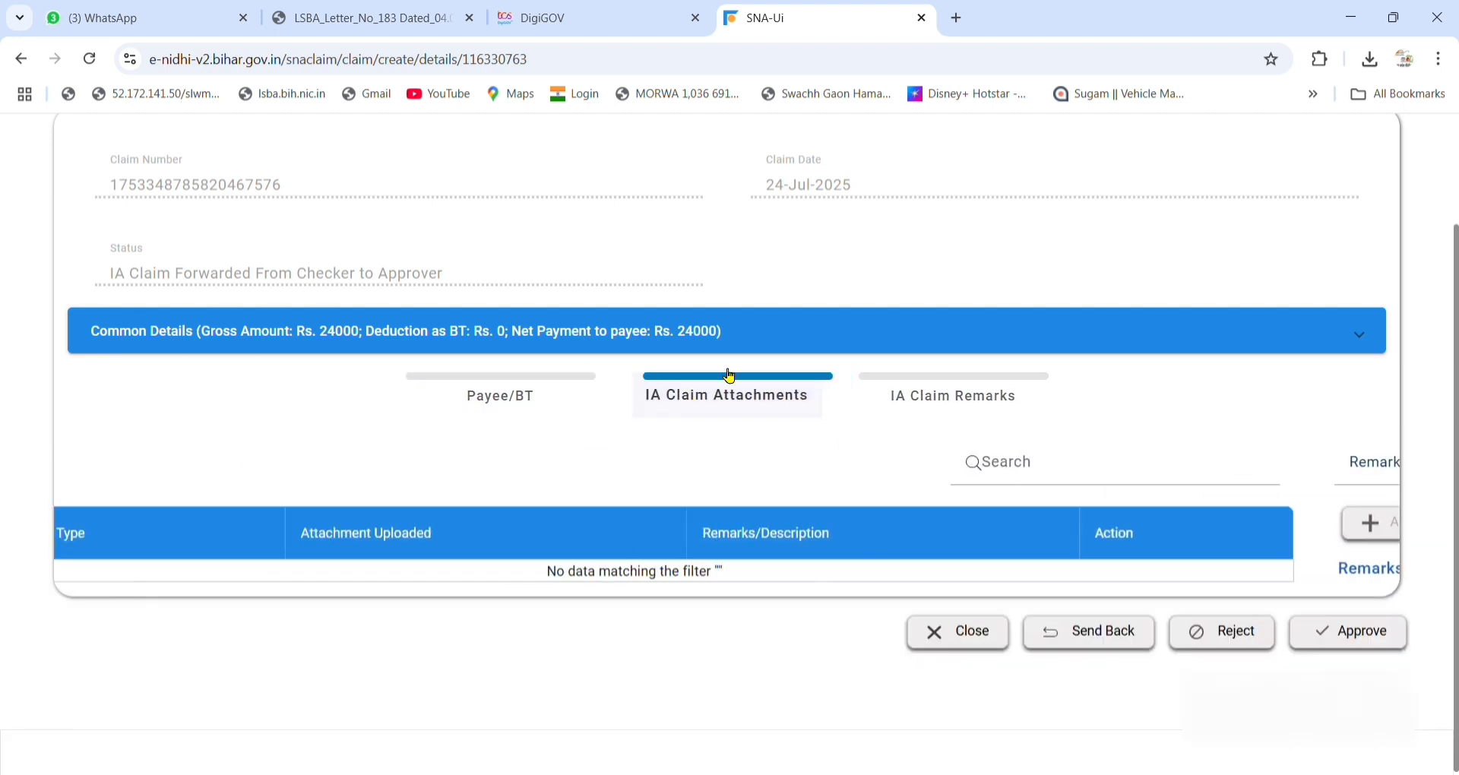
pyautogui.click(929, 19)
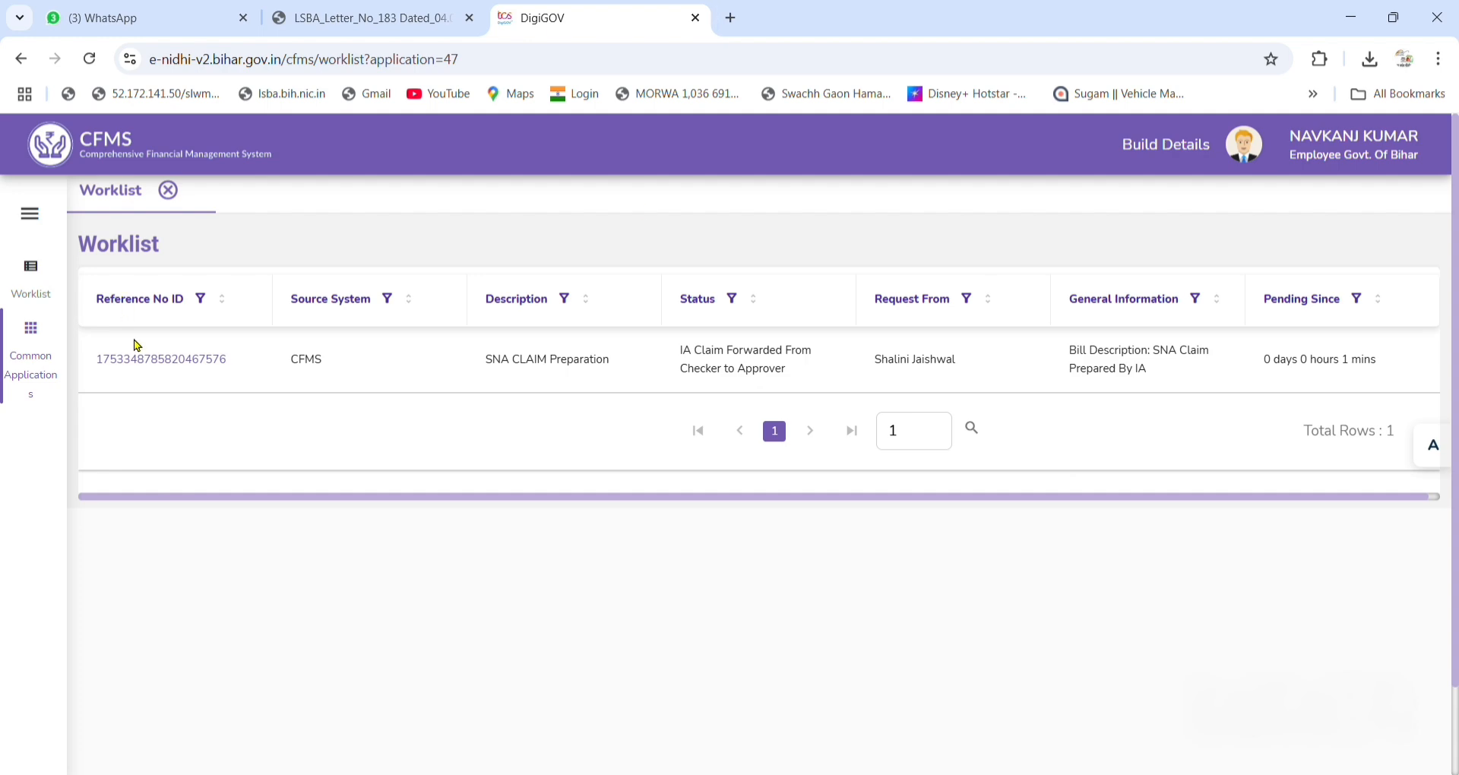
# Reopen the claim, recheck its Attachments, Remarks and Payee/BT tabs, and reload the page.
pyautogui.click(155, 355)
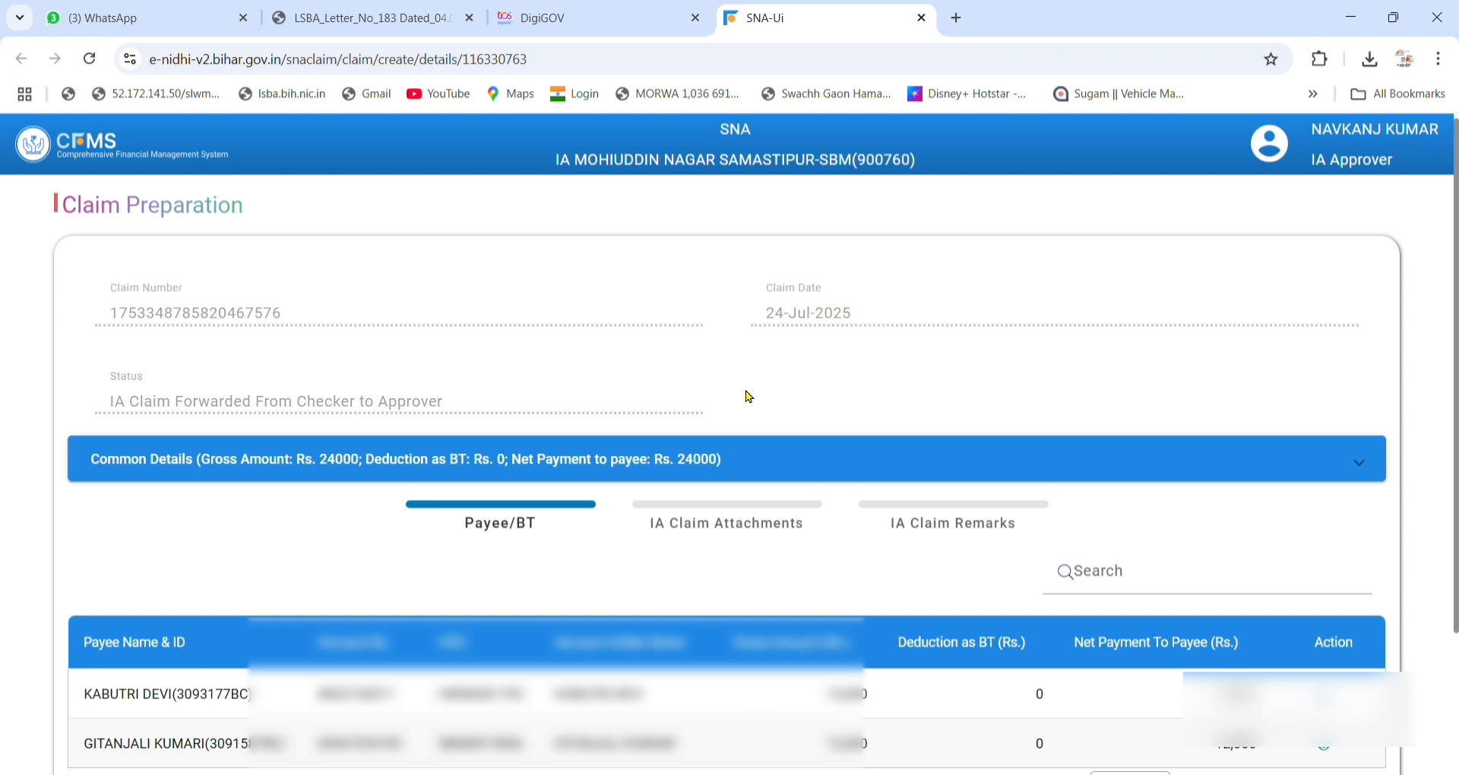
pyautogui.scroll(-2, 749, 397)
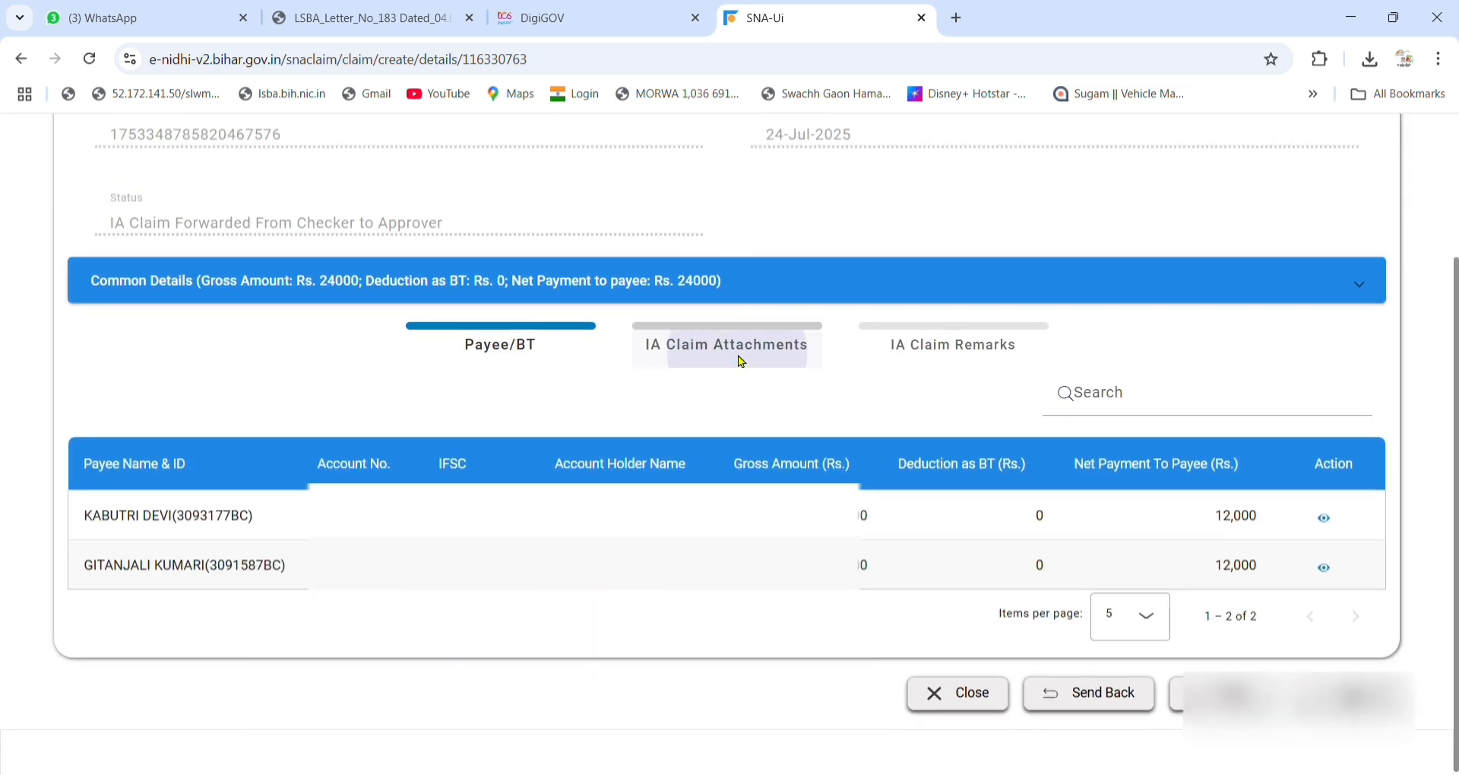
pyautogui.click(742, 361)
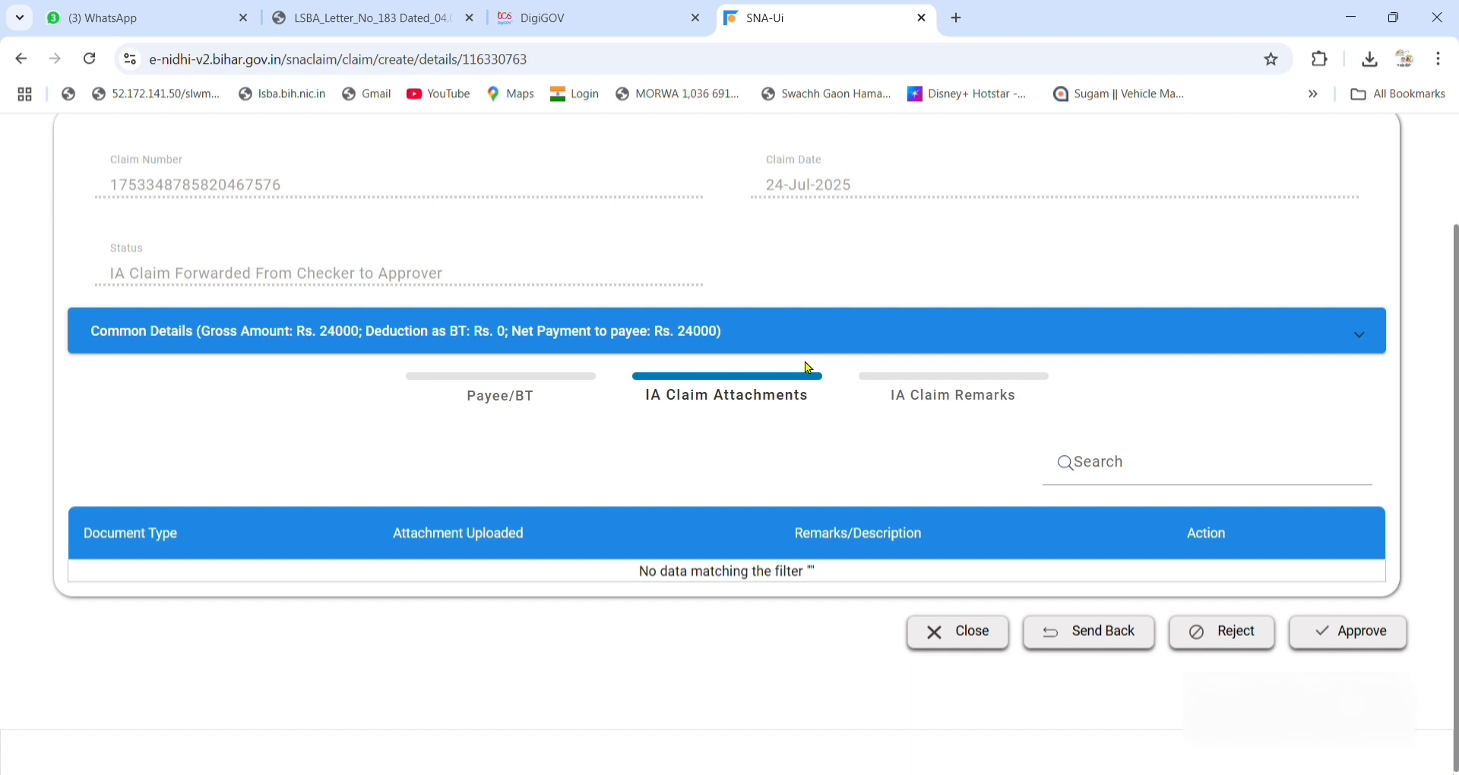
pyautogui.click(980, 403)
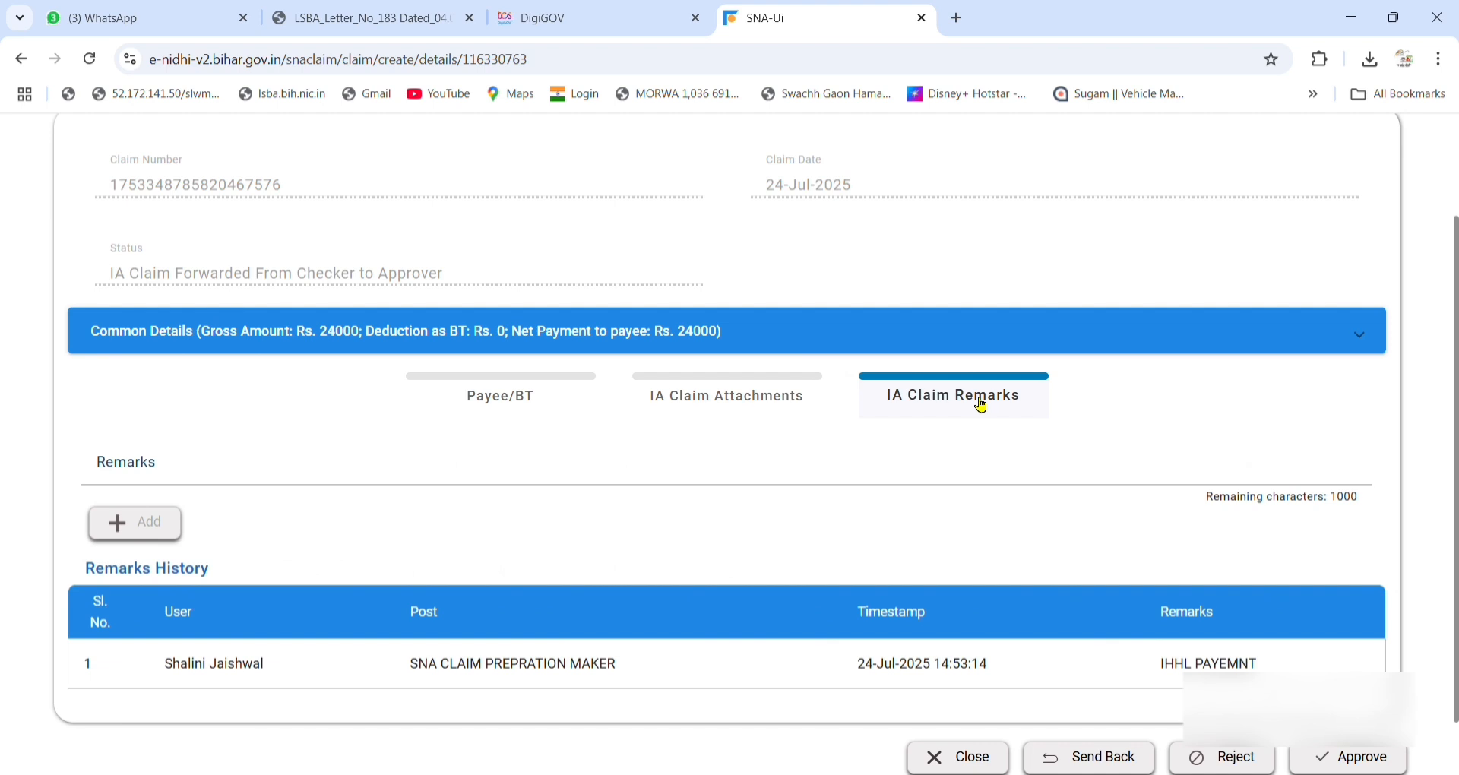
pyautogui.click(743, 405)
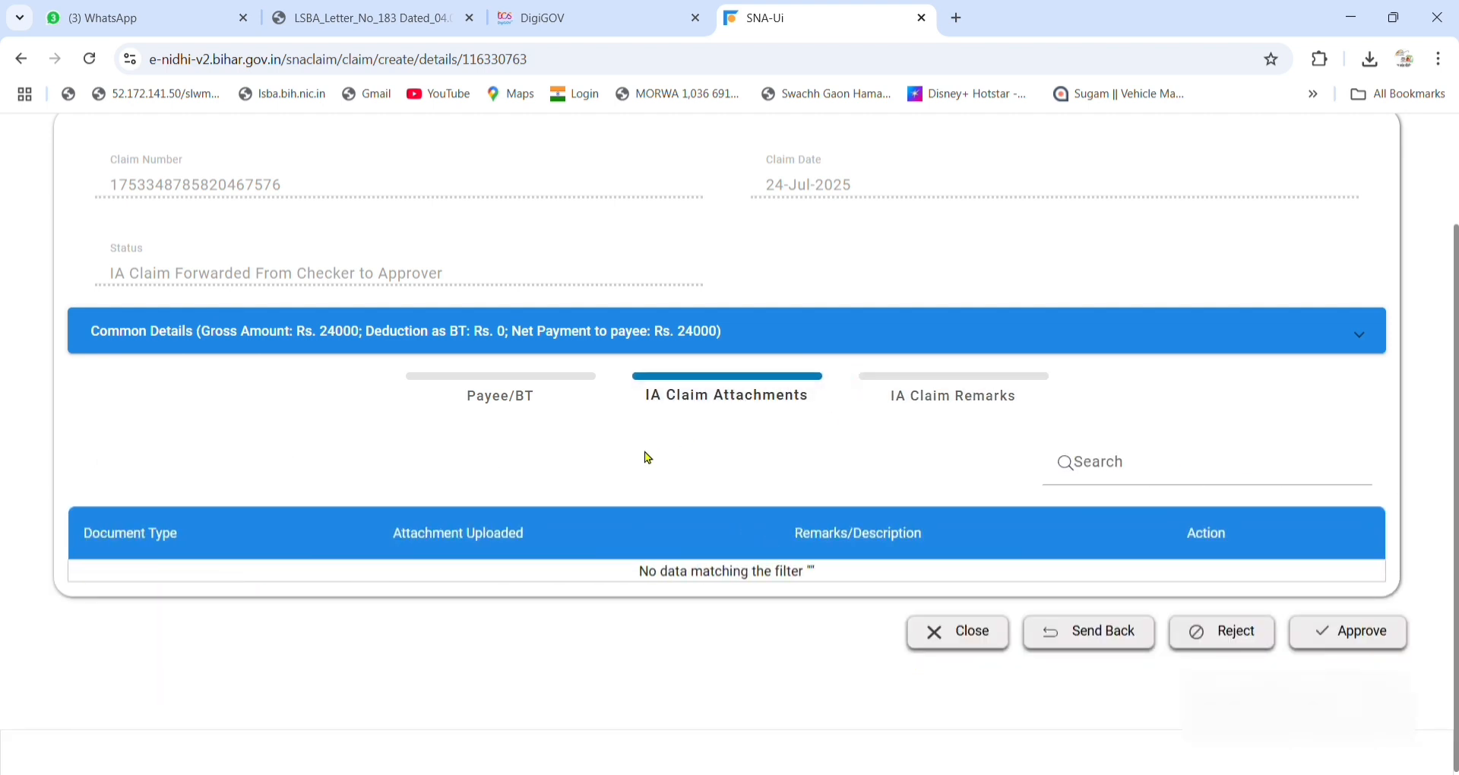
pyautogui.click(532, 410)
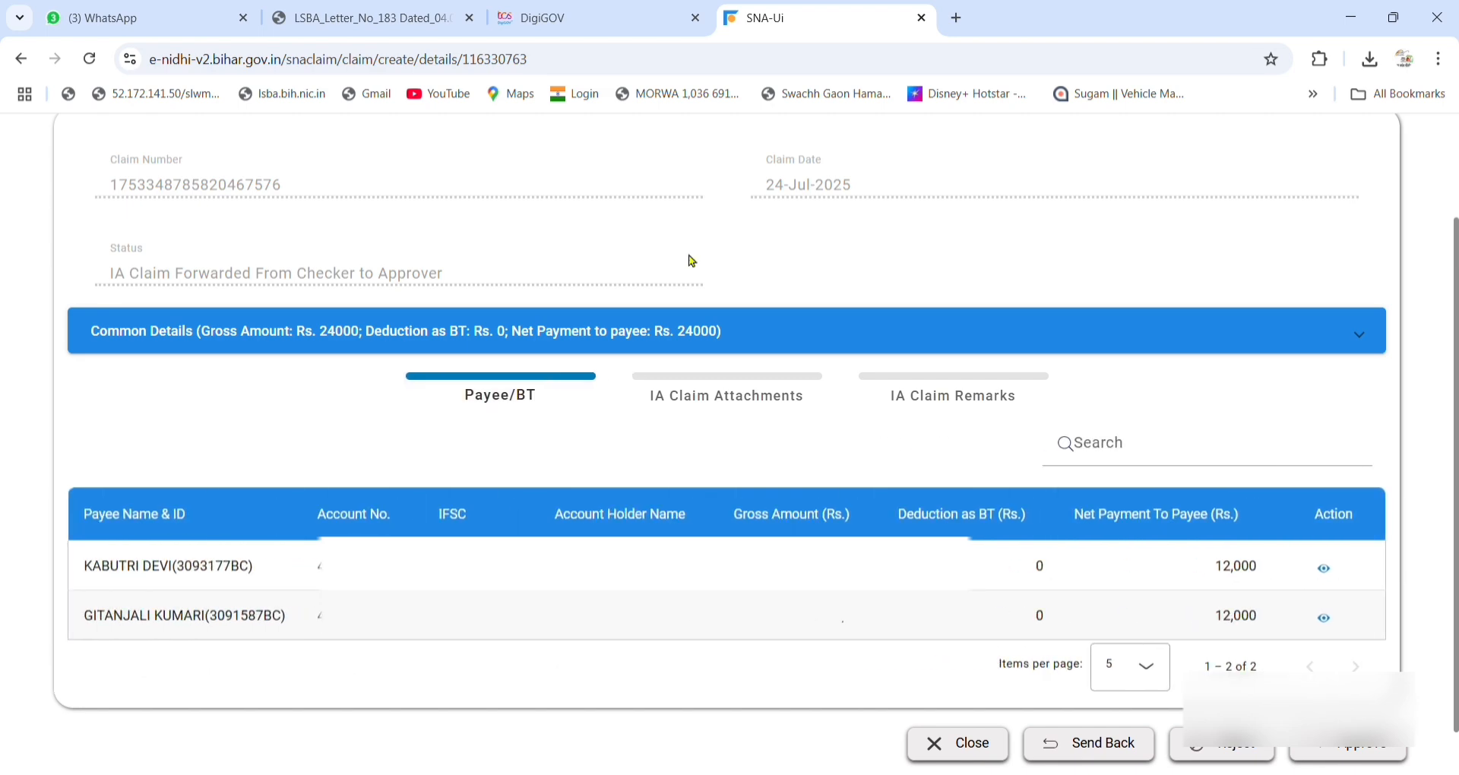
pyautogui.click(90, 59)
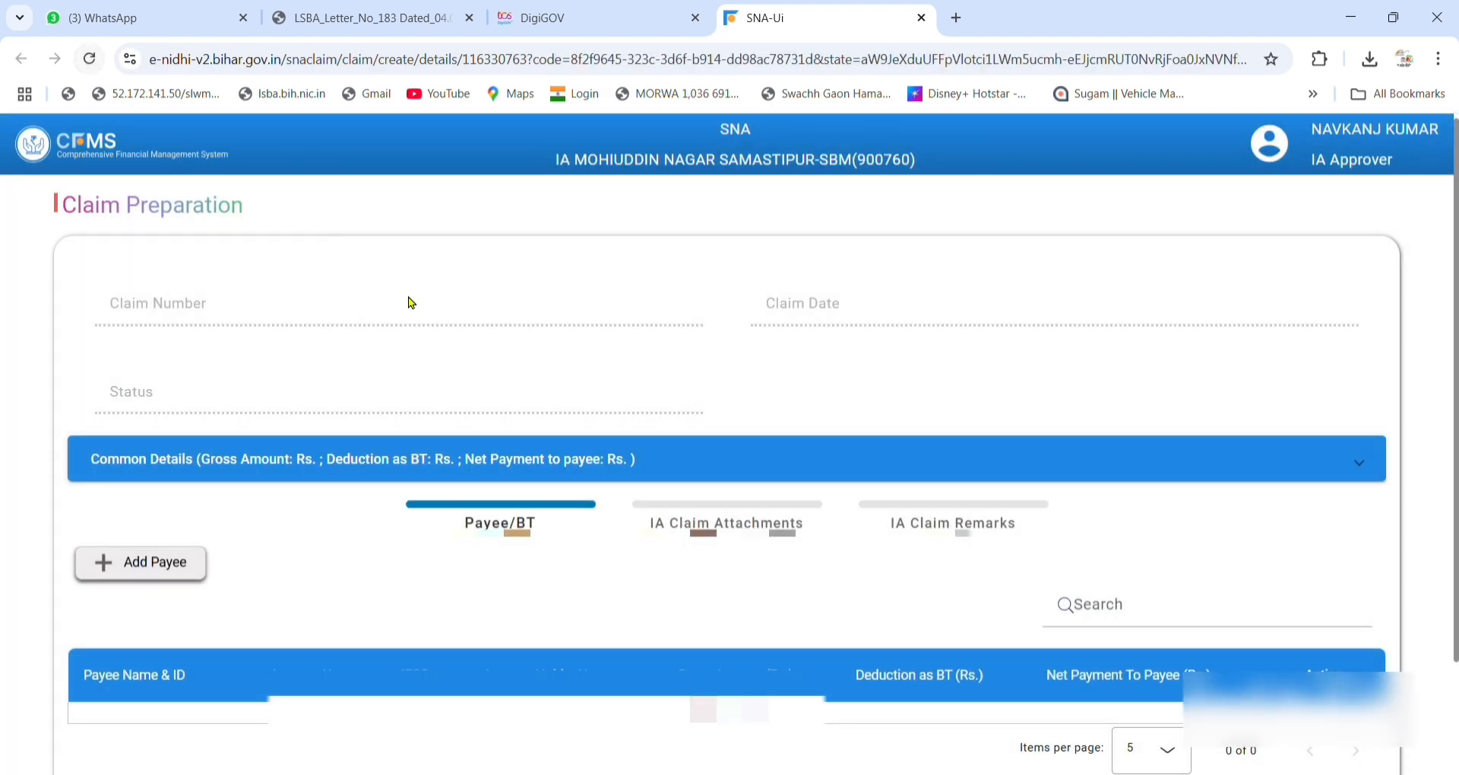
# Reload the claim until IHHL01ORMOH.pdf (Others, IHHL PAYMENT) shows under IA Claim Attachments.
pyautogui.click(737, 524)
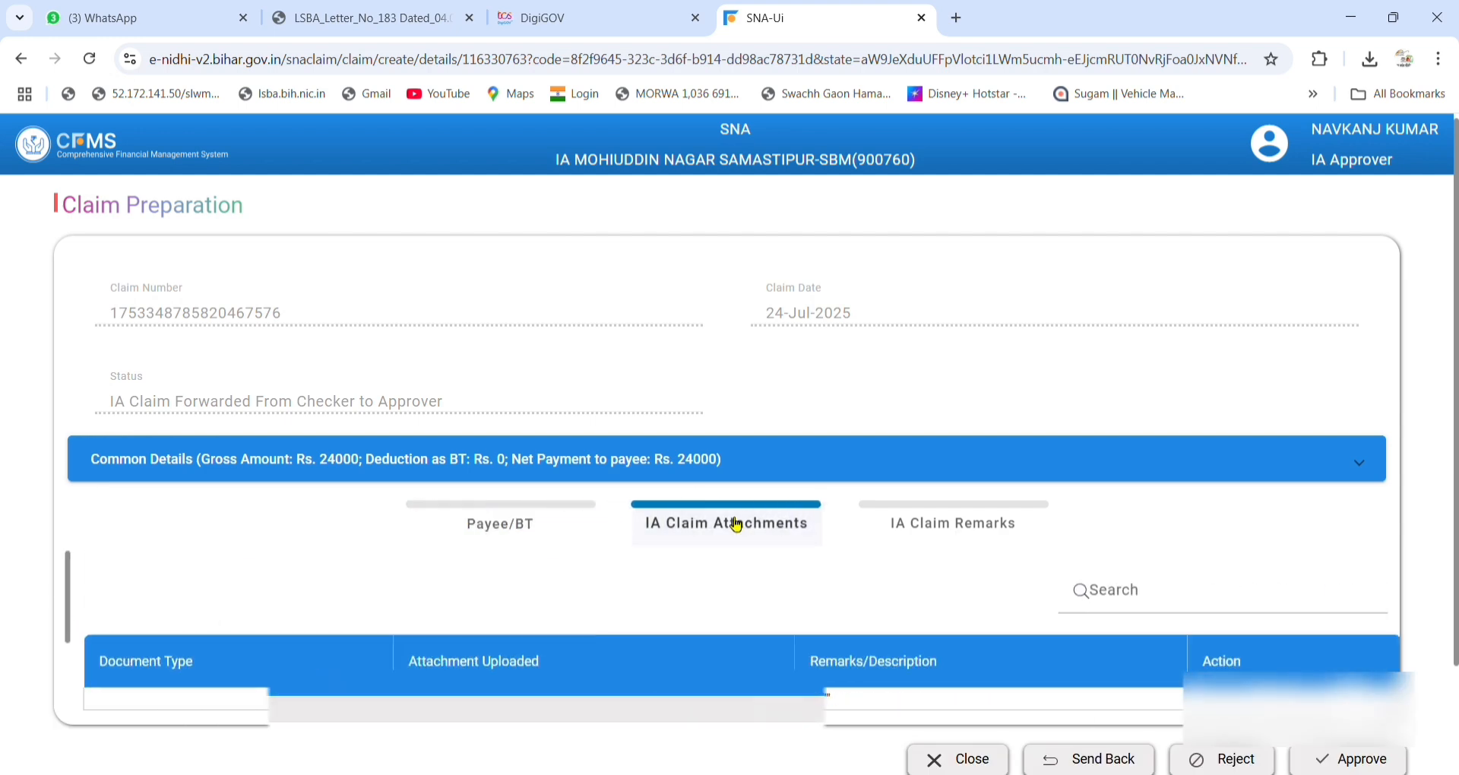
pyautogui.scroll(-2, 737, 525)
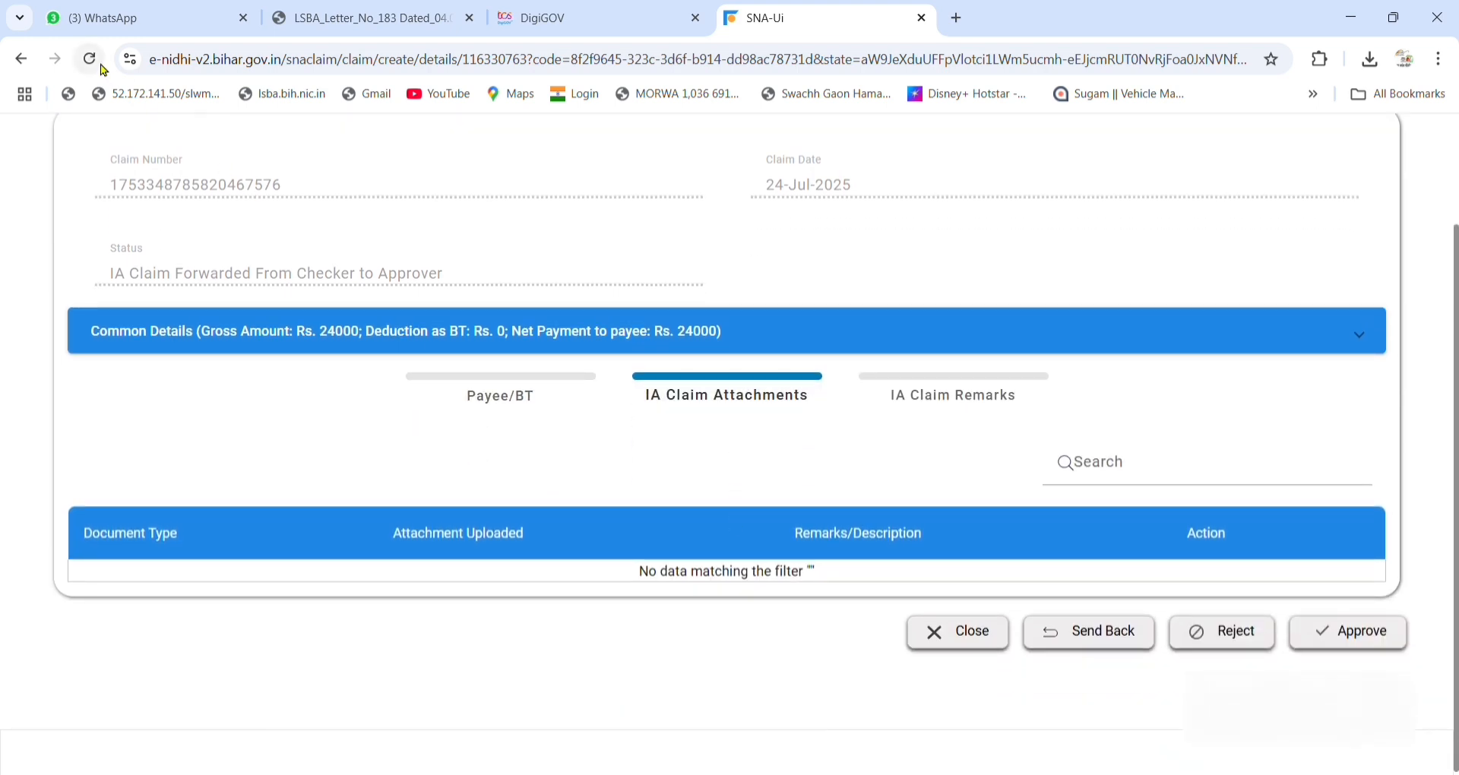
pyautogui.click(102, 69)
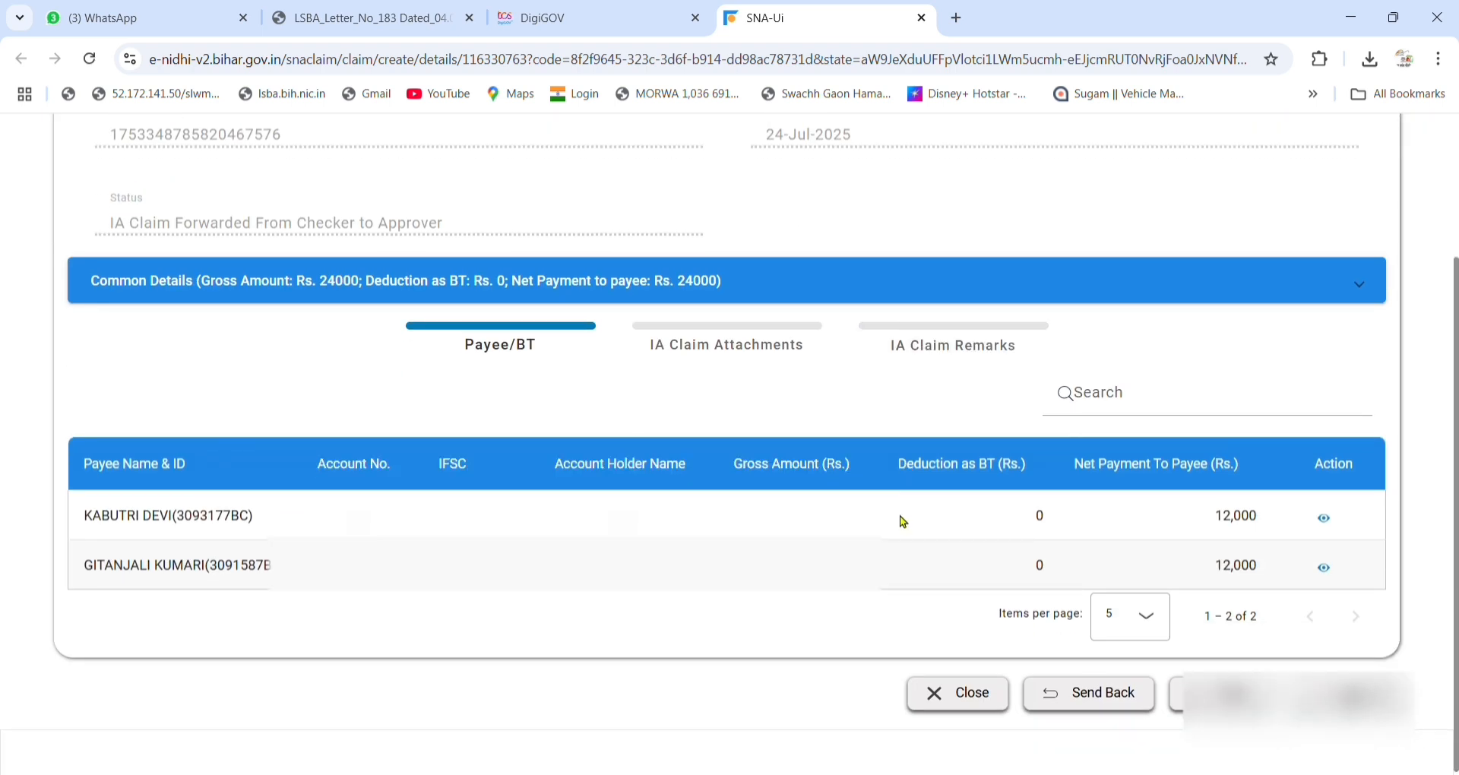
pyautogui.click(764, 347)
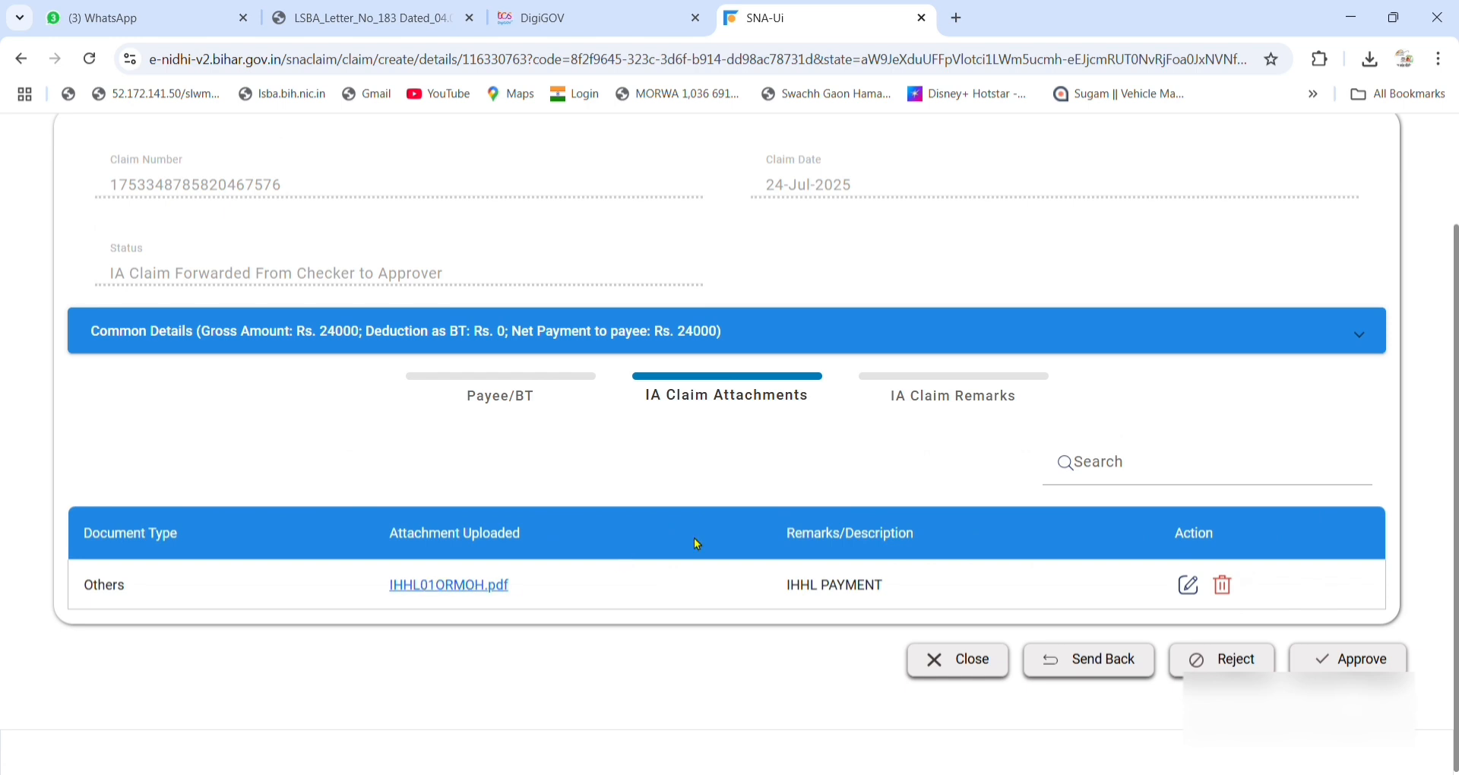
# Add the remark 'IHHL PAYEMNT APPROVED' to the claim and acknowledge the saved message.
pyautogui.click(910, 417)
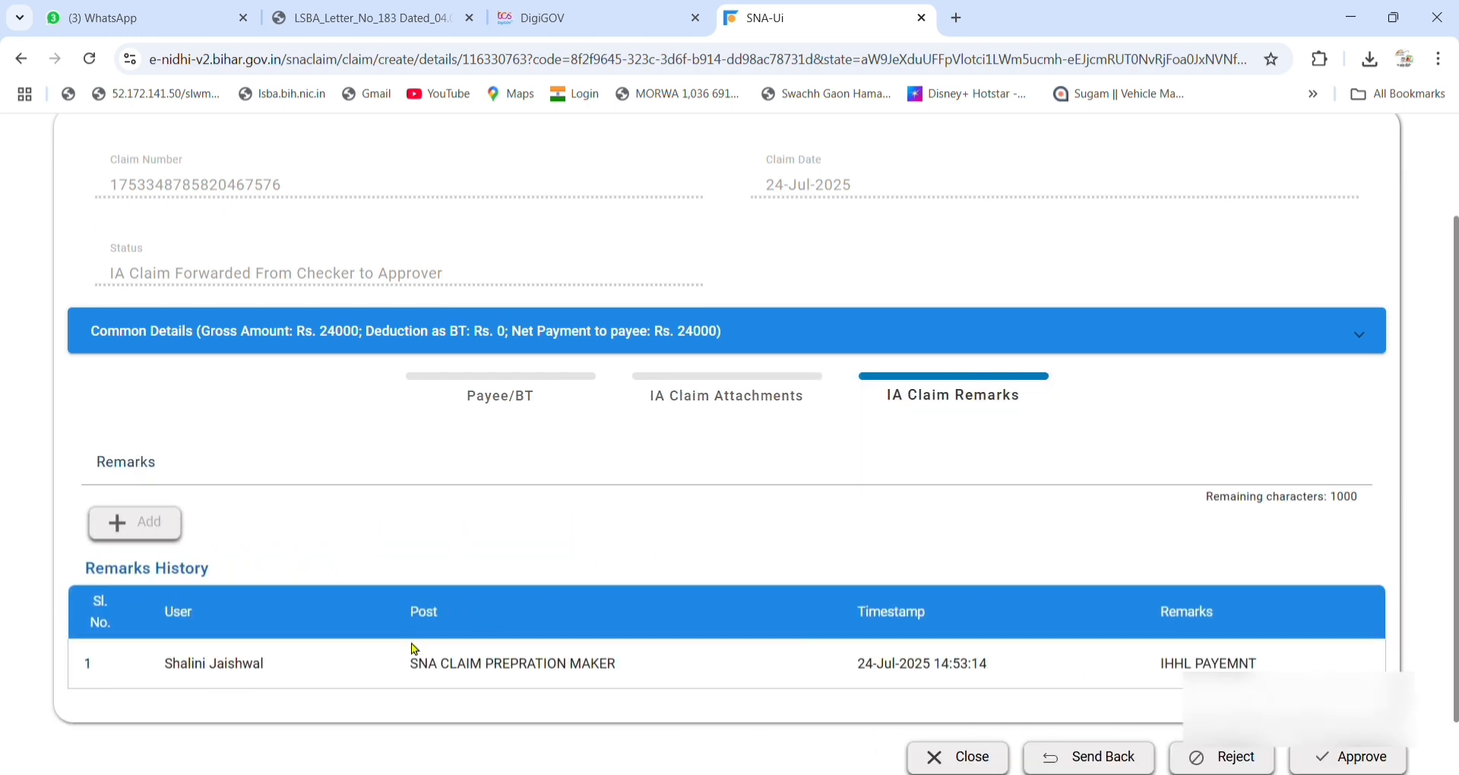
pyautogui.click(210, 462)
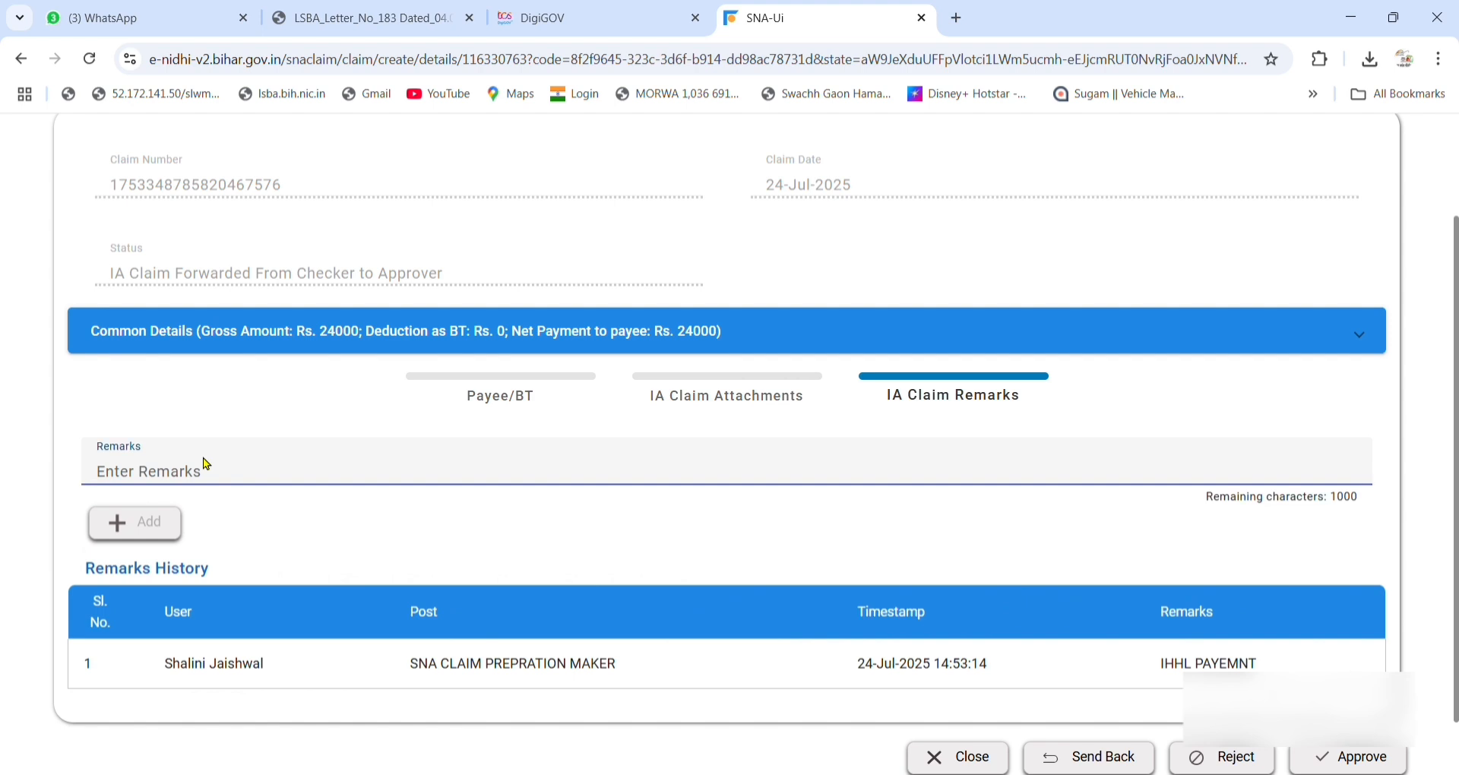
pyautogui.write('ihh')
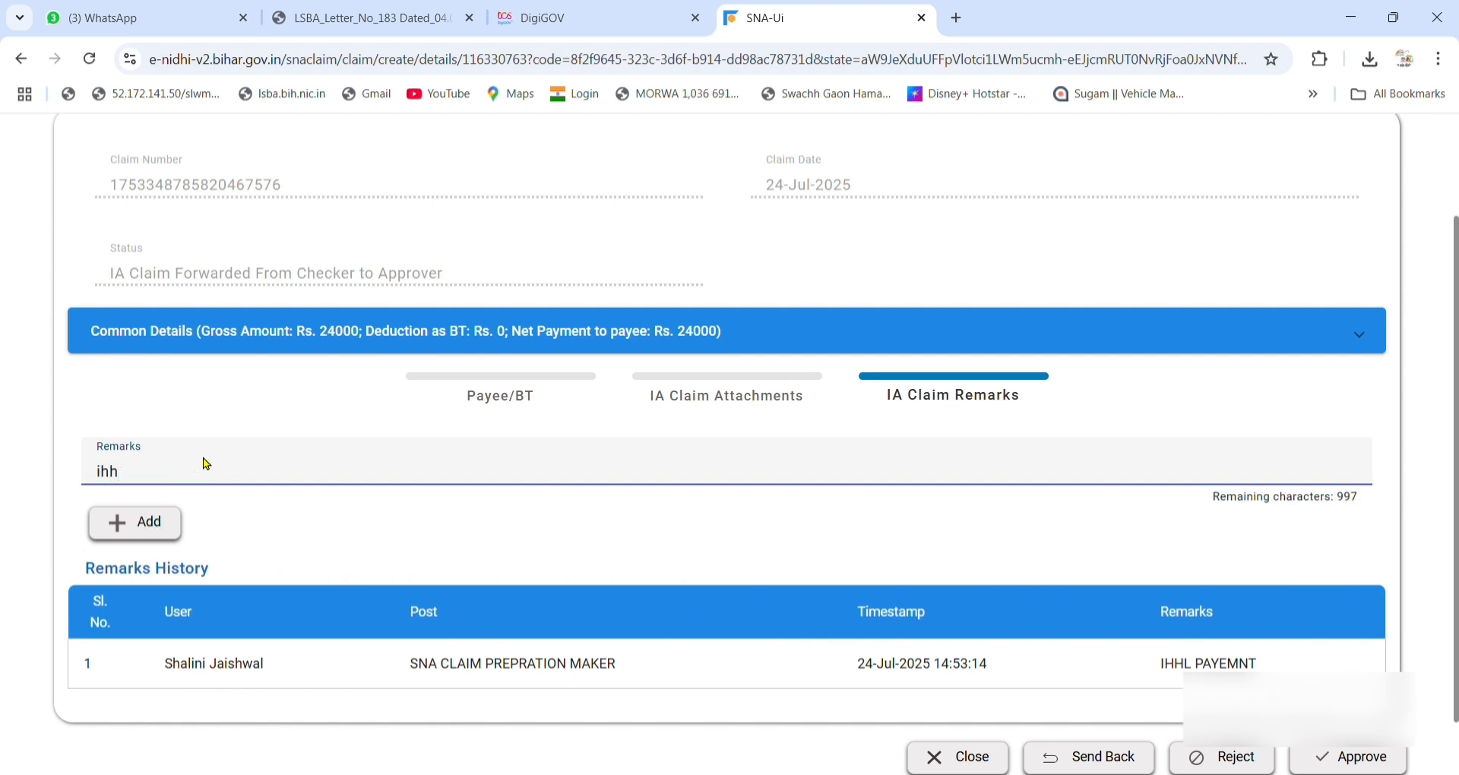
pyautogui.click(206, 547)
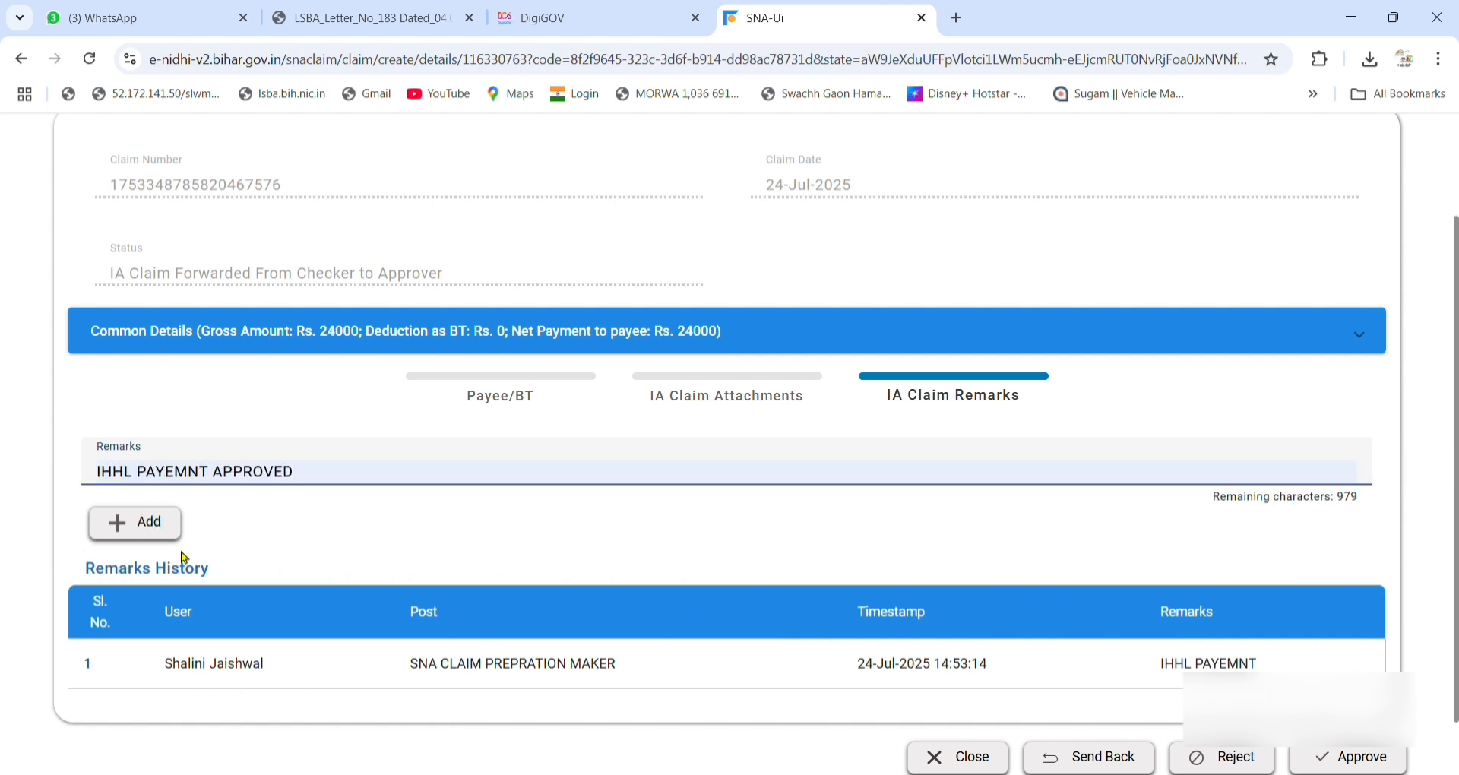
pyautogui.click(146, 526)
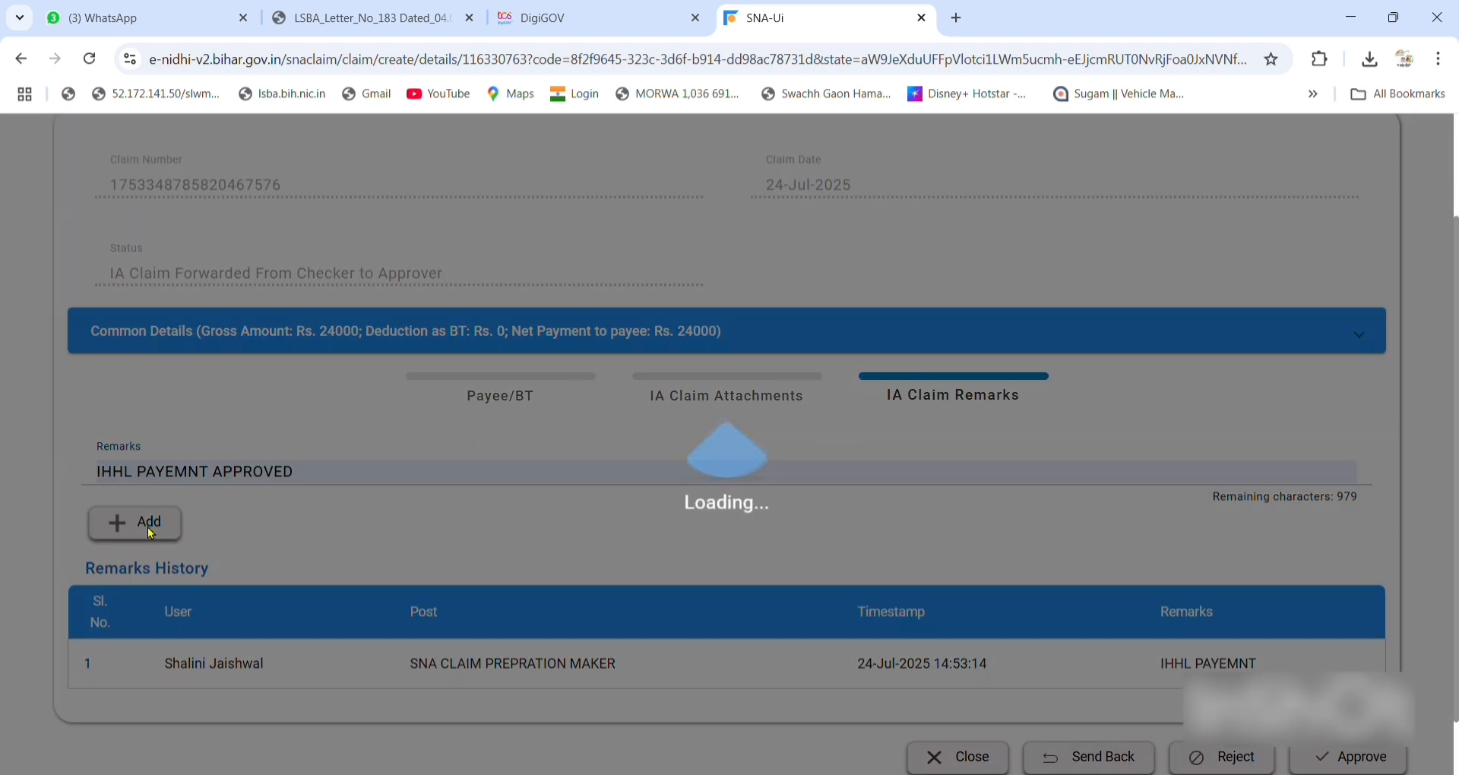
pyautogui.click(734, 540)
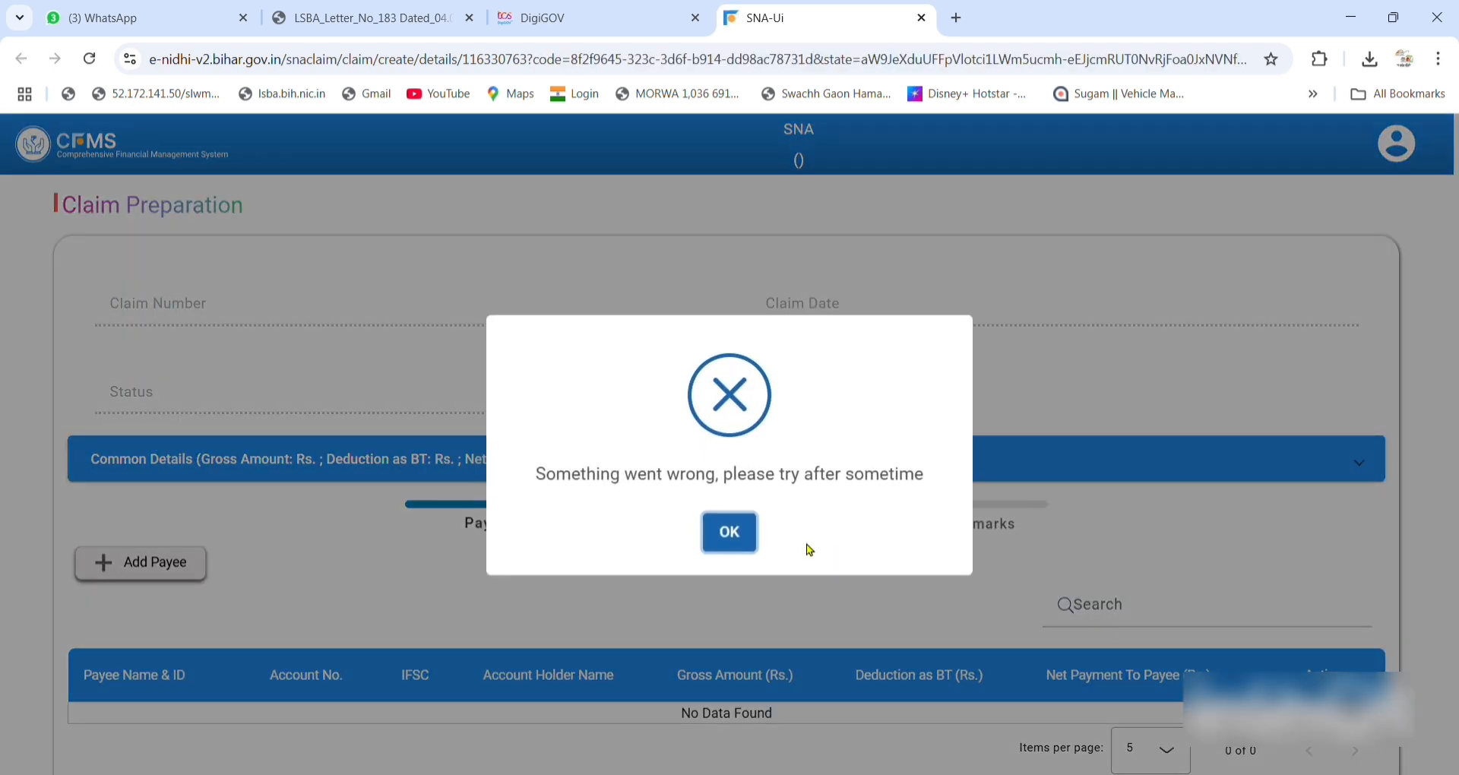
# Dismiss the error, close the failing claim page, and retry opening the claim.
pyautogui.click(730, 531)
pyautogui.scroll(-2, 734, 532)
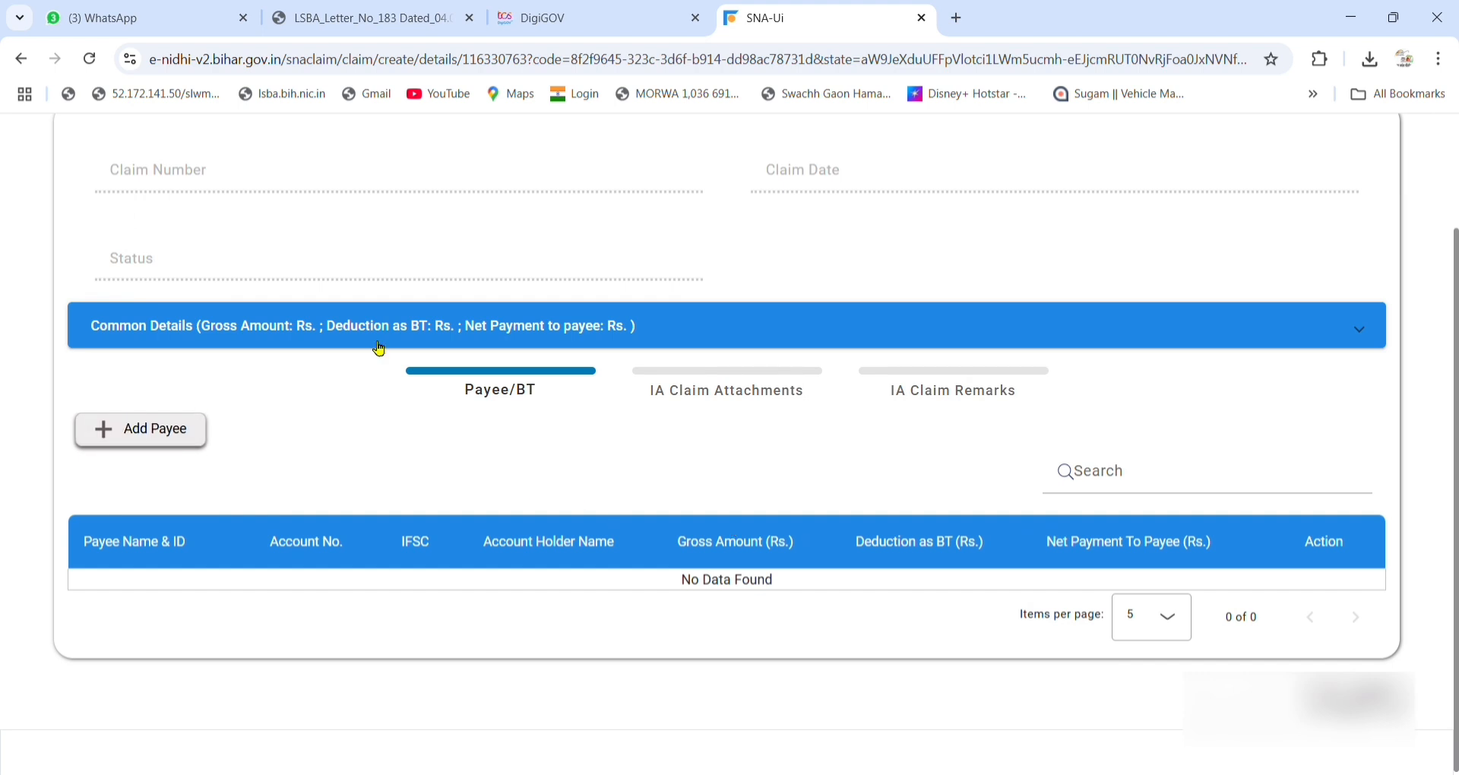
pyautogui.click(923, 18)
pyautogui.click(161, 359)
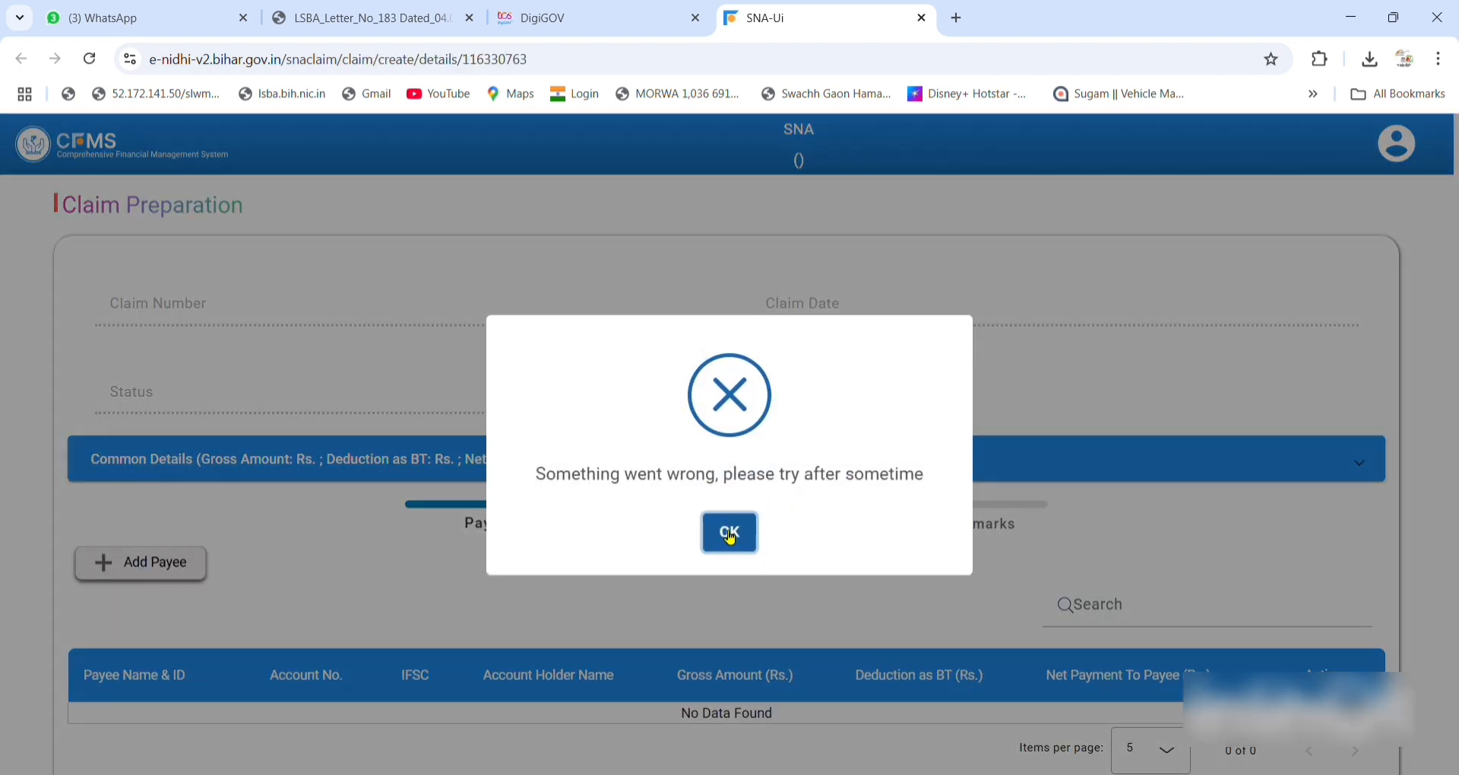
pyautogui.click(729, 536)
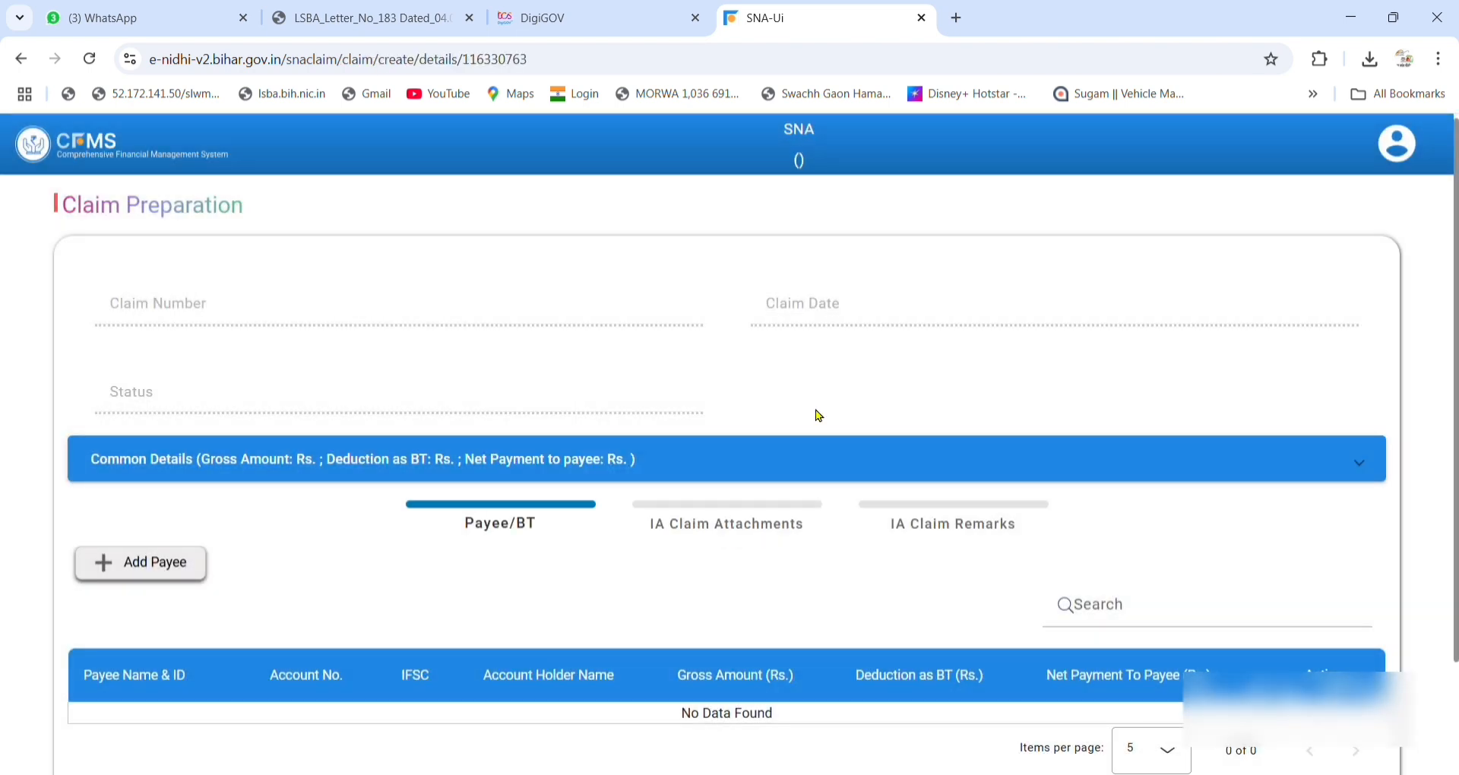
pyautogui.click(920, 16)
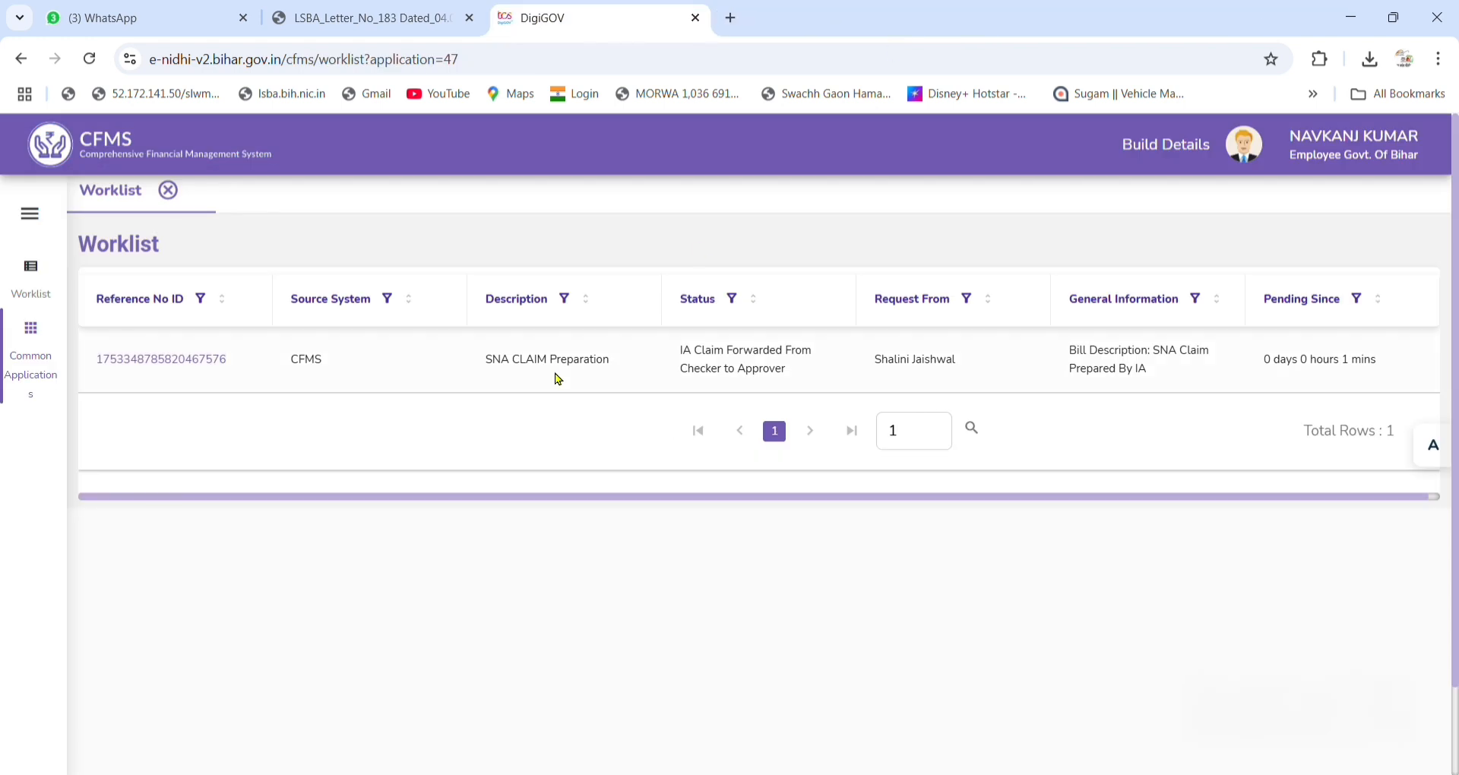
# Return to the worklist via Common Applications and reopen the claim on a fresh page.
pyautogui.click(49, 351)
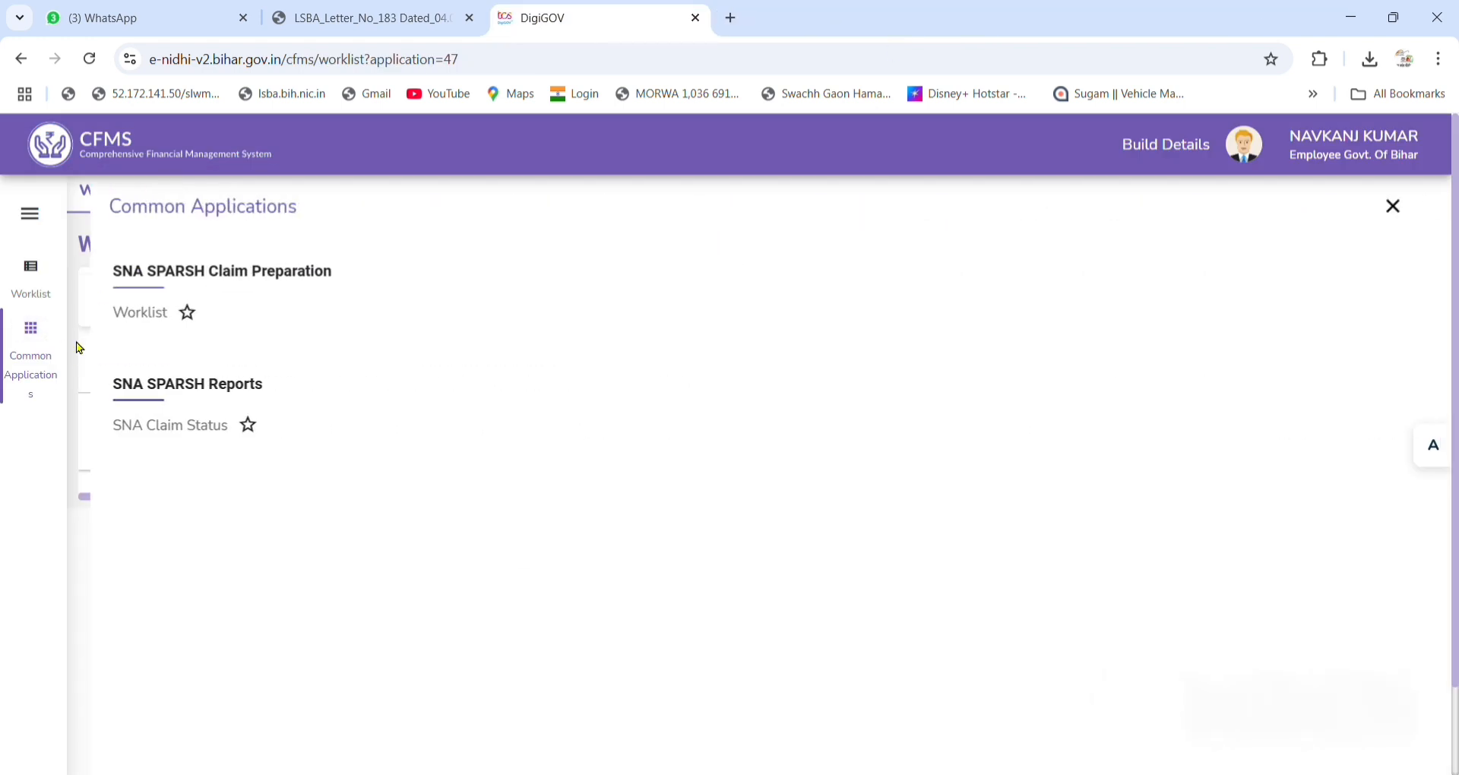
pyautogui.click(119, 313)
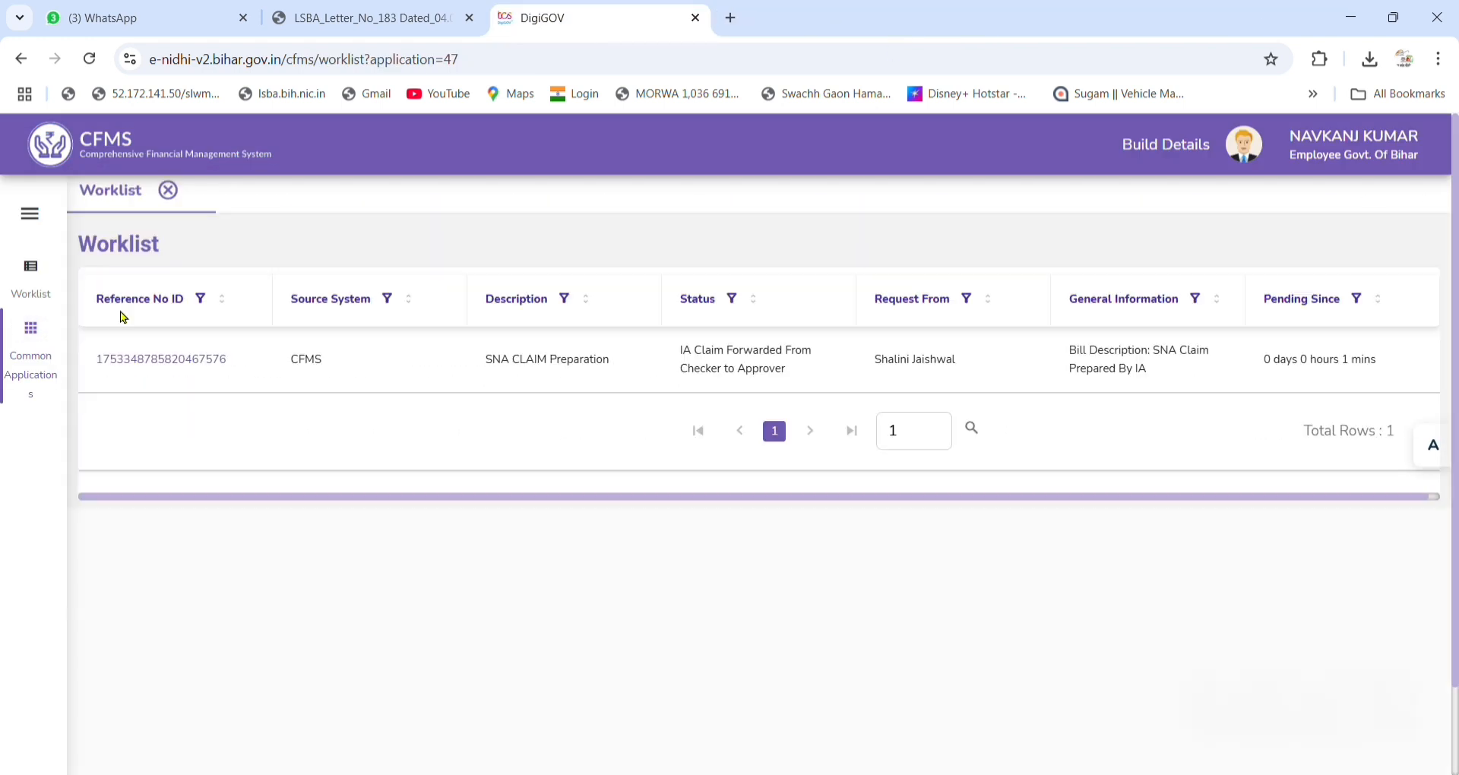
pyautogui.click(184, 357)
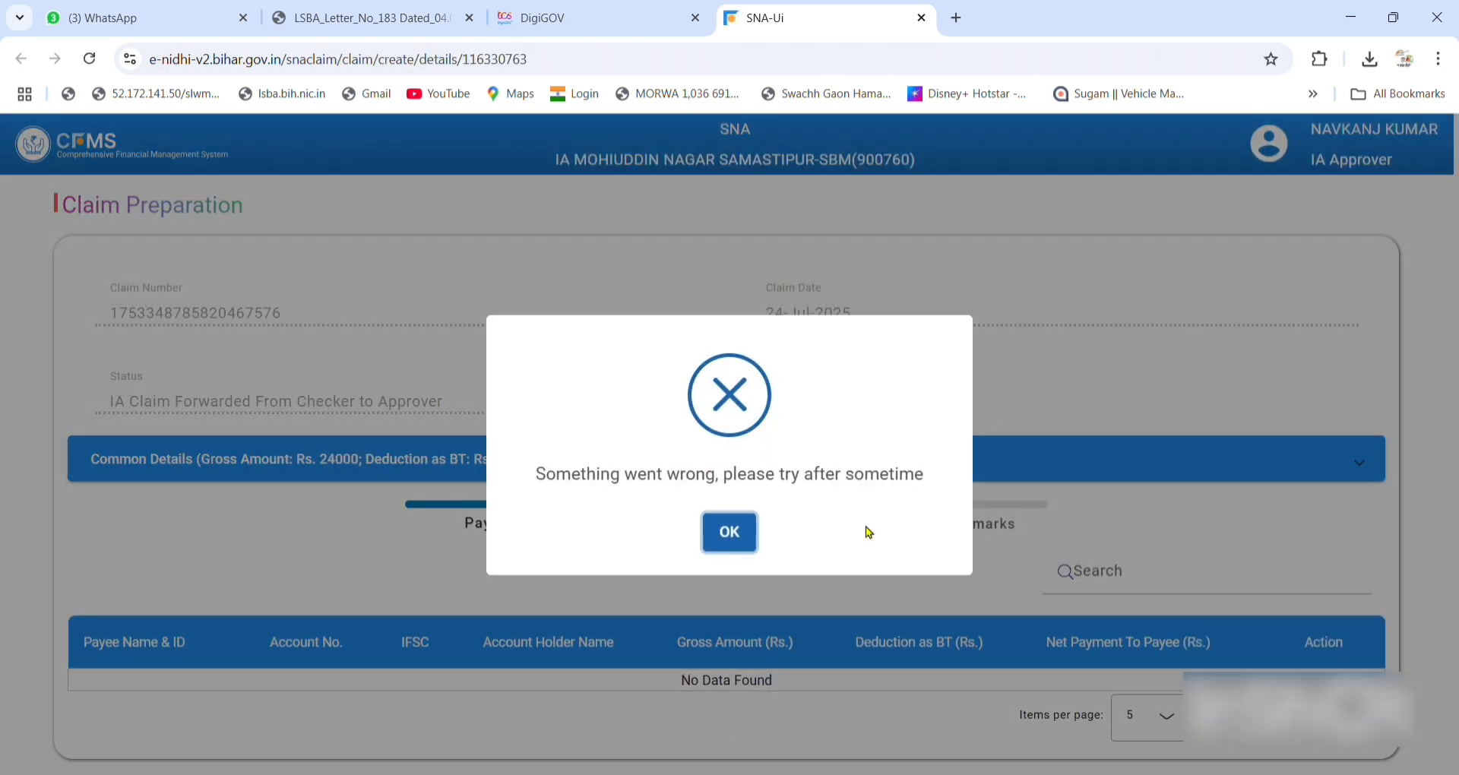
pyautogui.click(720, 532)
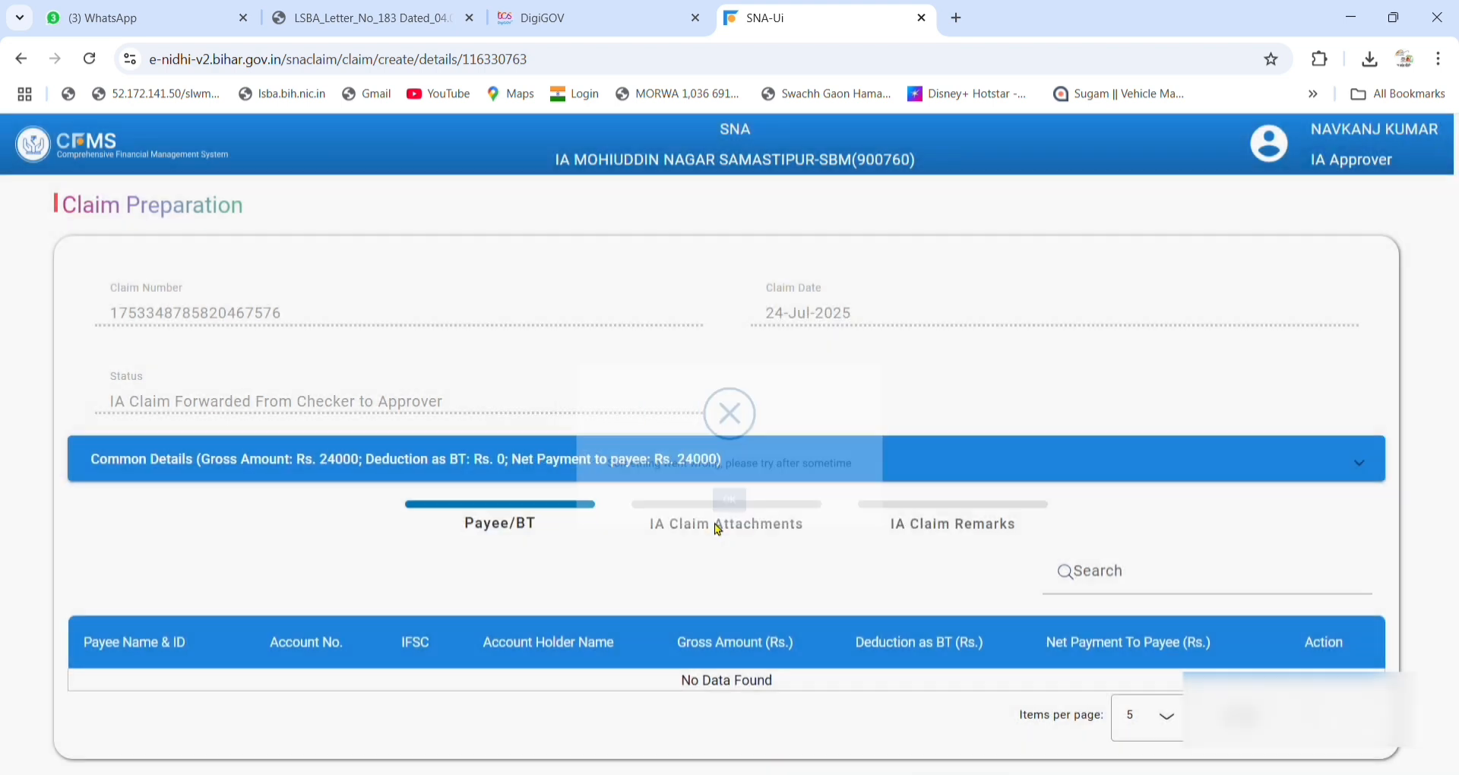
pyautogui.click(921, 18)
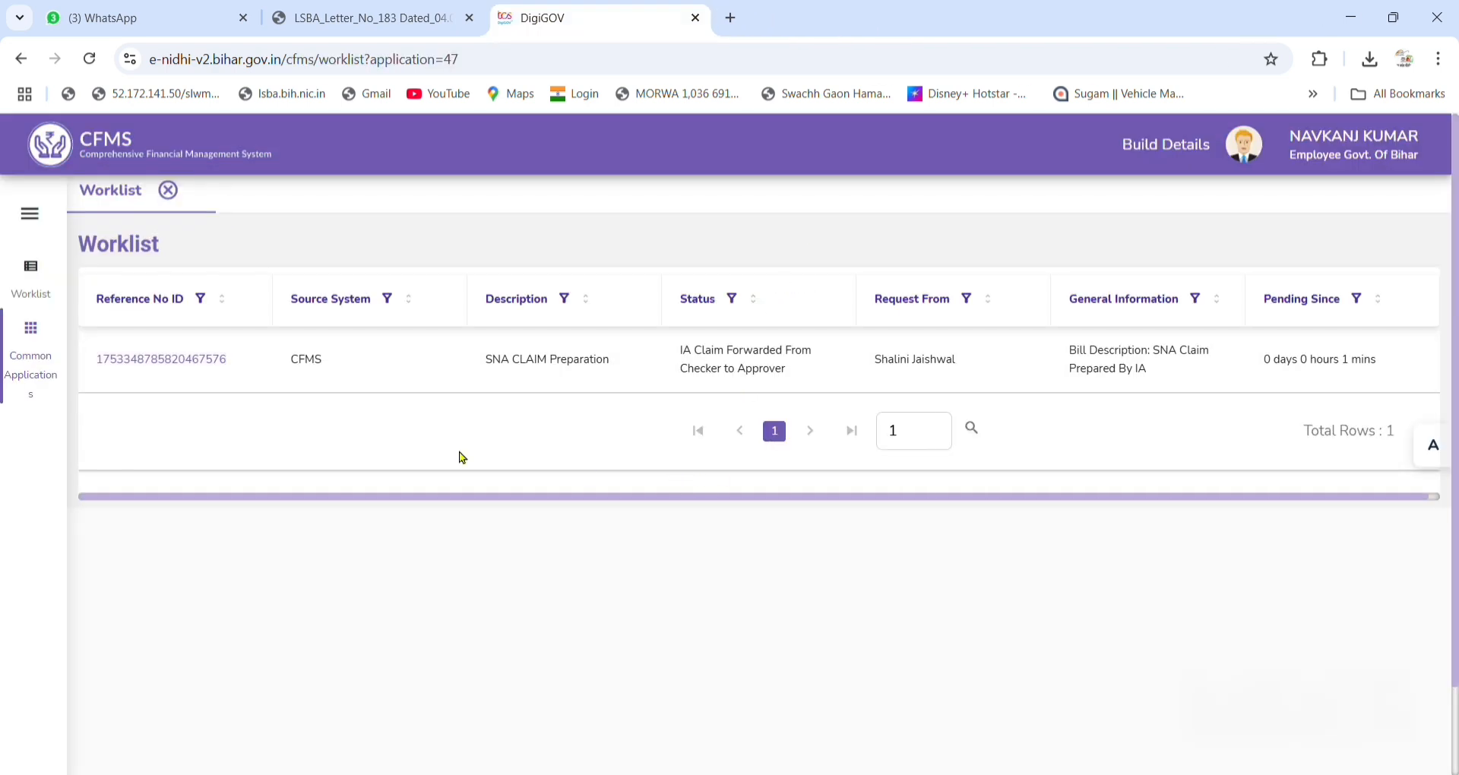
pyautogui.click(170, 359)
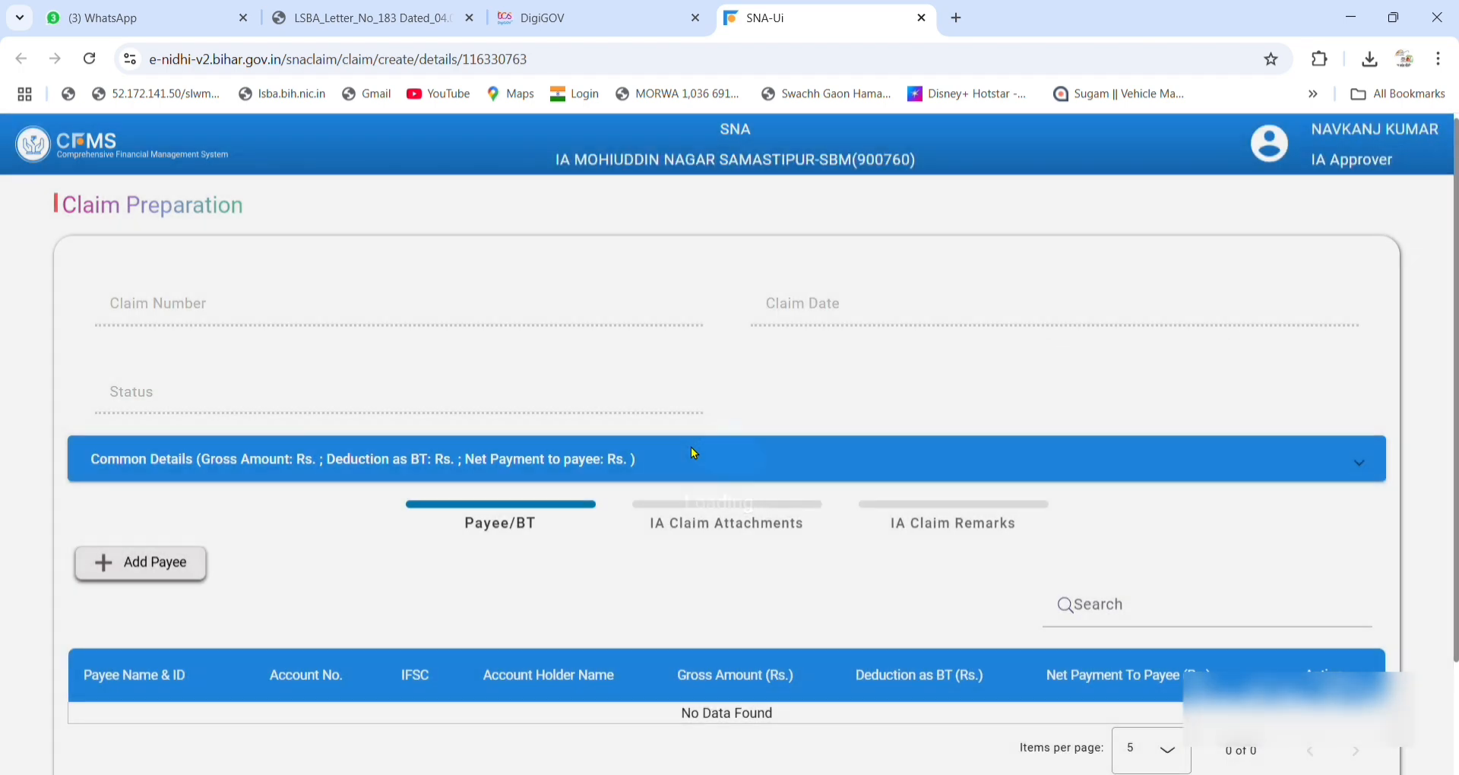
# Approve the claim from the IA Claim Remarks tab, confirming Yes and acknowledging with OK.
pyautogui.scroll(-2, 698, 454)
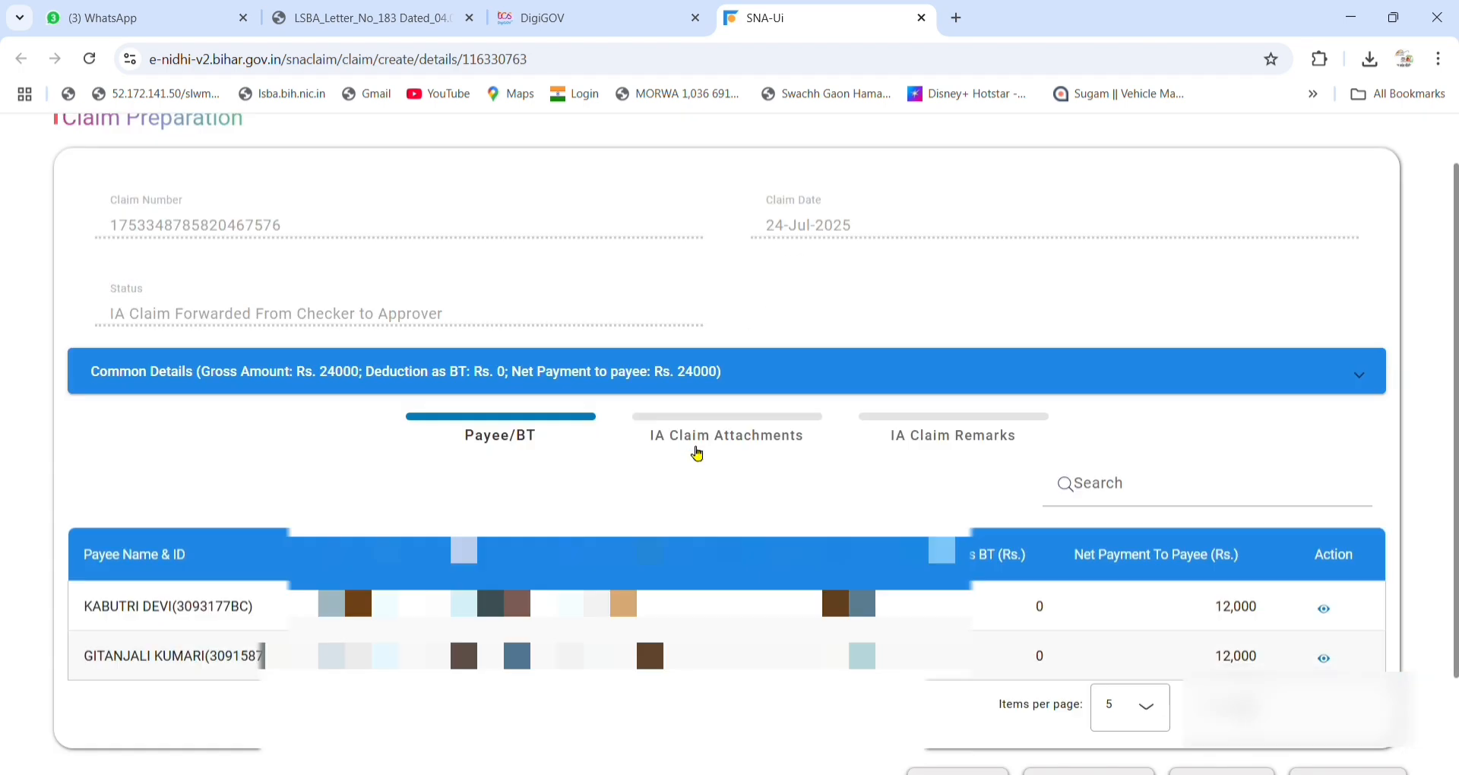
pyautogui.click(948, 351)
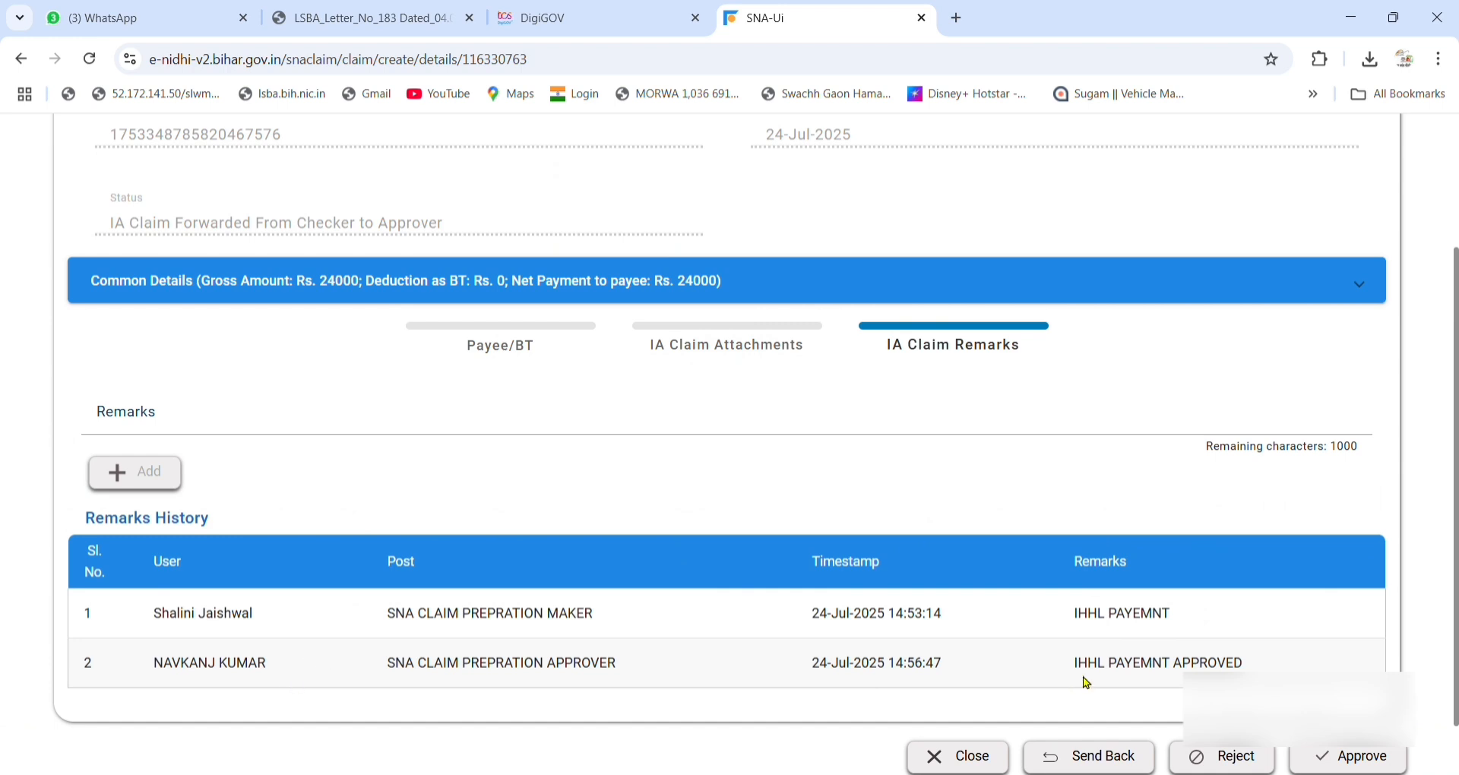
pyautogui.scroll(-1, 909, 674)
pyautogui.click(1178, 693)
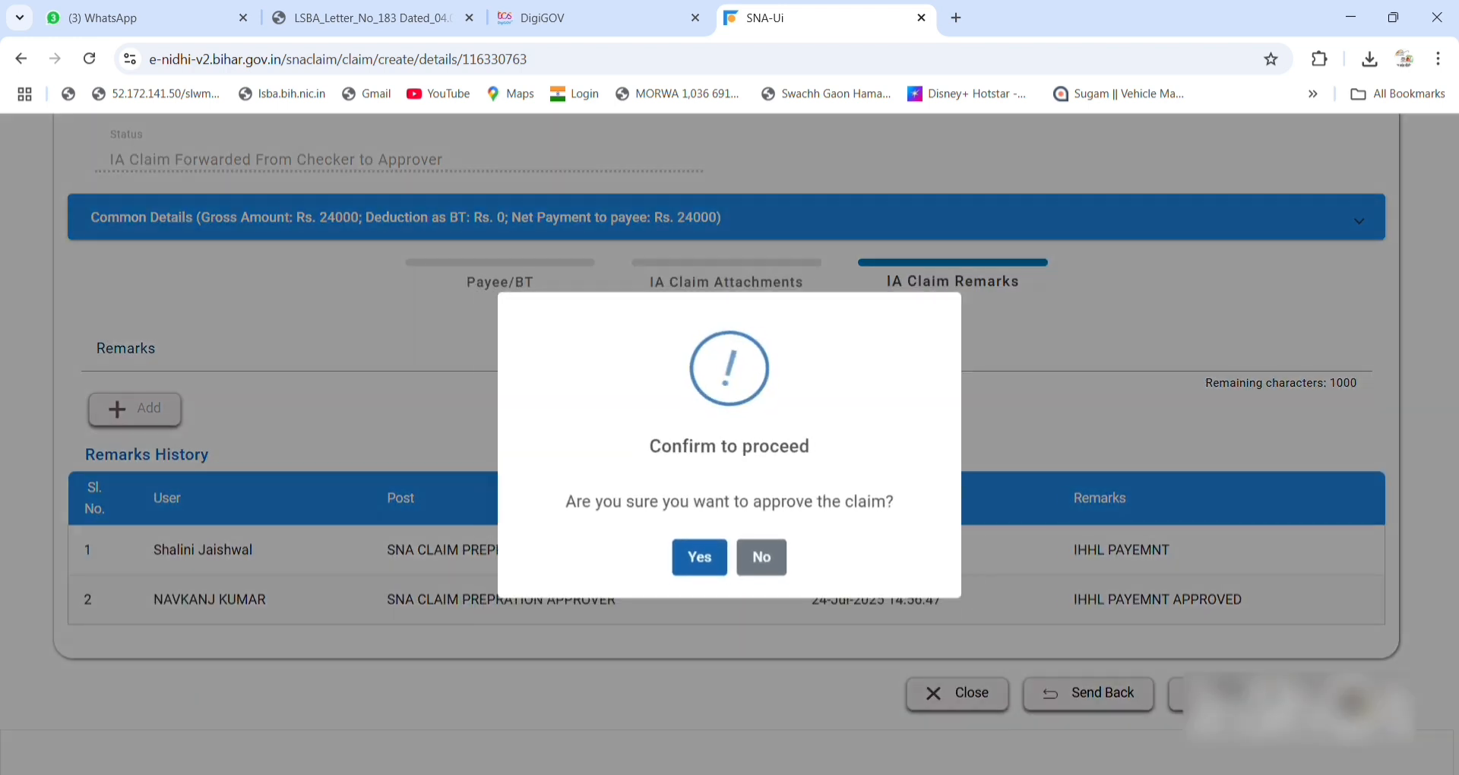
pyautogui.click(691, 560)
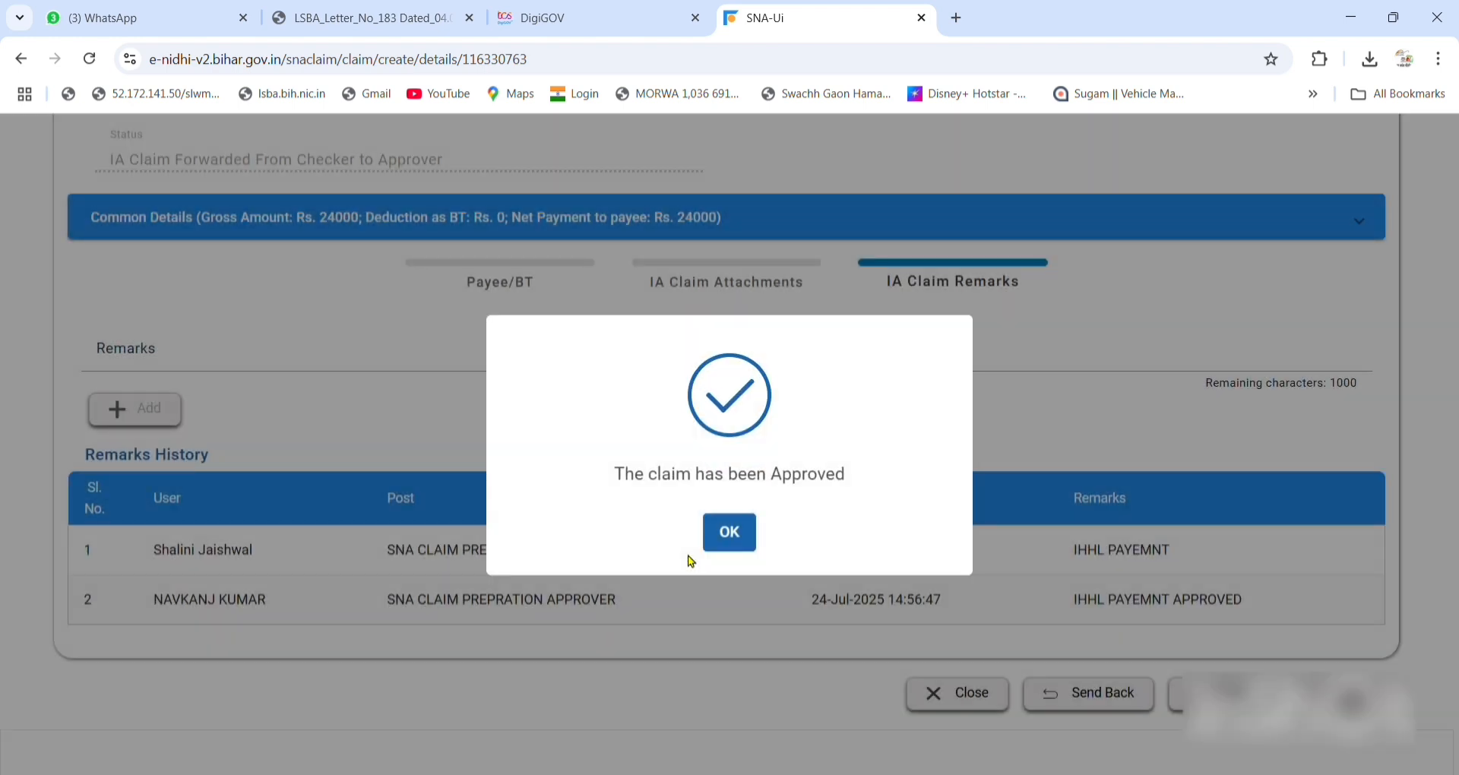
pyautogui.click(726, 537)
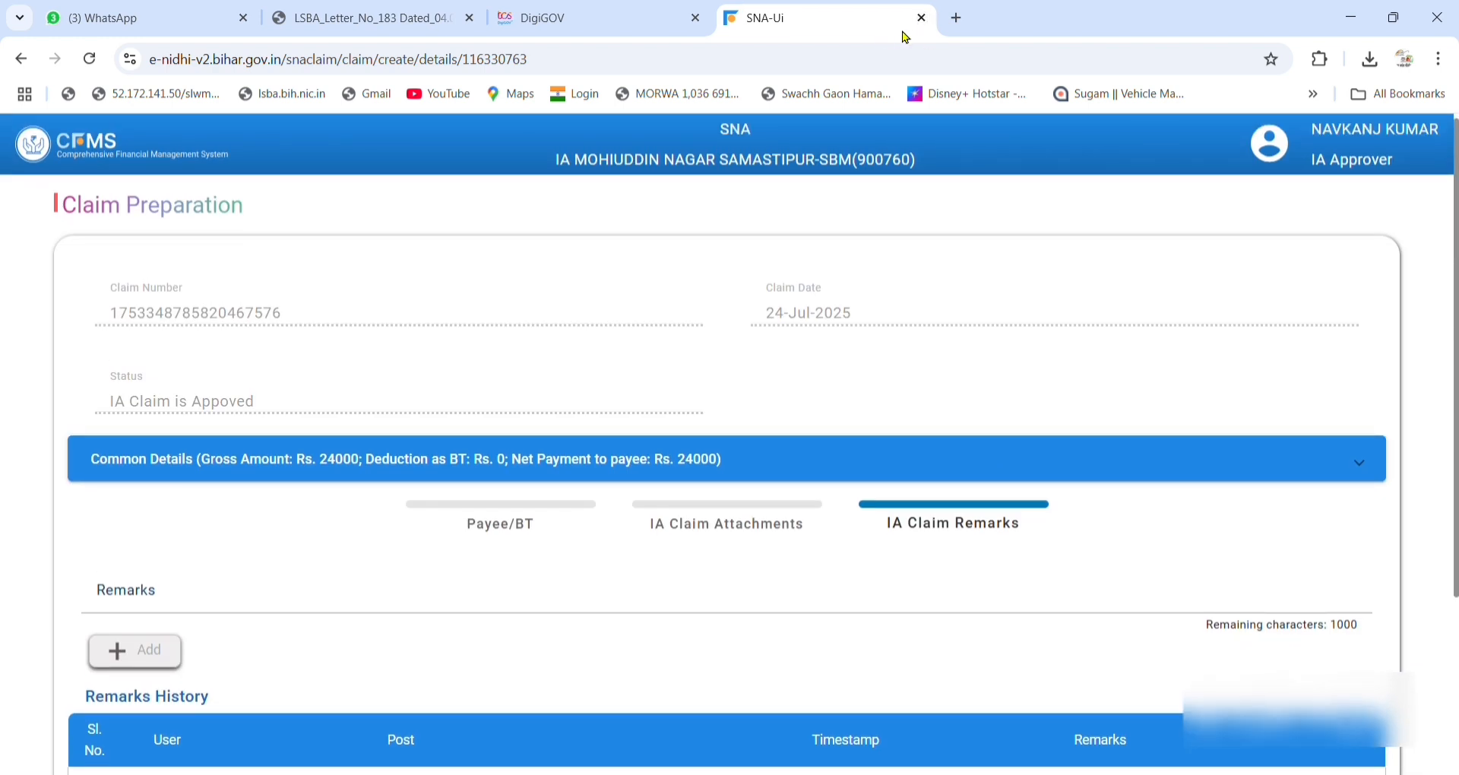
# Close the approved claim page and log out of CFMS.
pyautogui.click(922, 17)
pyautogui.click(1265, 164)
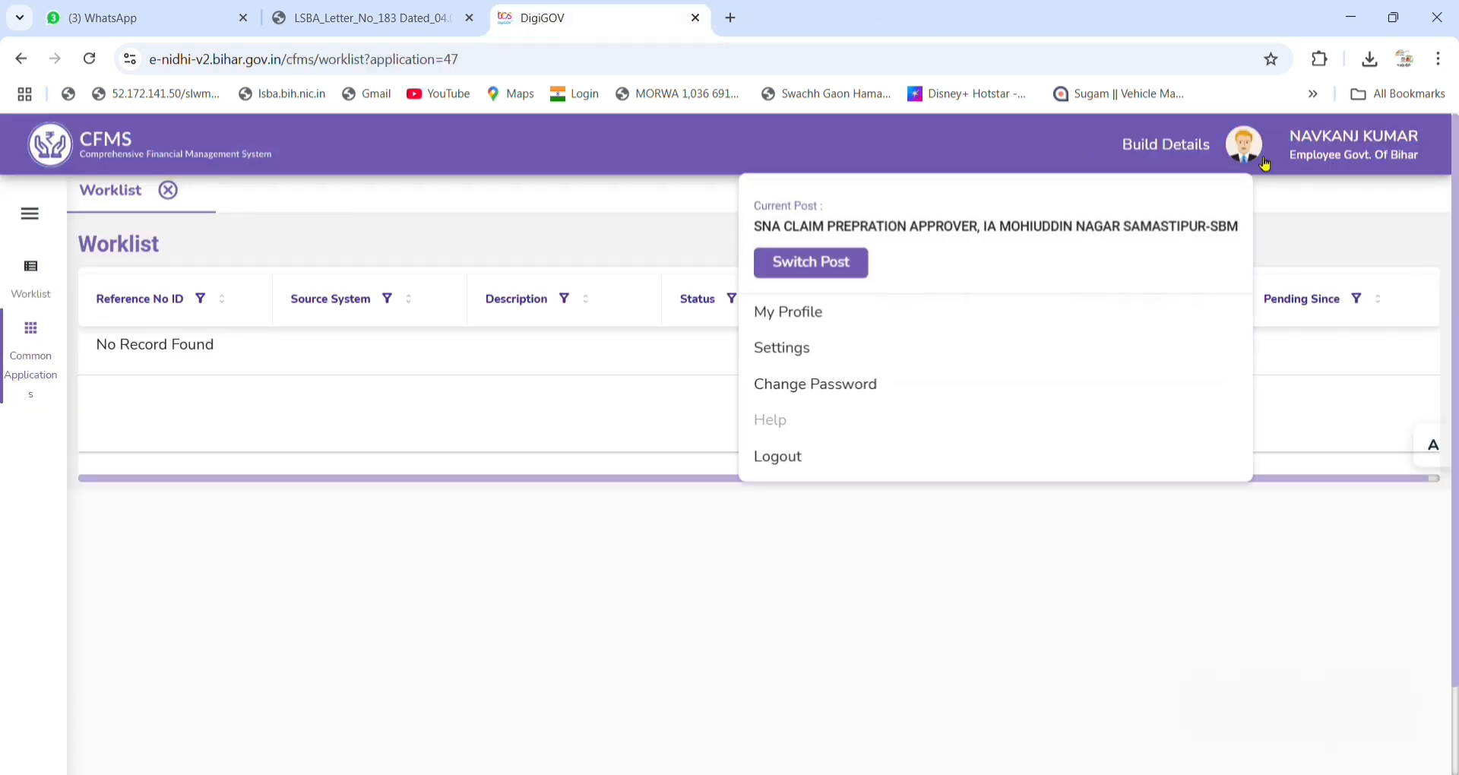
pyautogui.click(794, 460)
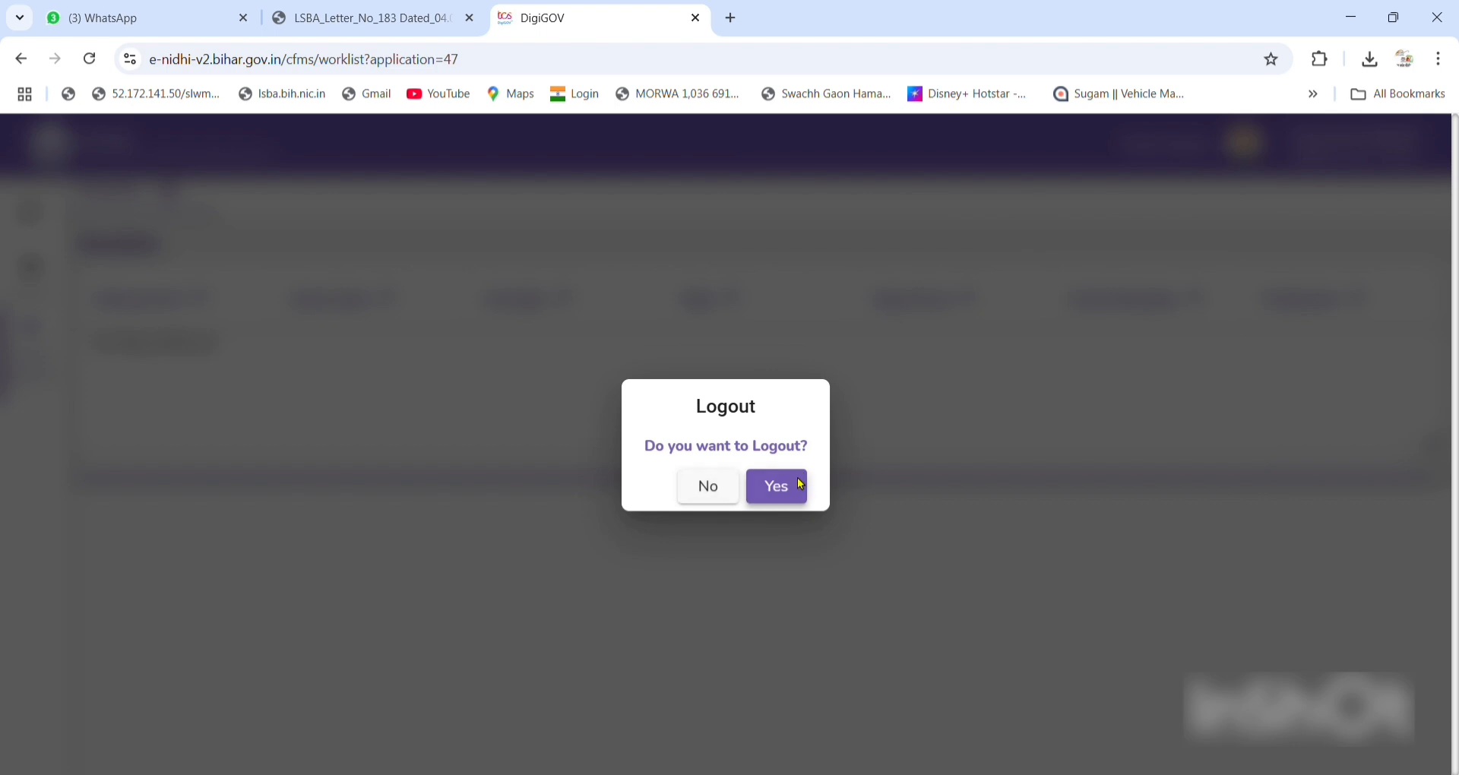
pyautogui.click(801, 484)
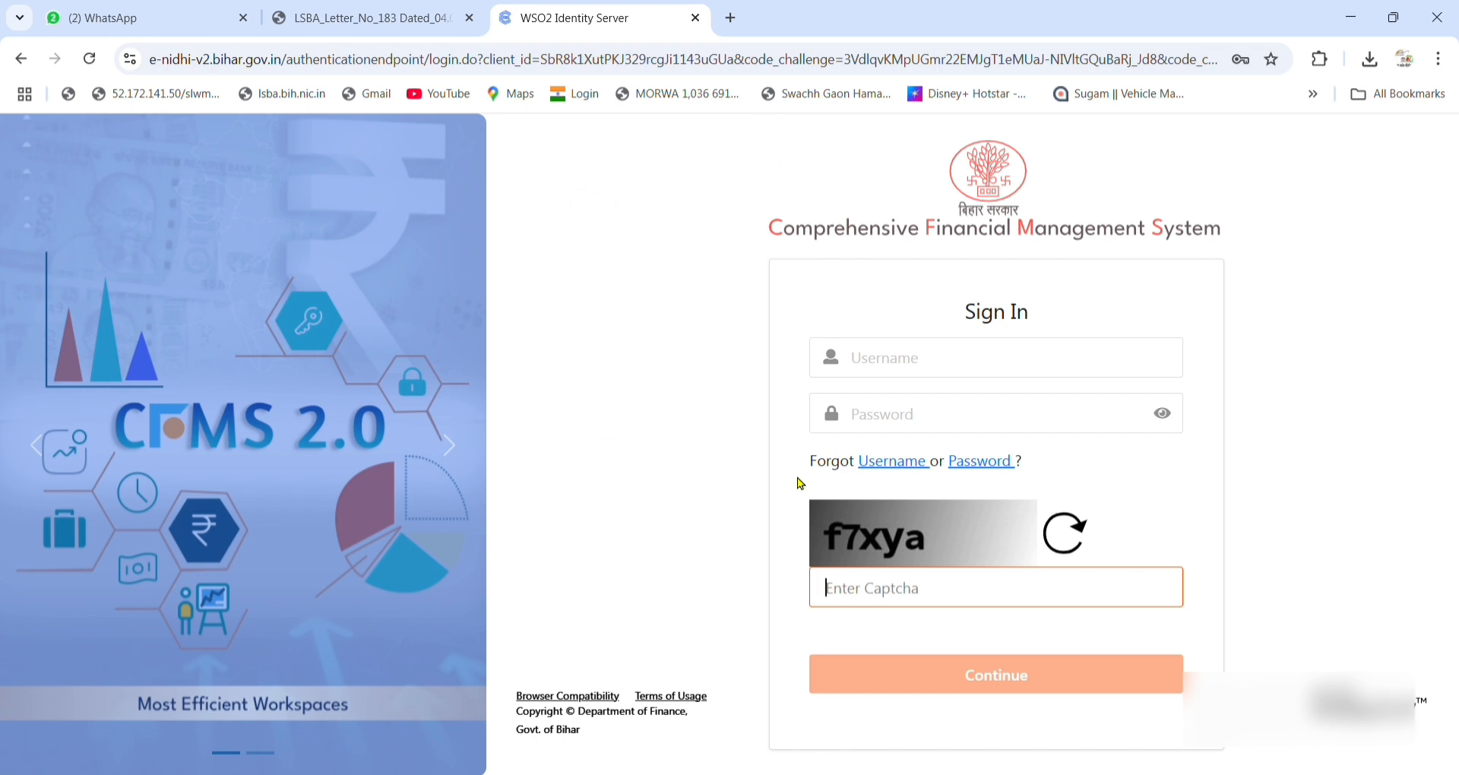
# Sign in again with username, password and captcha, and go to the confirmation code field.
pyautogui.write('s')
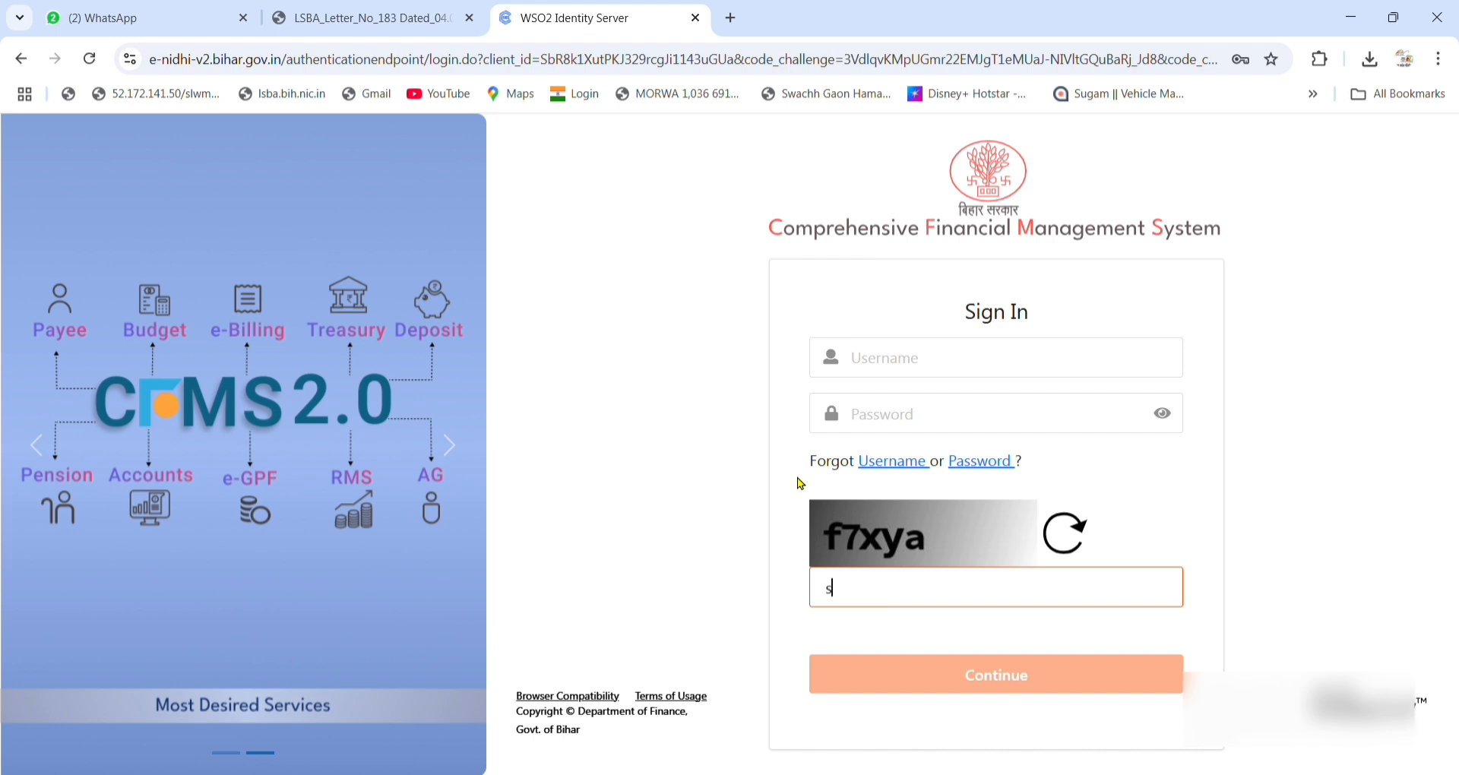
pyautogui.click(963, 366)
pyautogui.write('sh')
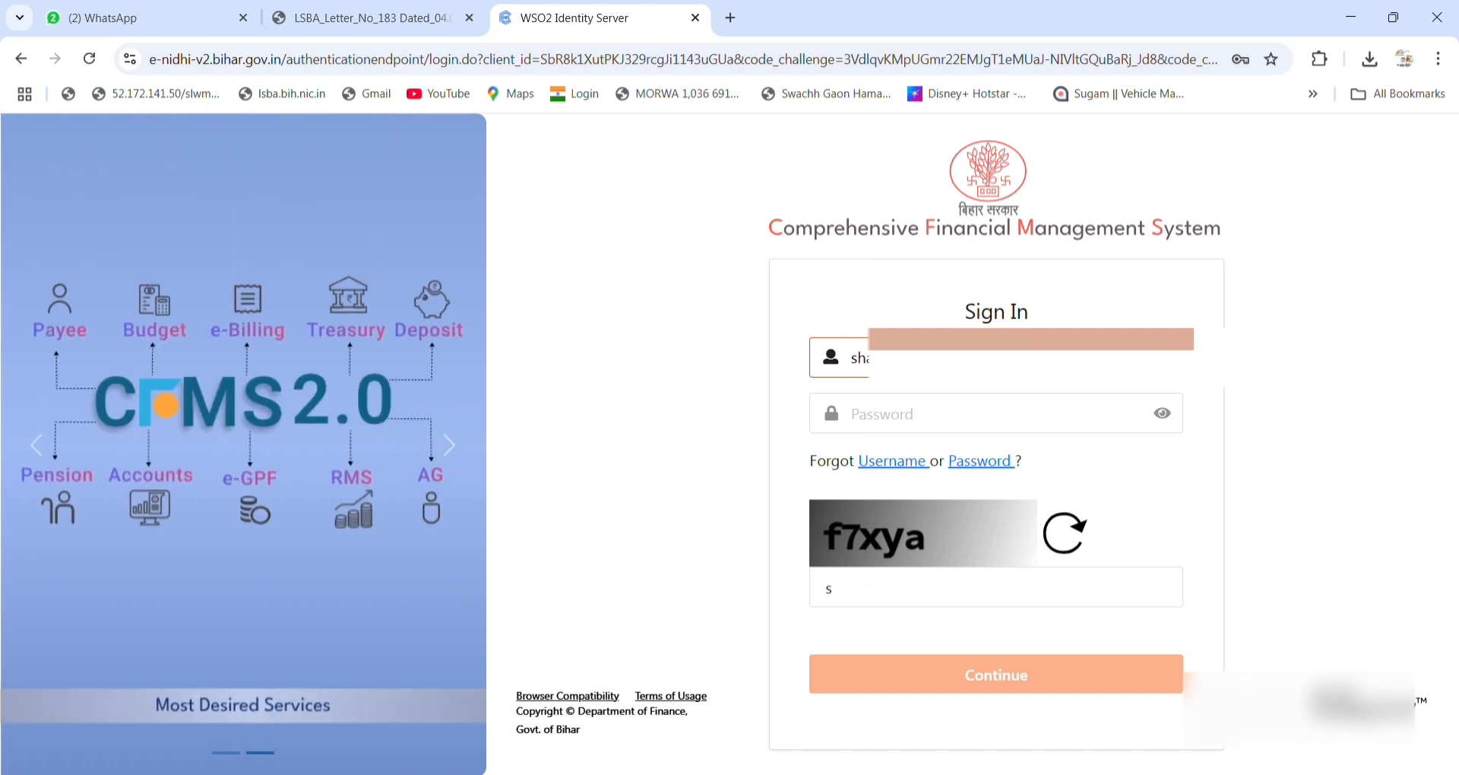
pyautogui.click(943, 427)
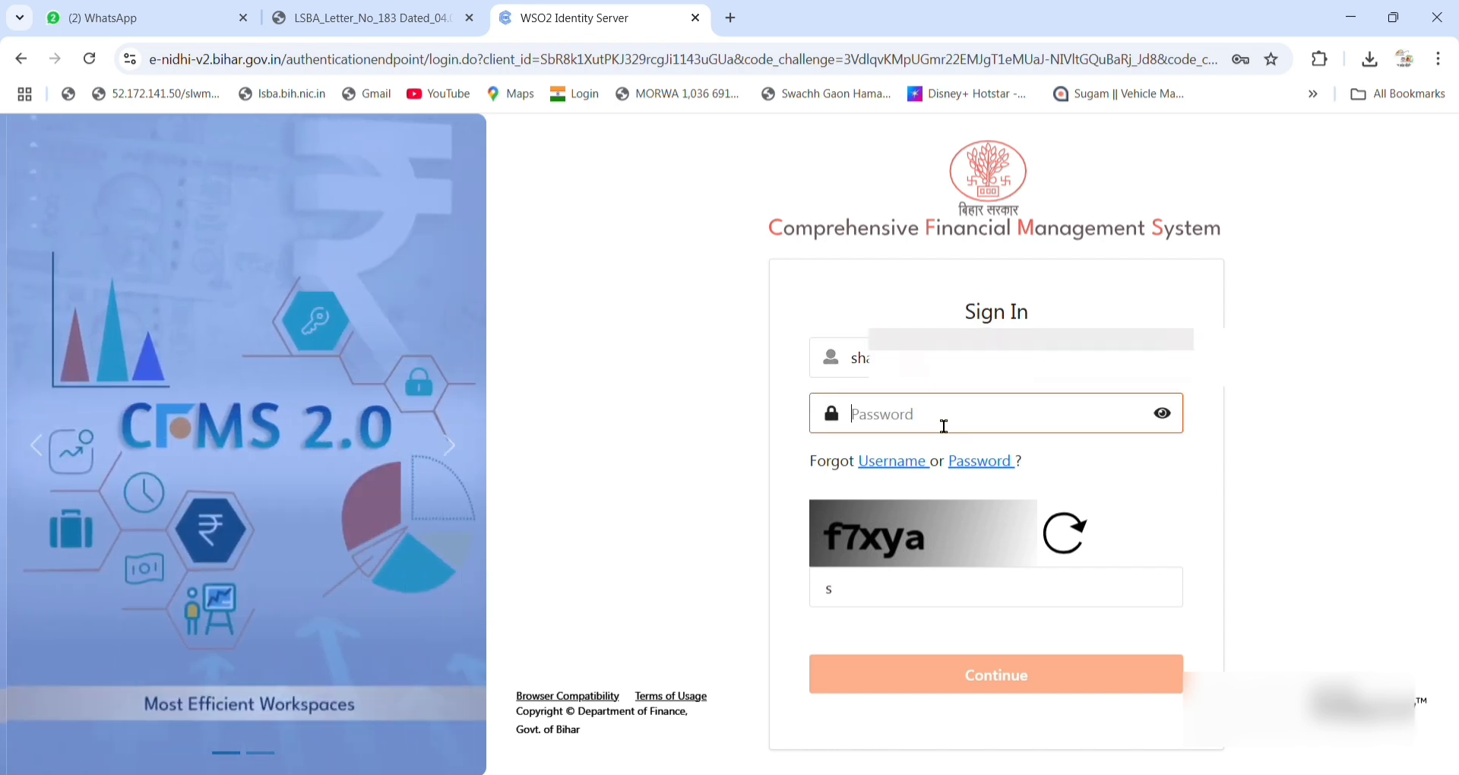
pyautogui.write('••••')
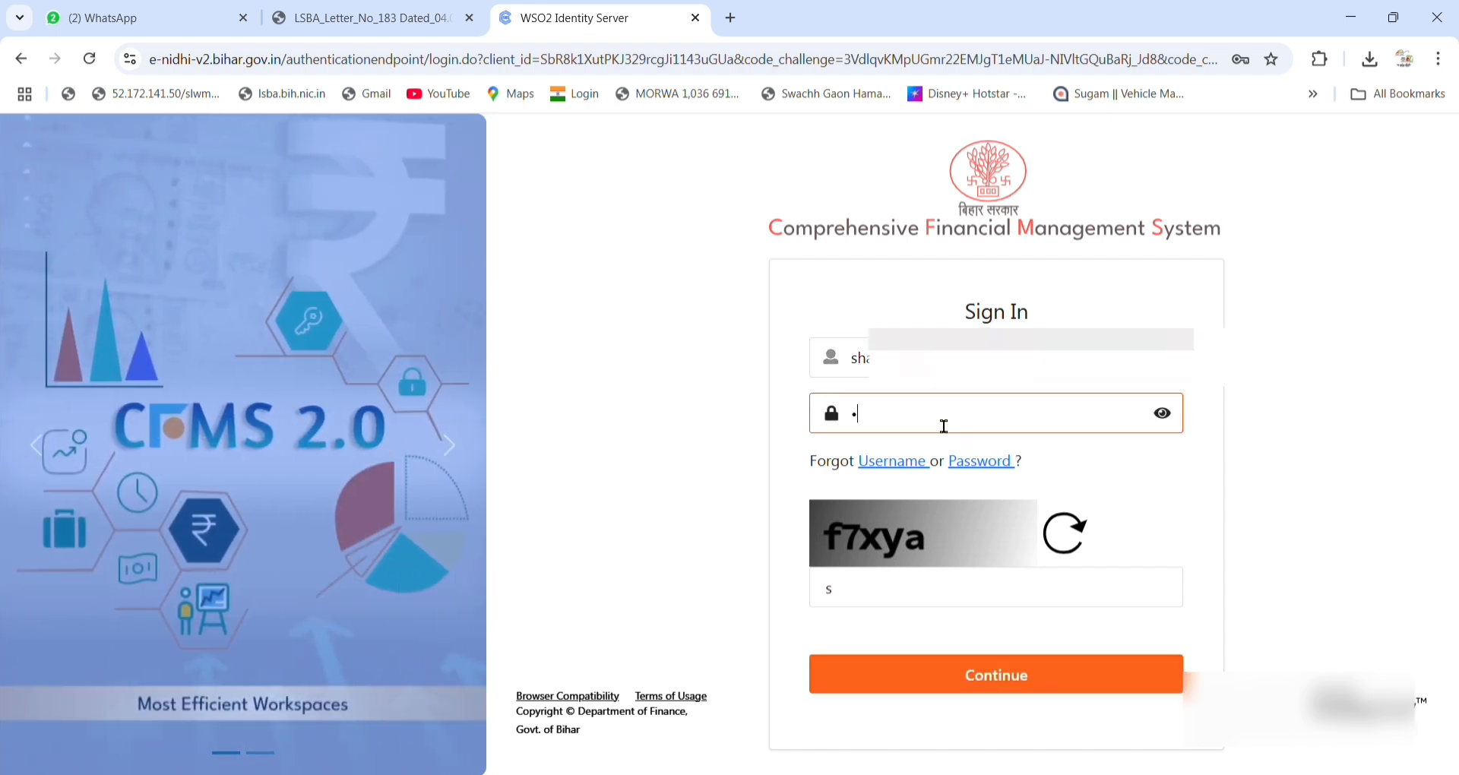
pyautogui.write('••••')
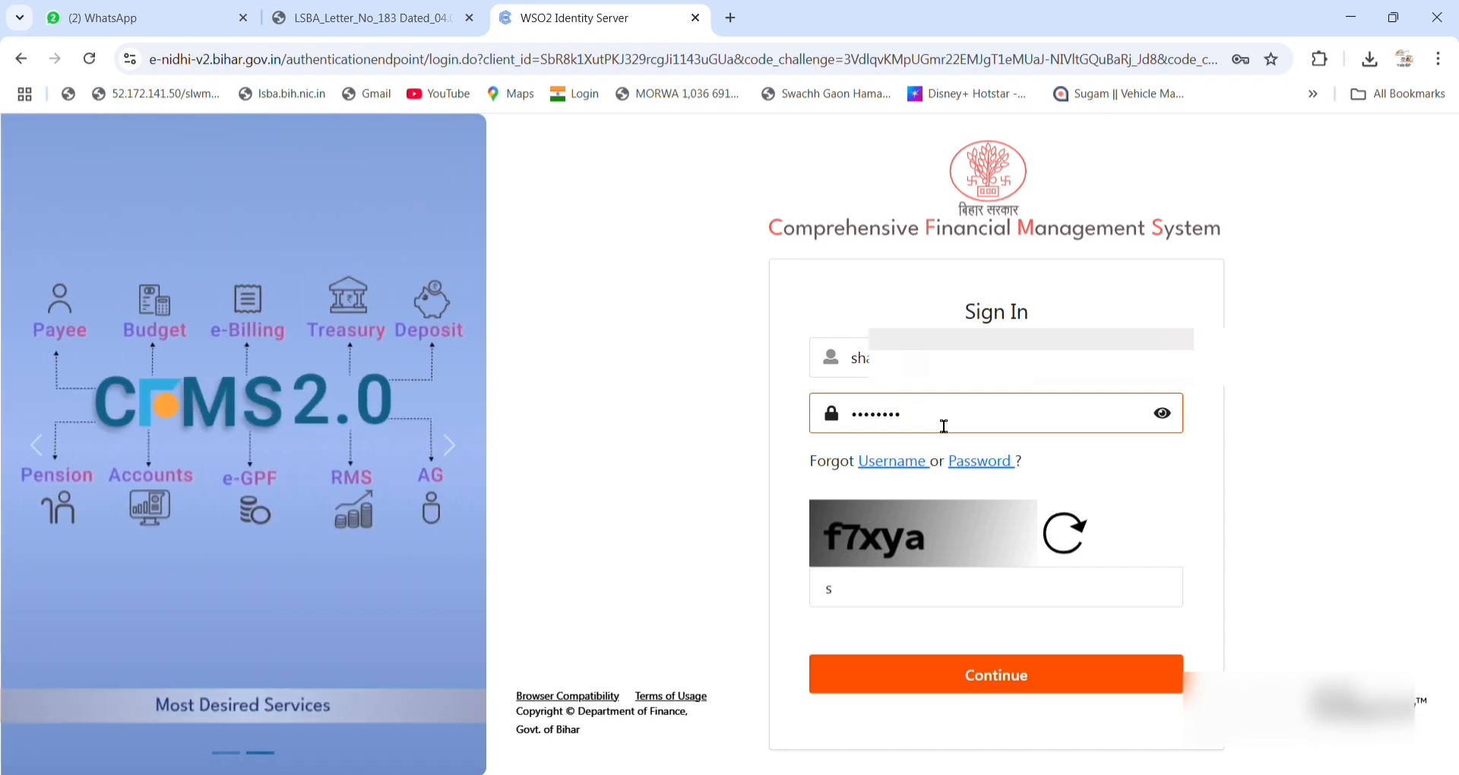
pyautogui.write('••')
pyautogui.click(851, 606)
pyautogui.write('s')
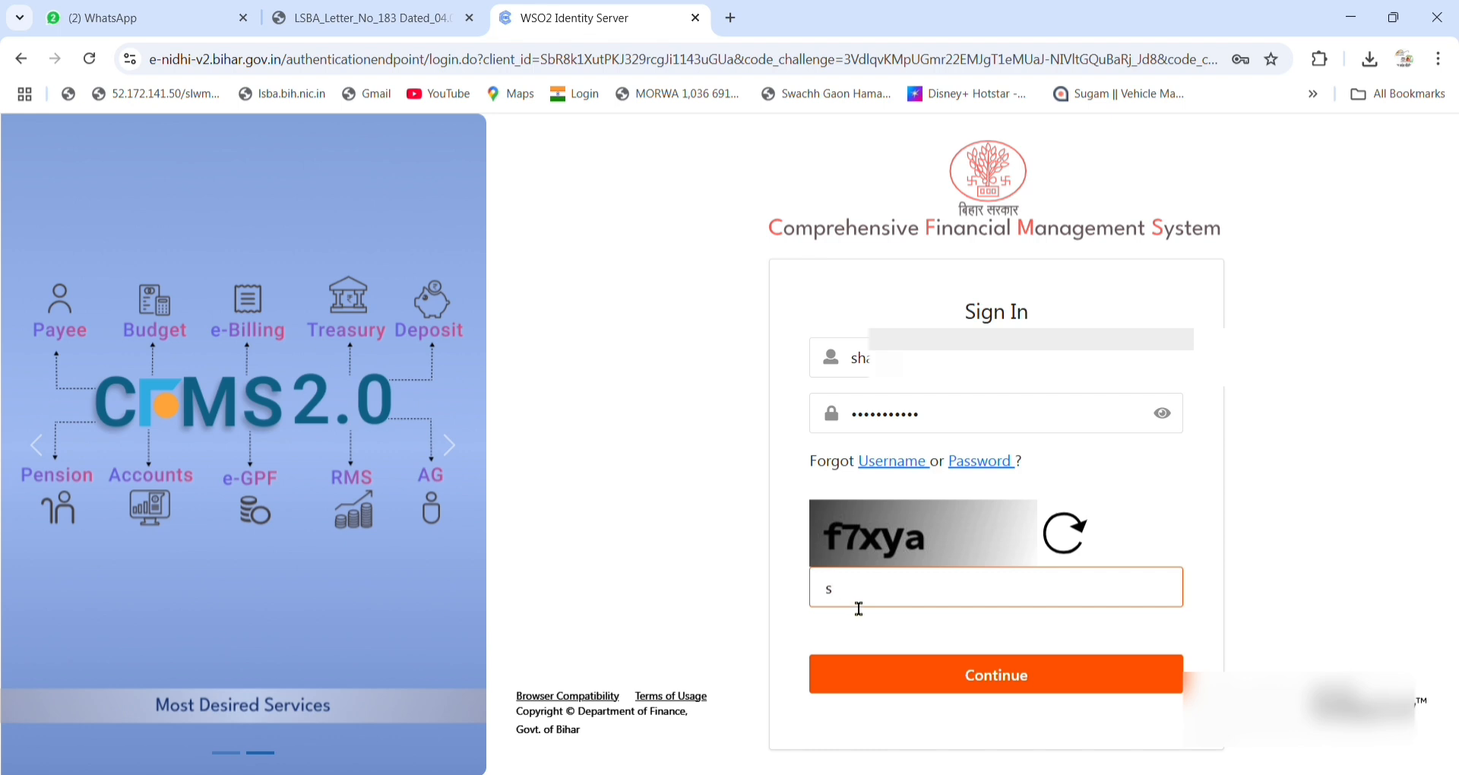
pyautogui.press('BackSpace')
pyautogui.write('f7xya')
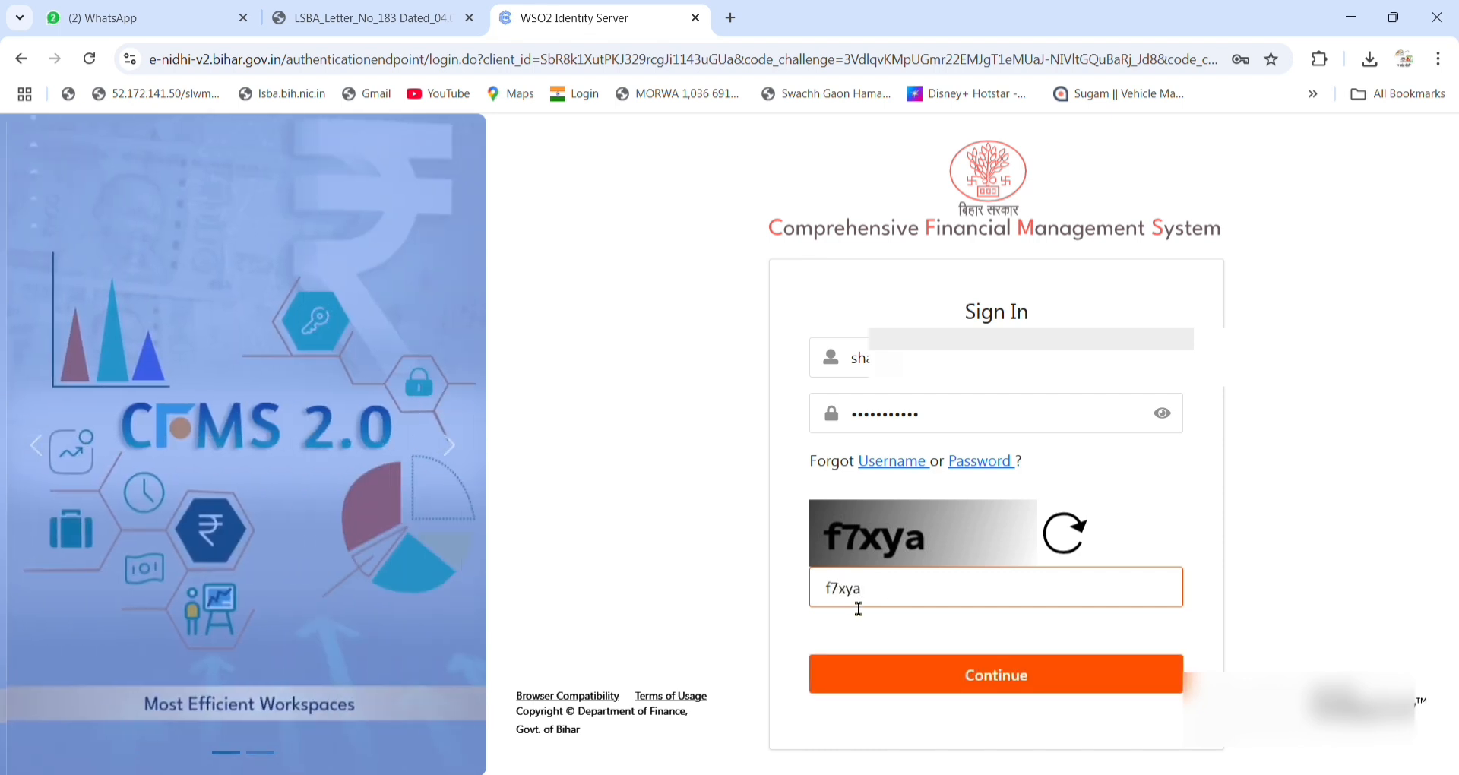
pyautogui.click(1056, 684)
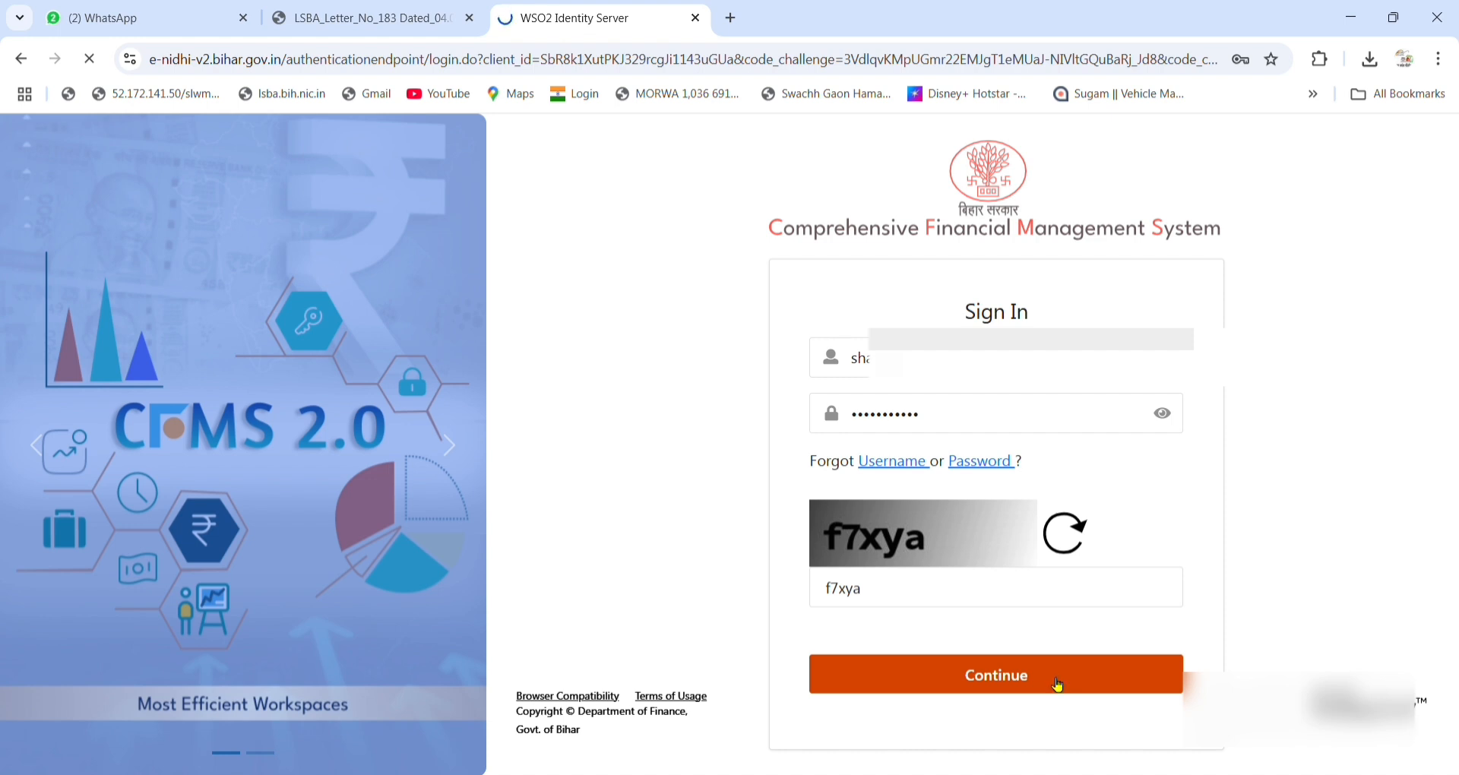
pyautogui.click(980, 516)
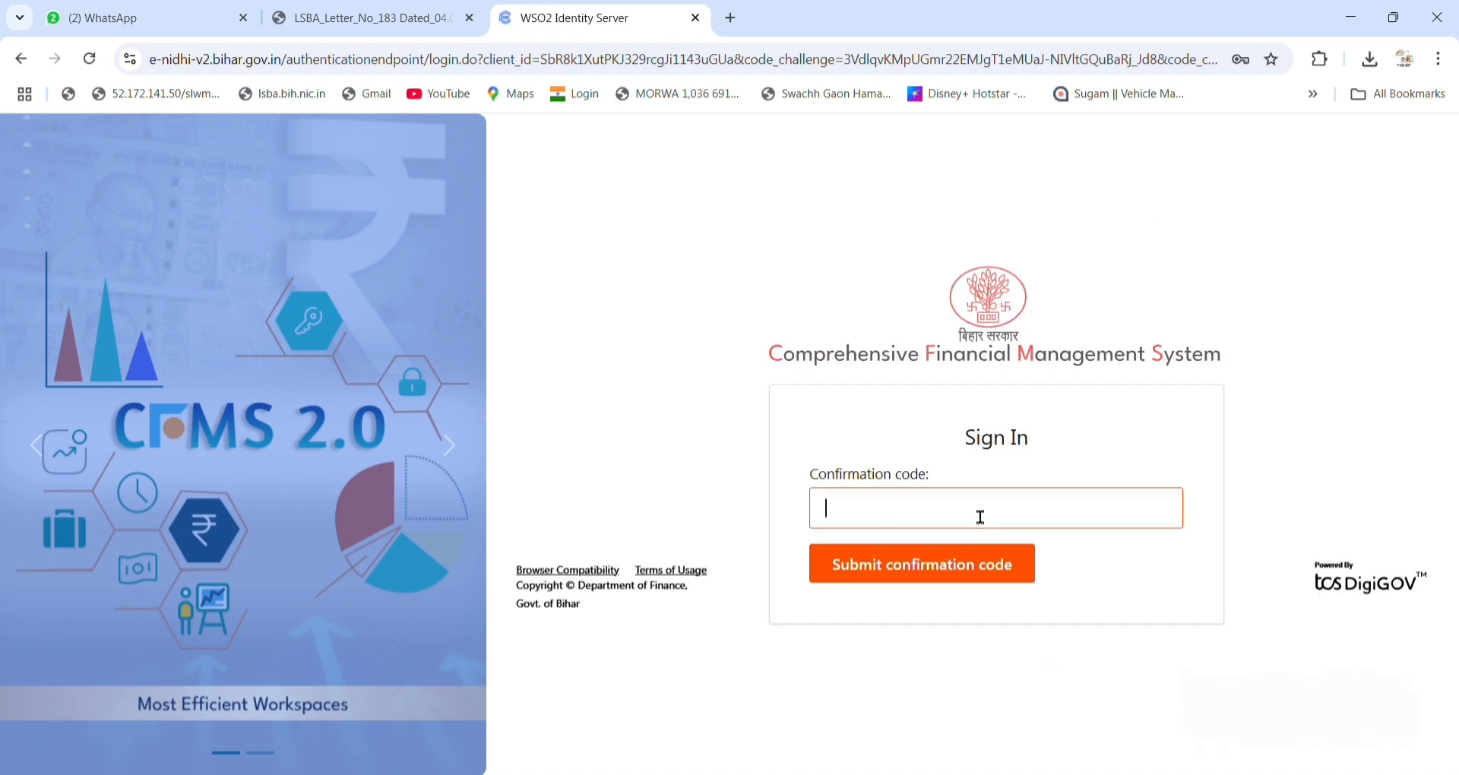
# Submit the confirmation code, pick the EXPENDITURE SECTION MAKER post, and open Common Applications.
pyautogui.write('••••••')
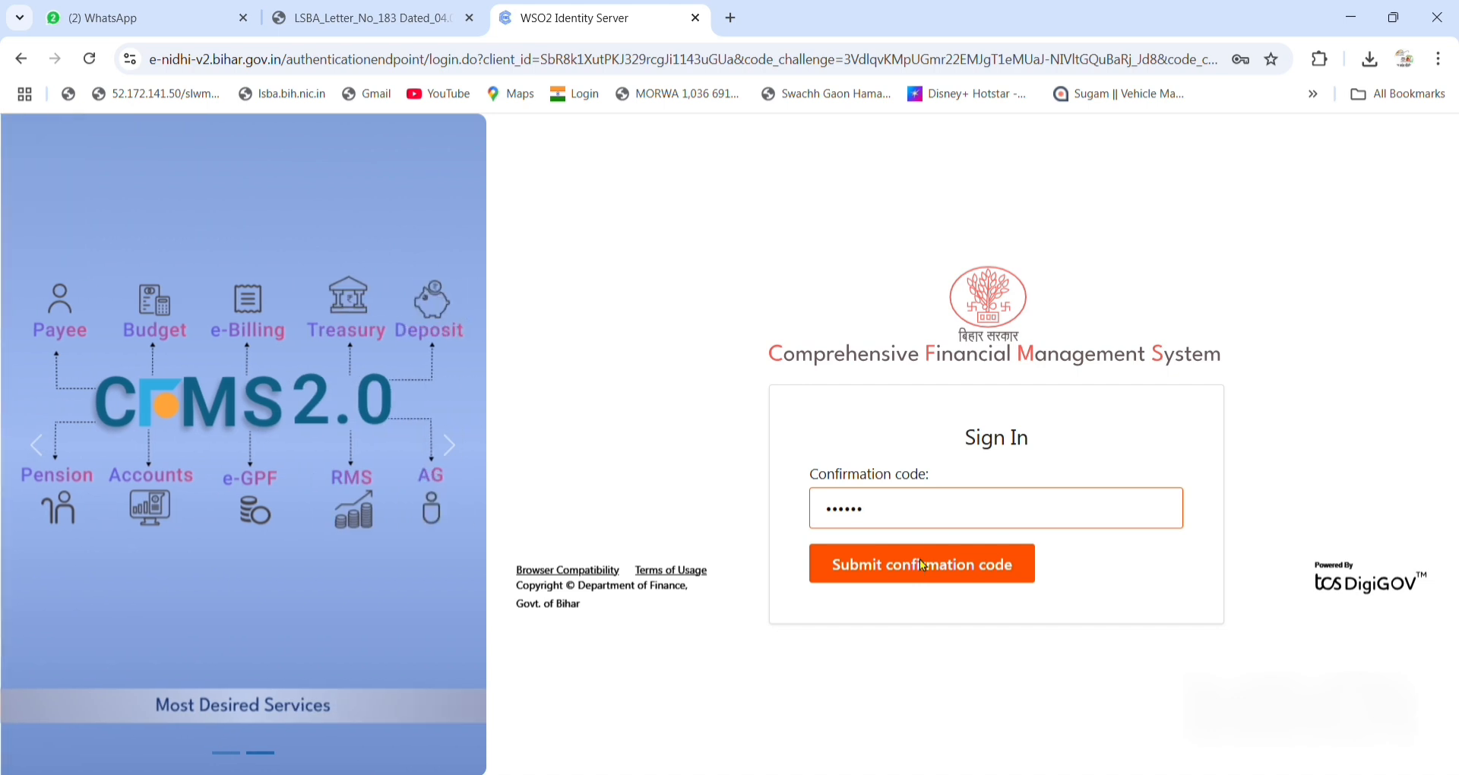
pyautogui.click(922, 562)
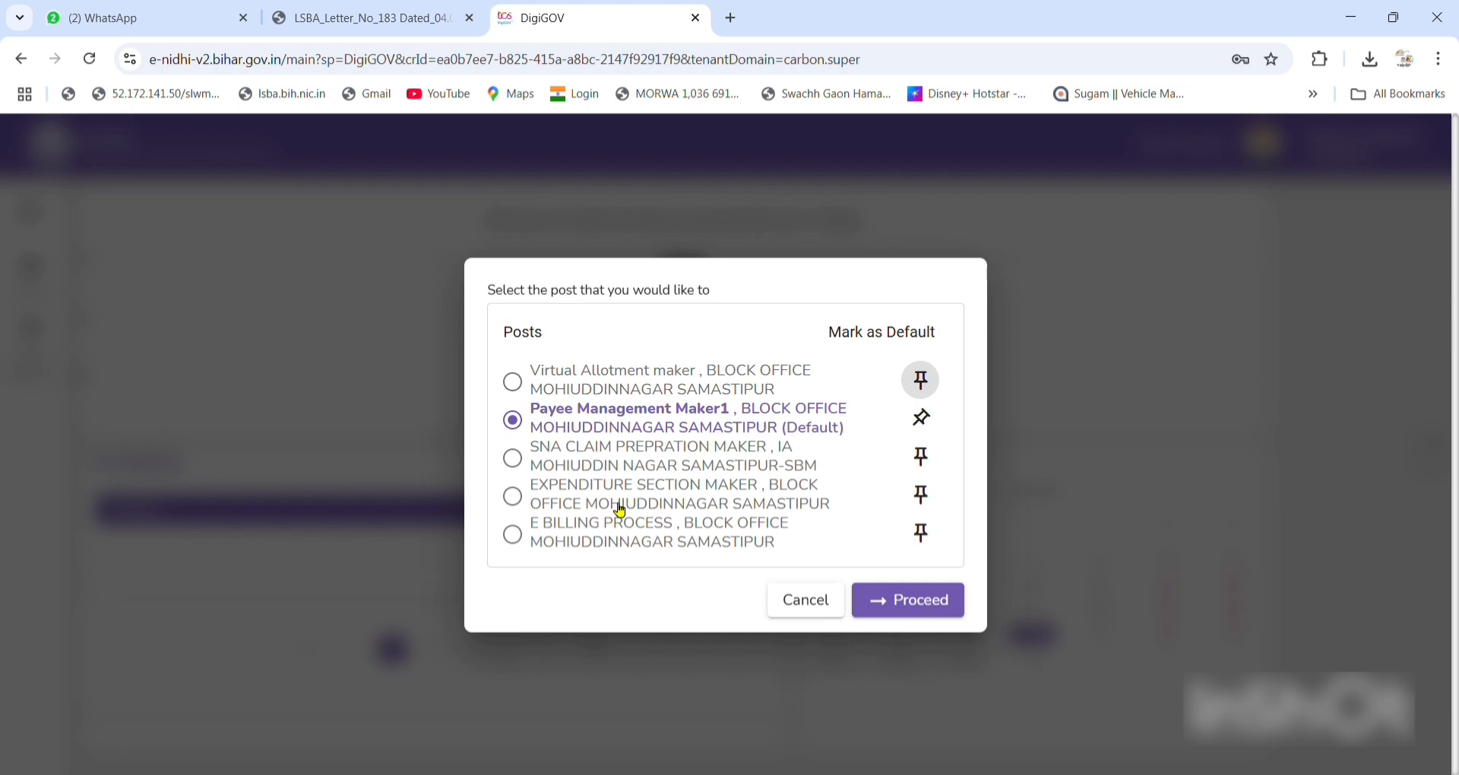
pyautogui.click(525, 503)
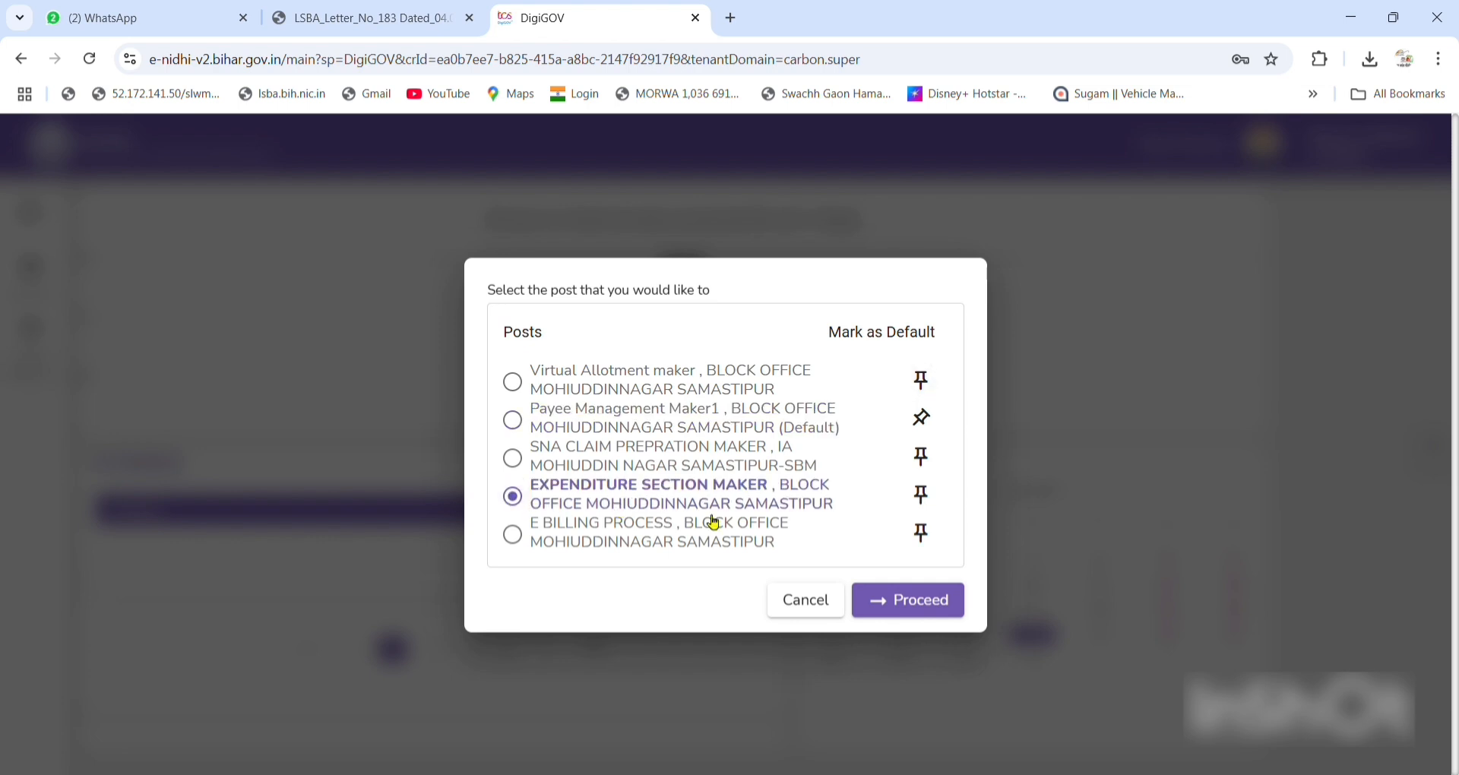
pyautogui.click(909, 600)
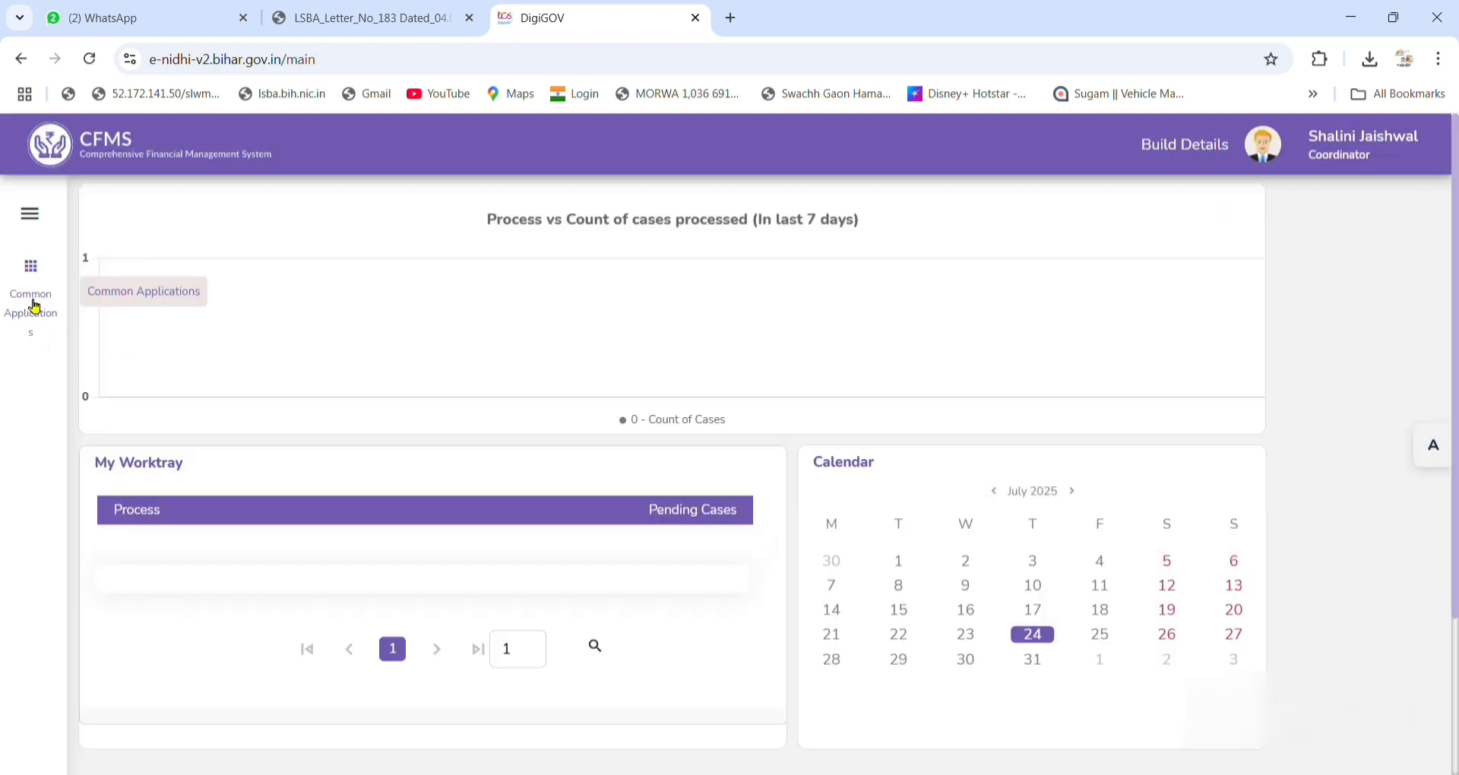
pyautogui.click(34, 307)
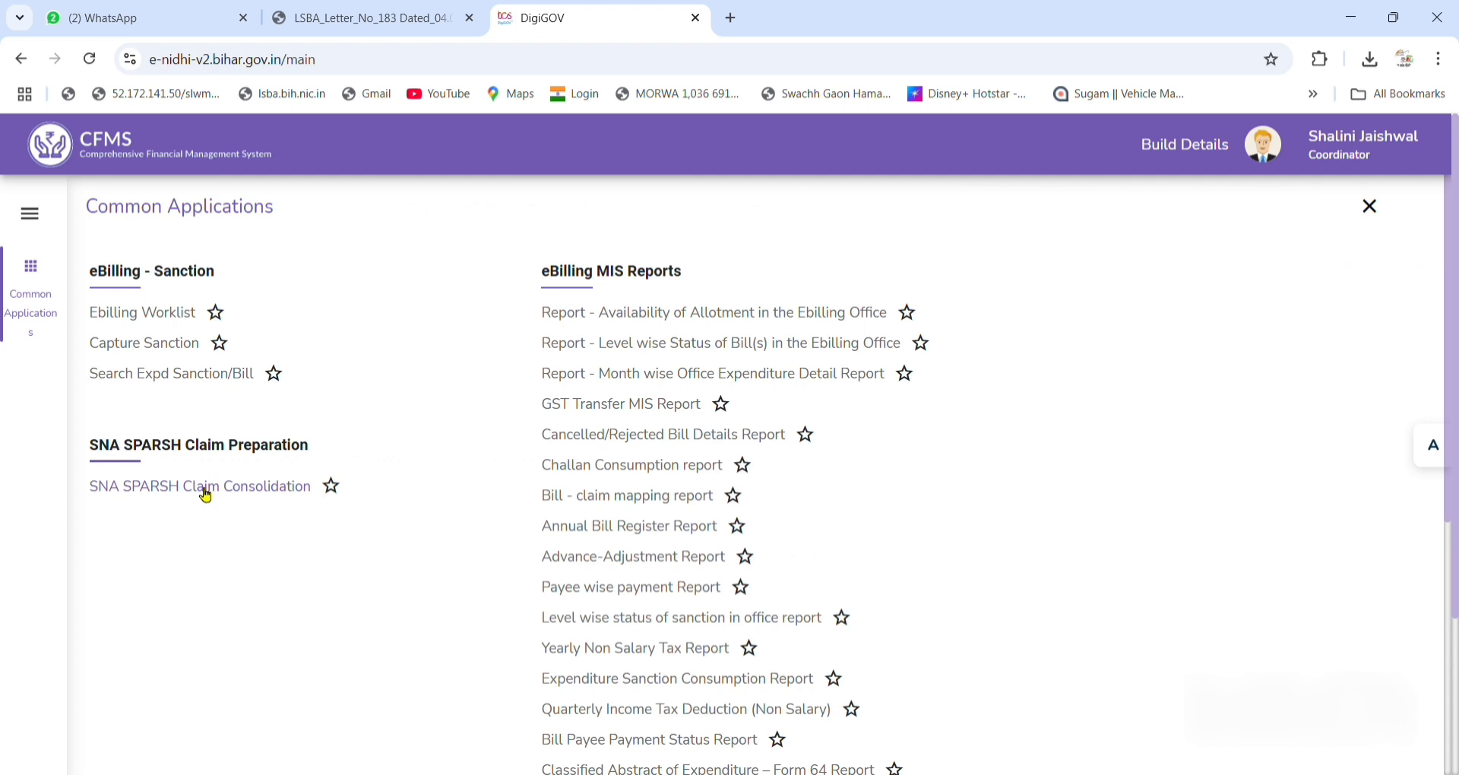
# Reconfirm the Expenditure Section Maker post, then open SNA SPARSH Claim Consolidation.
pyautogui.moveTo(202, 490); pyautogui.dragTo(202, 524)
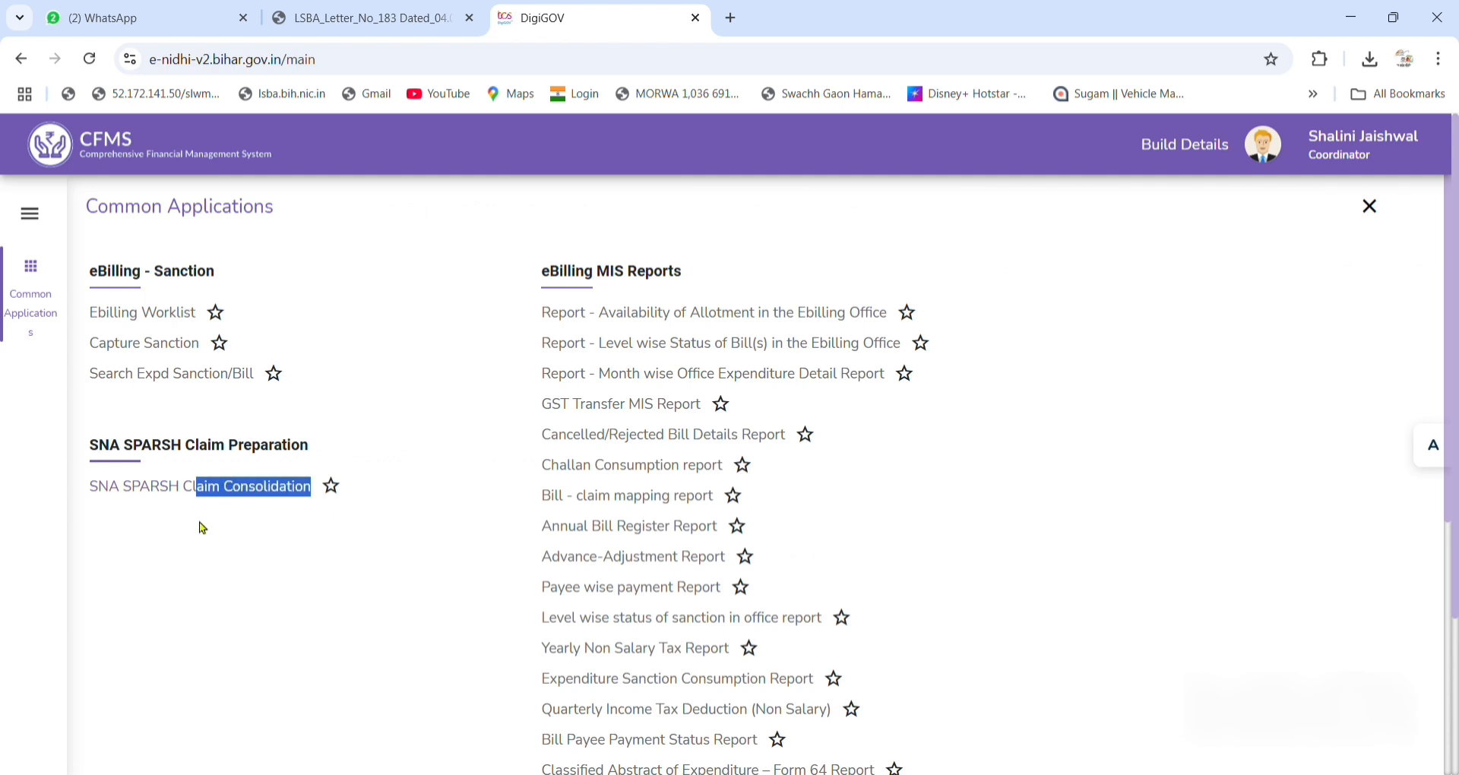
pyautogui.click(1263, 145)
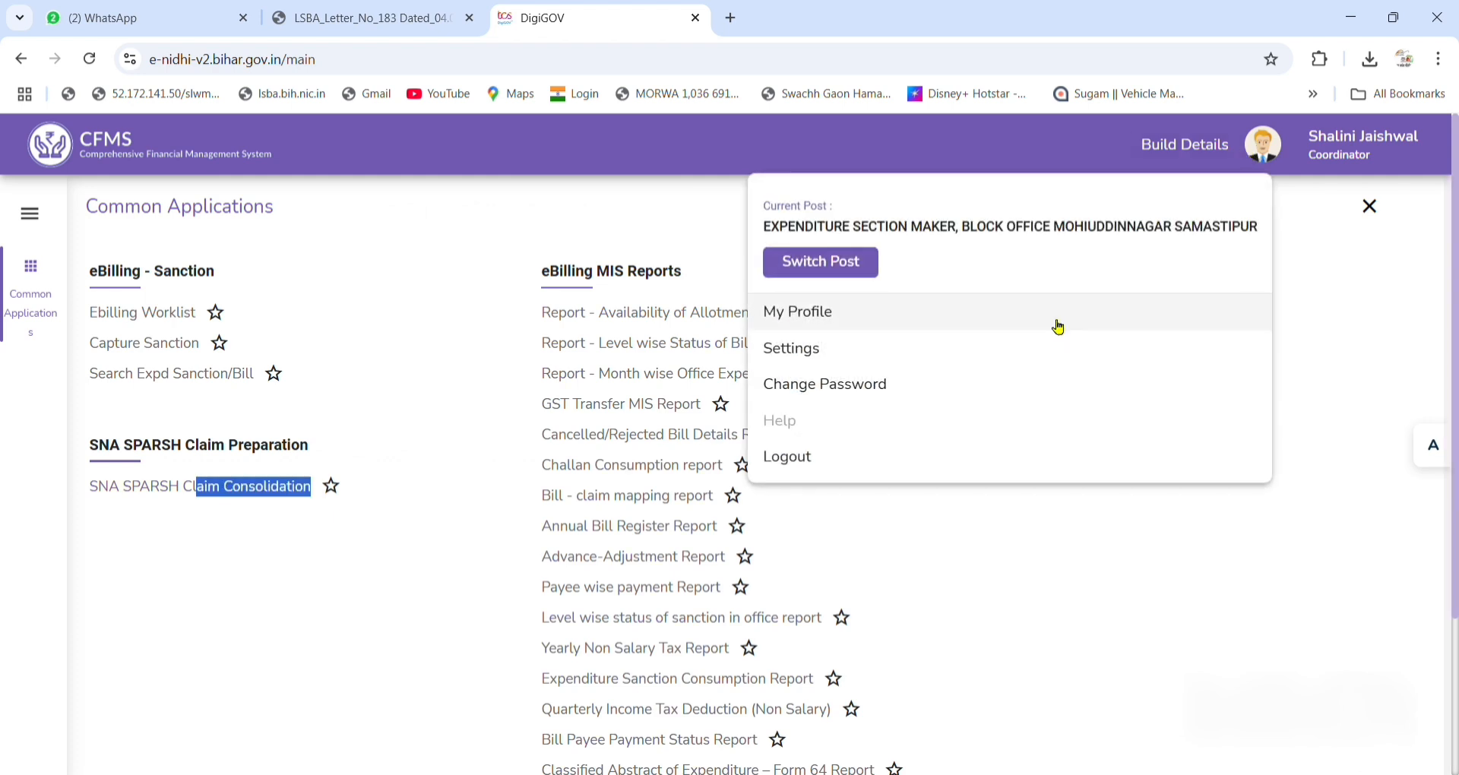
pyautogui.click(825, 265)
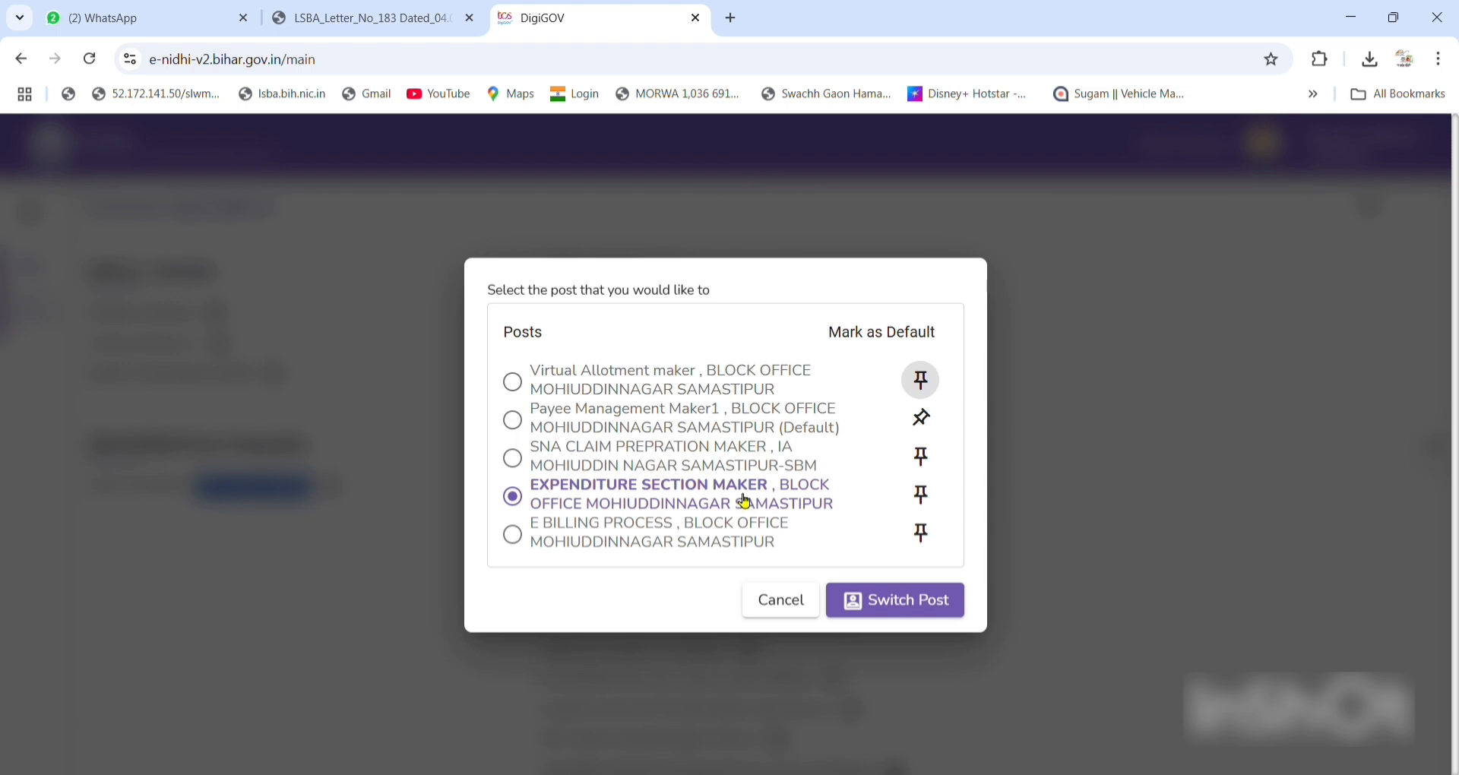
pyautogui.click(886, 605)
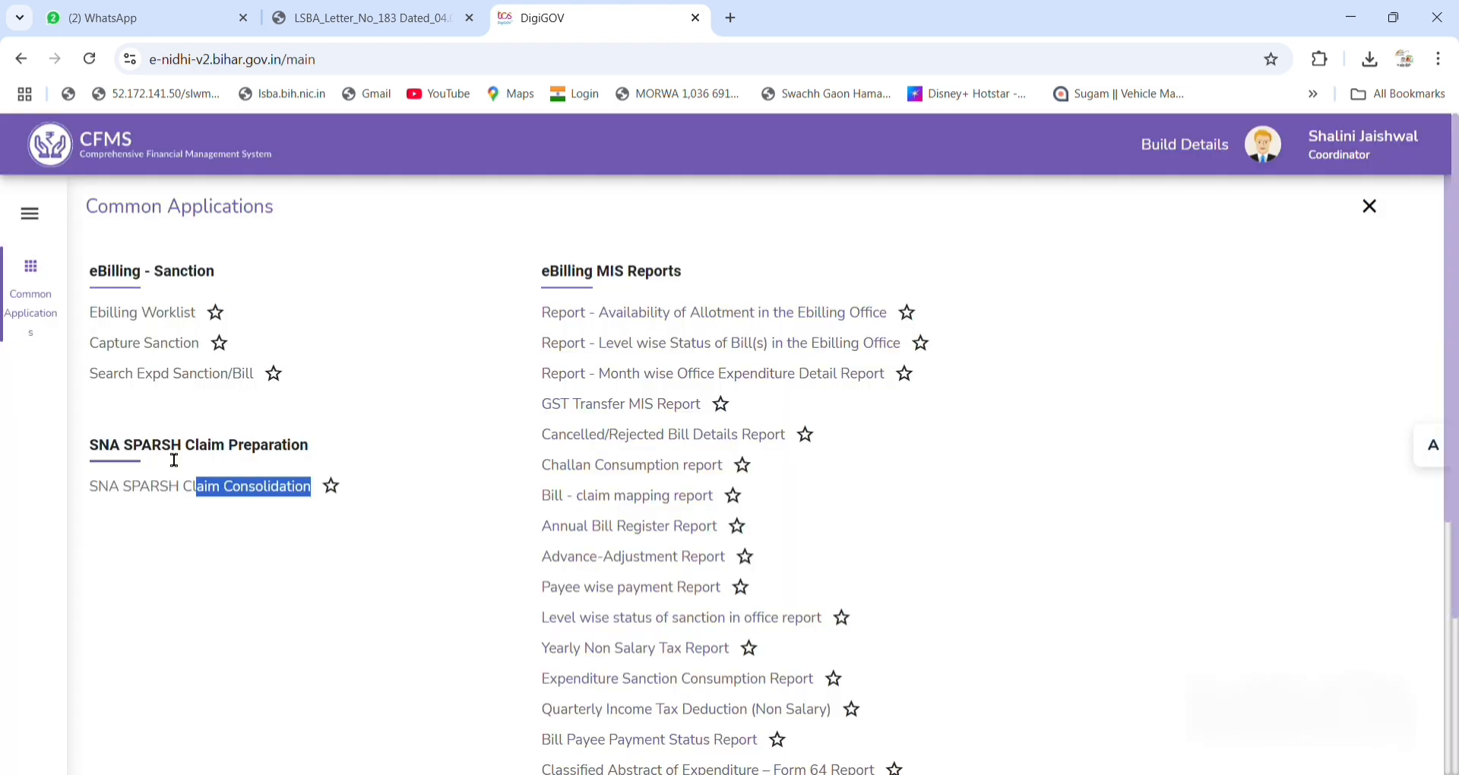
pyautogui.click(183, 490)
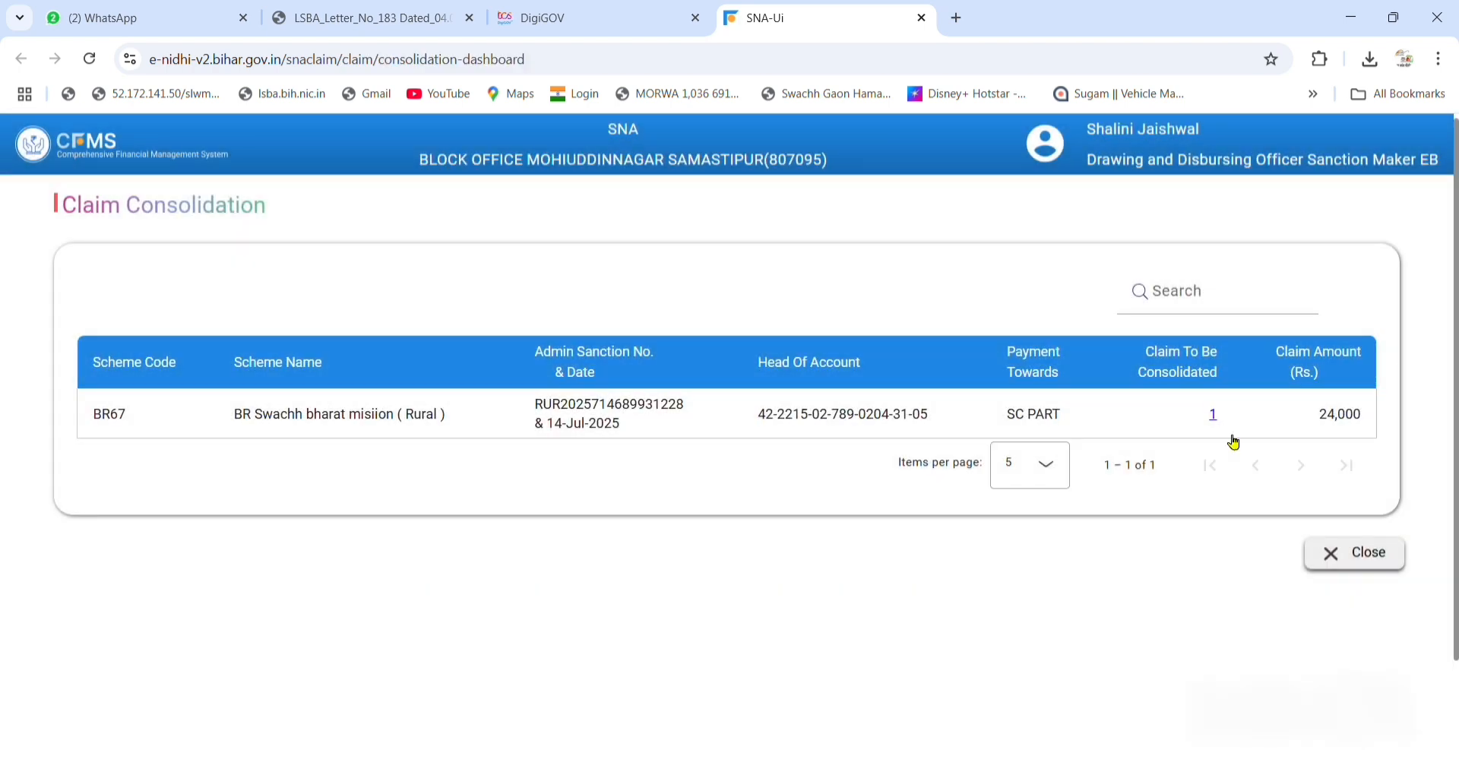
# Select the BR67 claim of Rs. 24,000 and mark it for consolidation.
pyautogui.click(1218, 417)
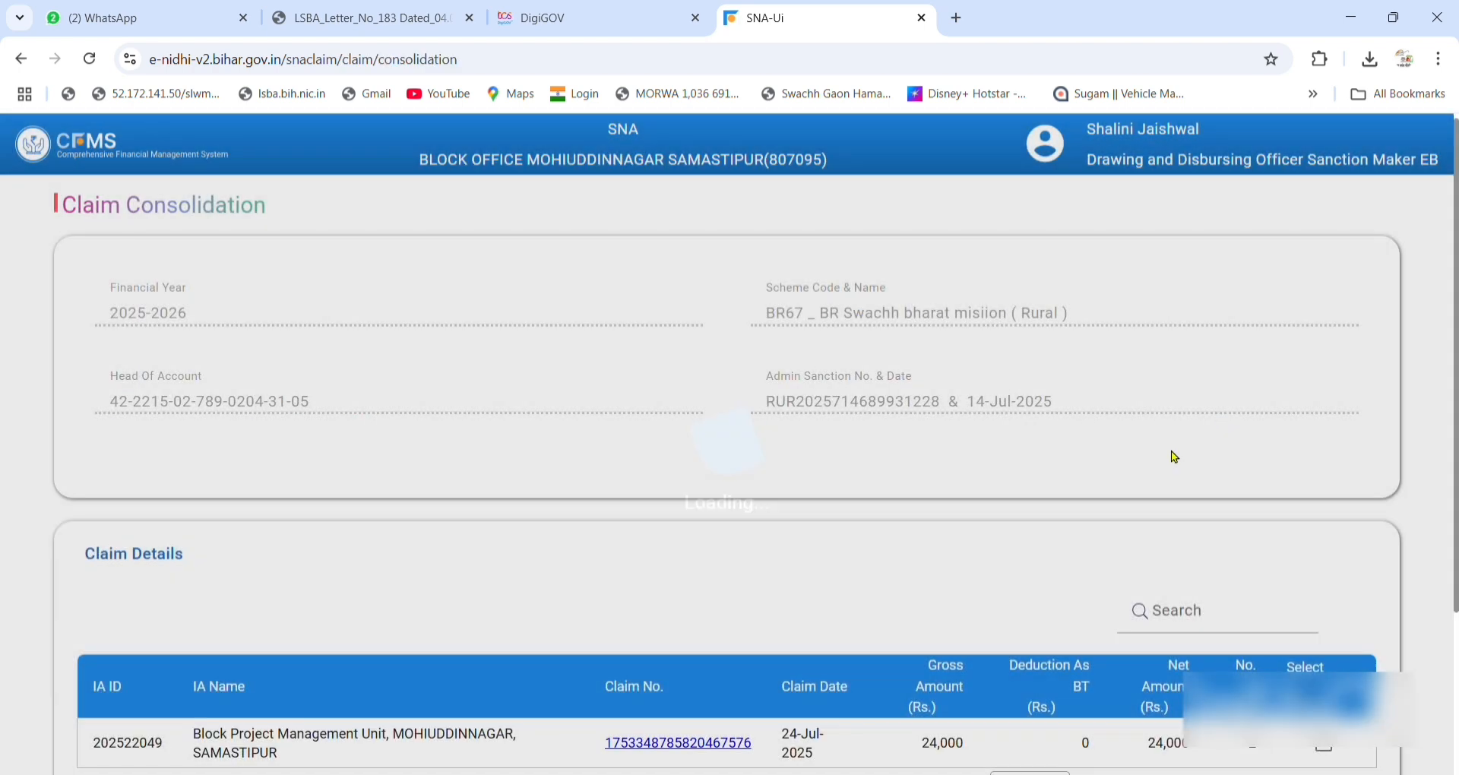
pyautogui.scroll(-3, 1170, 450)
pyautogui.click(1325, 532)
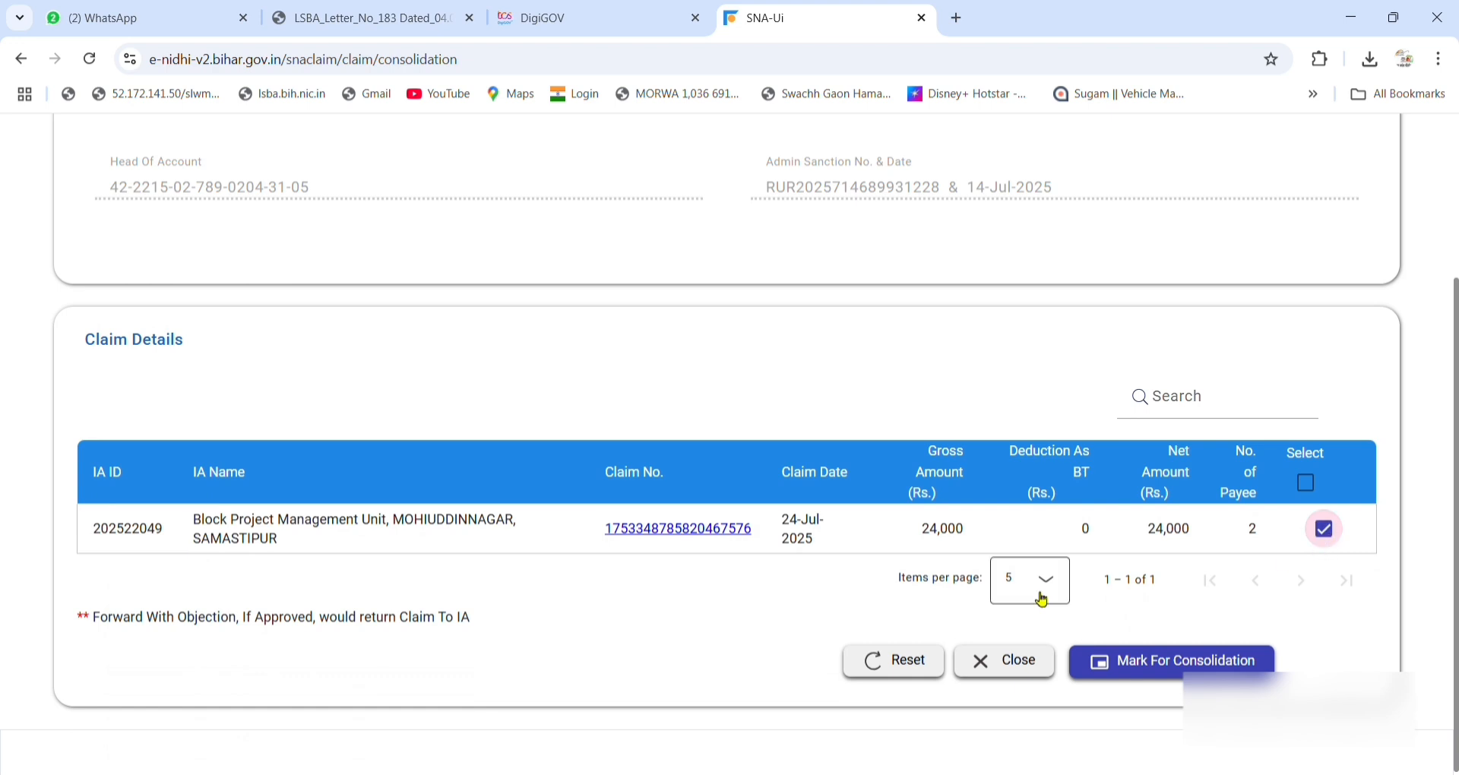
pyautogui.click(1182, 675)
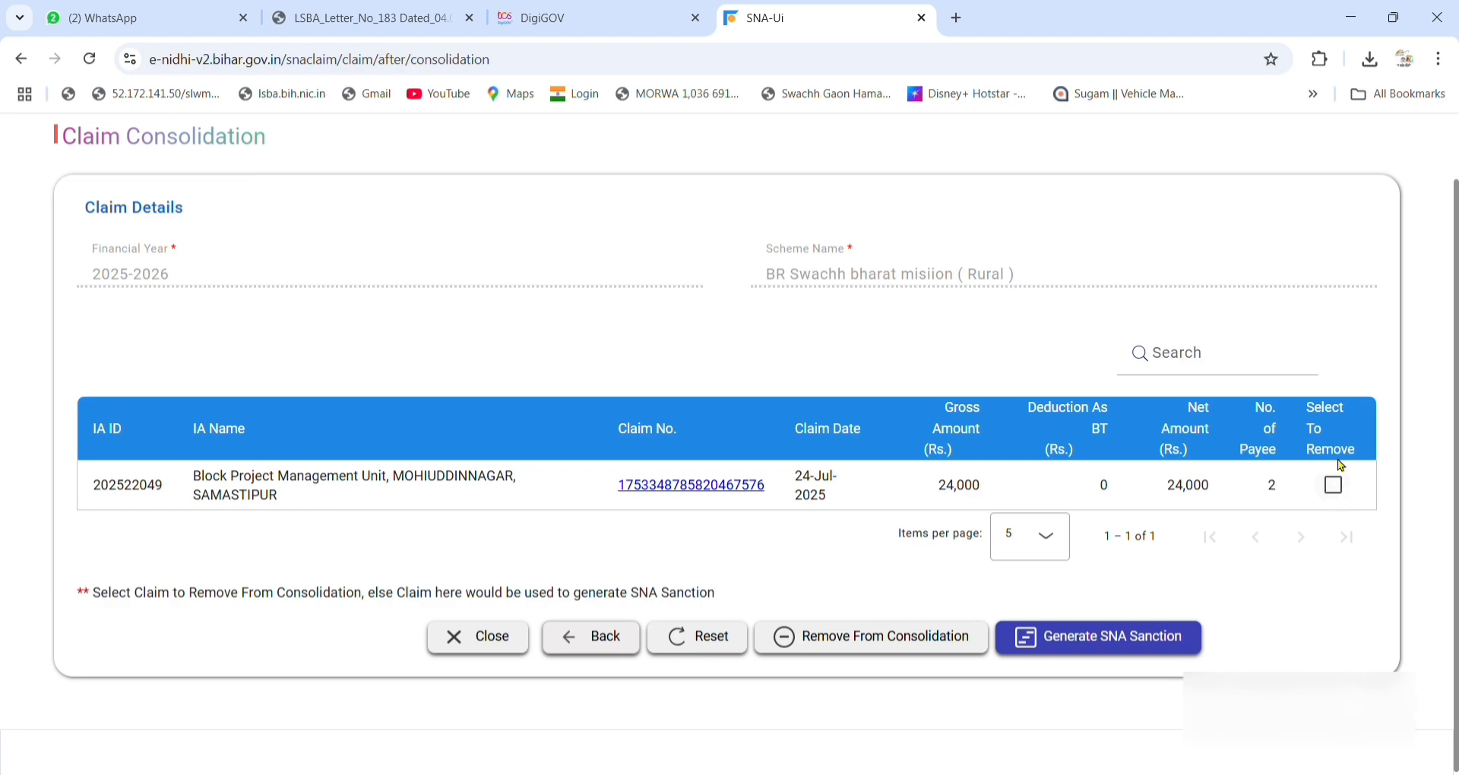
# Generate the SNA sanction from the consolidated claim and close the SNA tab.
pyautogui.click(1332, 487)
pyautogui.click(1129, 651)
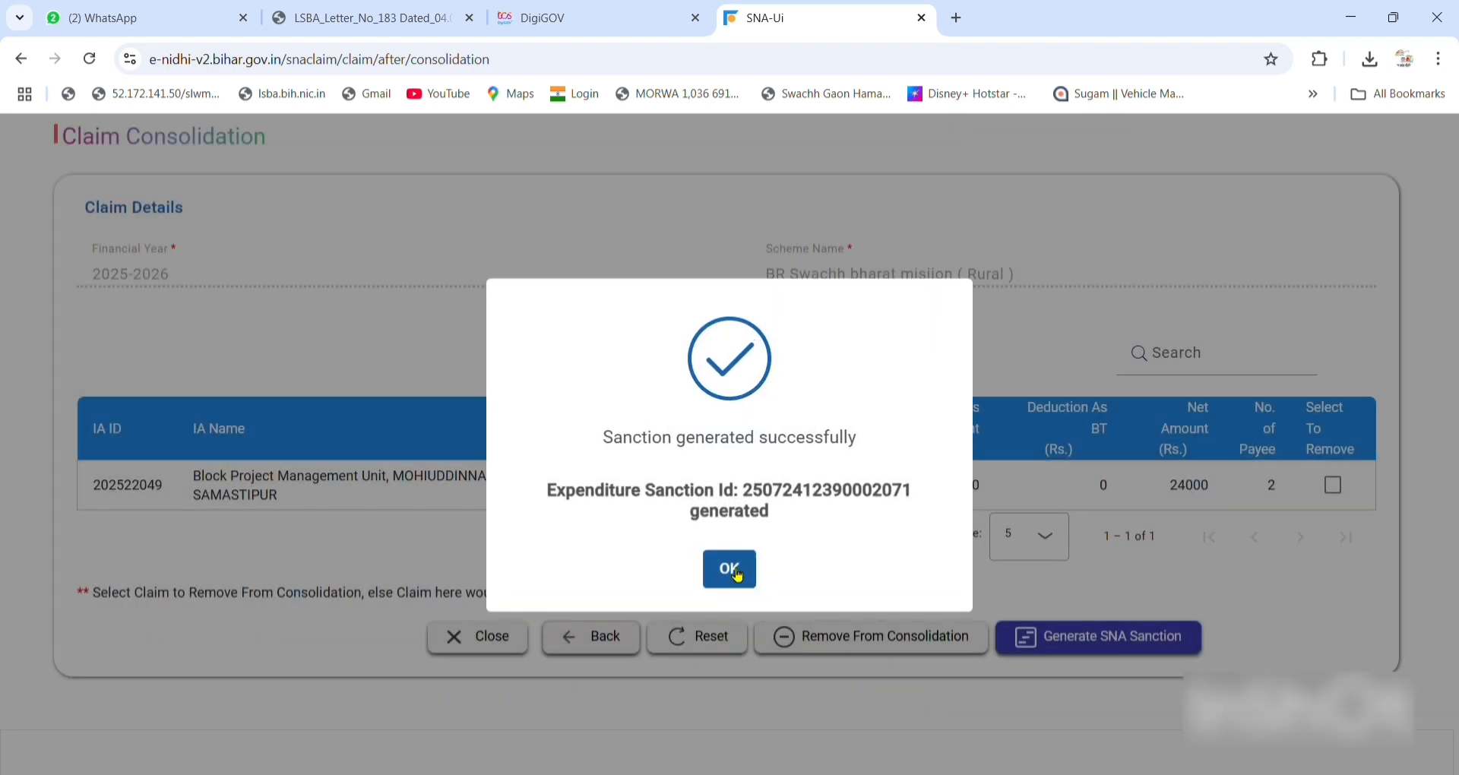
pyautogui.click(731, 570)
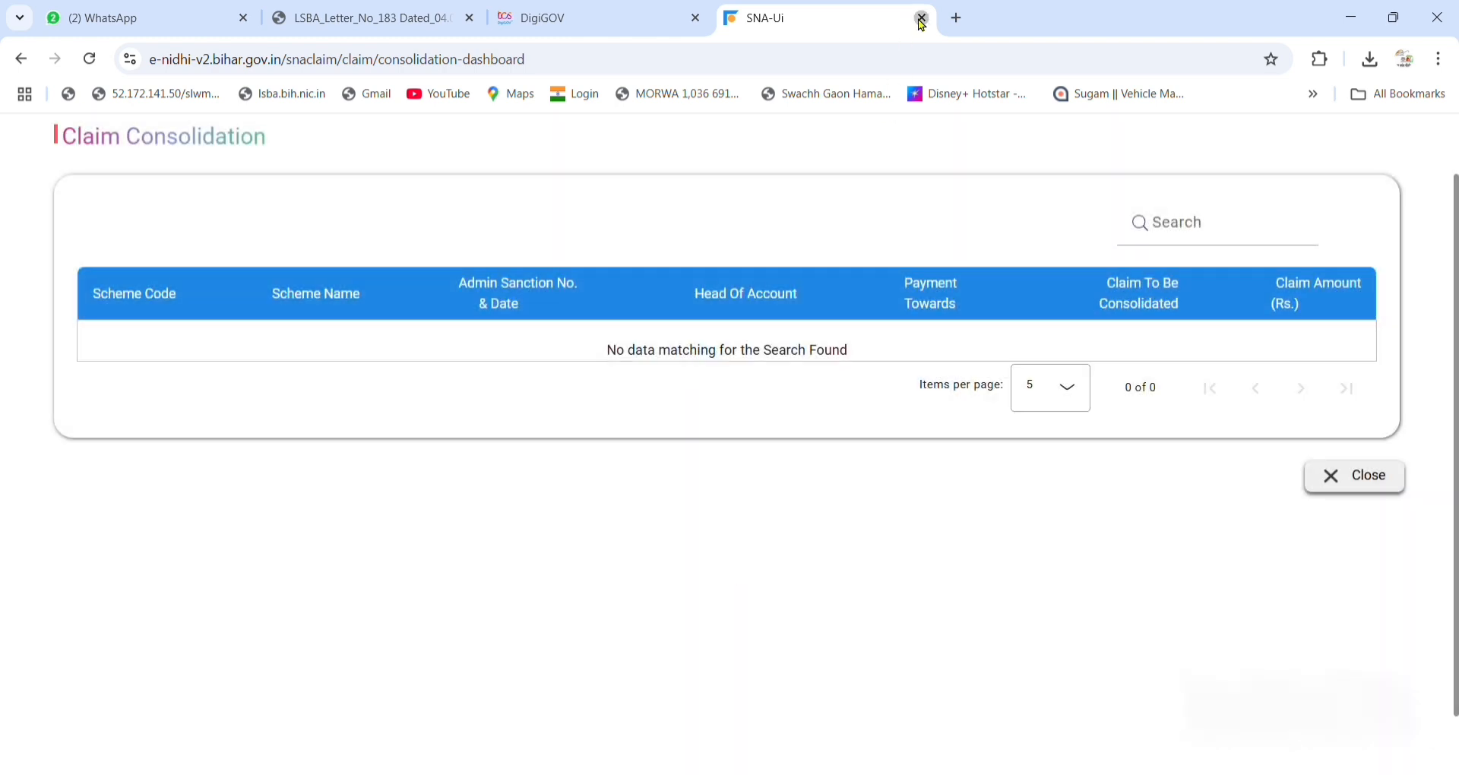
pyautogui.click(922, 19)
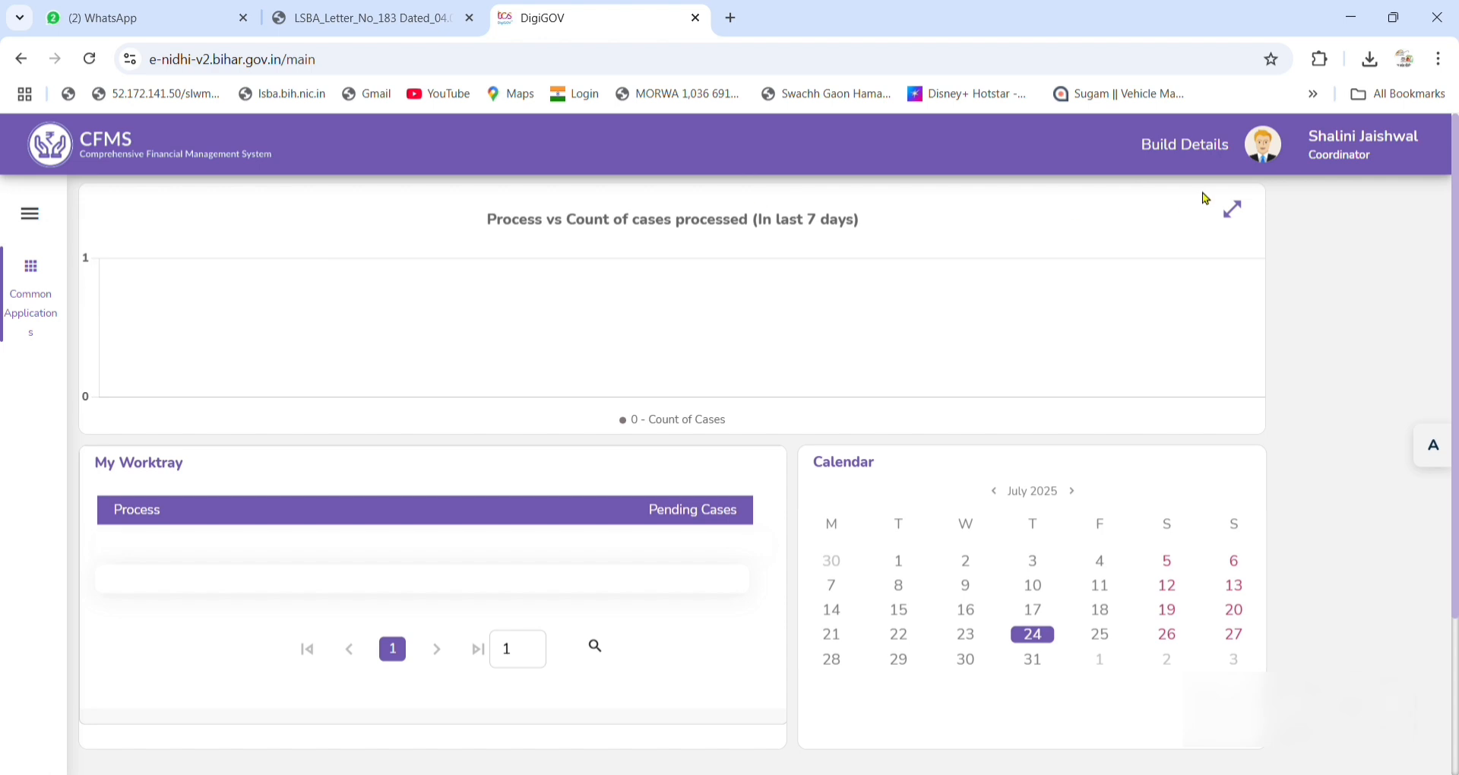
pyautogui.click(1289, 165)
pyautogui.click(852, 262)
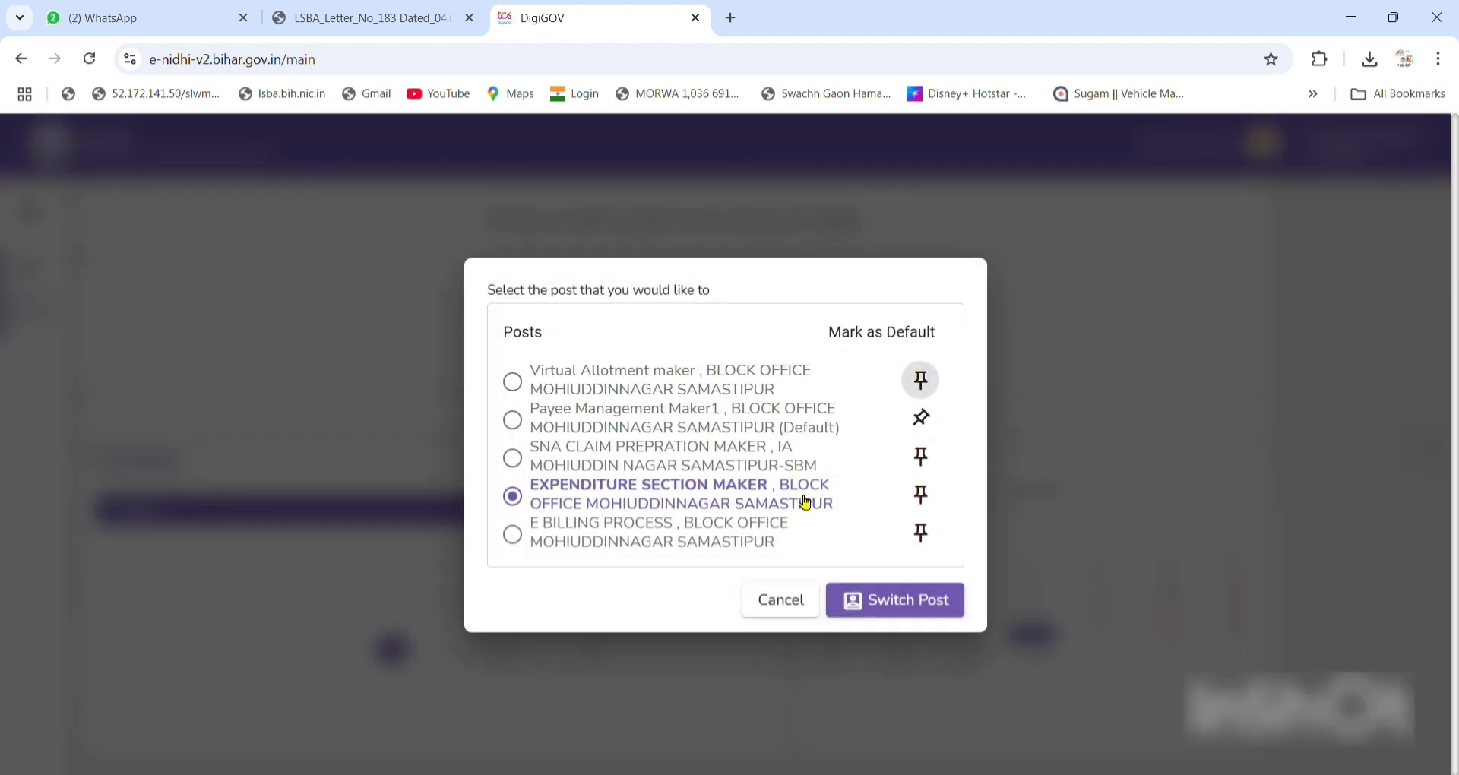
pyautogui.click(931, 600)
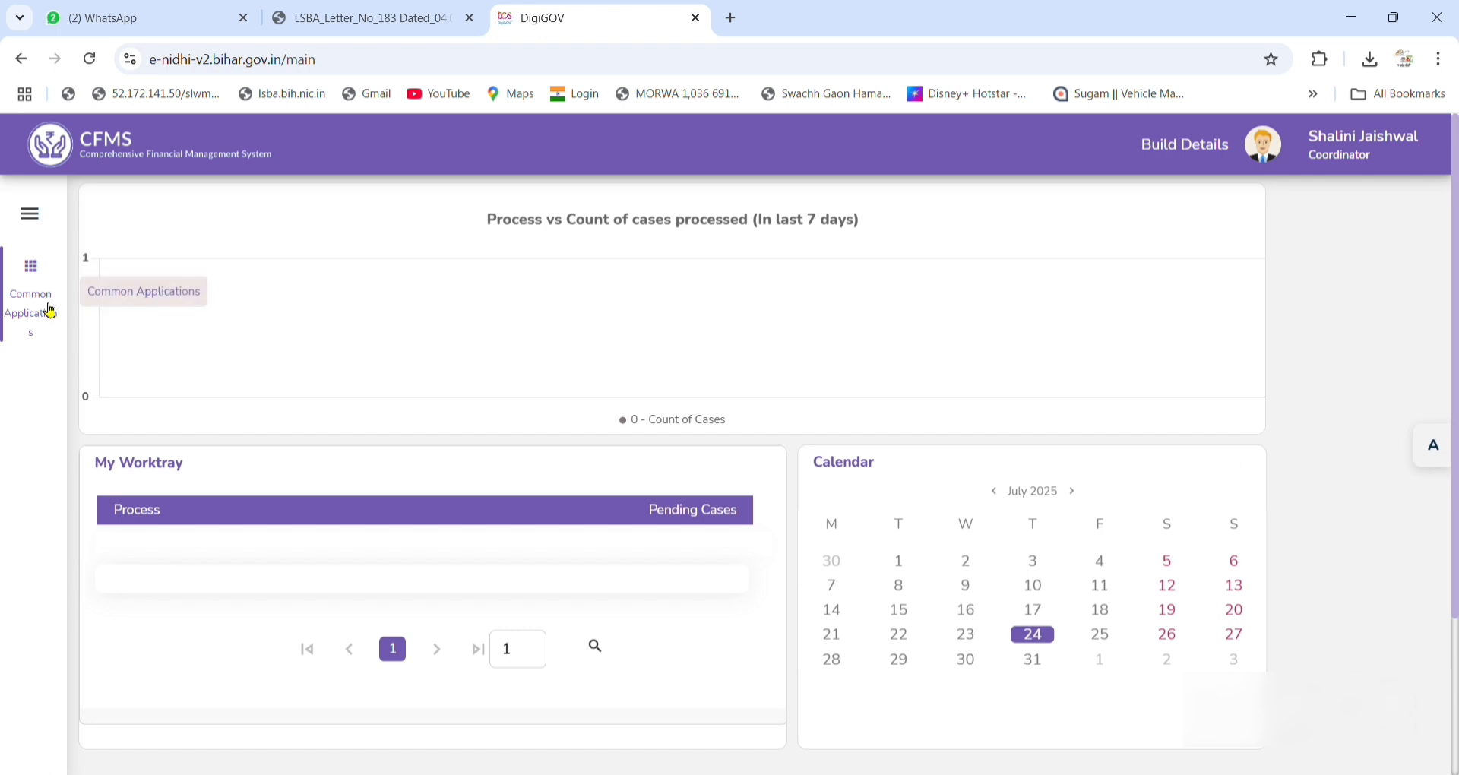
pyautogui.click(50, 311)
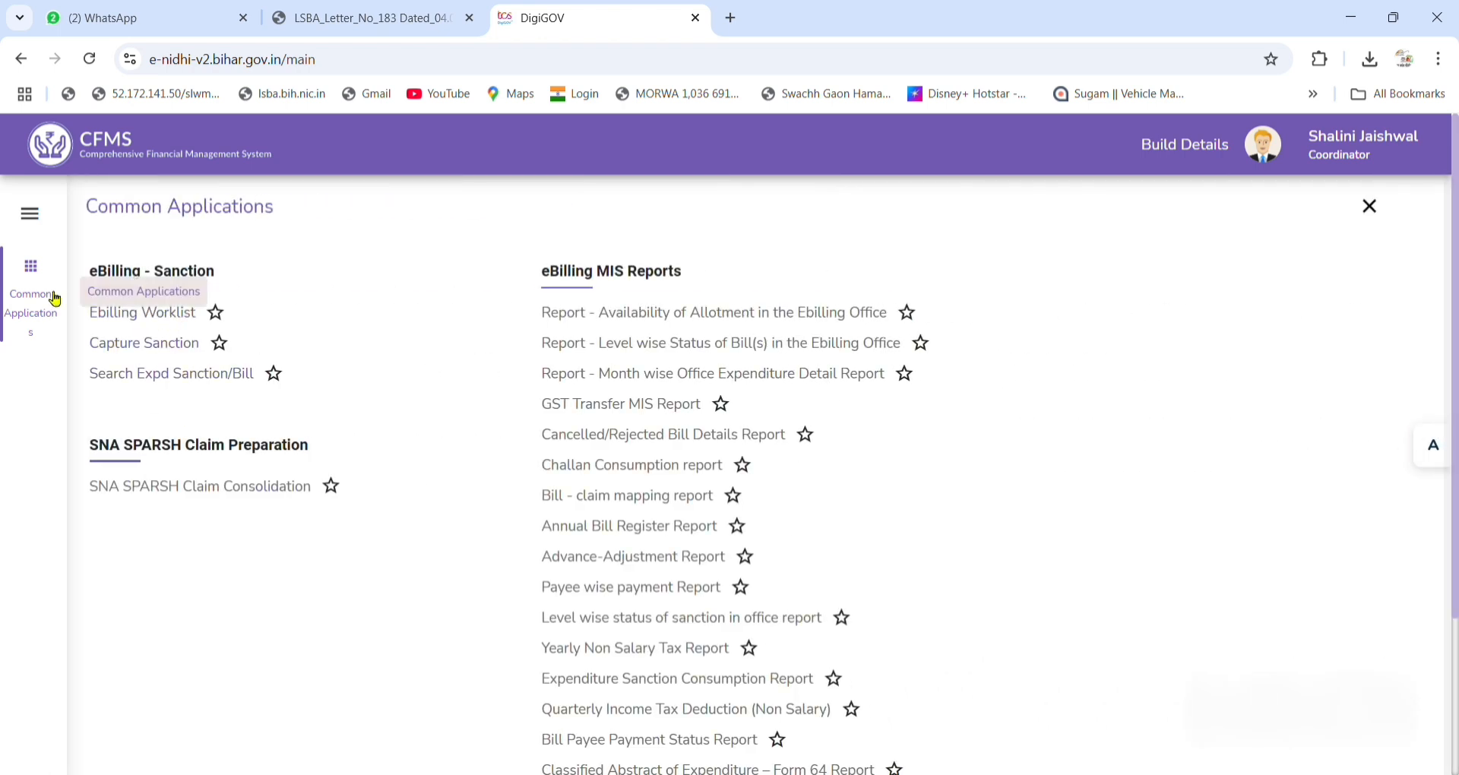
# From the Ebilling Worklist, open the new sanction's Reference No detail page.
pyautogui.click(148, 323)
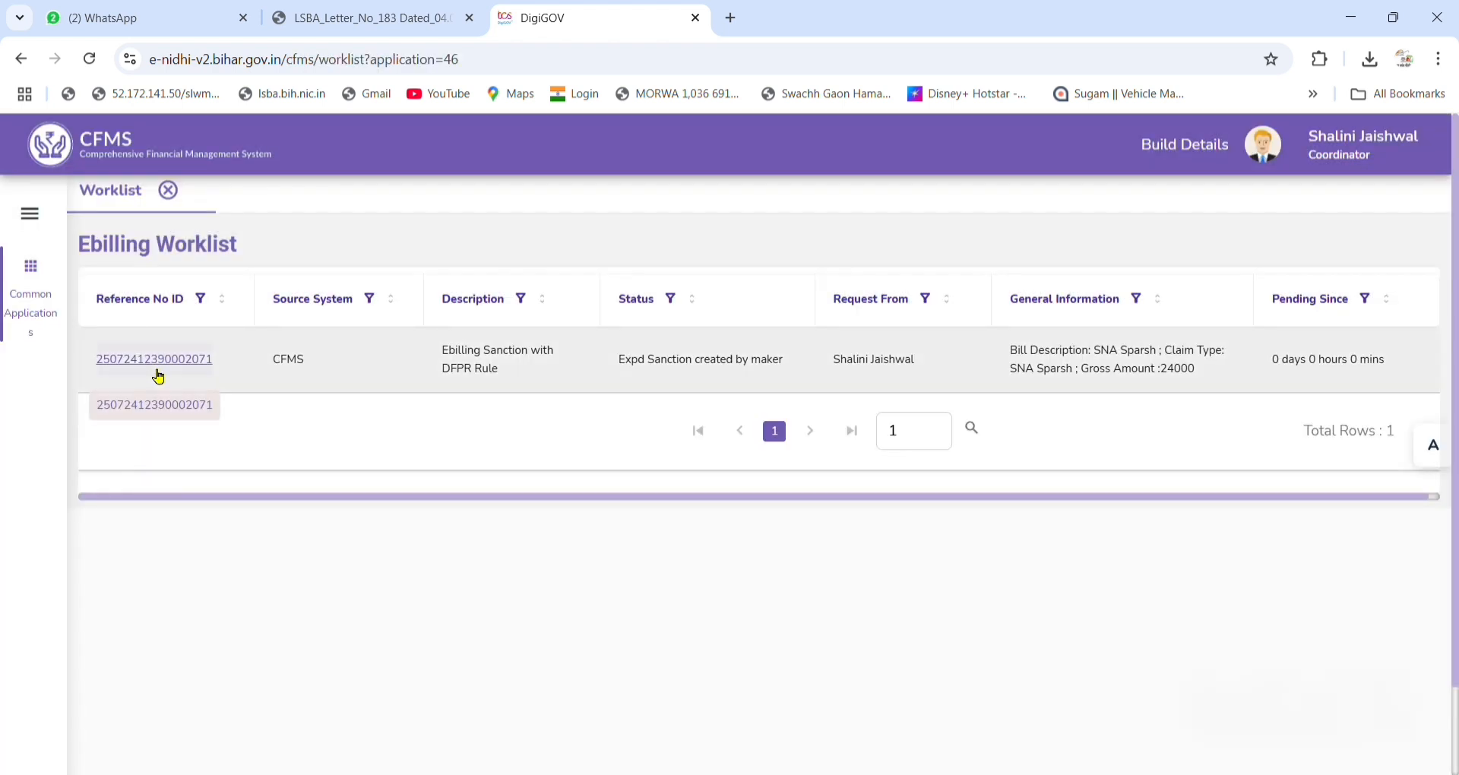
pyautogui.click(161, 367)
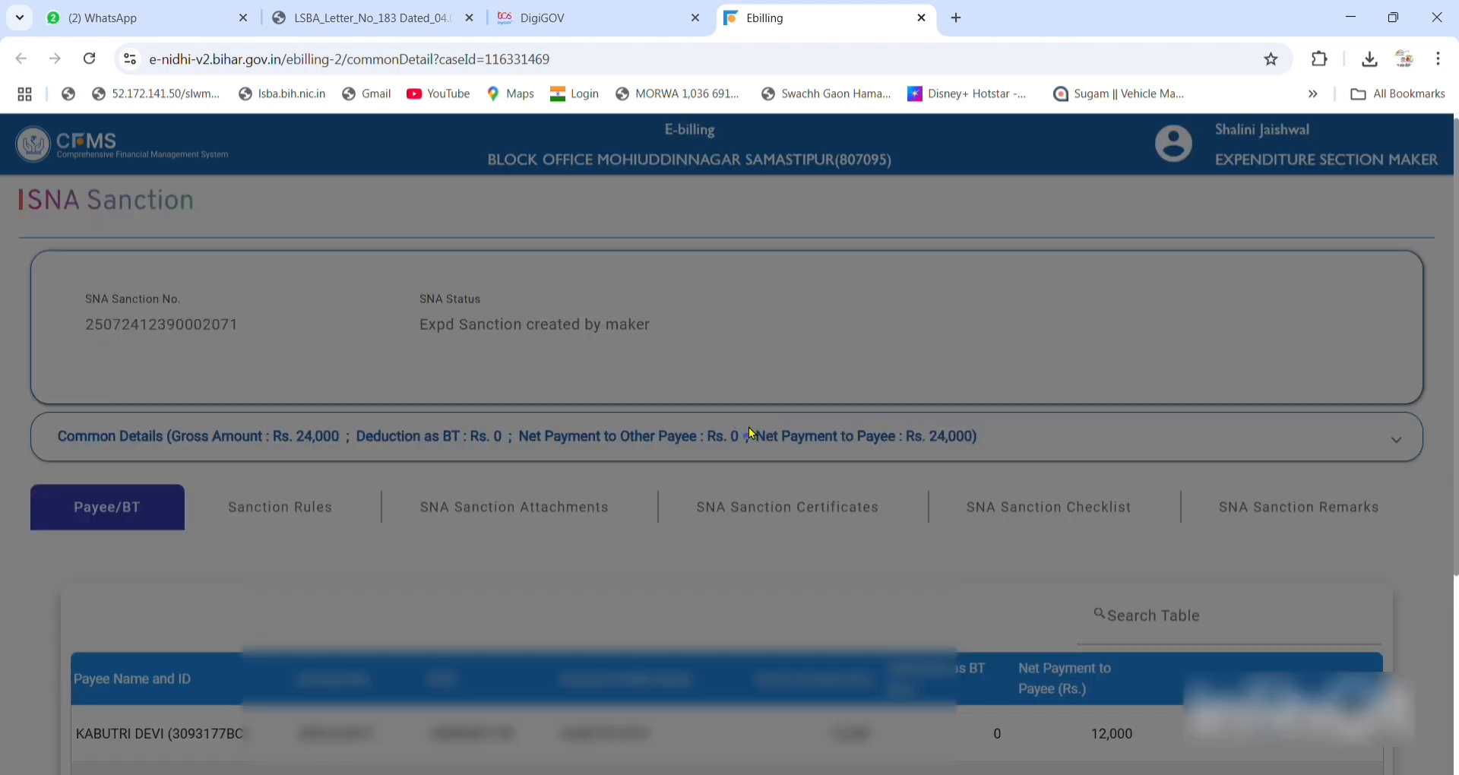
# Tick Bihar Financial Rule under the sanction's Sanction Rules.
pyautogui.scroll(-3, 1188, 538)
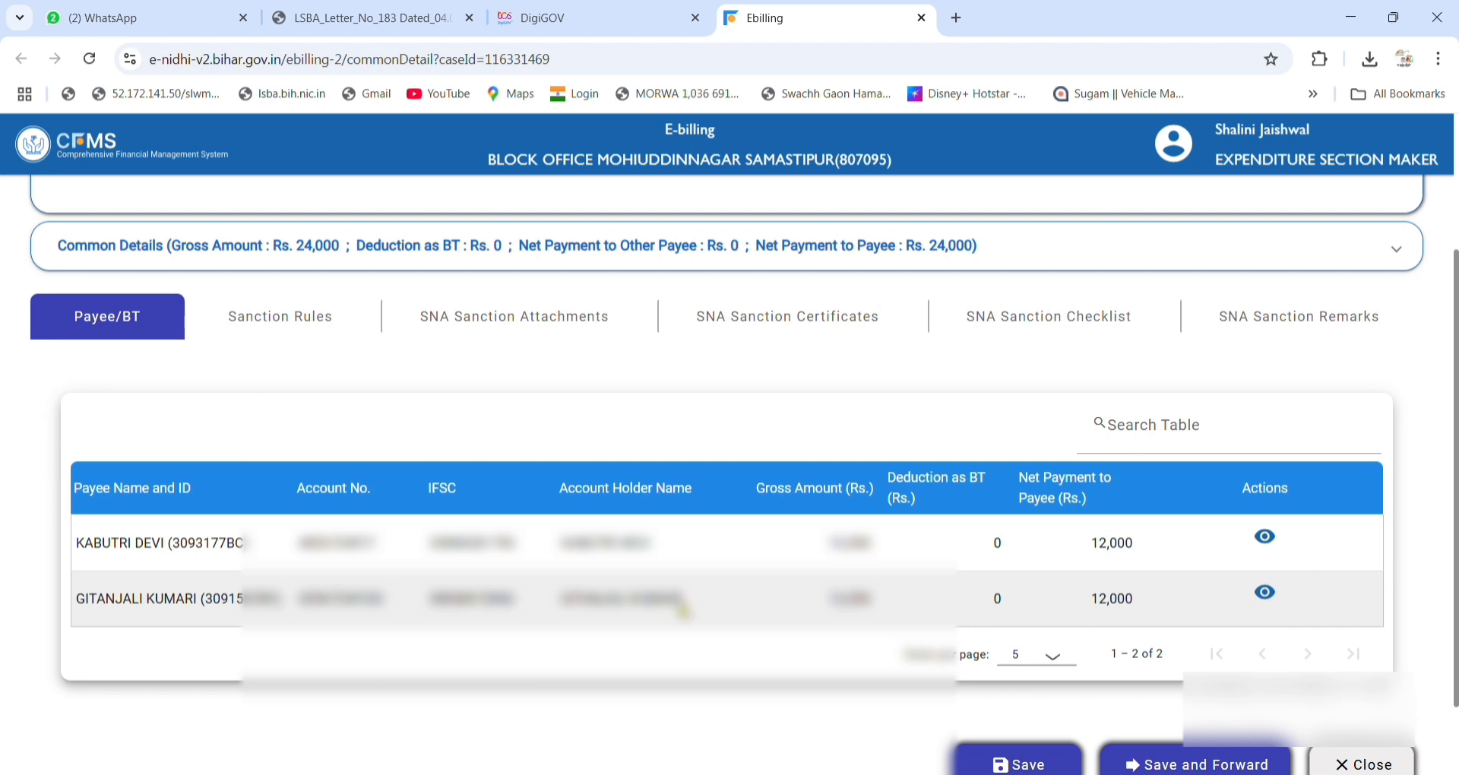
pyautogui.click(316, 317)
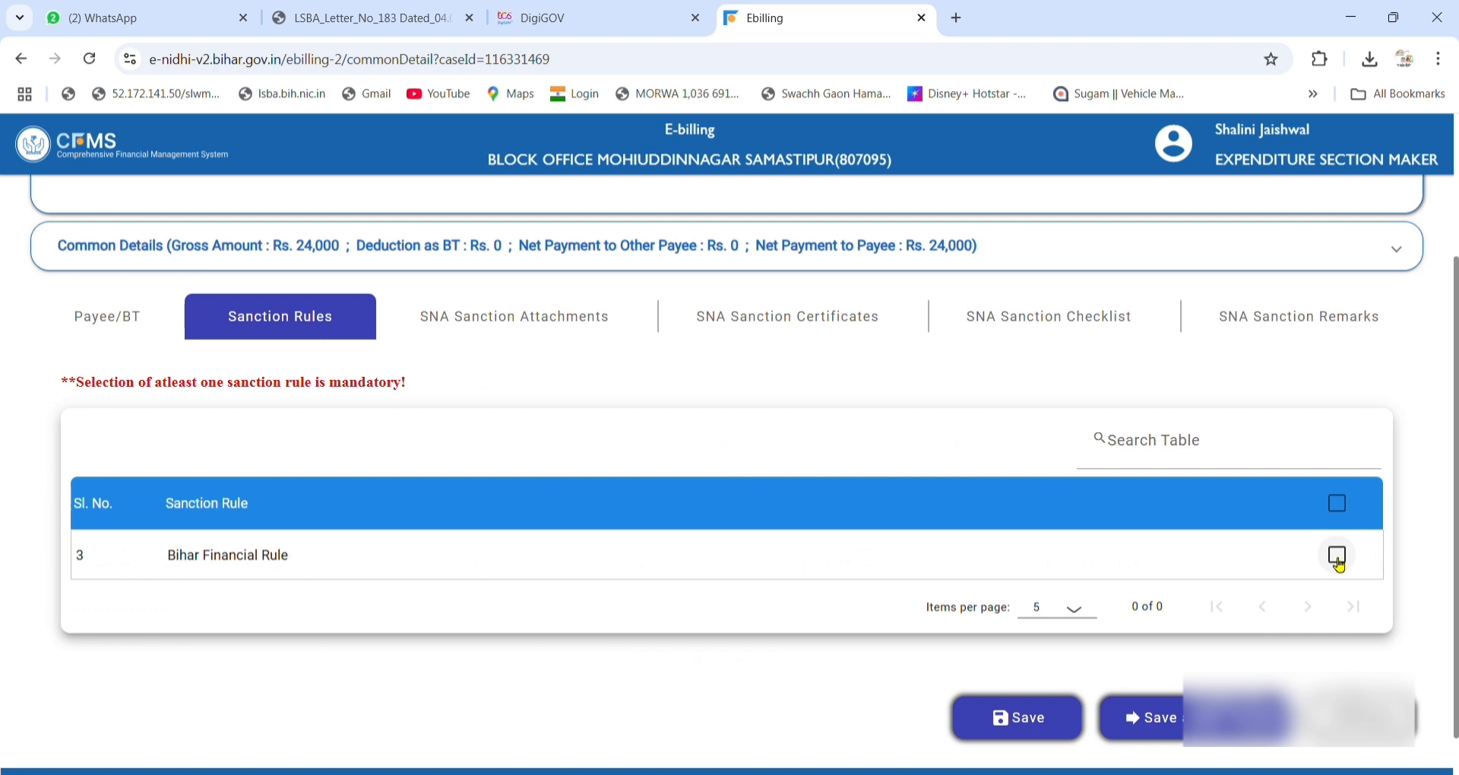
pyautogui.click(1338, 561)
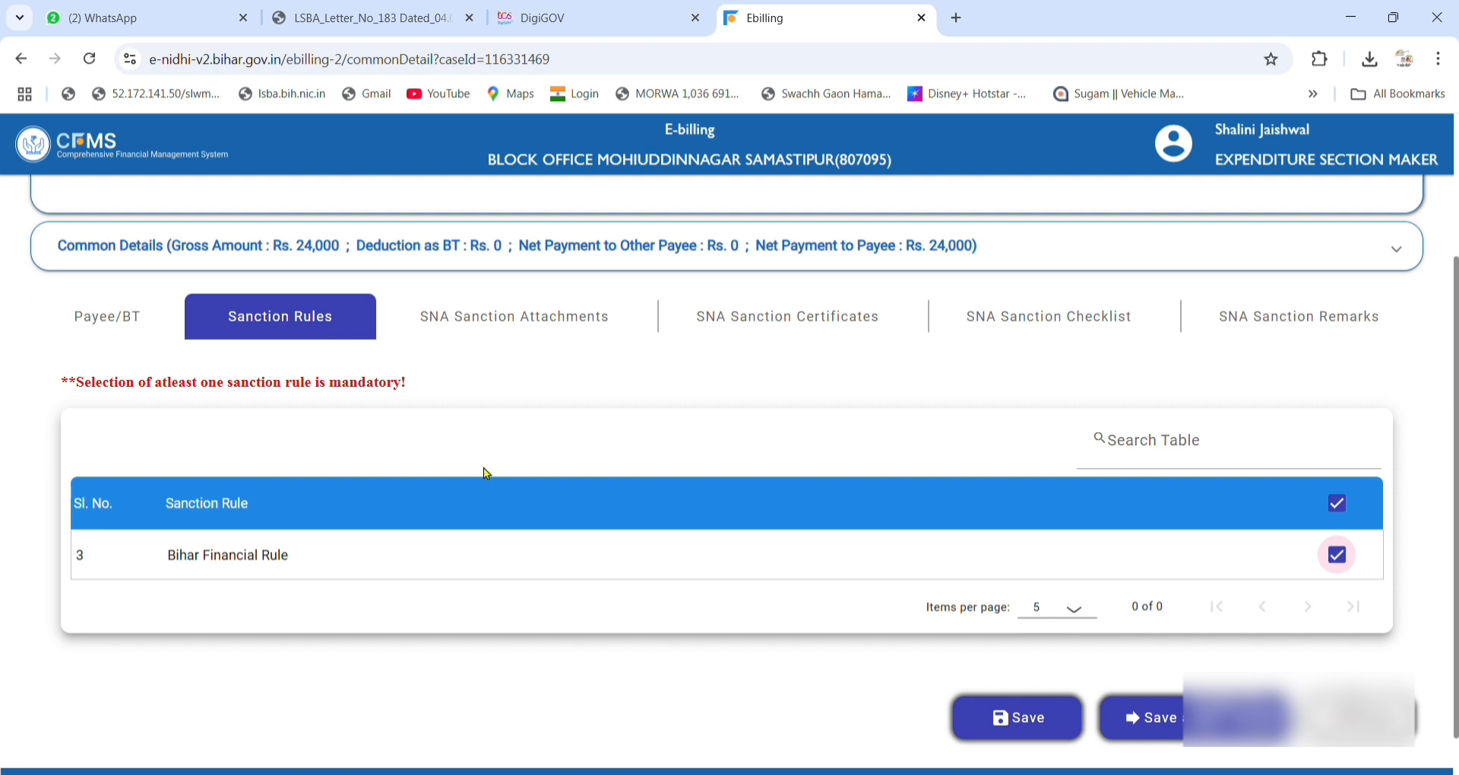
# Attach LSBASANCTIONORDER.pdf as an Order from Competent Authority described 'sanction order'.
pyautogui.click(509, 335)
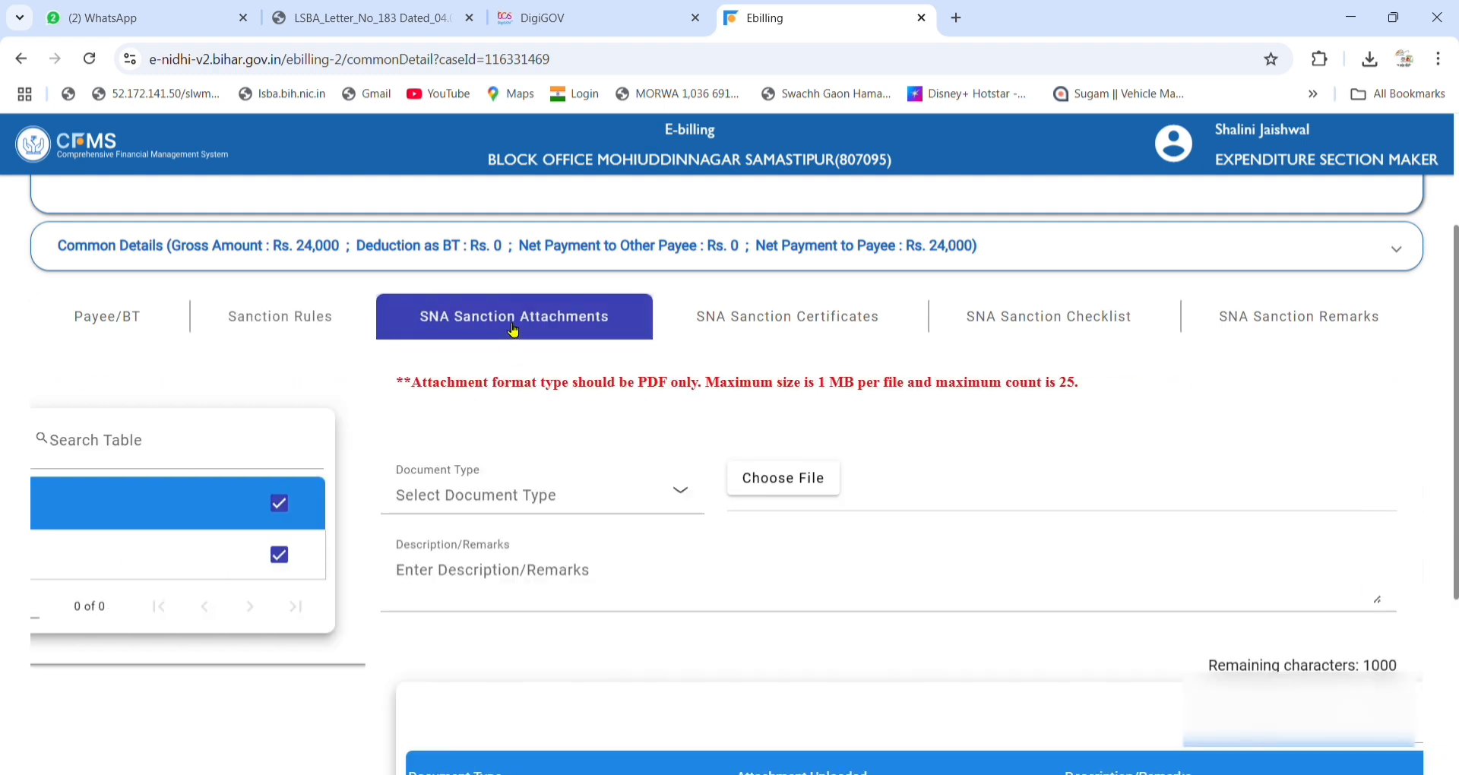
pyautogui.click(228, 504)
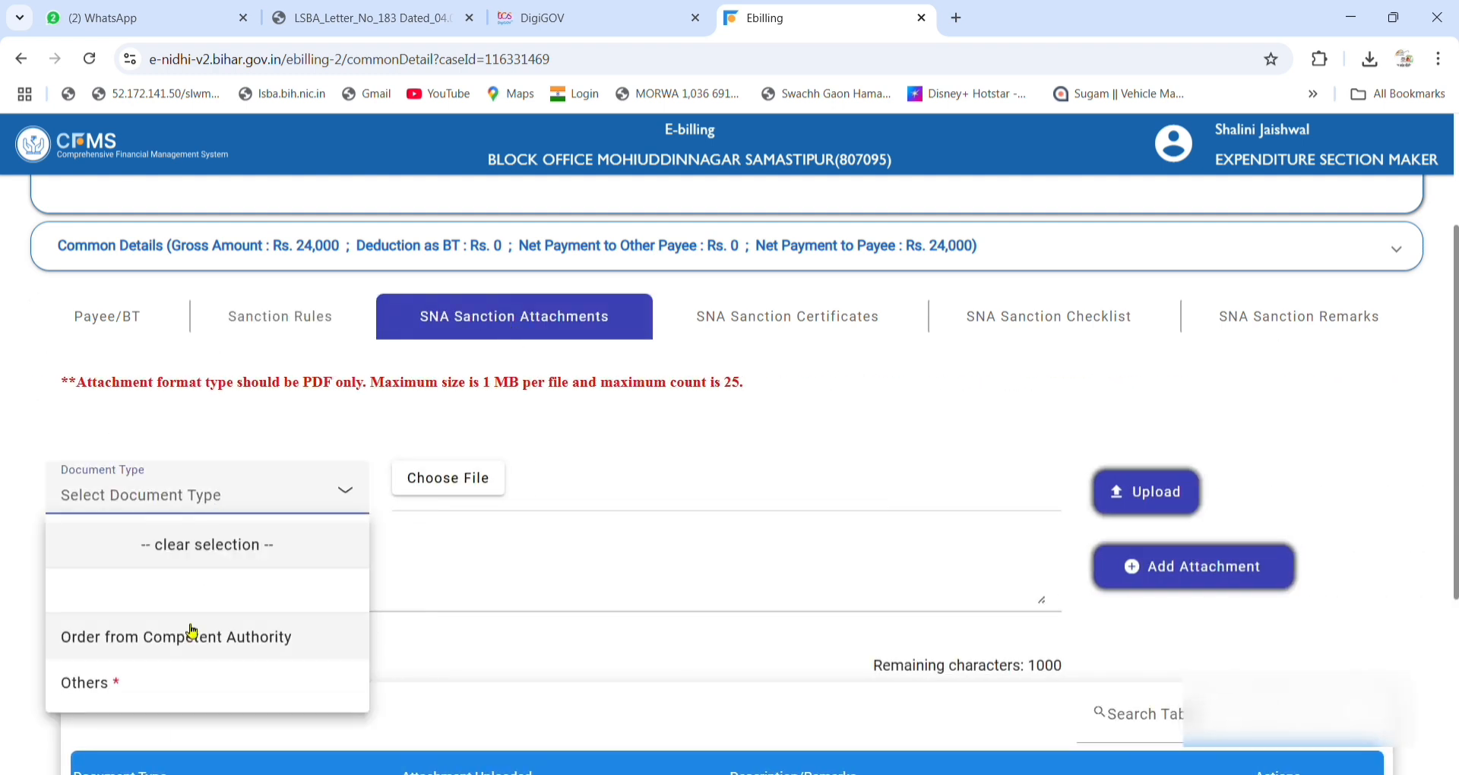
pyautogui.click(144, 647)
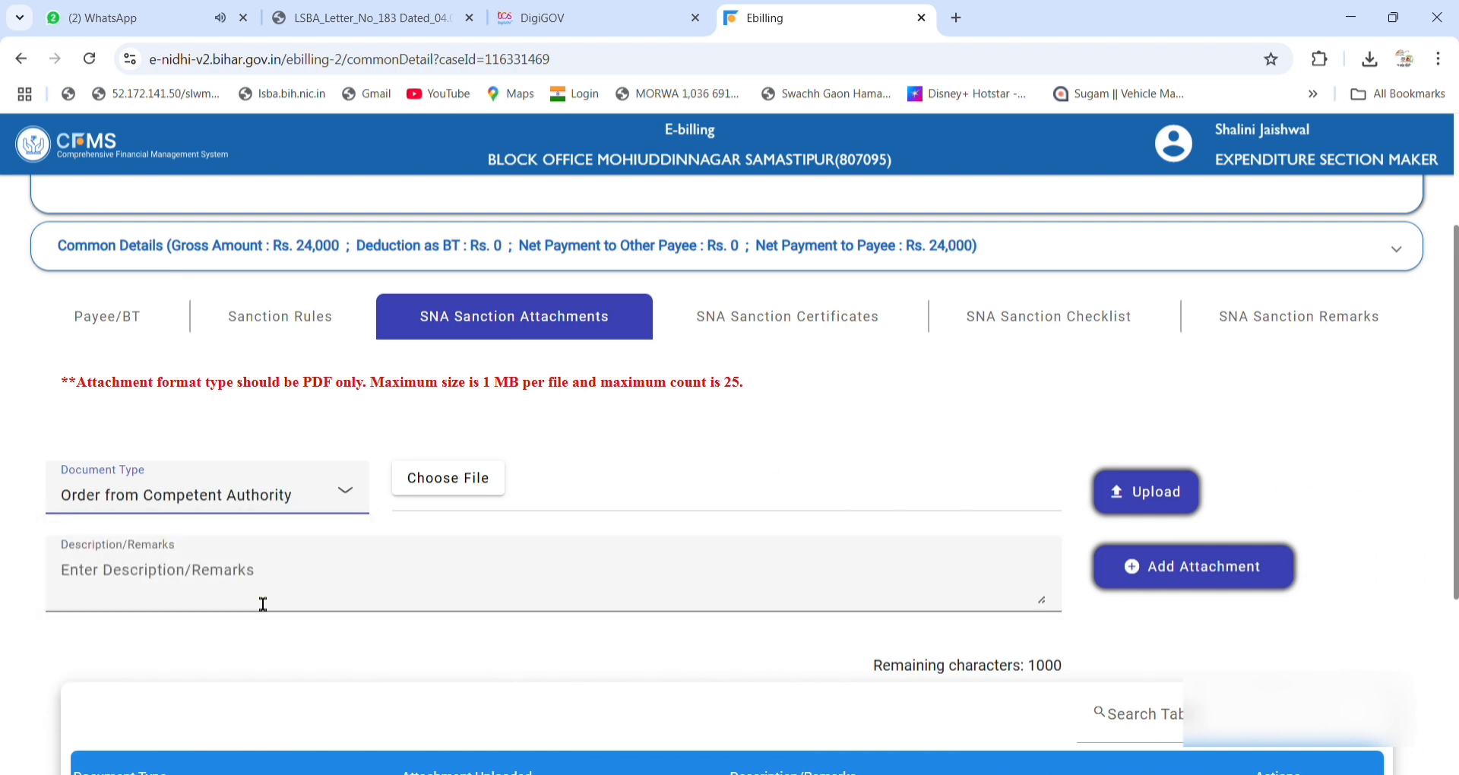
pyautogui.click(461, 488)
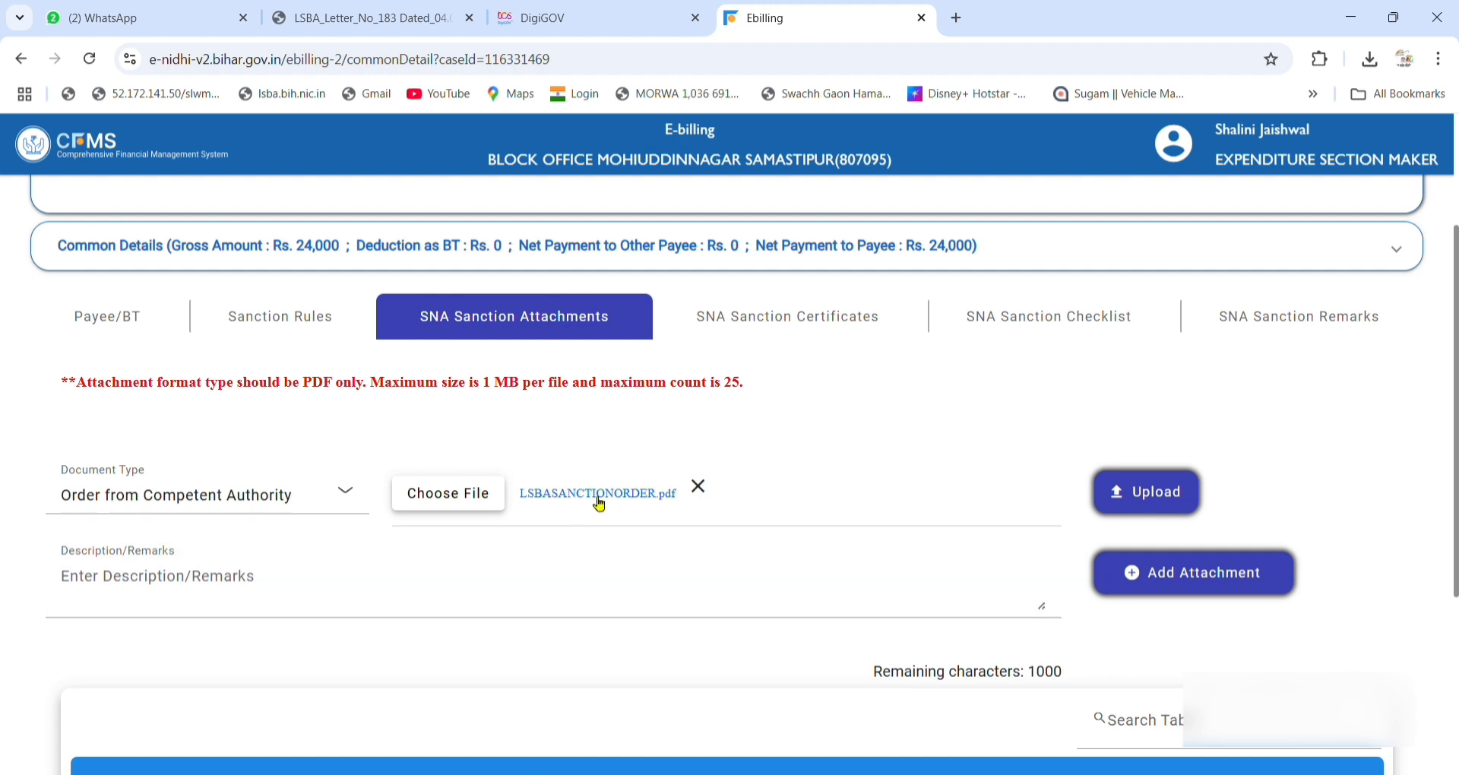
pyautogui.click(300, 597)
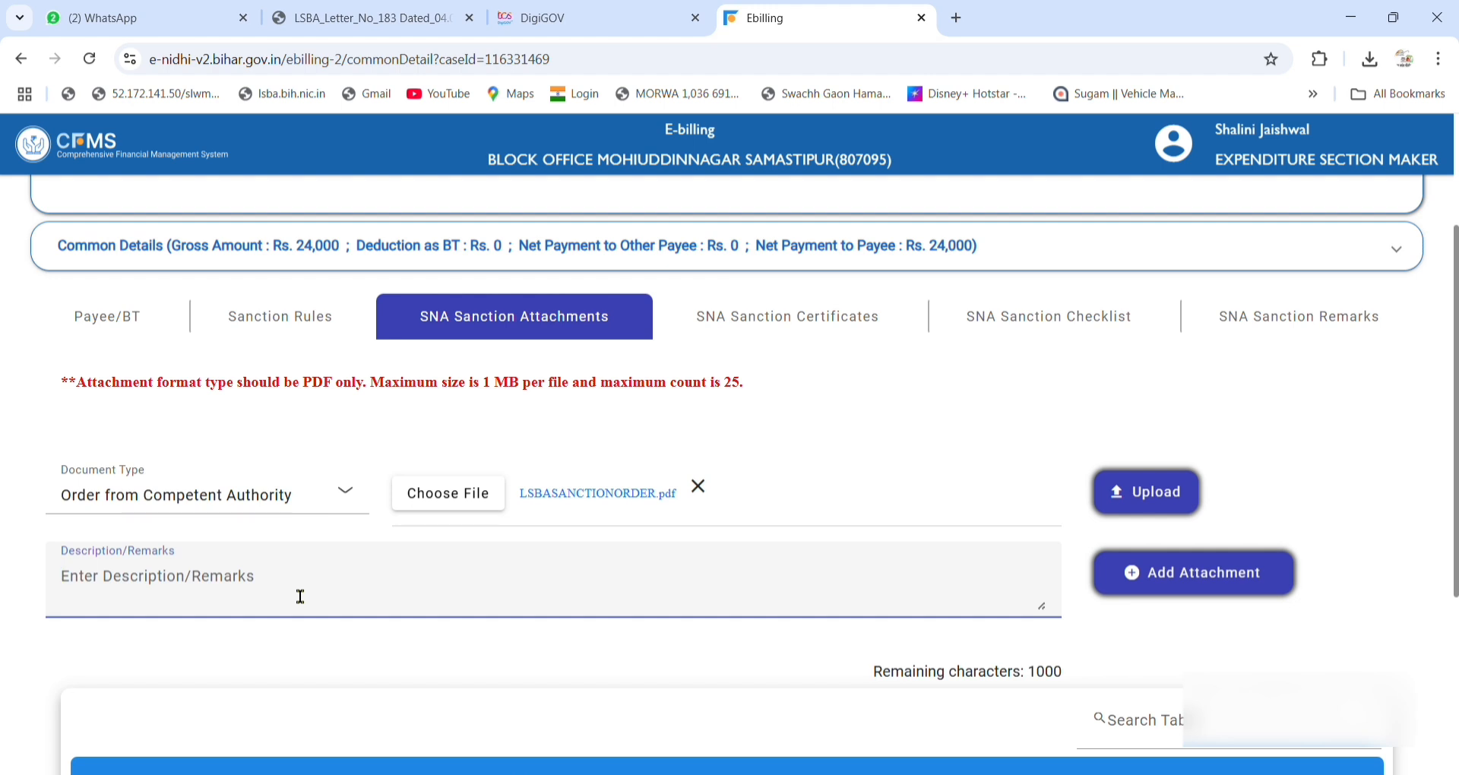
pyautogui.write('sa')
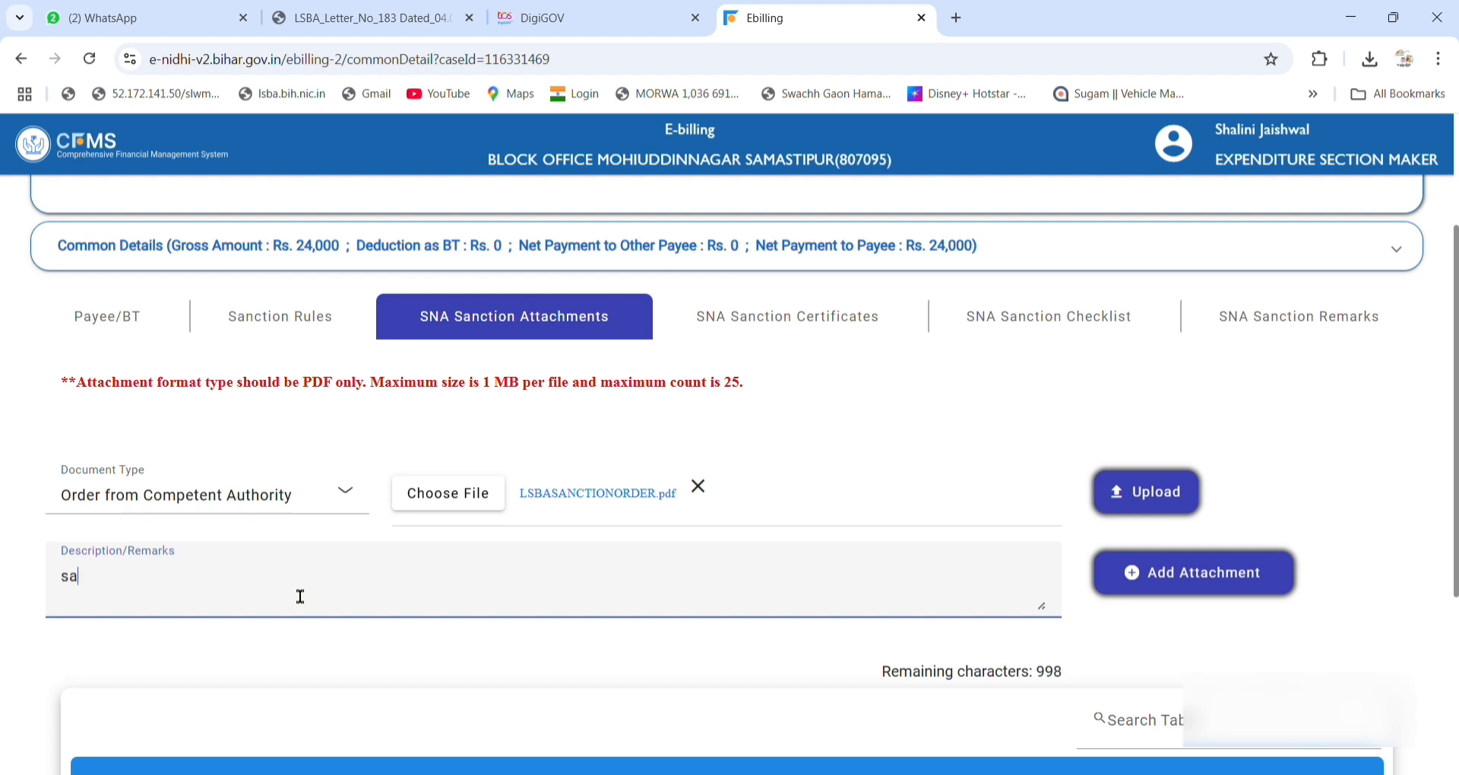
pyautogui.write('nction order')
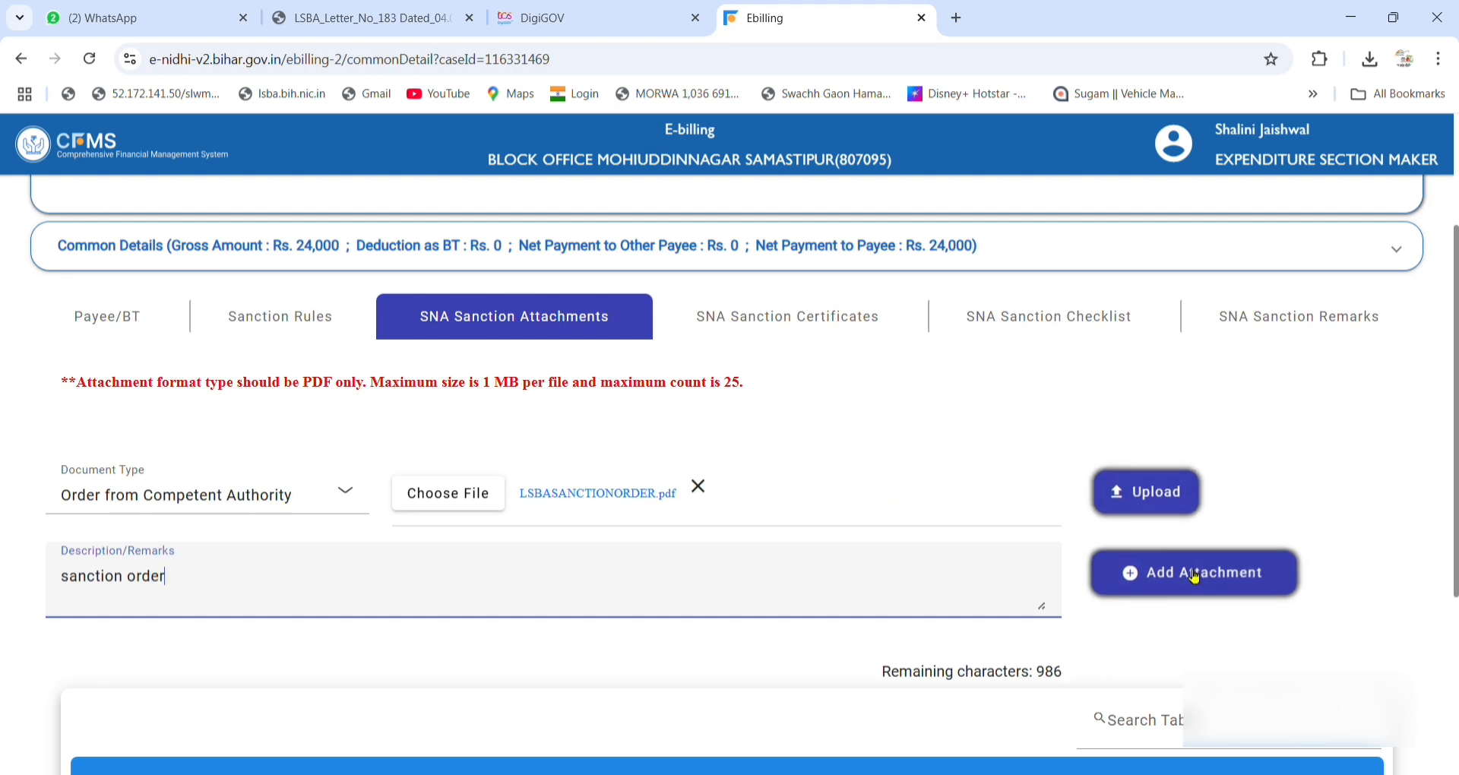
pyautogui.click(1149, 508)
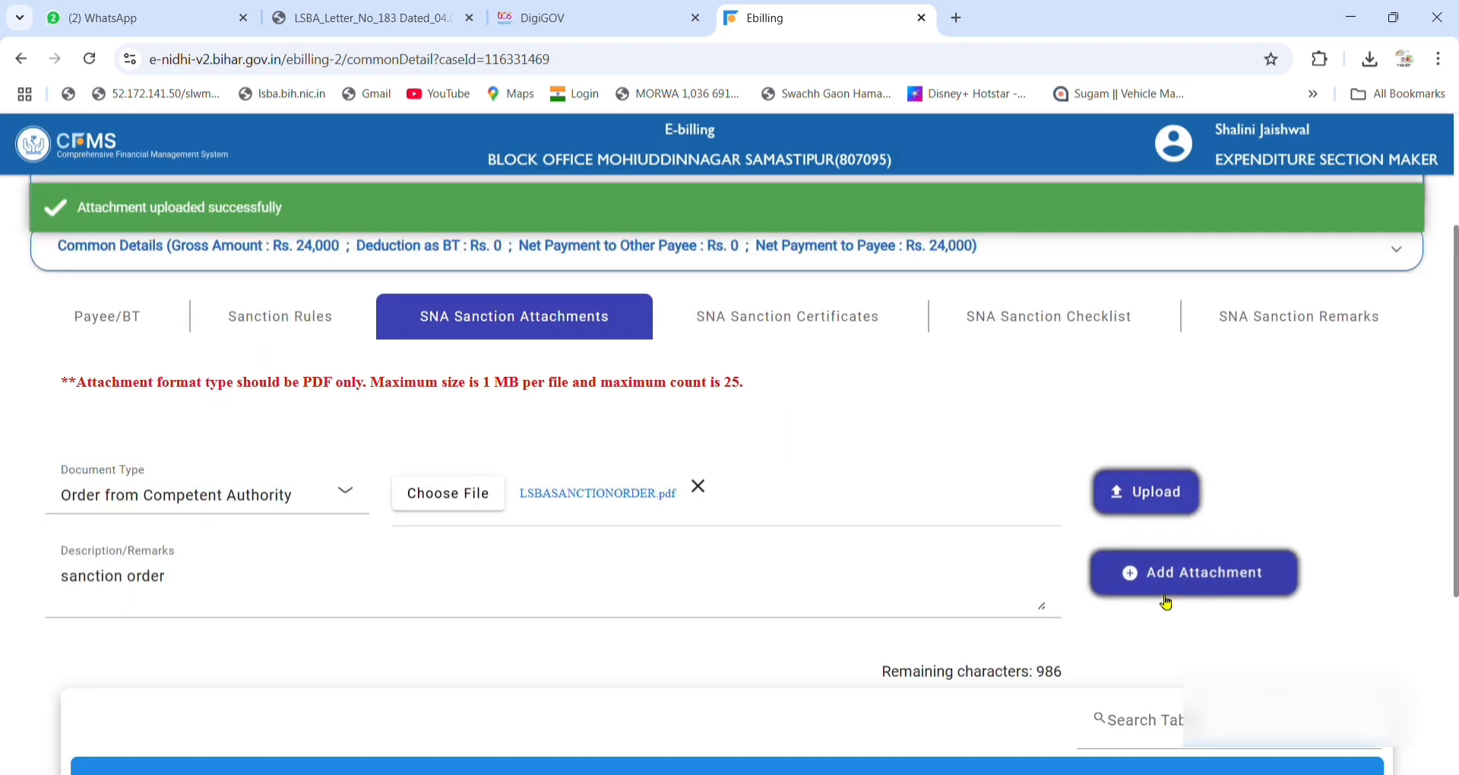
pyautogui.click(1167, 600)
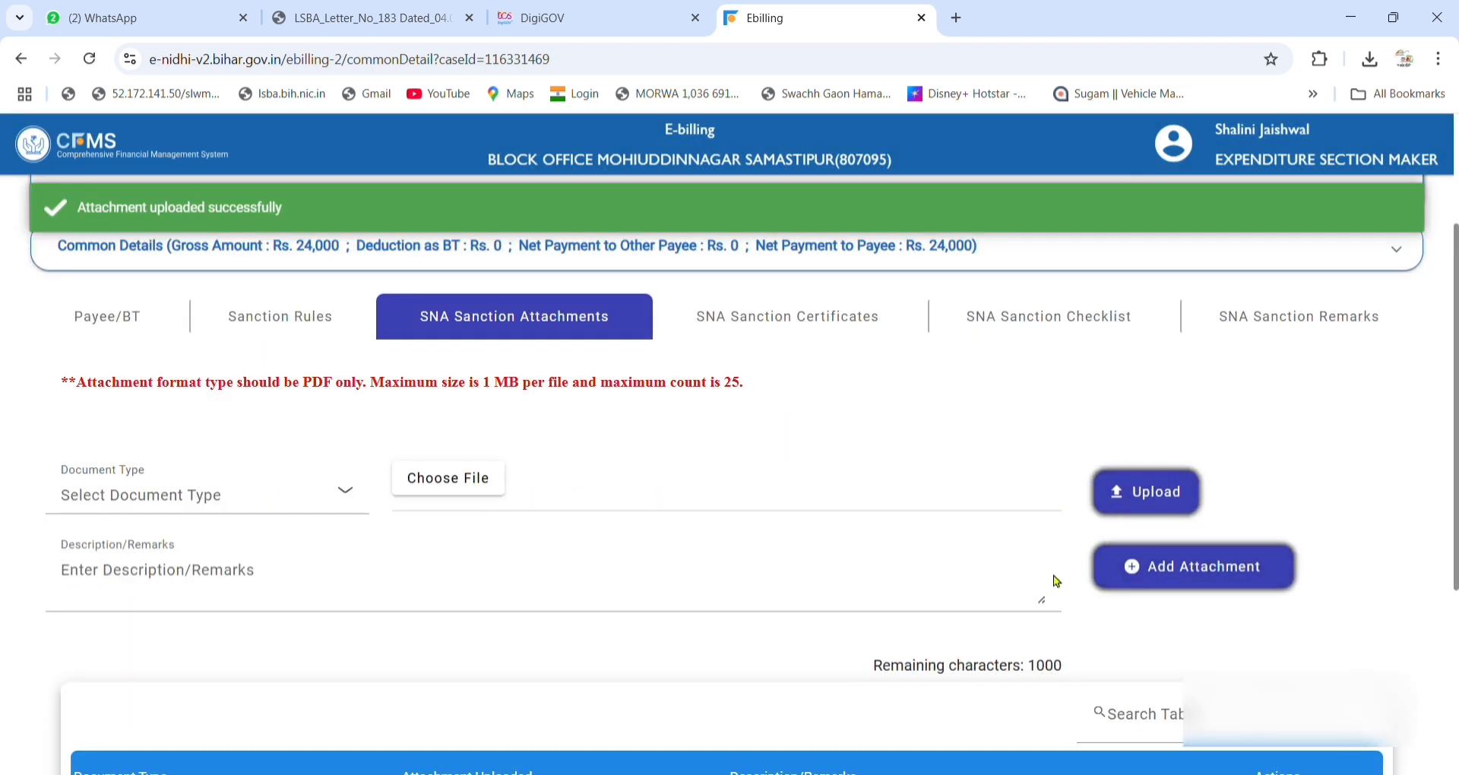
pyautogui.scroll(-2, 977, 576)
pyautogui.scroll(2, 971, 570)
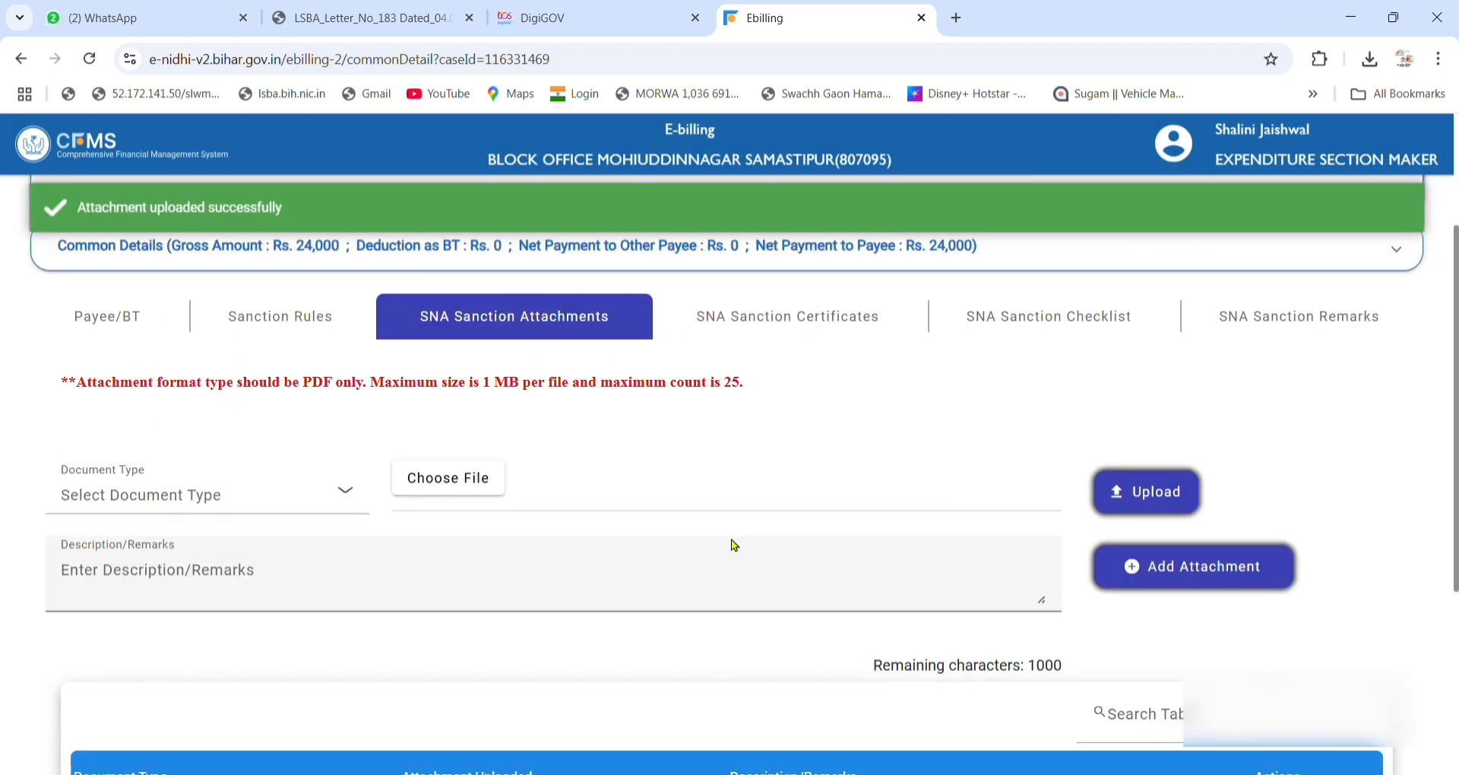
# Choose document type Others and select IHHL01ORMOH.pdf as the file.
pyautogui.click(228, 511)
pyautogui.click(114, 682)
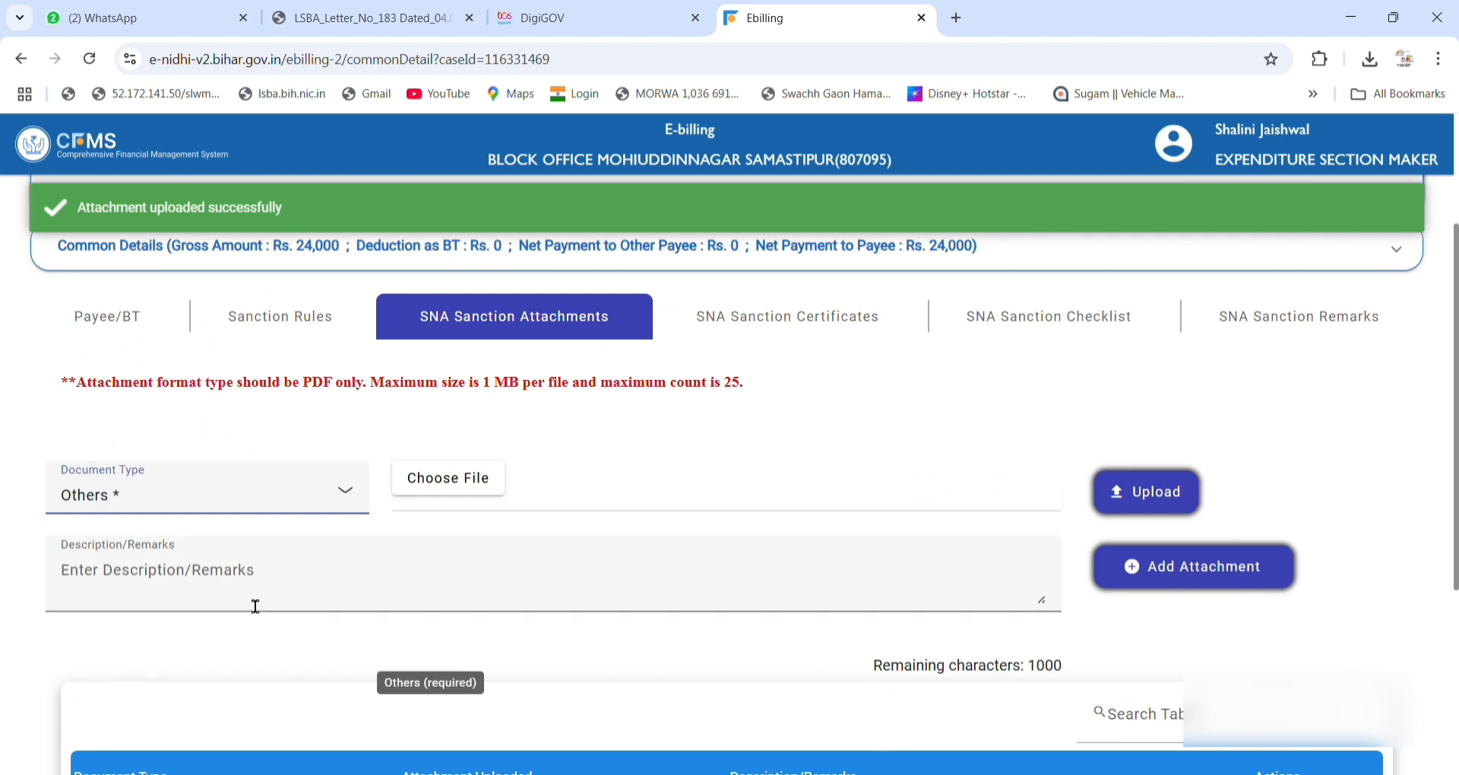
pyautogui.click(431, 492)
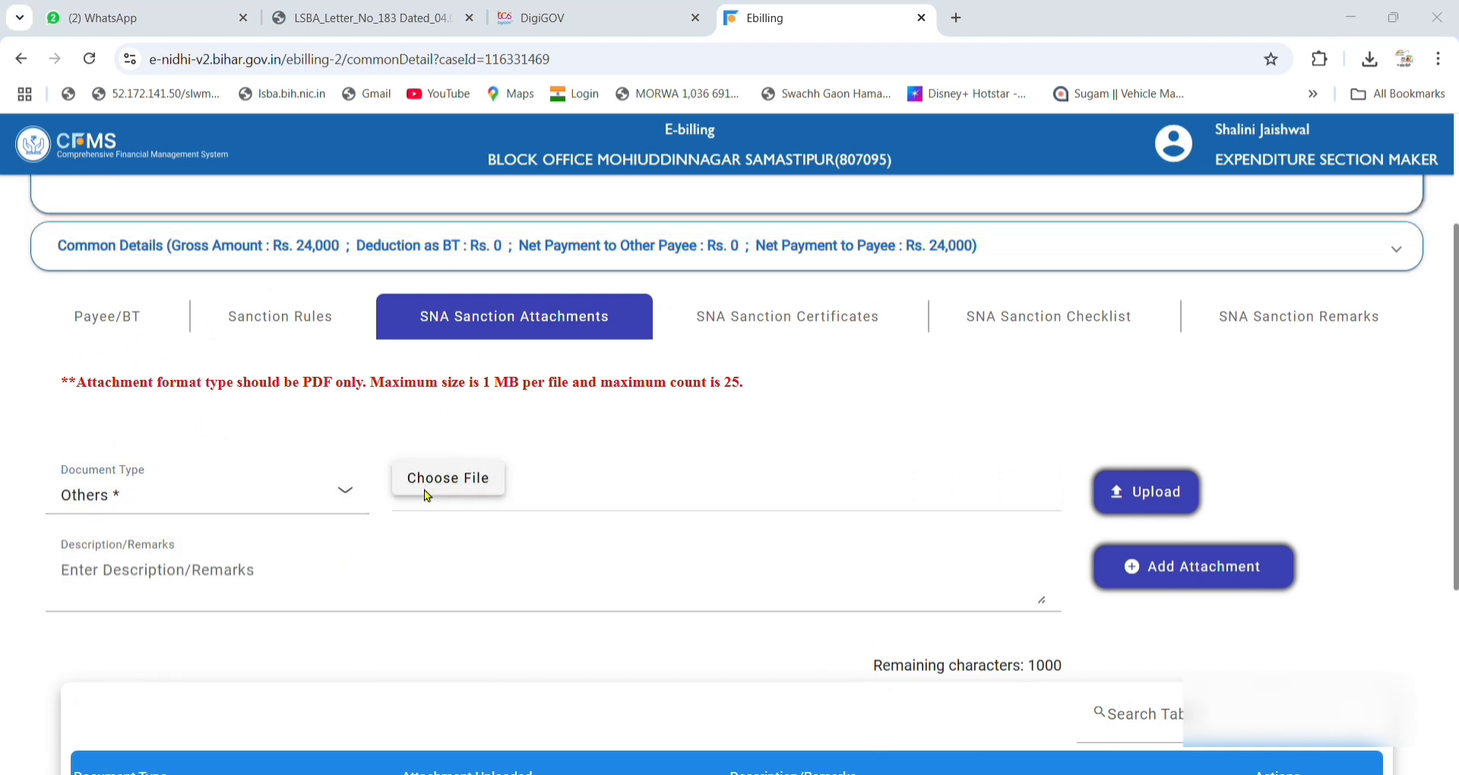
pyautogui.doubleClick(413, 261)
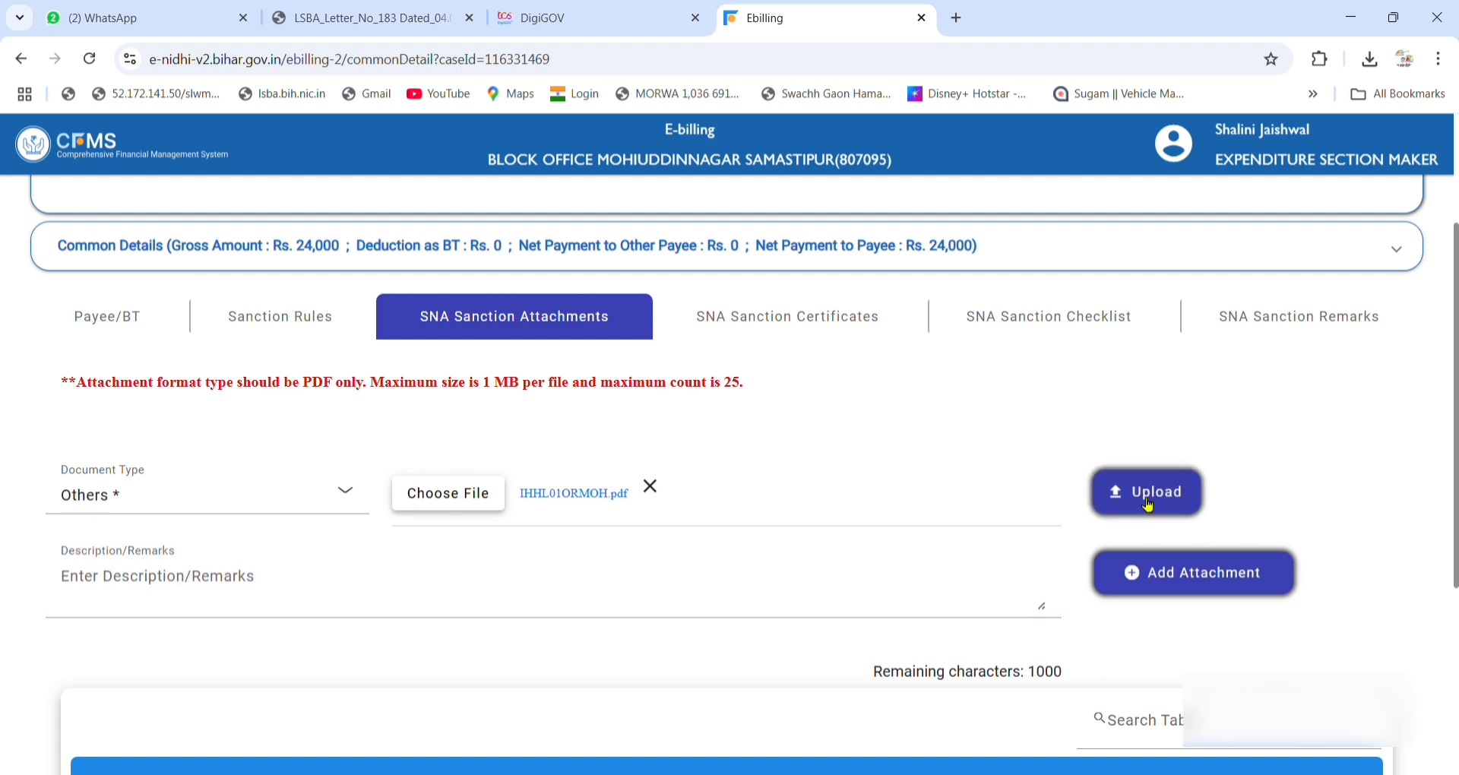
# Describe it as 'ihhl payment', upload it and add it to the attachments.
pyautogui.click(335, 592)
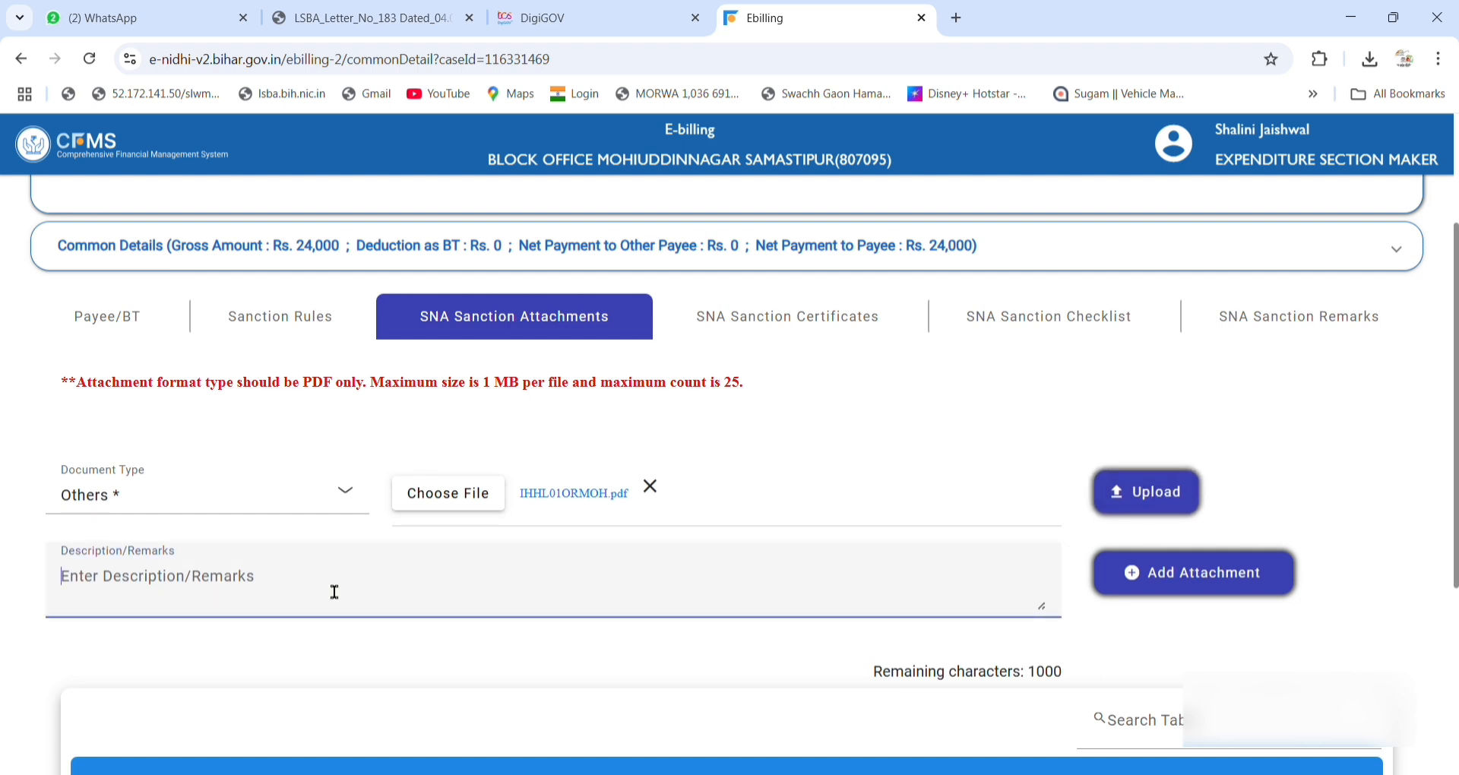
pyautogui.write('ihhl')
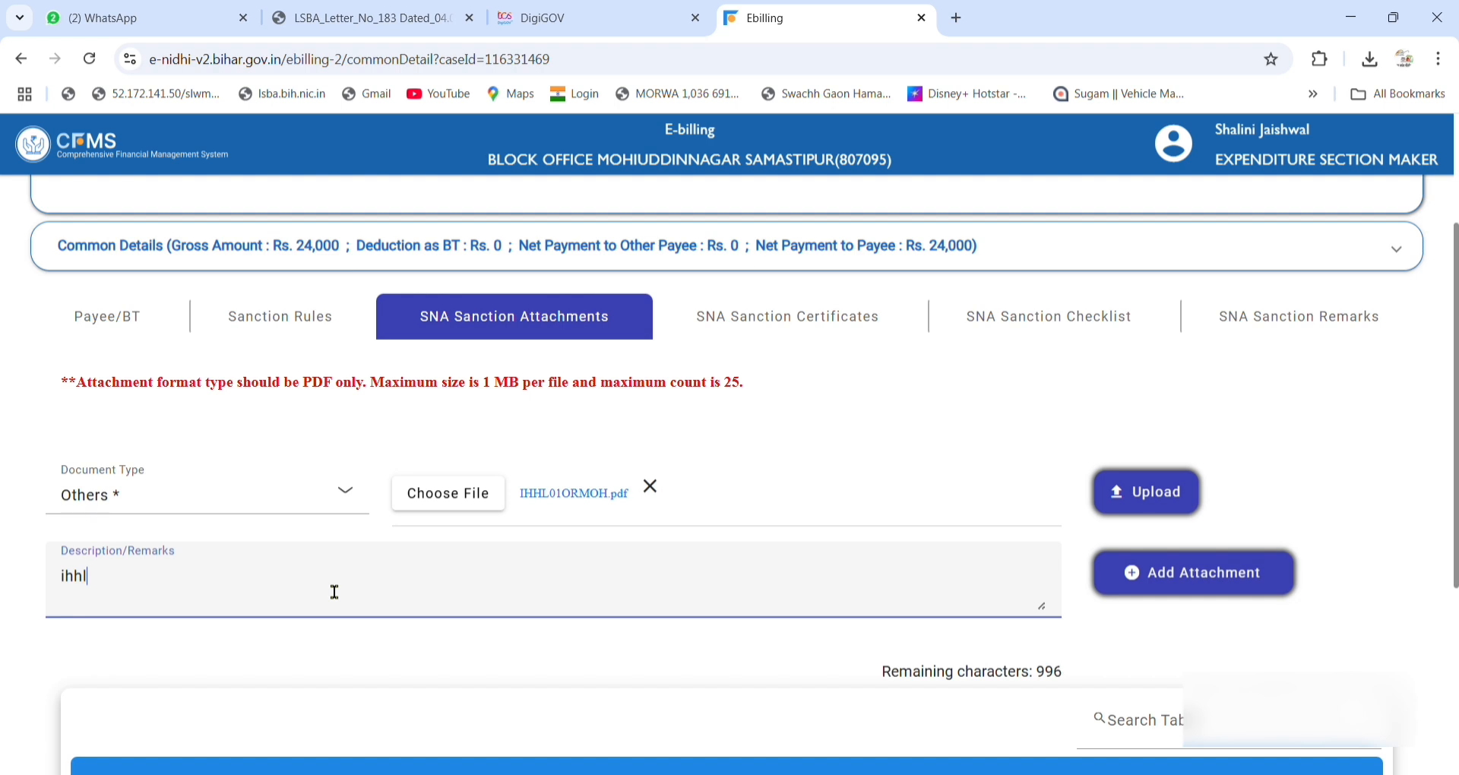
pyautogui.write(' o')
pyautogui.press('BackSpace')
pyautogui.write('payemn')
pyautogui.write('t')
pyautogui.press('BackSpace')
pyautogui.press('BackSpace')
pyautogui.press('BackSpace')
pyautogui.press('BackSpace')
pyautogui.write('ment')
pyautogui.click(1153, 494)
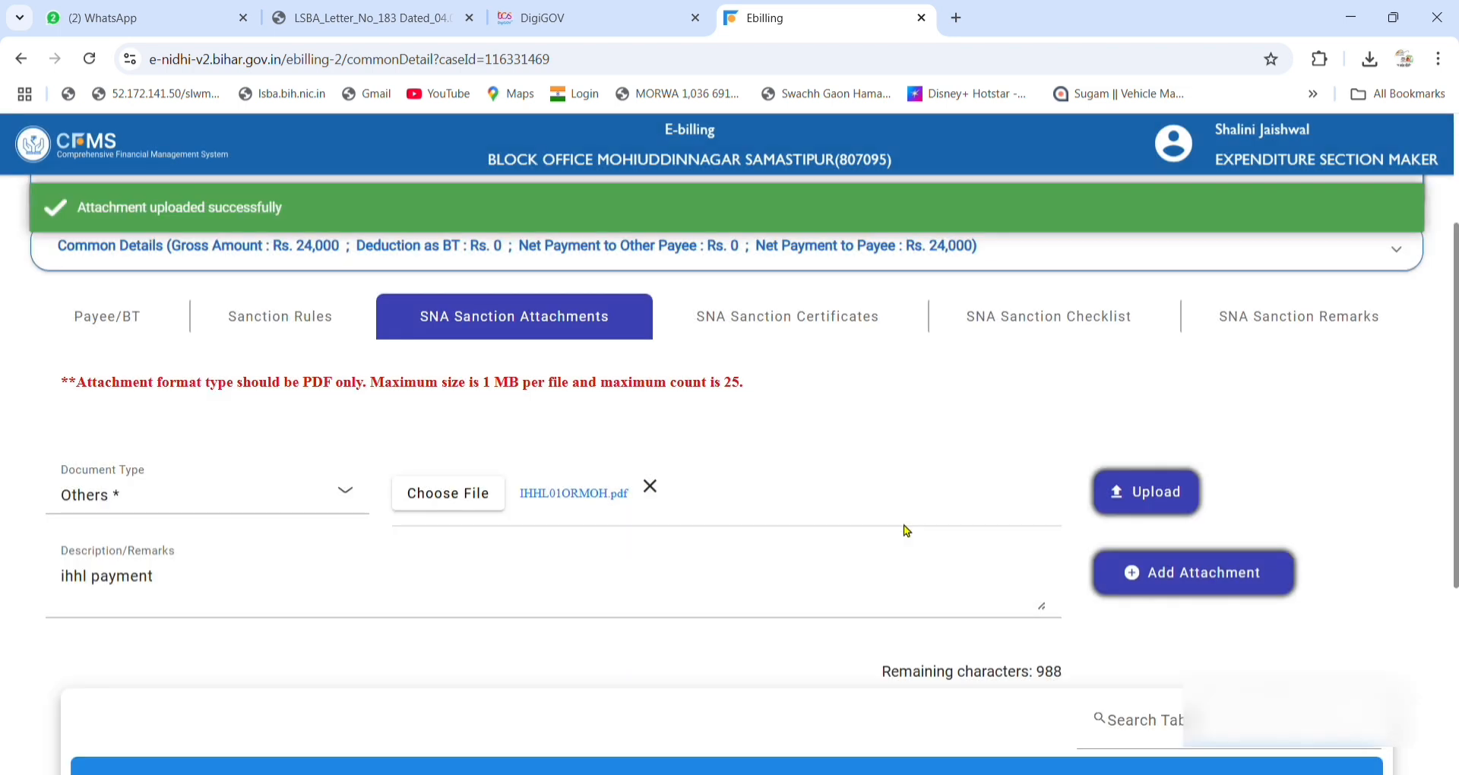
pyautogui.click(1185, 581)
pyautogui.scroll(-5, 992, 595)
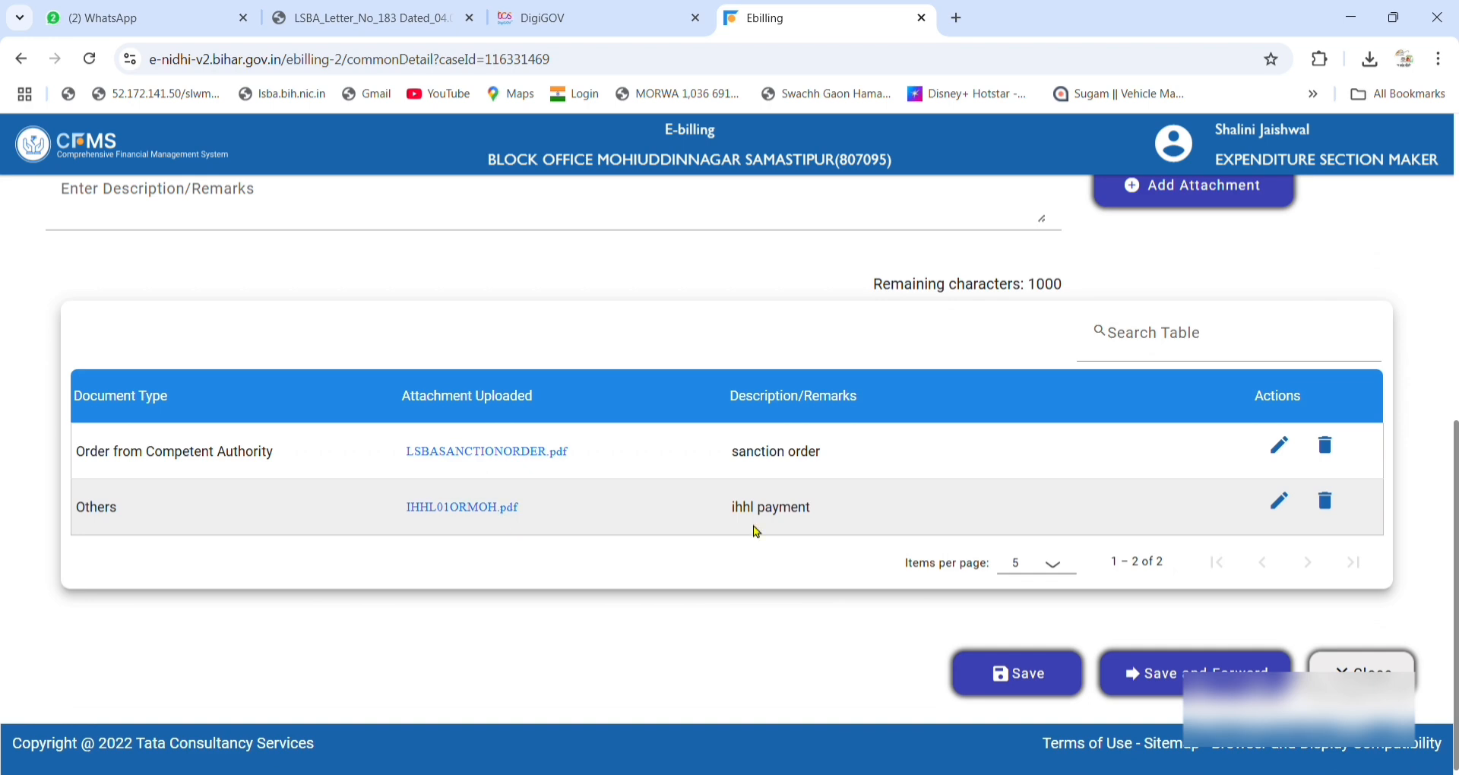
pyautogui.scroll(5, 921, 524)
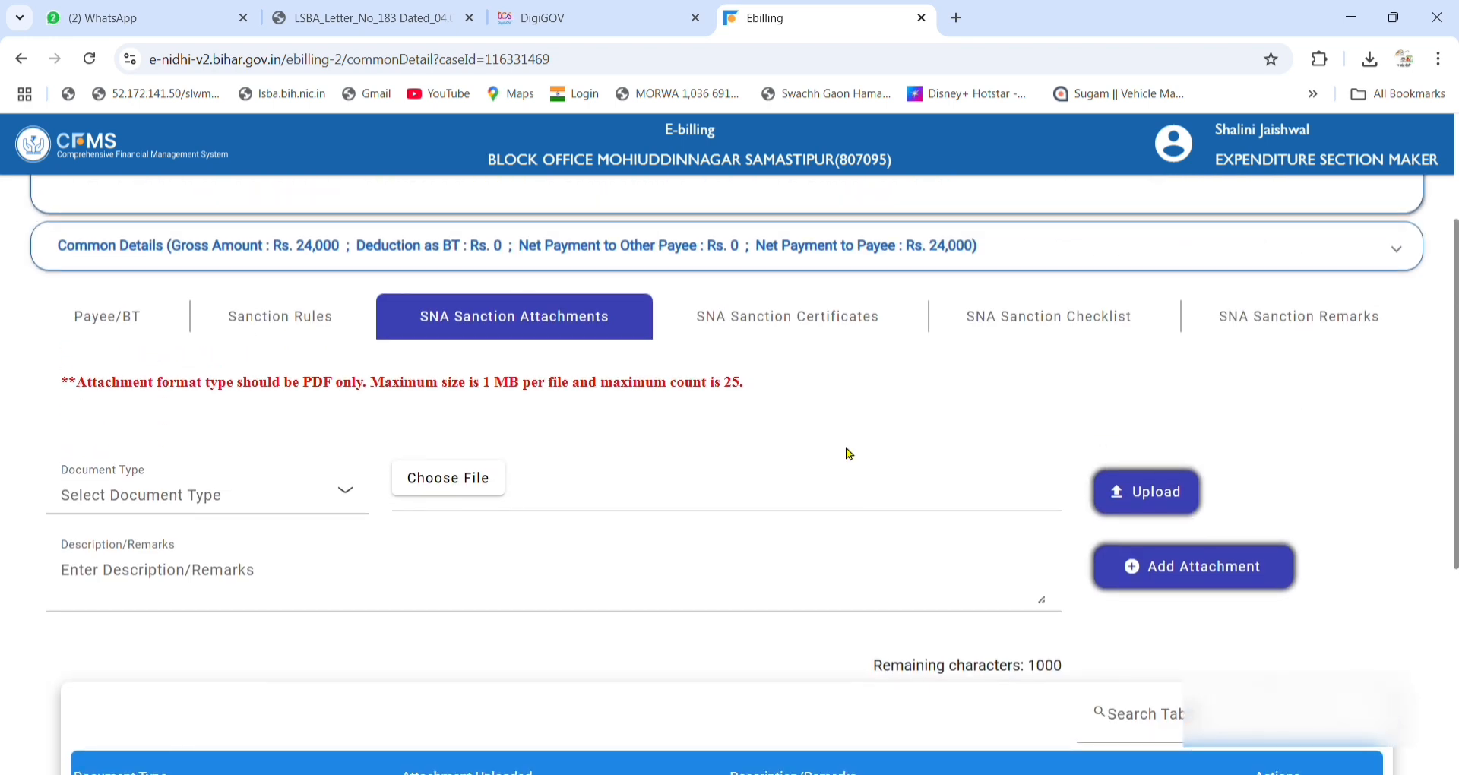
# Tick the Government Order available item in the SNA Sanction Checklist.
pyautogui.click(783, 304)
pyautogui.scroll(-2, 671, 566)
pyautogui.scroll(-3, 672, 566)
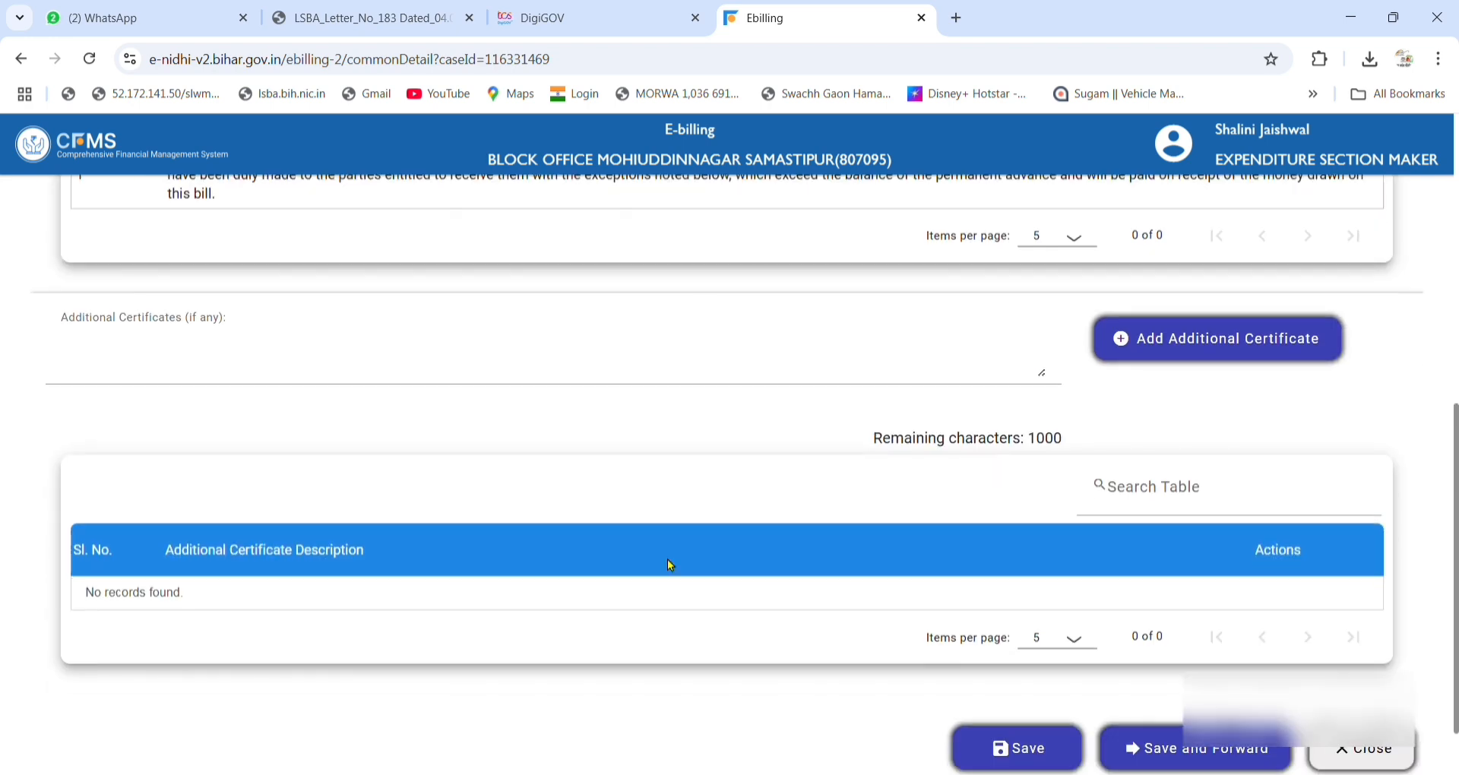
pyautogui.scroll(3, 827, 547)
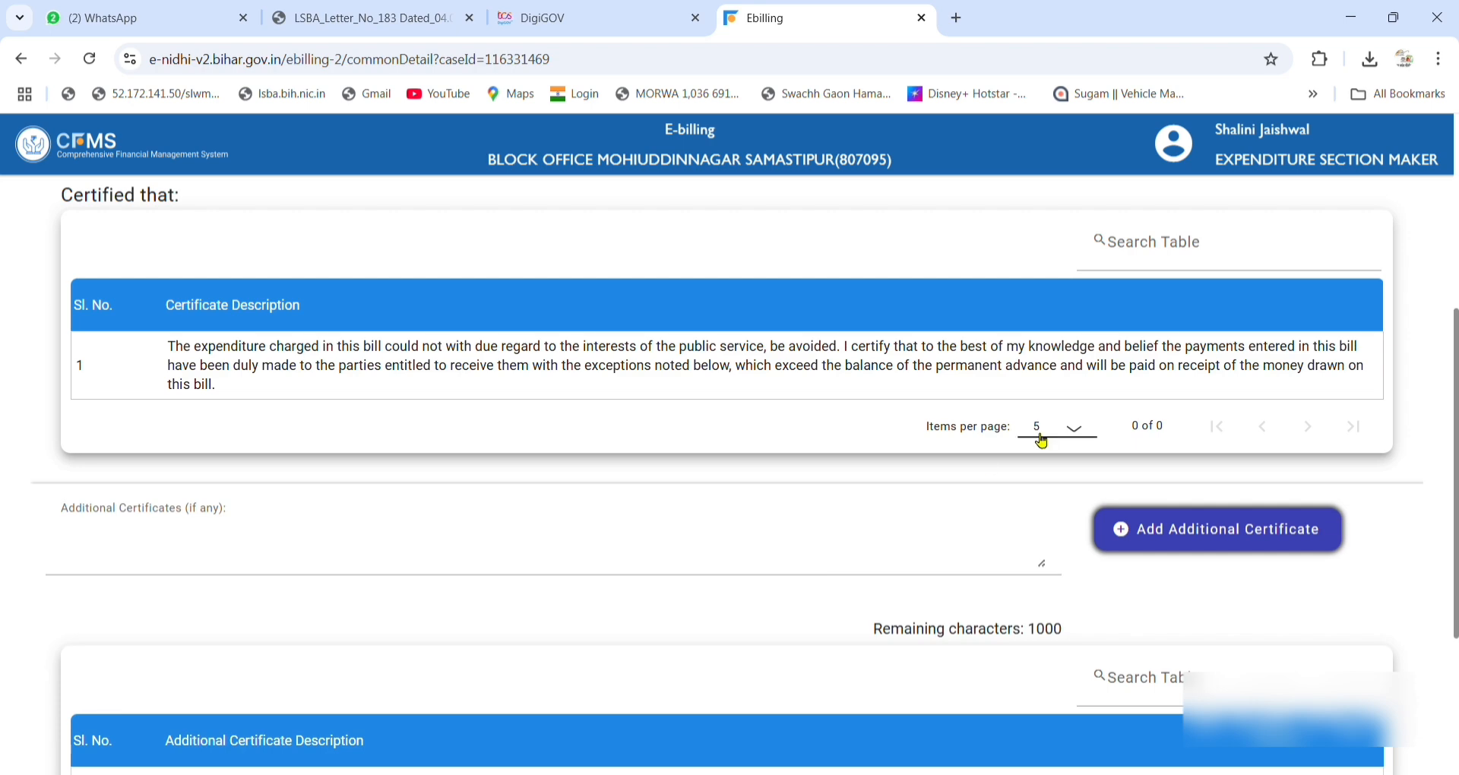
pyautogui.scroll(3, 933, 323)
pyautogui.scroll(2, 964, 547)
pyautogui.click(1019, 514)
pyautogui.scroll(-3, 1019, 514)
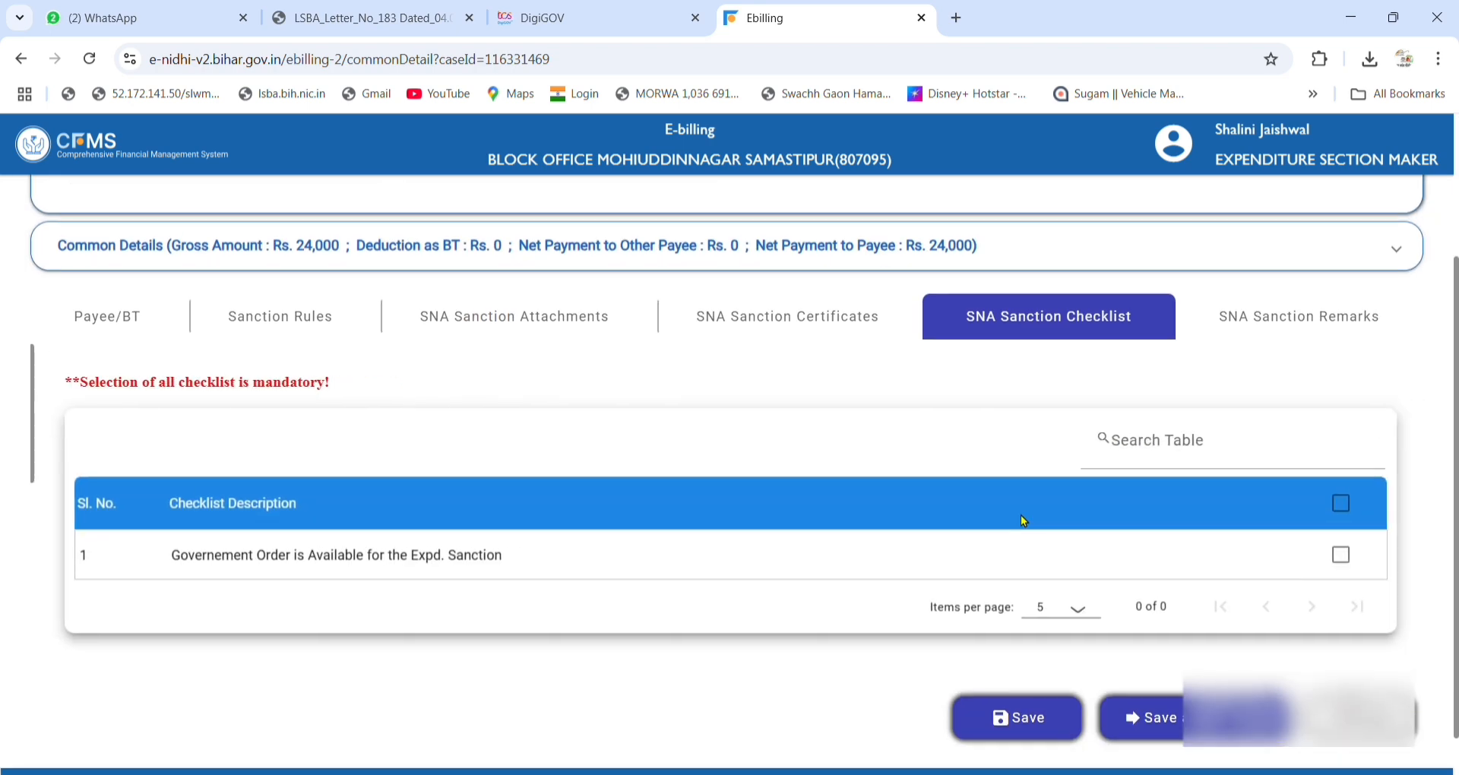
pyautogui.click(1337, 555)
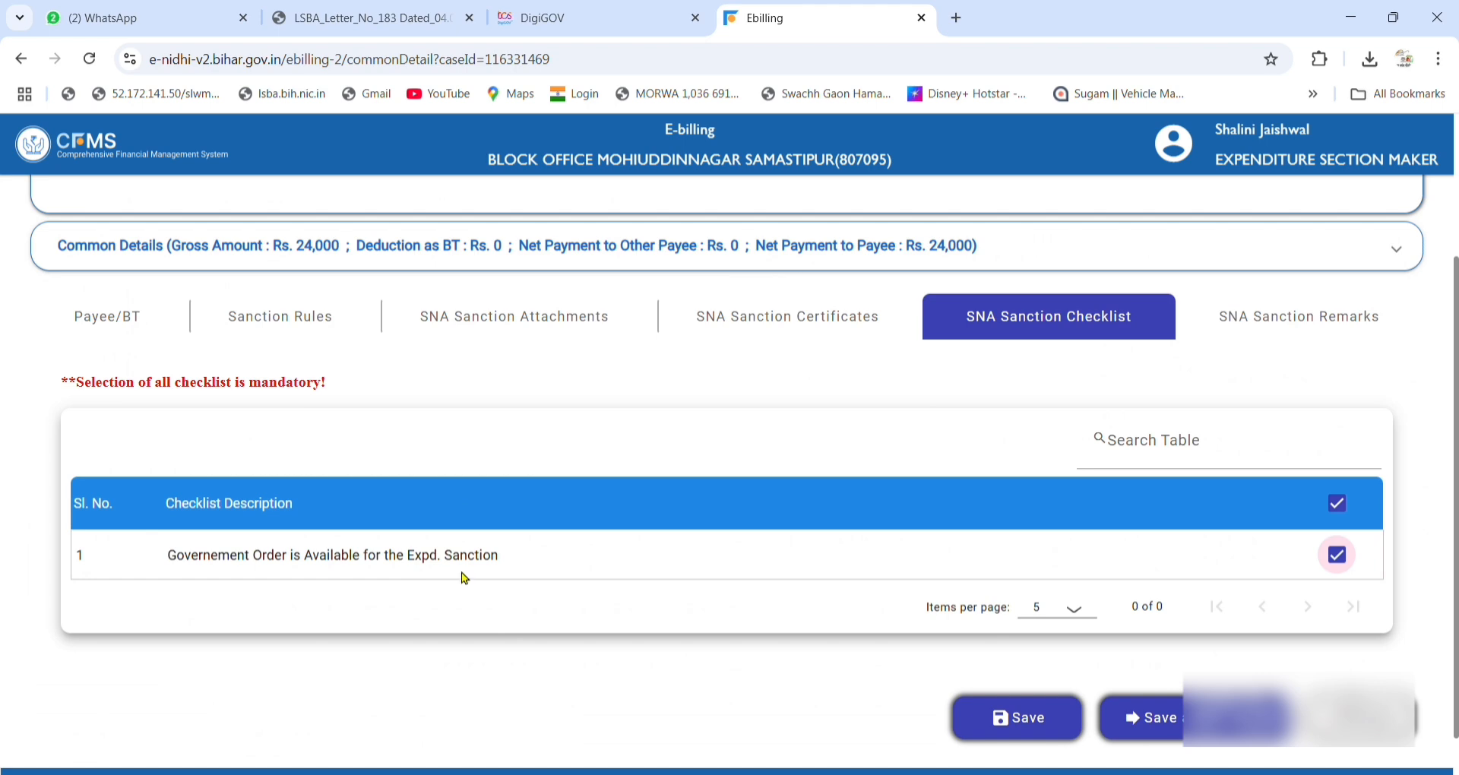
# Recheck the attachments, then open the SNA Sanction Remarks section.
pyautogui.click(477, 323)
pyautogui.scroll(-5, 439, 599)
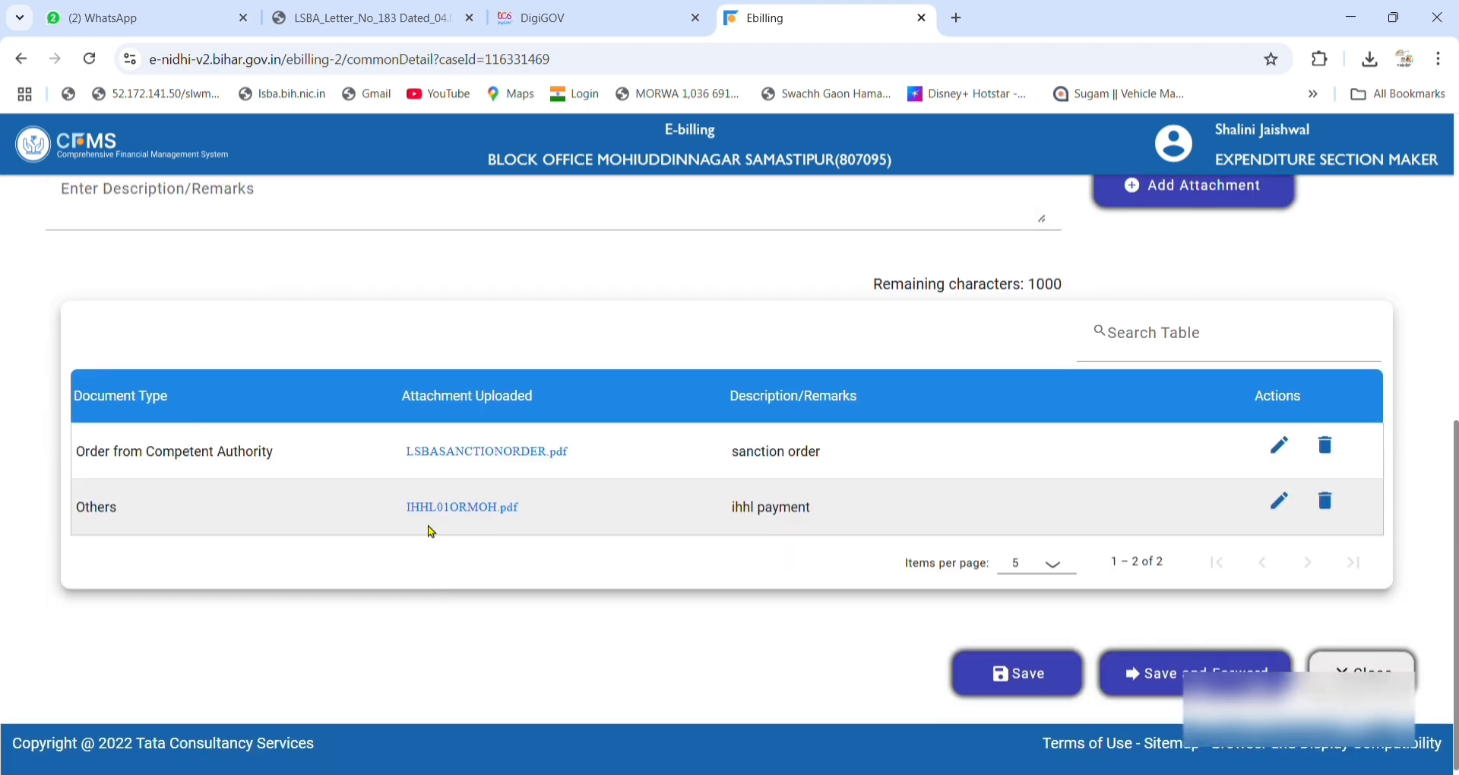
pyautogui.scroll(7, 798, 507)
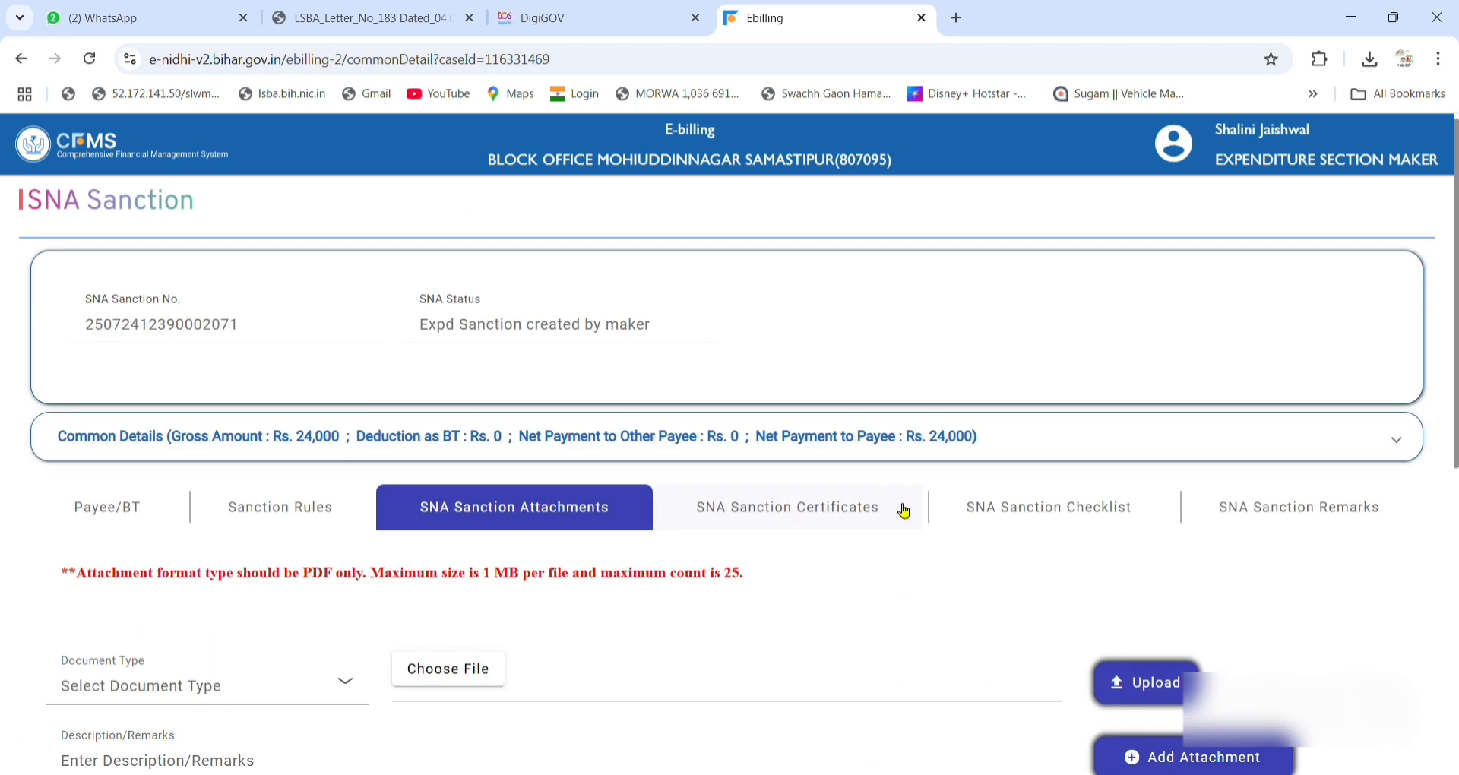
pyautogui.click(1073, 508)
pyautogui.scroll(-2, 1070, 518)
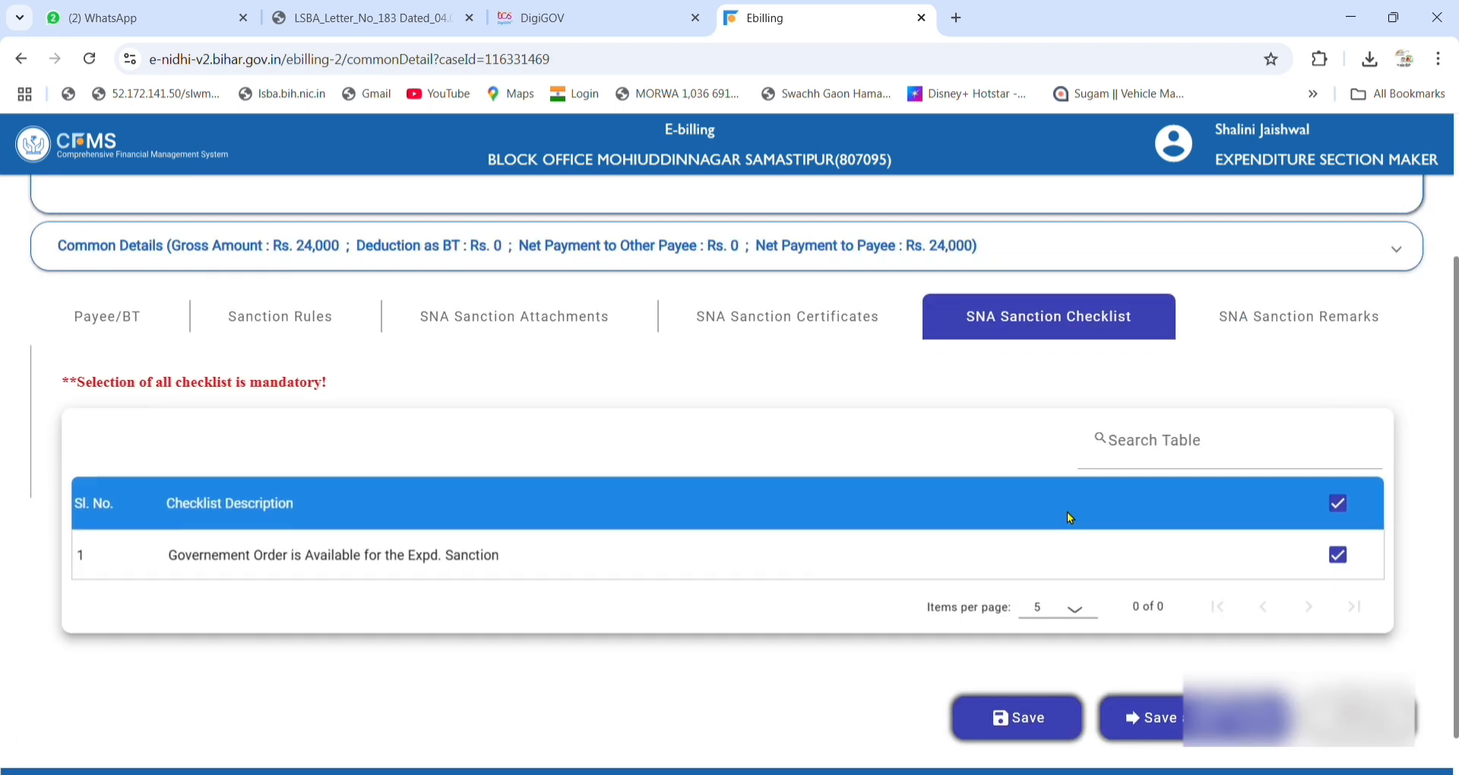
pyautogui.click(1331, 316)
# Enter the sanction remark 'ihhl payment'.
pyautogui.click(162, 420)
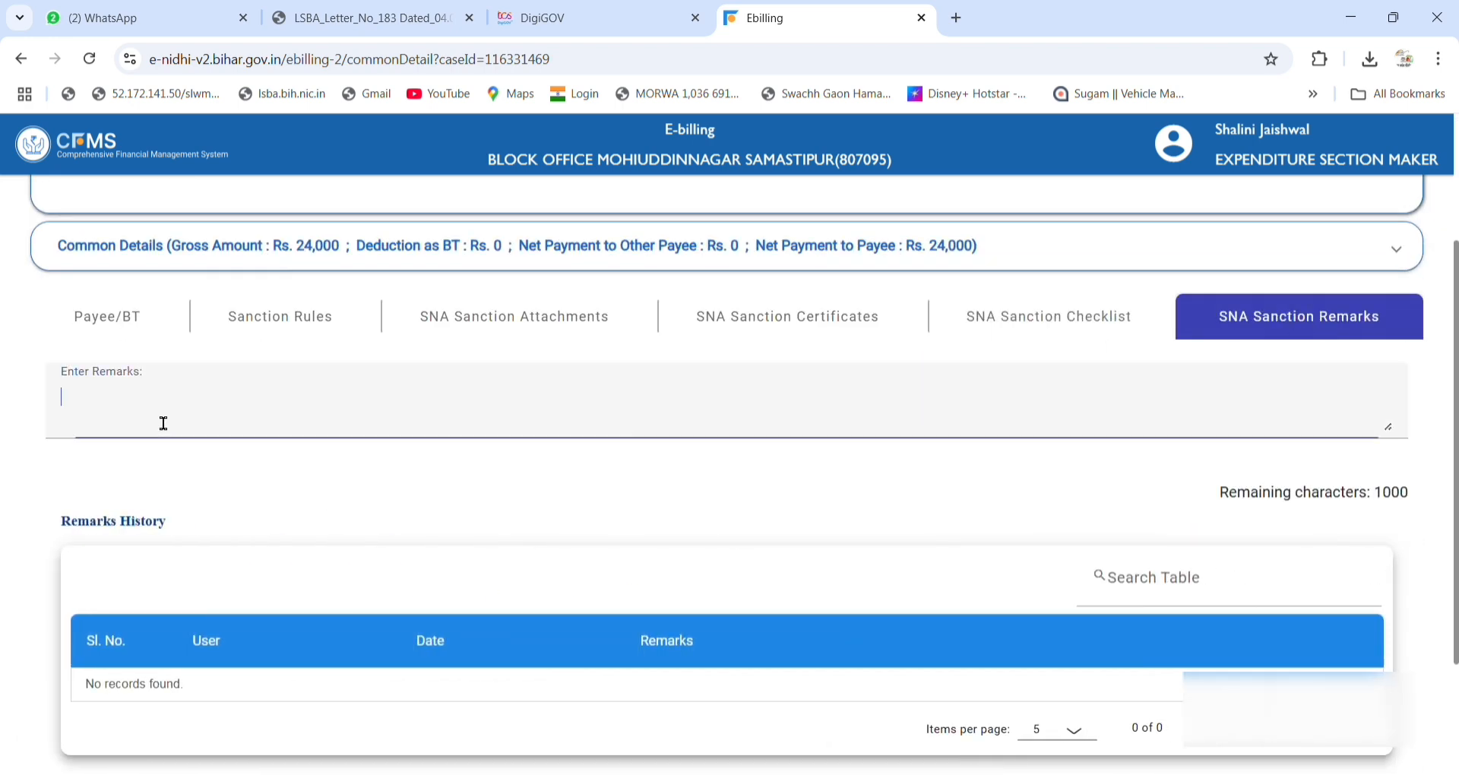
pyautogui.write('ihhl')
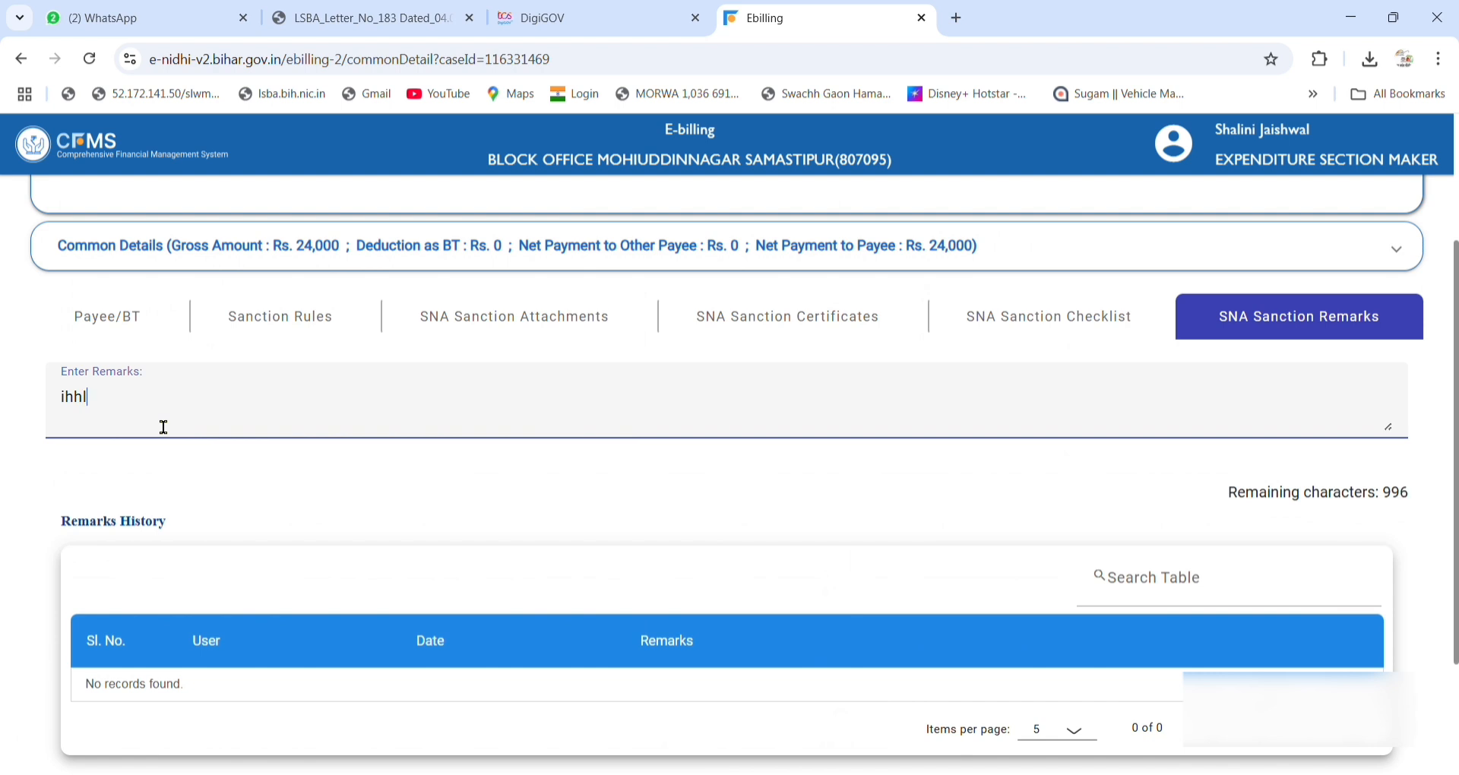
pyautogui.write(' payemn')
pyautogui.press('BackSpace')
pyautogui.press('BackSpace')
pyautogui.press('BackSpace')
pyautogui.write('men')
# Save and forward the sanction to the approver, then close the sanction page.
pyautogui.scroll(-2, 164, 428)
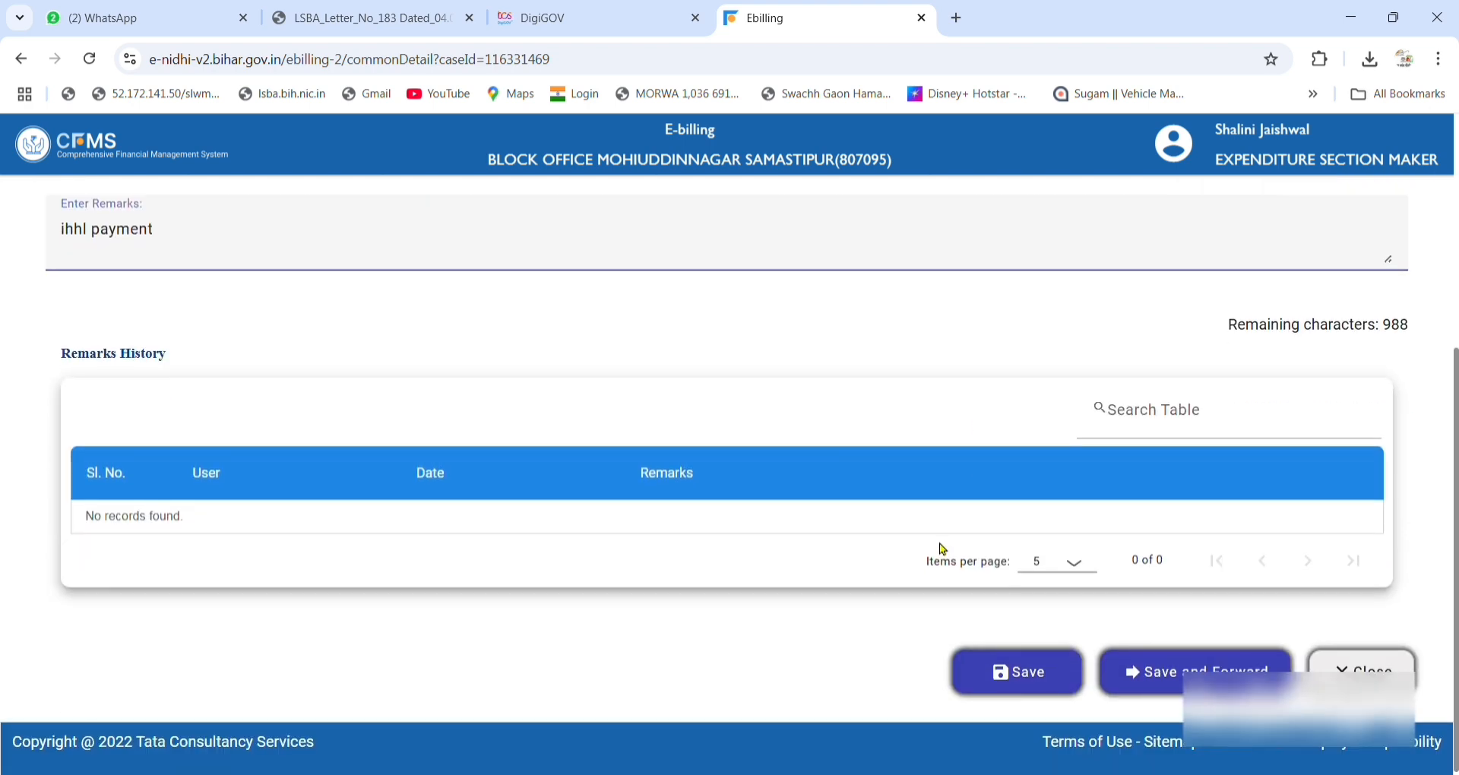
pyautogui.click(1196, 670)
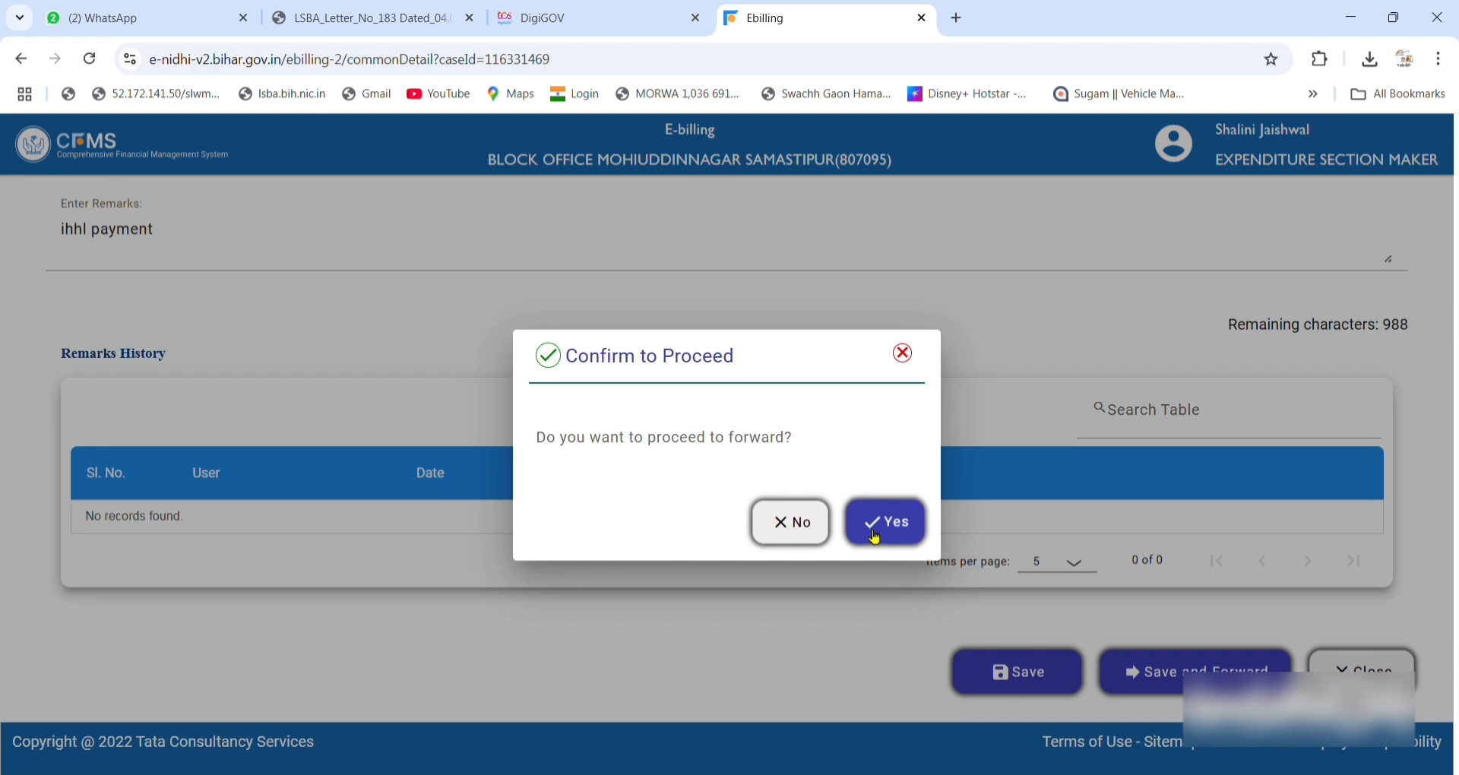
pyautogui.click(876, 537)
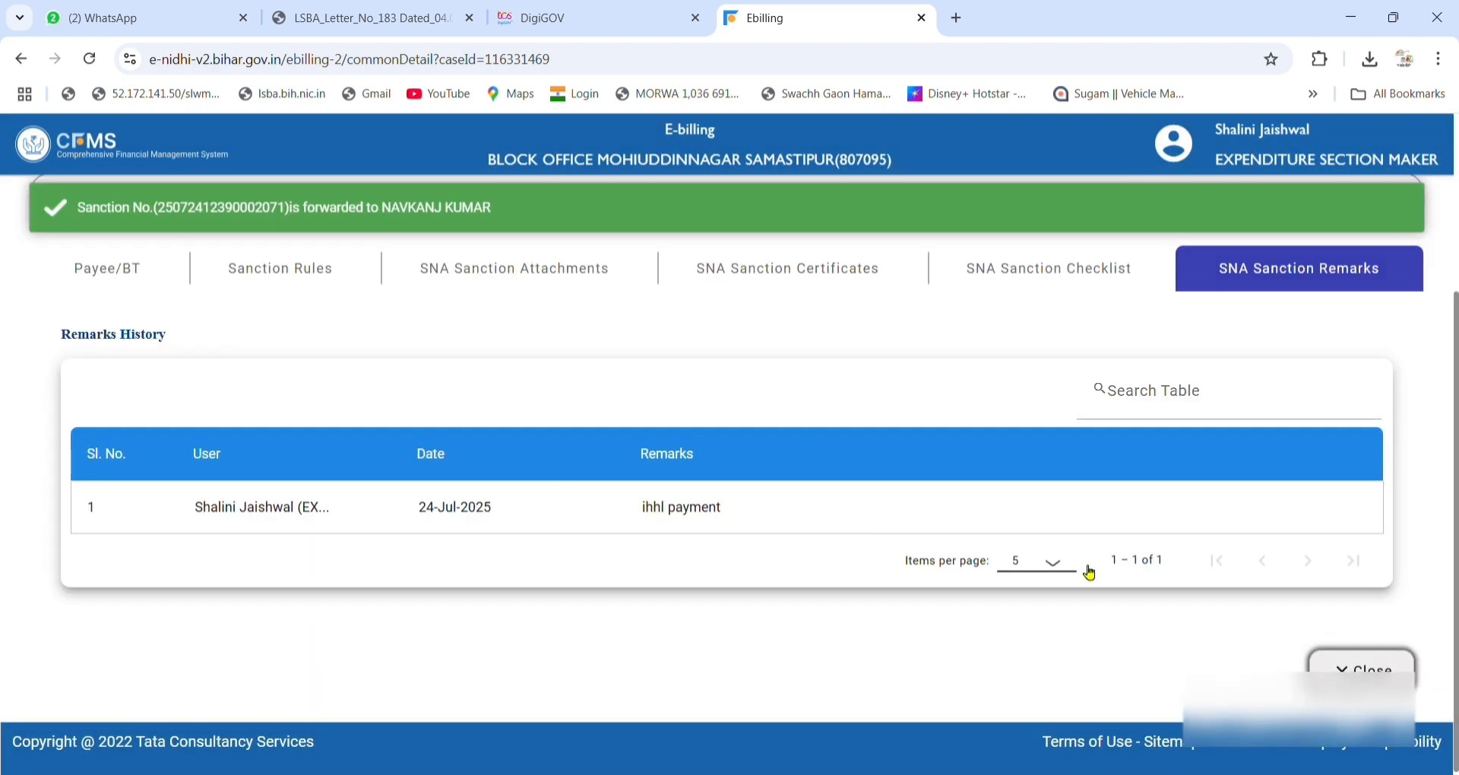
pyautogui.click(1346, 669)
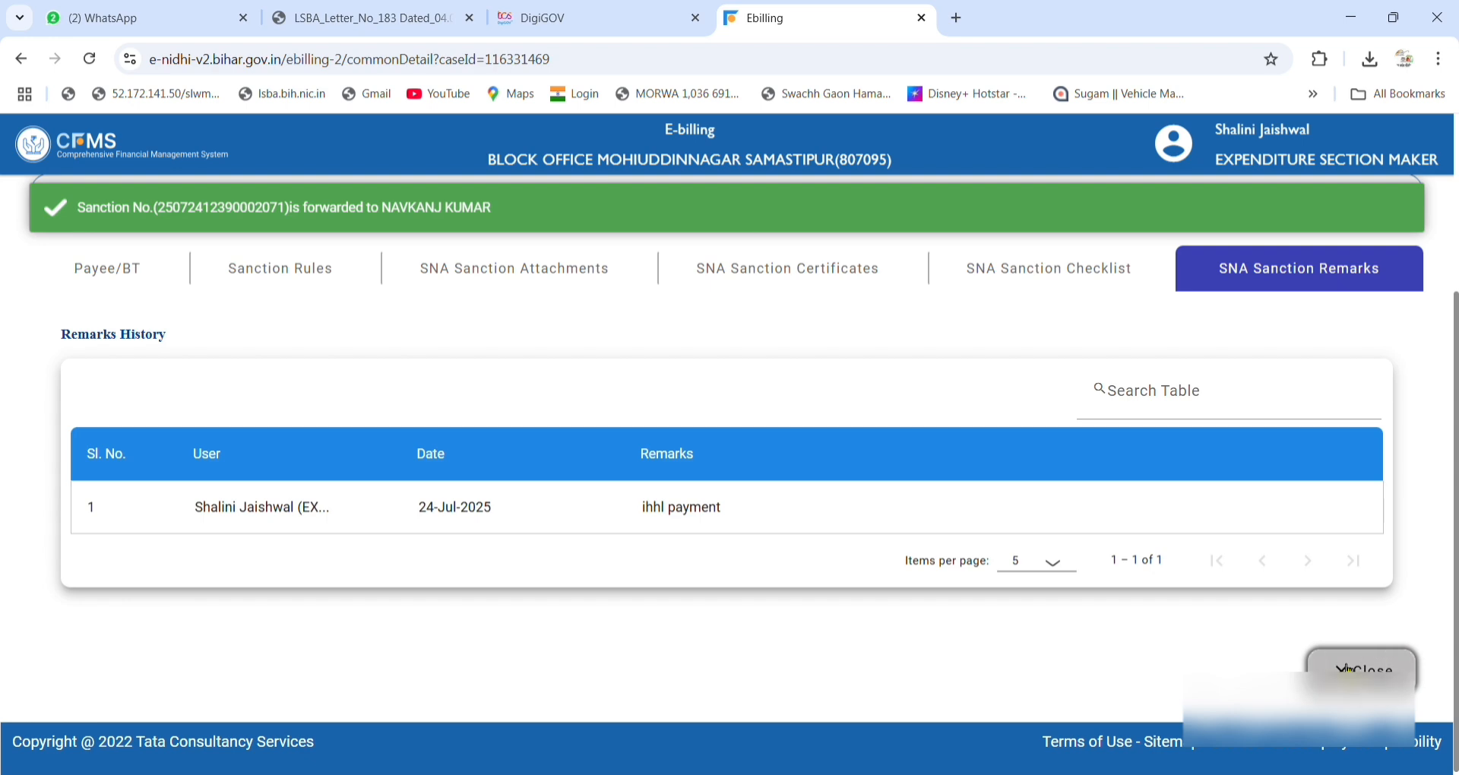
pyautogui.click(922, 521)
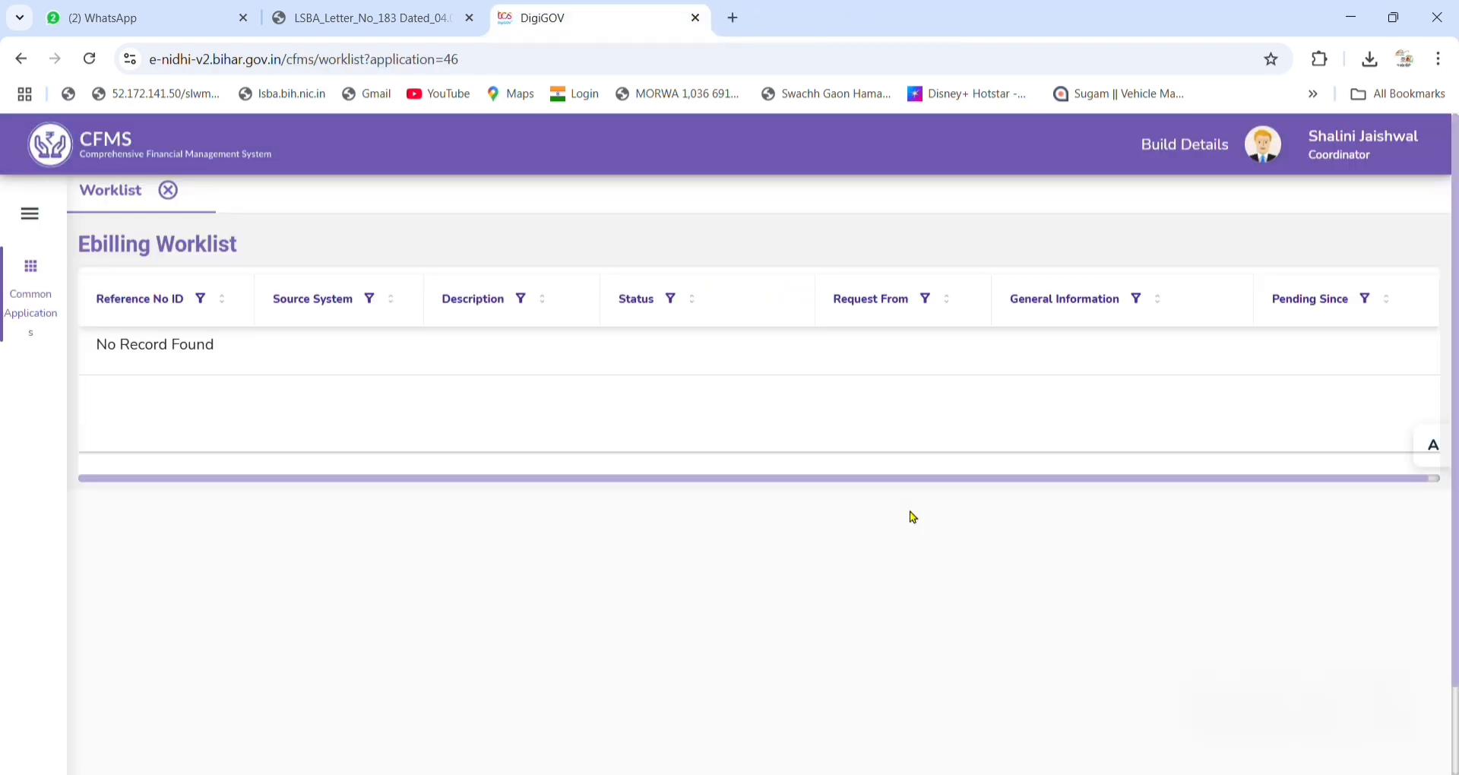
# Log out of the Expenditure Section Maker session.
pyautogui.click(1287, 157)
pyautogui.click(820, 455)
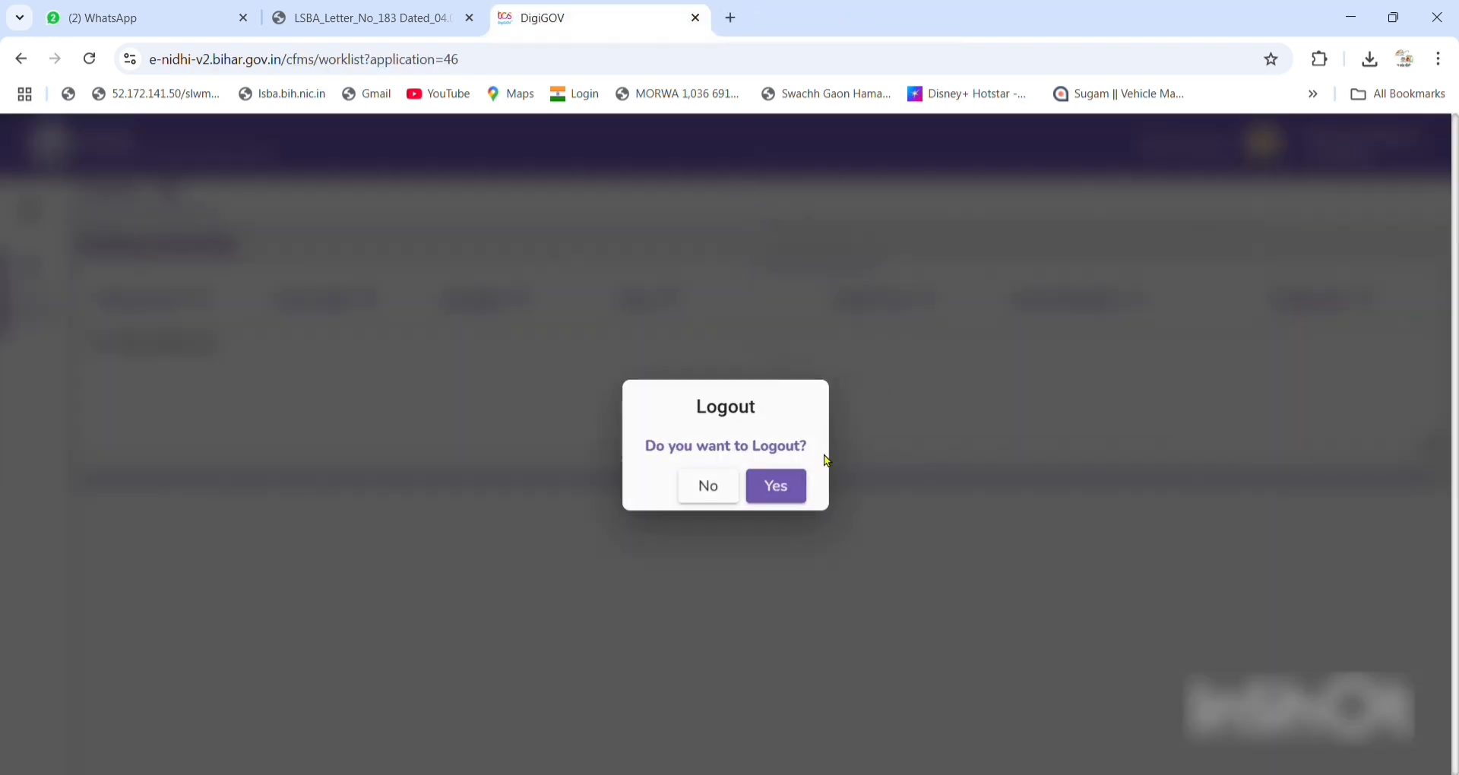
pyautogui.click(797, 494)
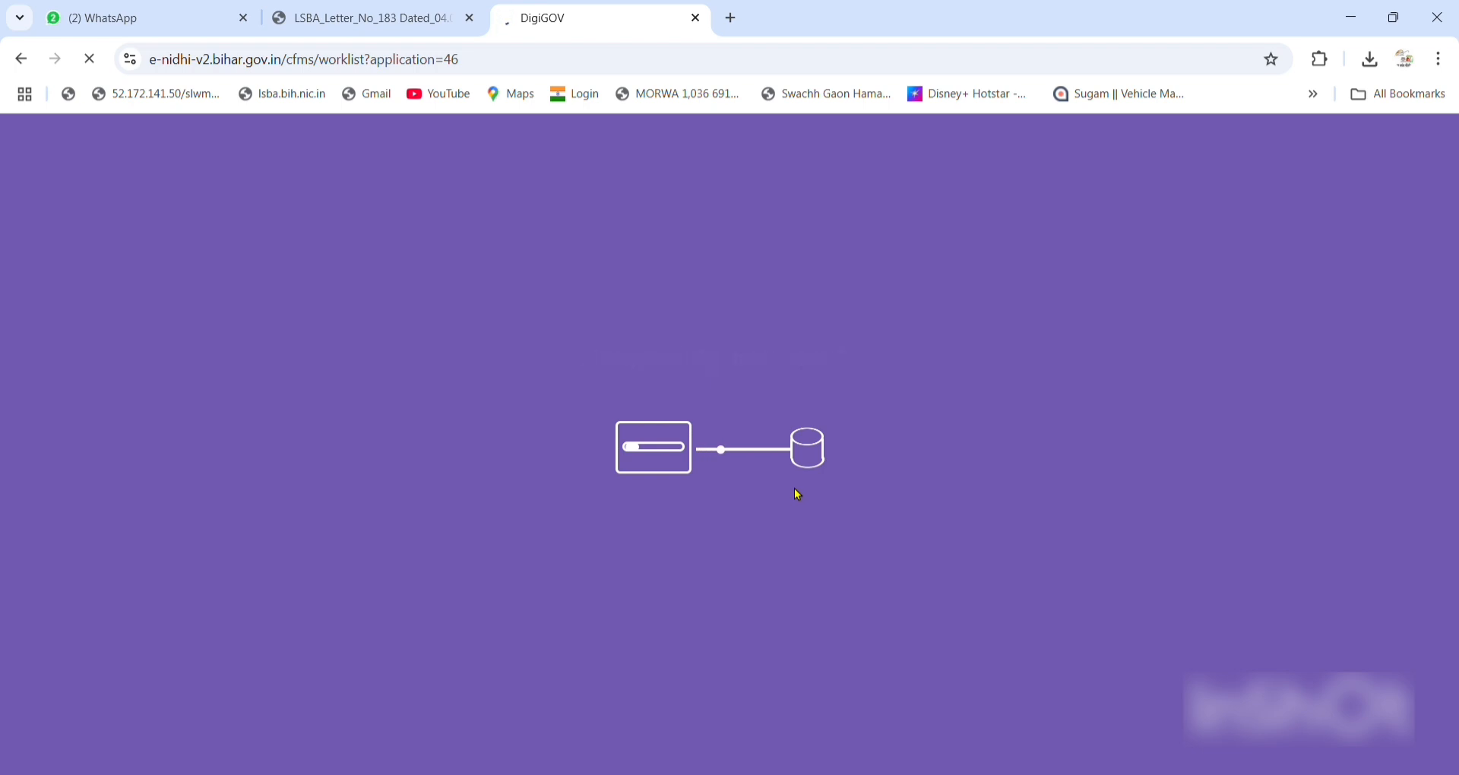
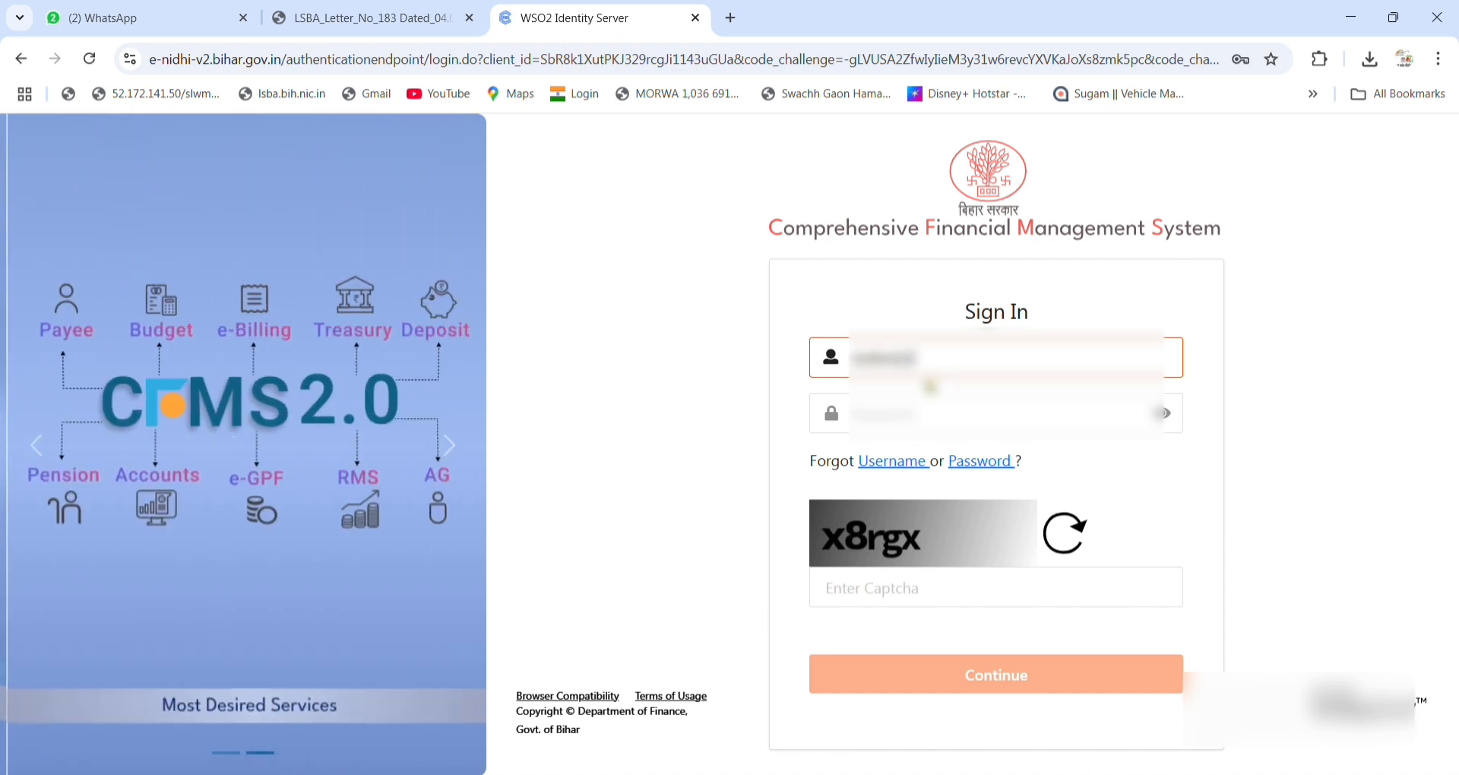
# Try signing in with the username, password and captcha; the attempt is rejected as invalid.
pyautogui.press('Tab')
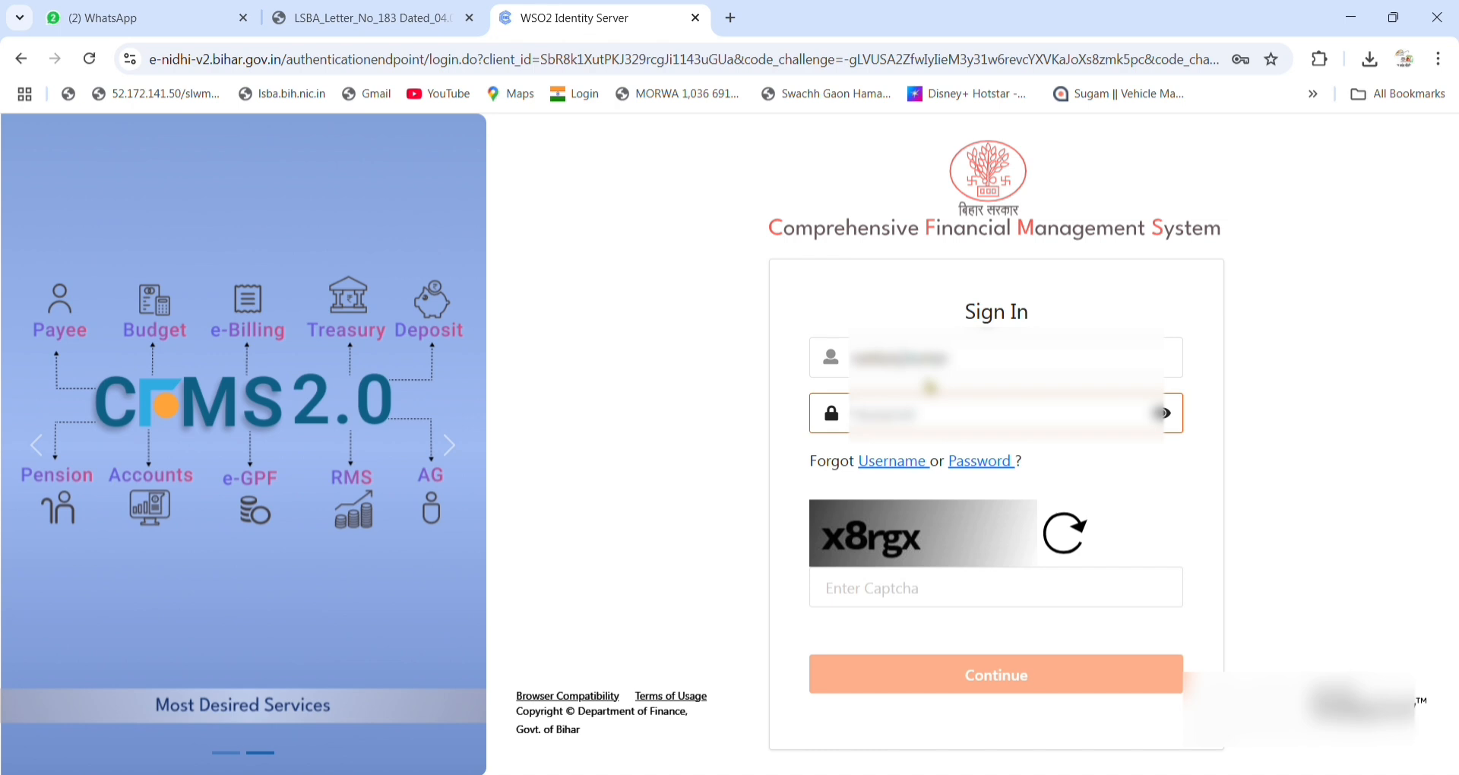
pyautogui.write('••')
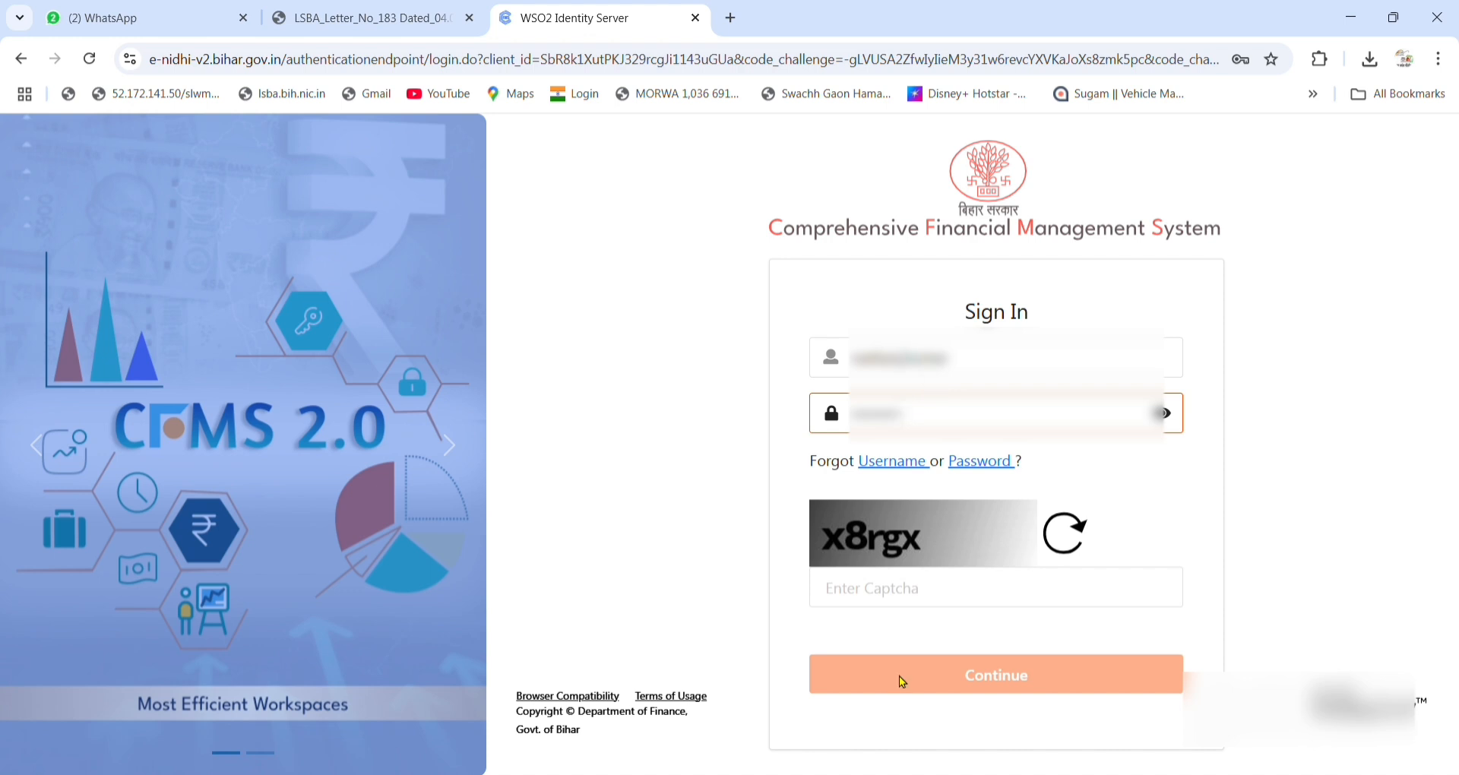
pyautogui.click(912, 608)
pyautogui.write('x8rfx')
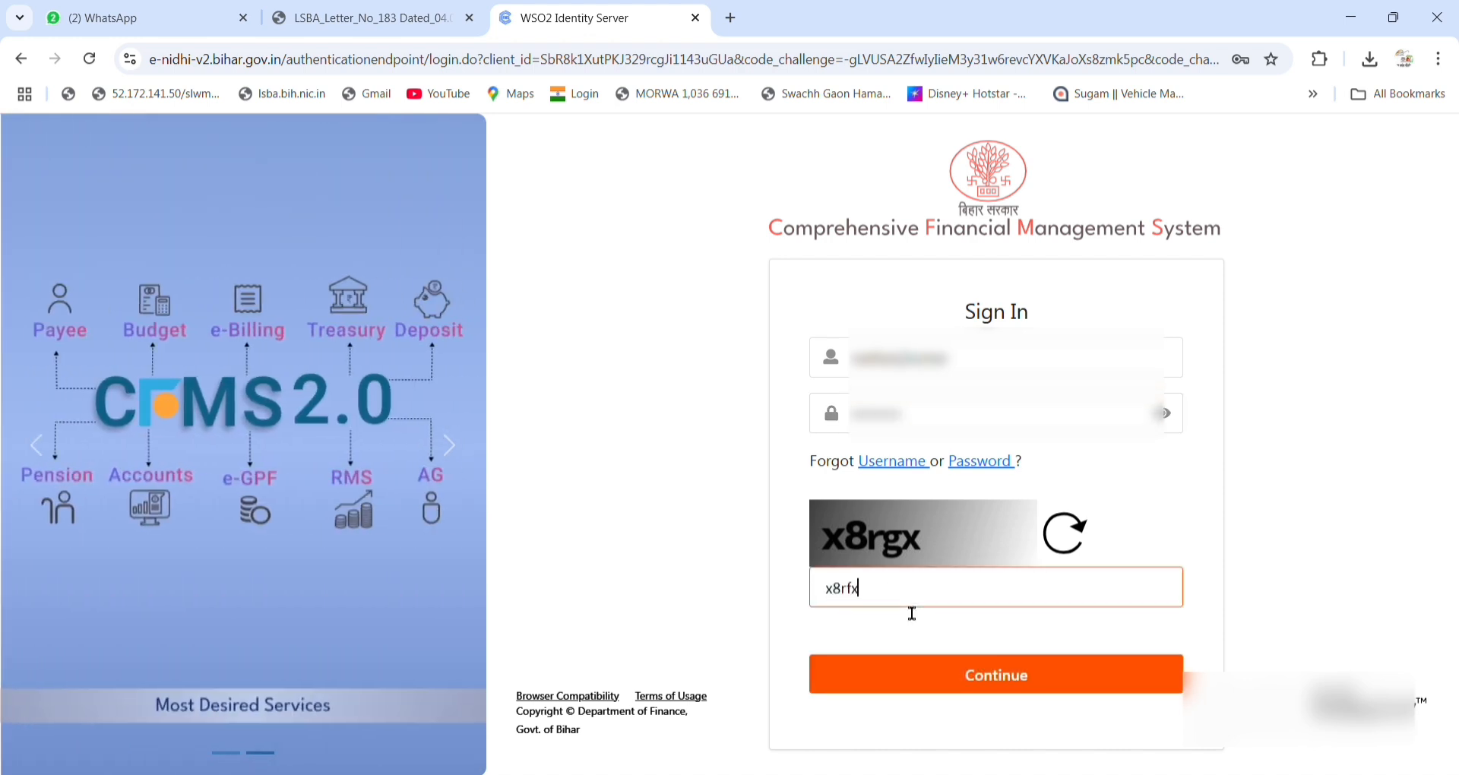
pyautogui.click(963, 675)
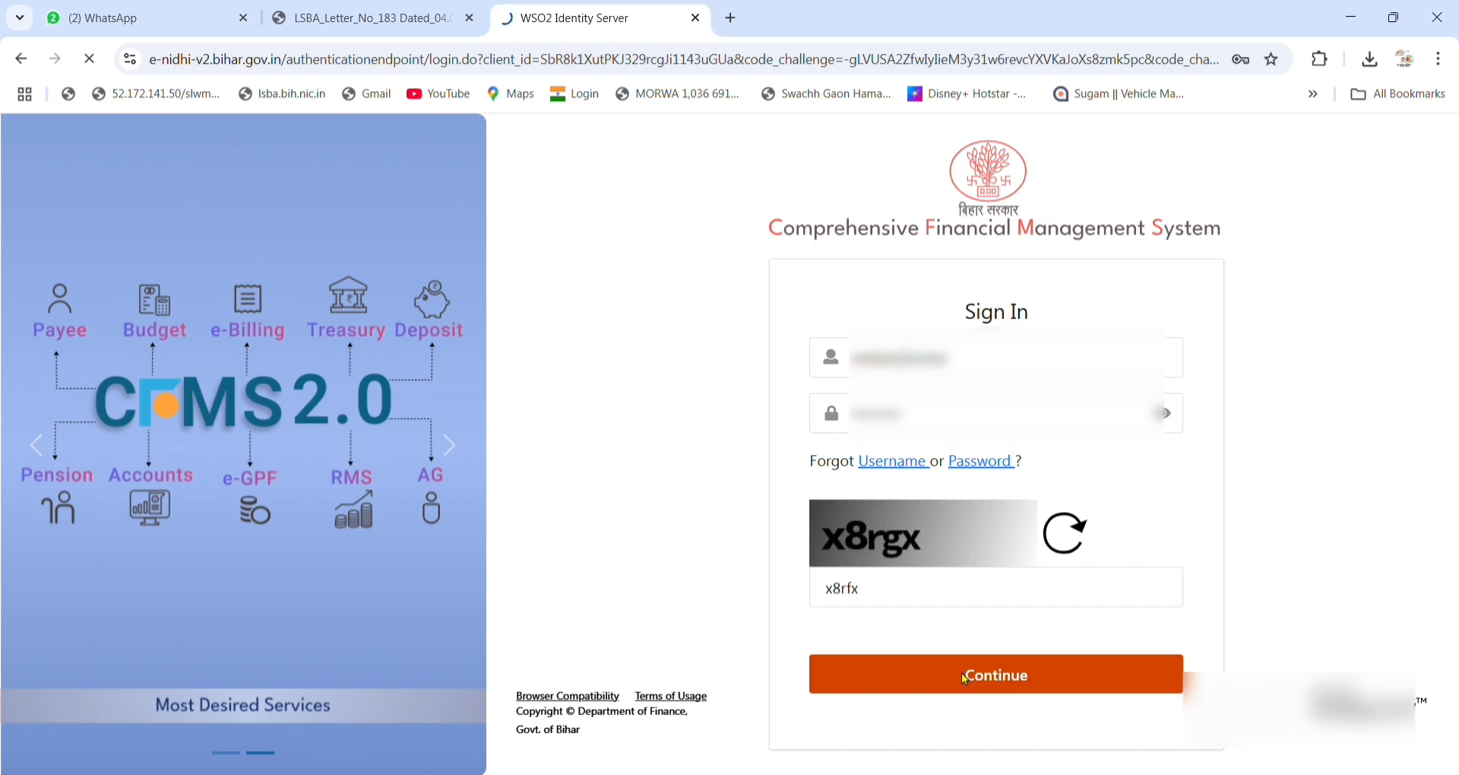
# Re-enter the username, password and new captcha '2m7by' to sign in.
pyautogui.click(933, 406)
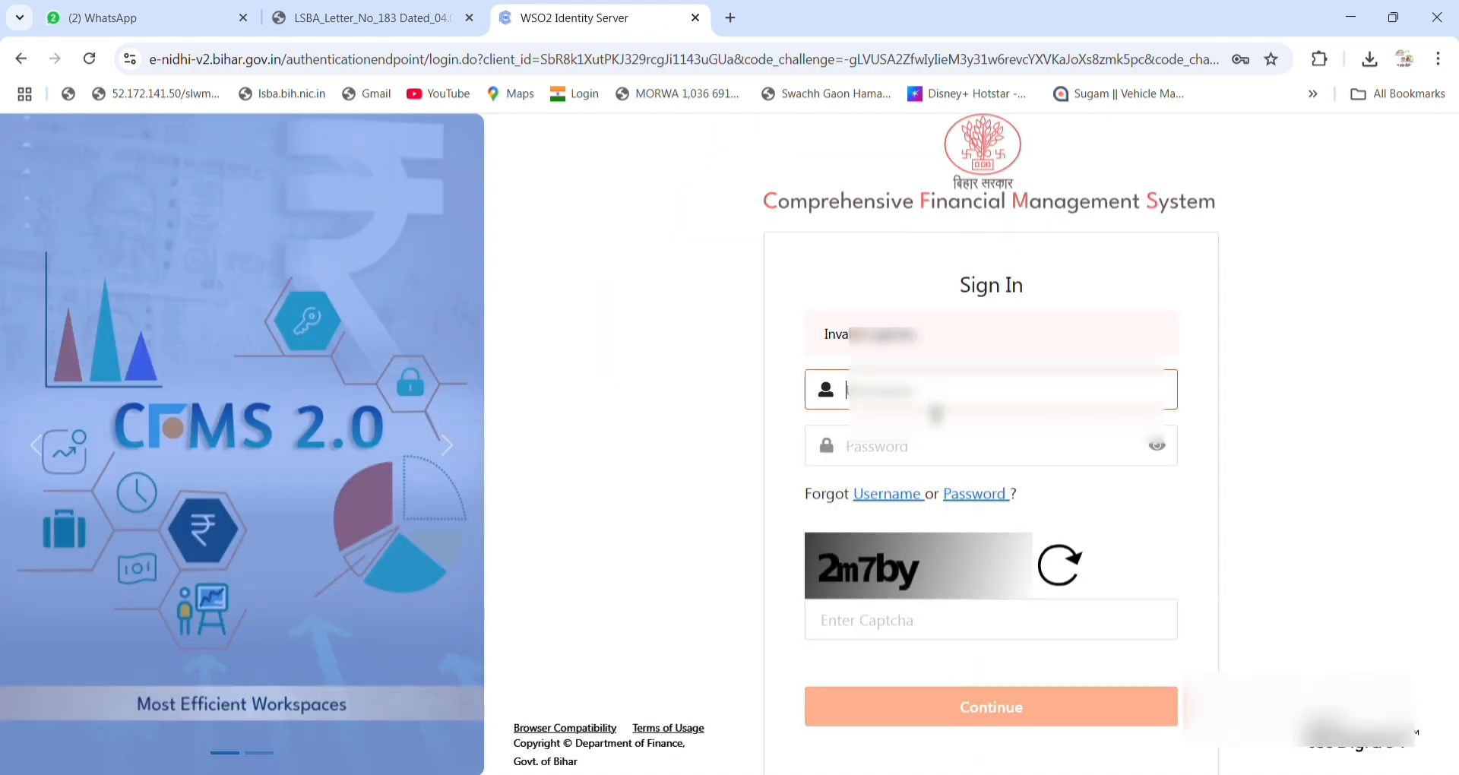
pyautogui.write('r********')
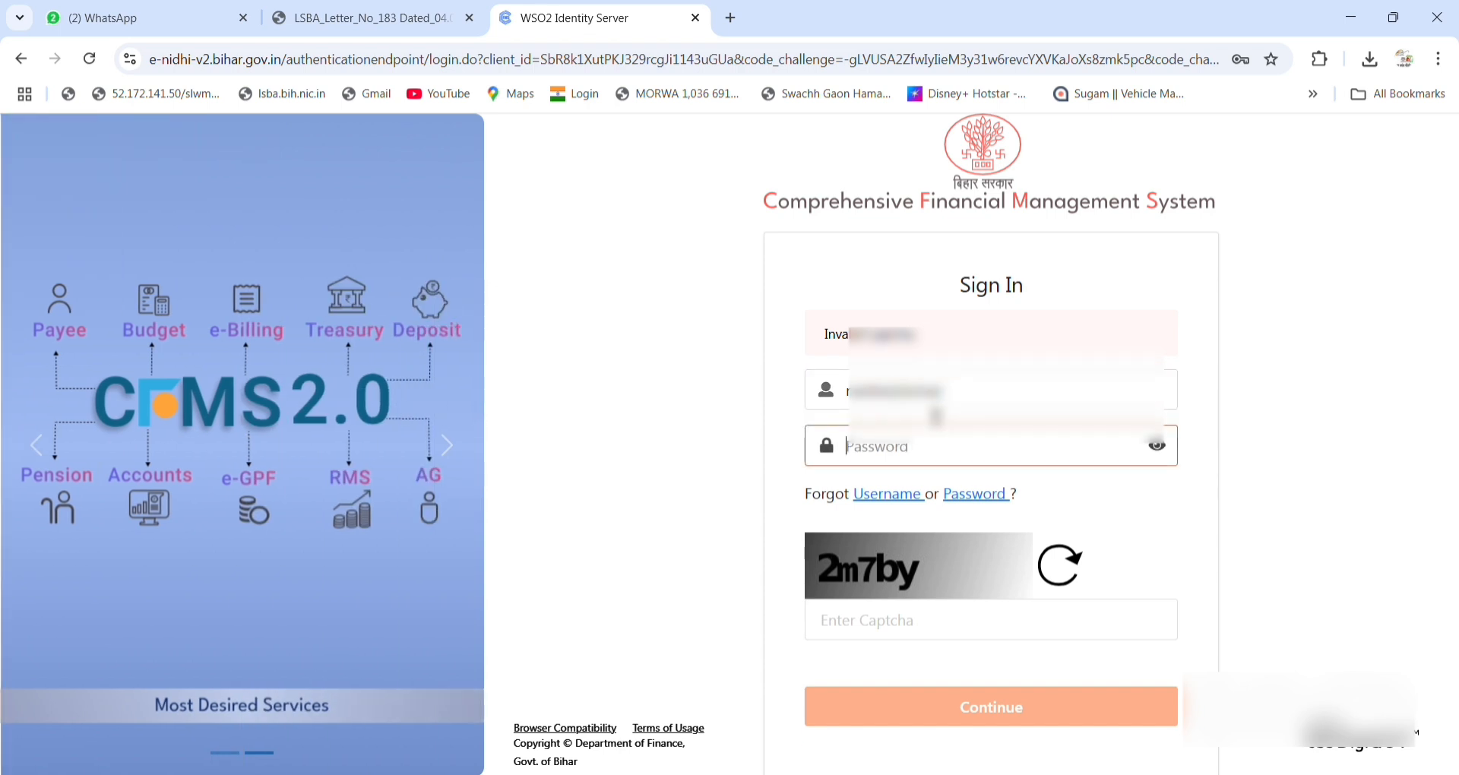
pyautogui.press('Tab')
pyautogui.write('*')
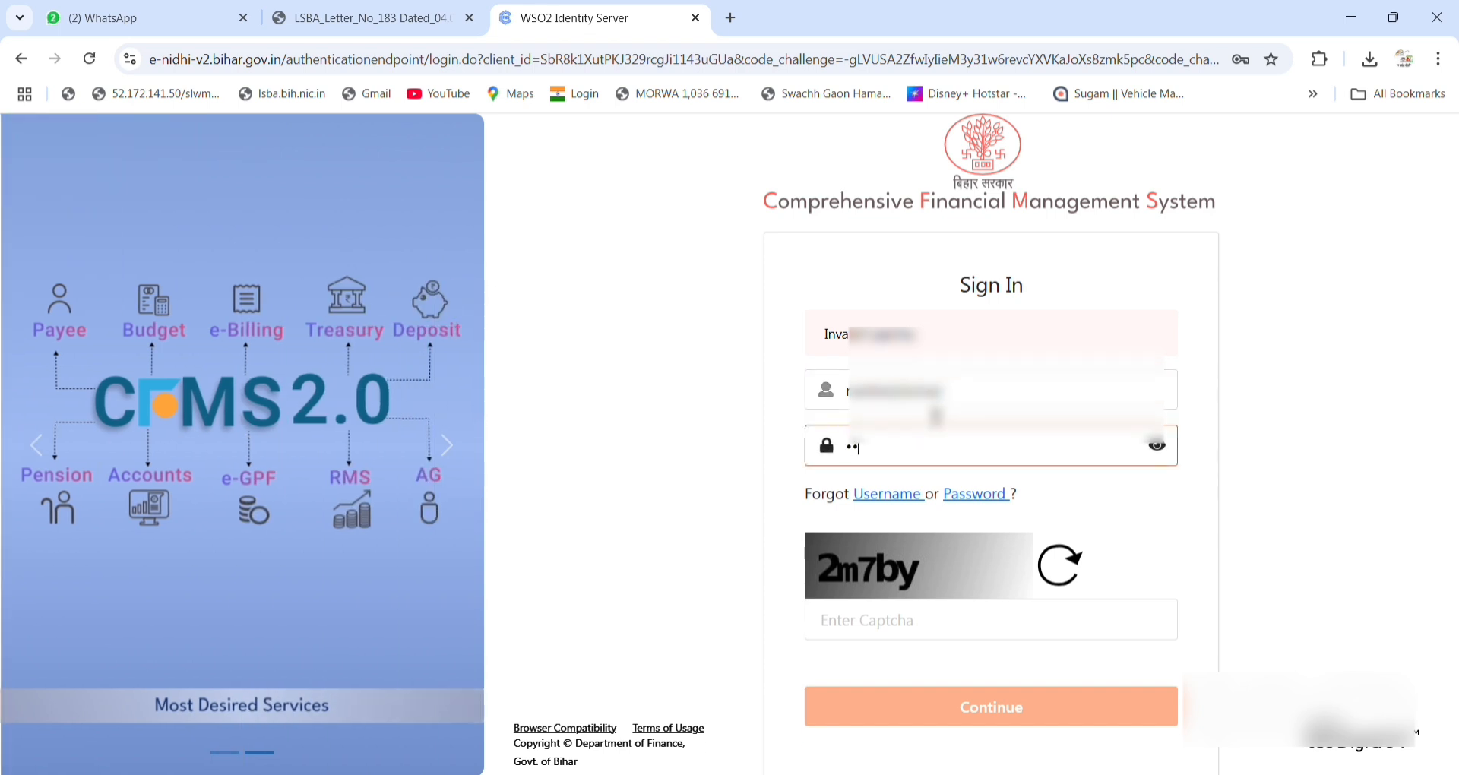
pyautogui.write('*******')
pyautogui.click(914, 633)
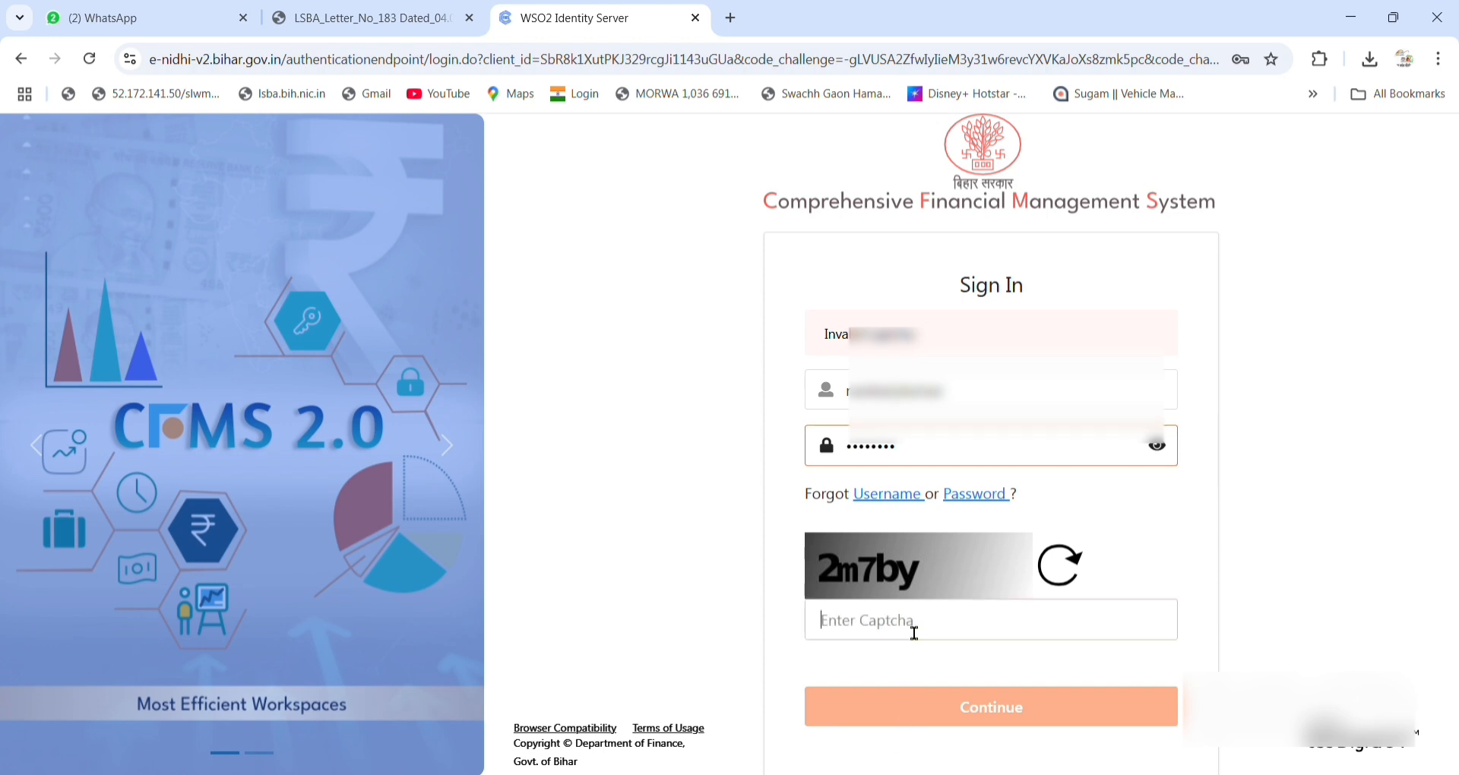
pyautogui.write('2m')
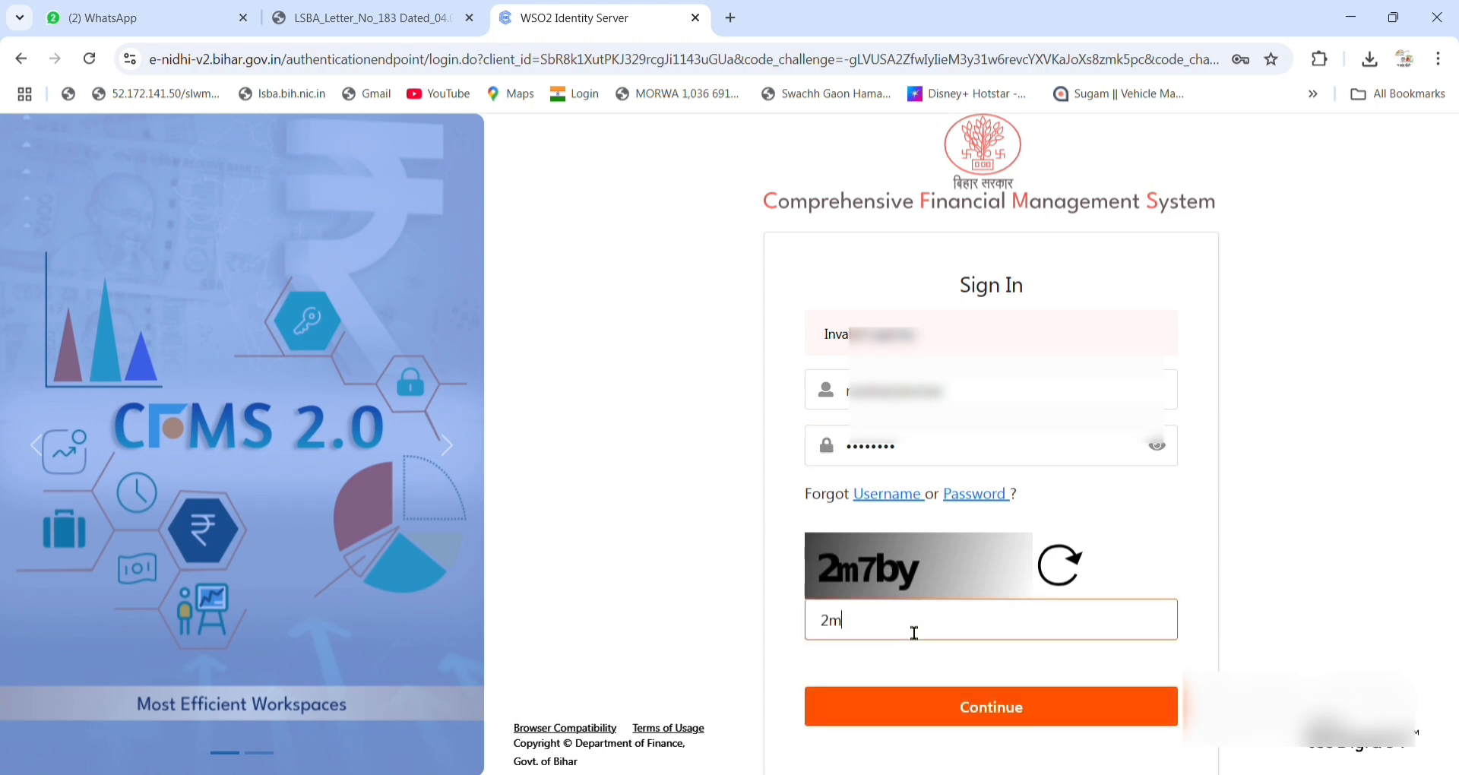
pyautogui.write('7by')
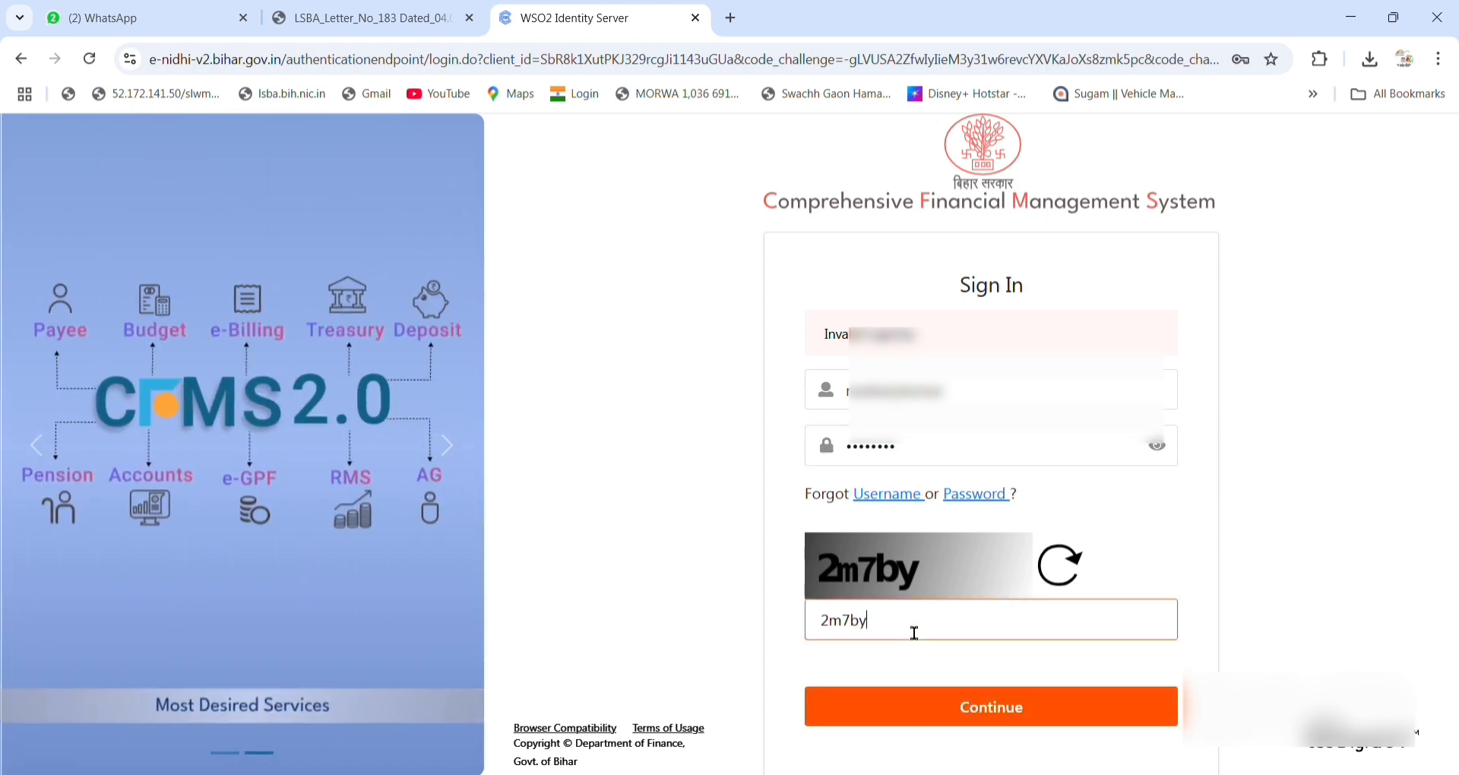
pyautogui.click(979, 703)
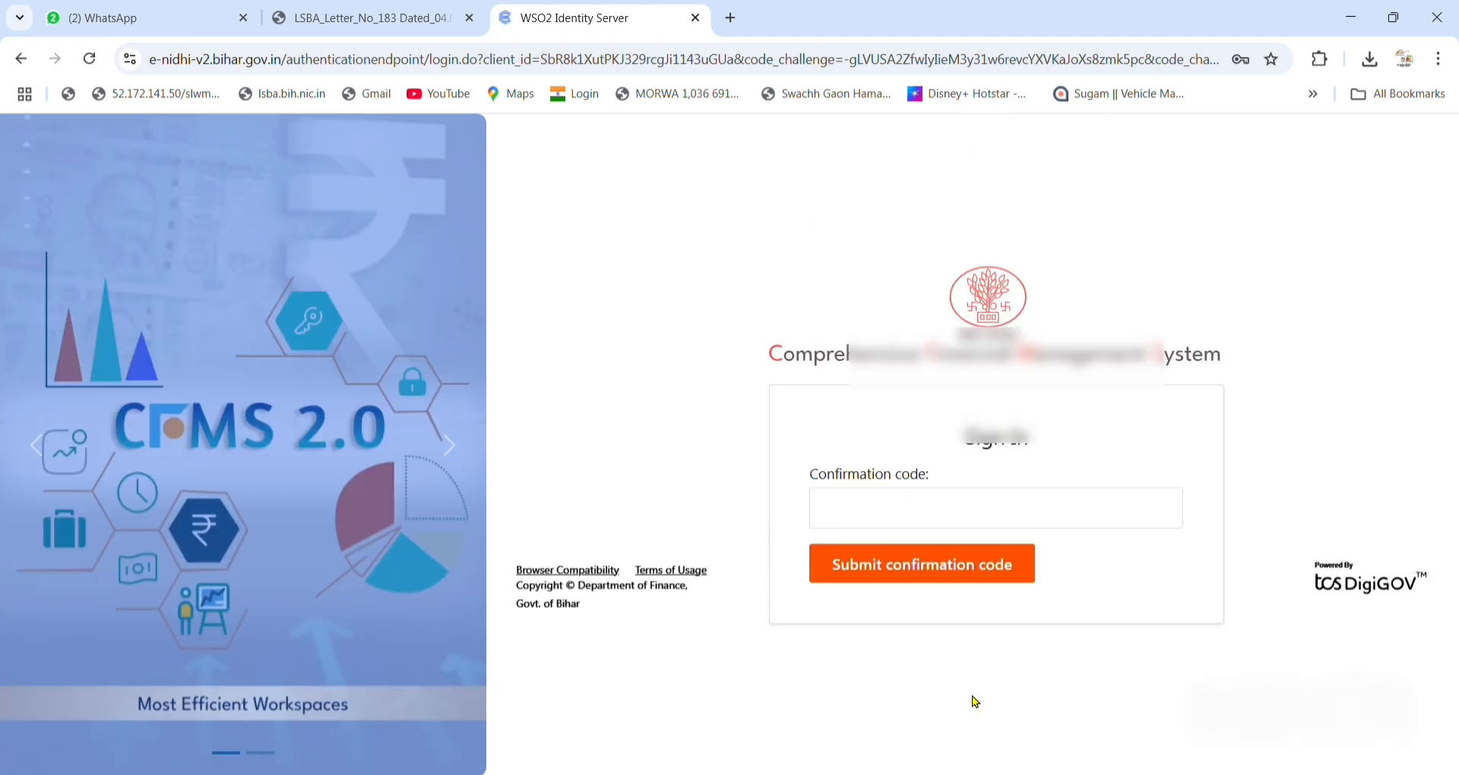
# Submit the confirmation code and proceed under the Expenditure Sanction Approver-bdo post.
pyautogui.click(952, 501)
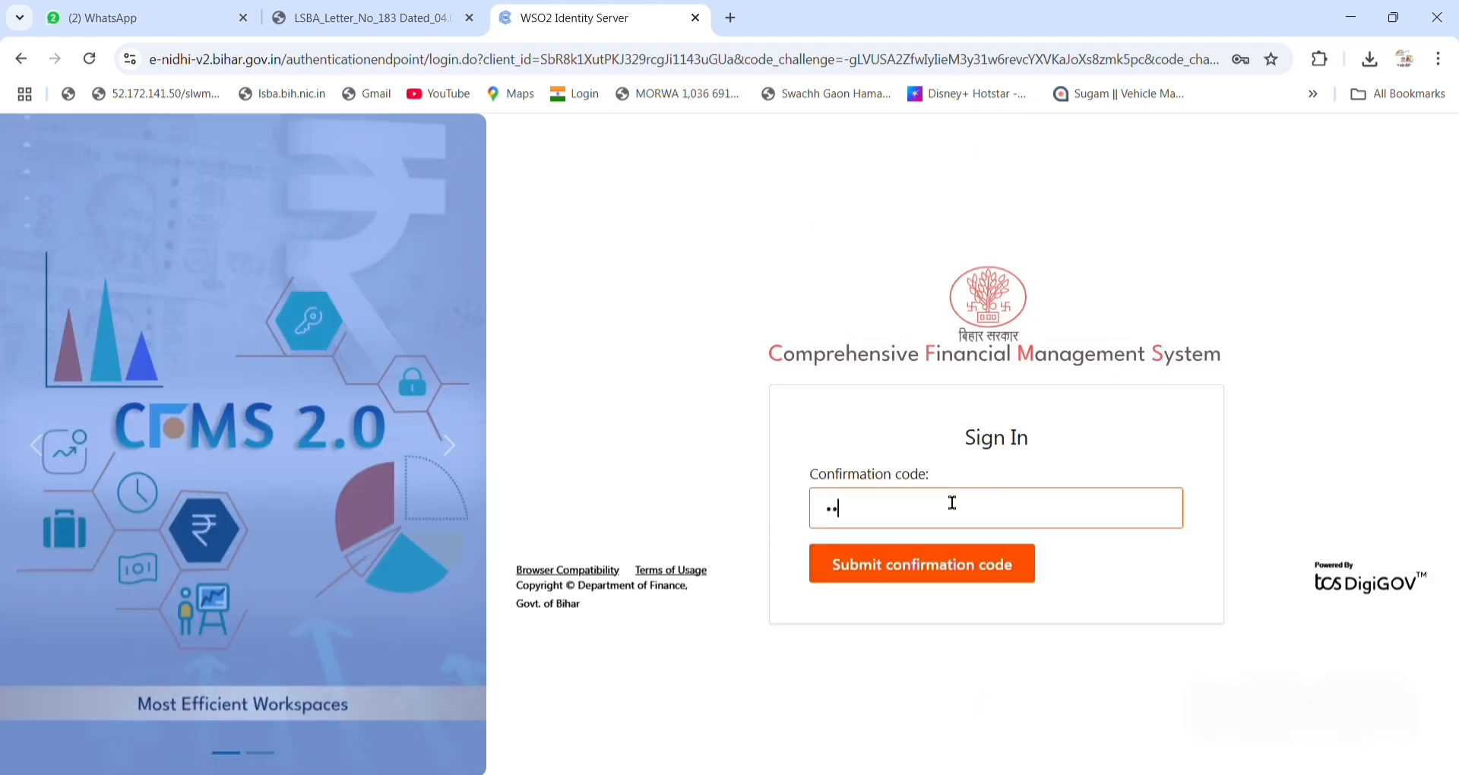
pyautogui.click(905, 566)
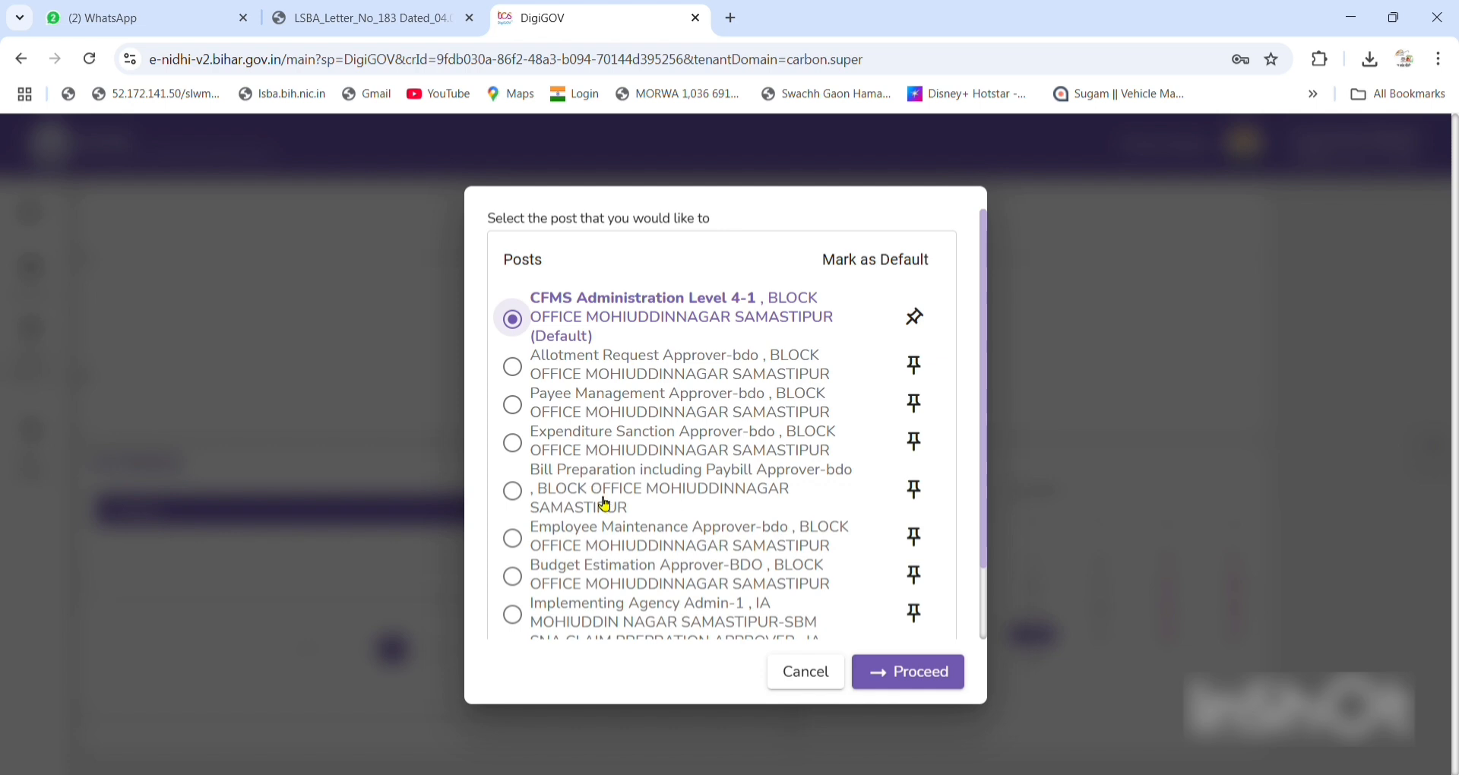
pyautogui.click(600, 433)
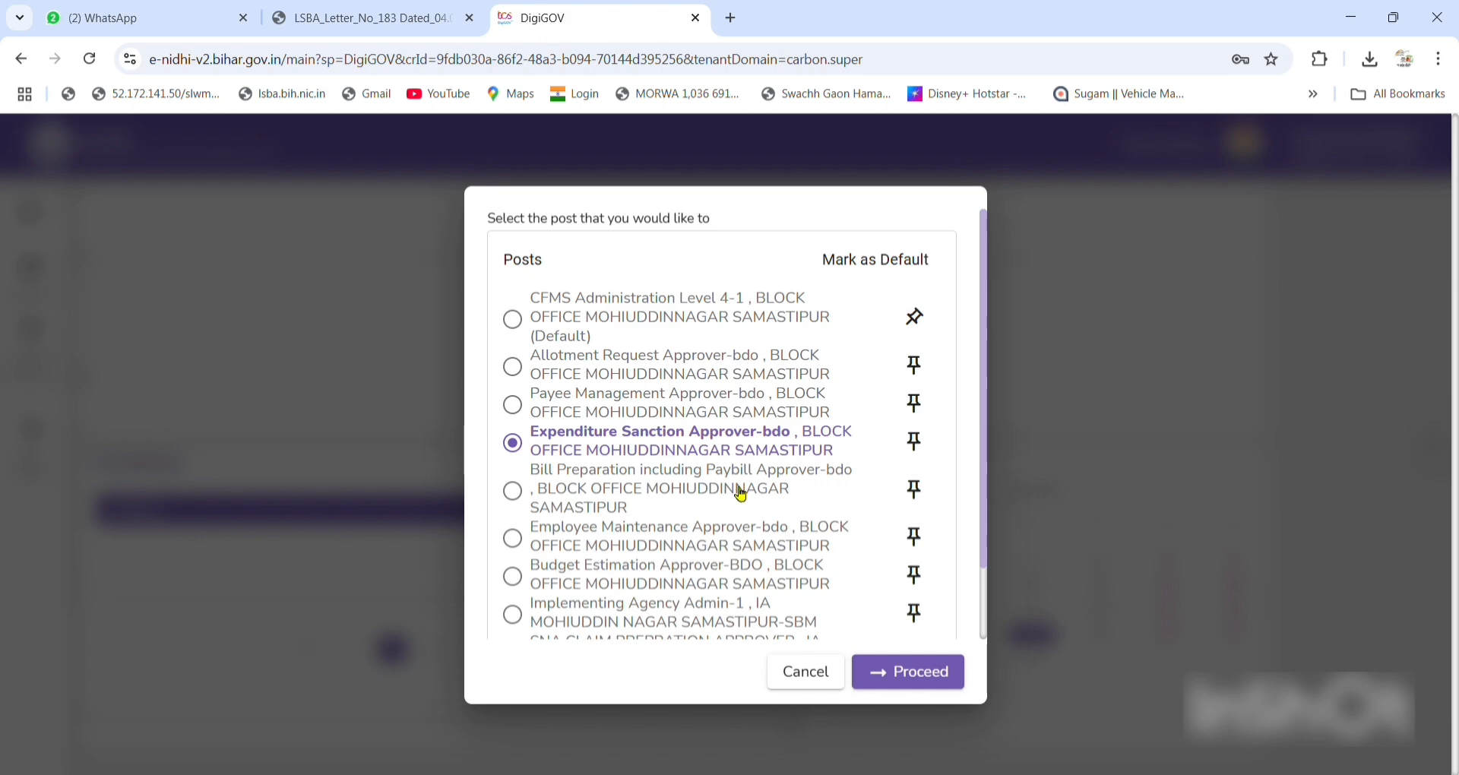
pyautogui.click(918, 673)
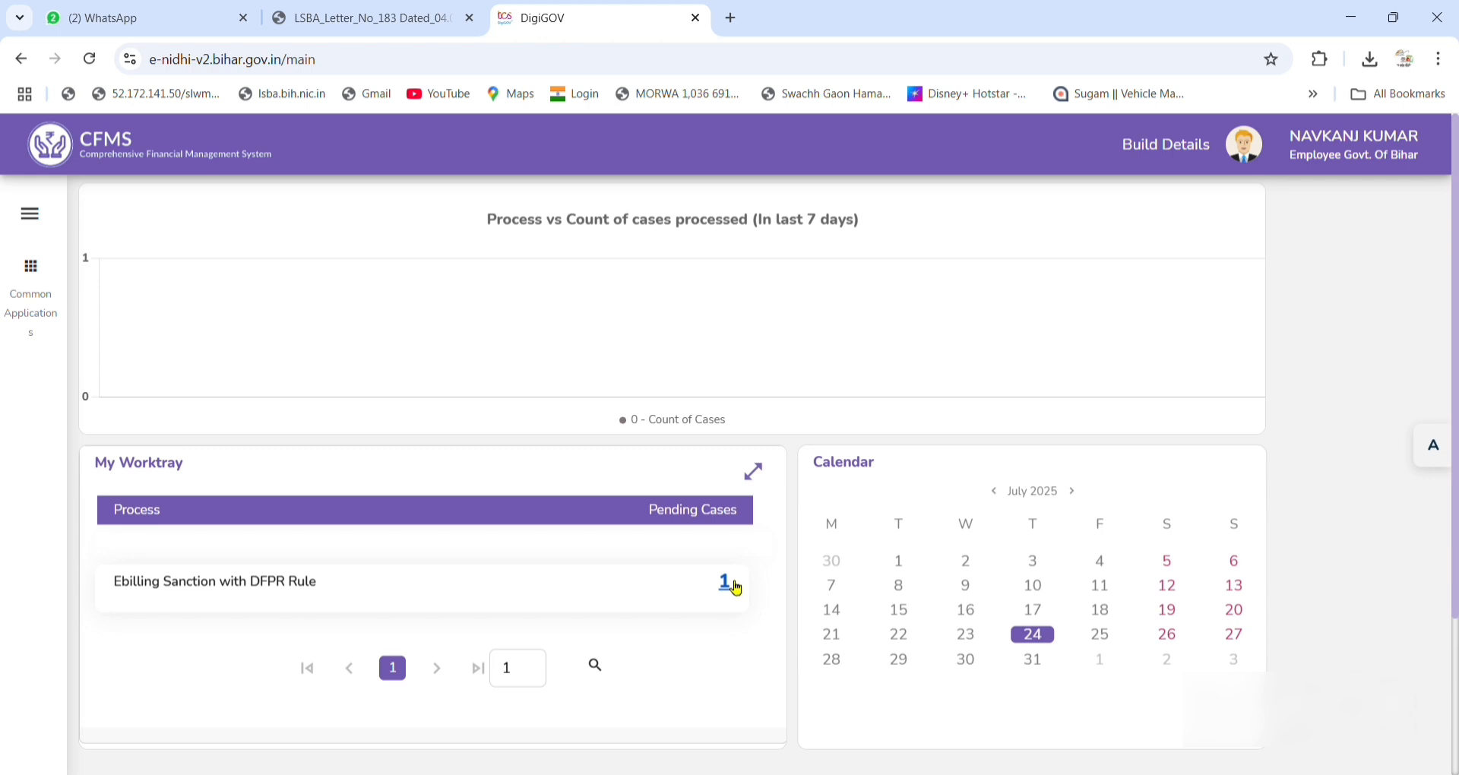
# Open the pending Rs. 24,000 SNA sanction case from the Ebilling Sanction worktray.
pyautogui.click(734, 589)
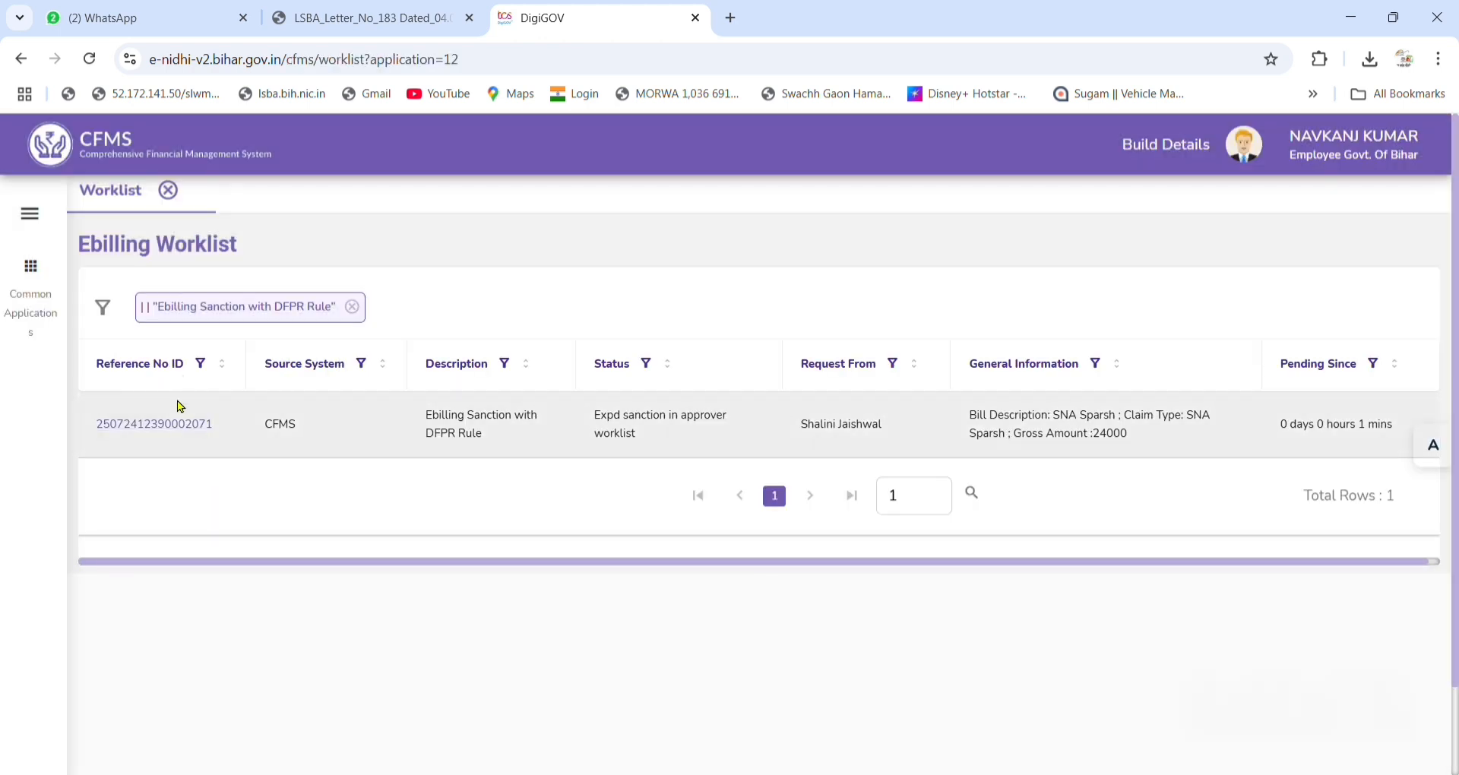
pyautogui.click(189, 423)
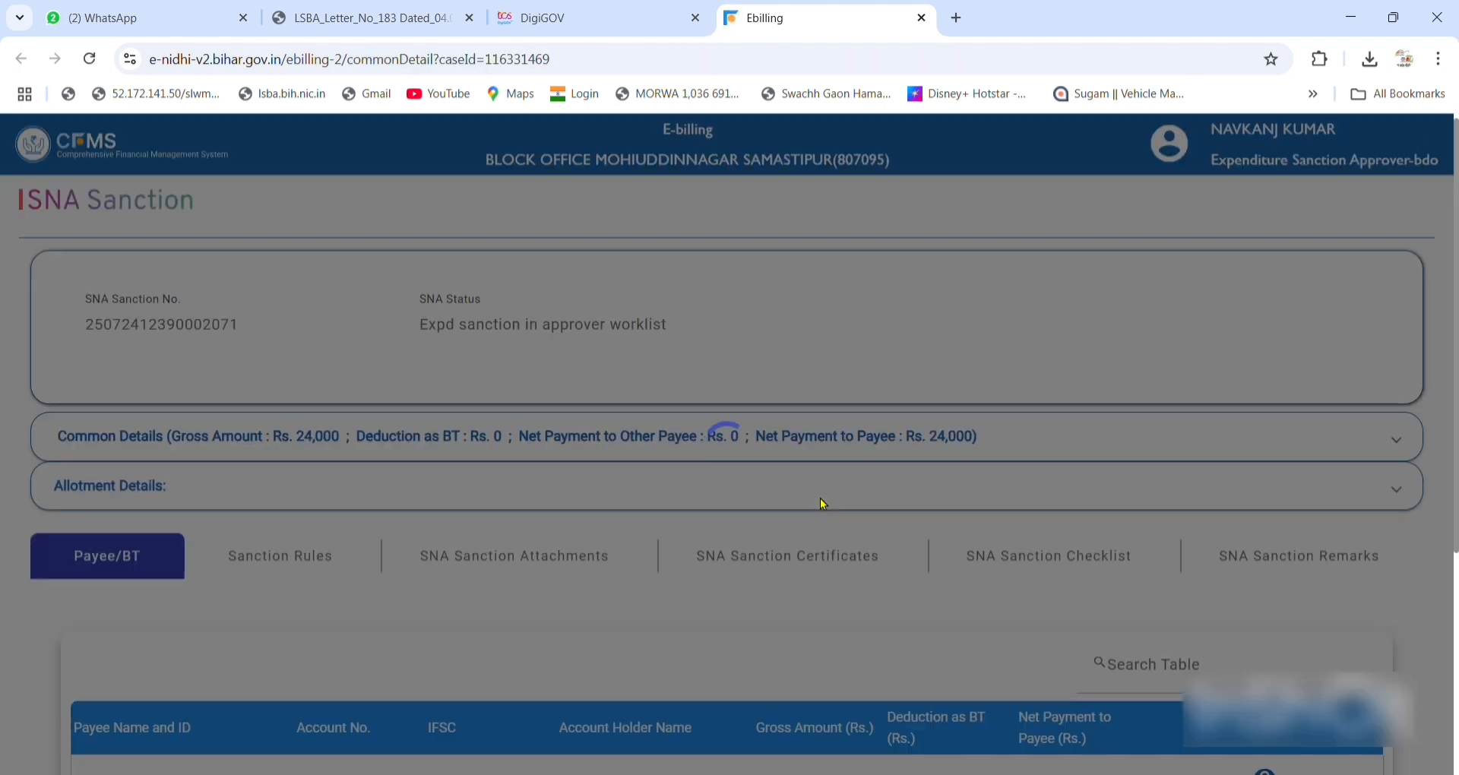
pyautogui.scroll(-2, 317, 517)
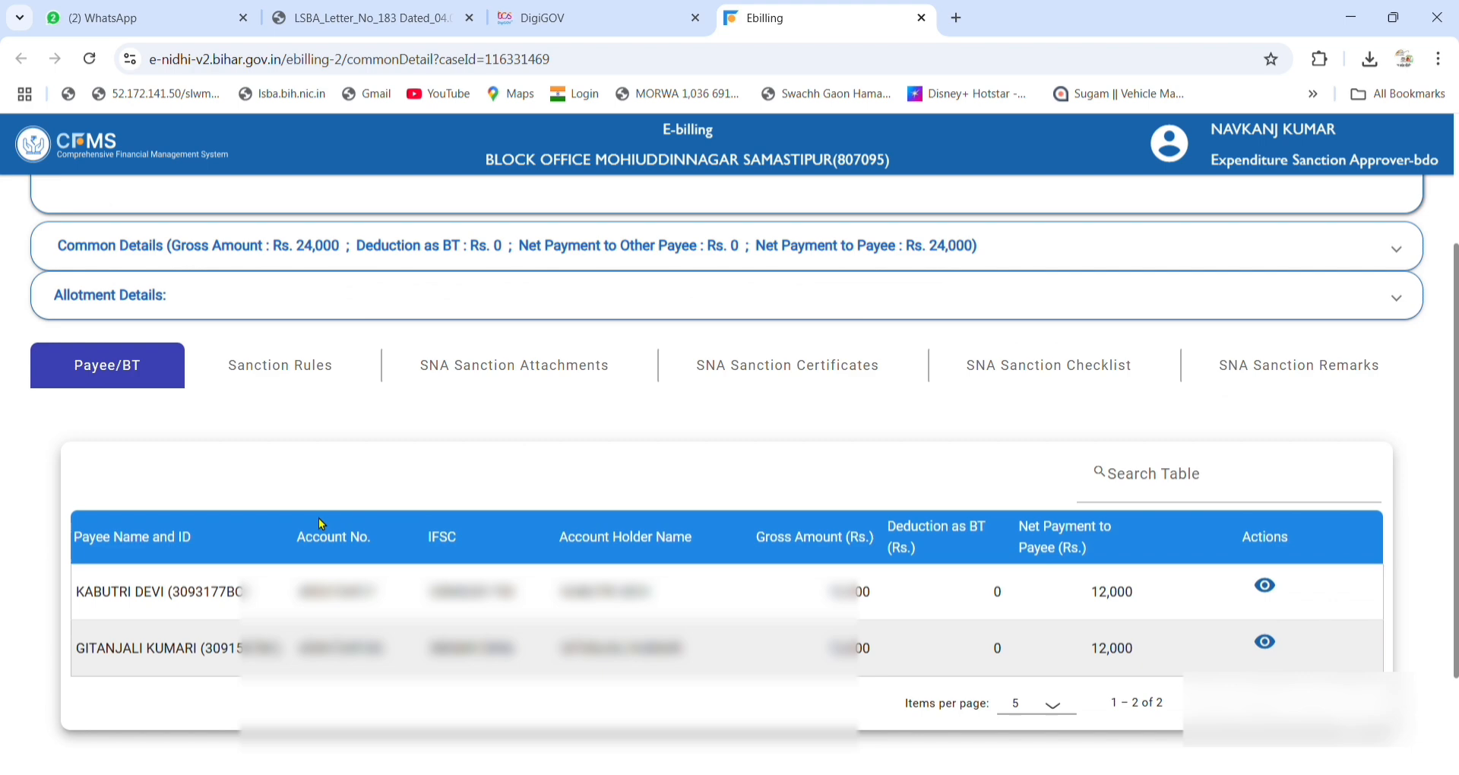
# Review the sanction rules, attachments, certificates and checklist, then begin the approval remark.
pyautogui.click(320, 373)
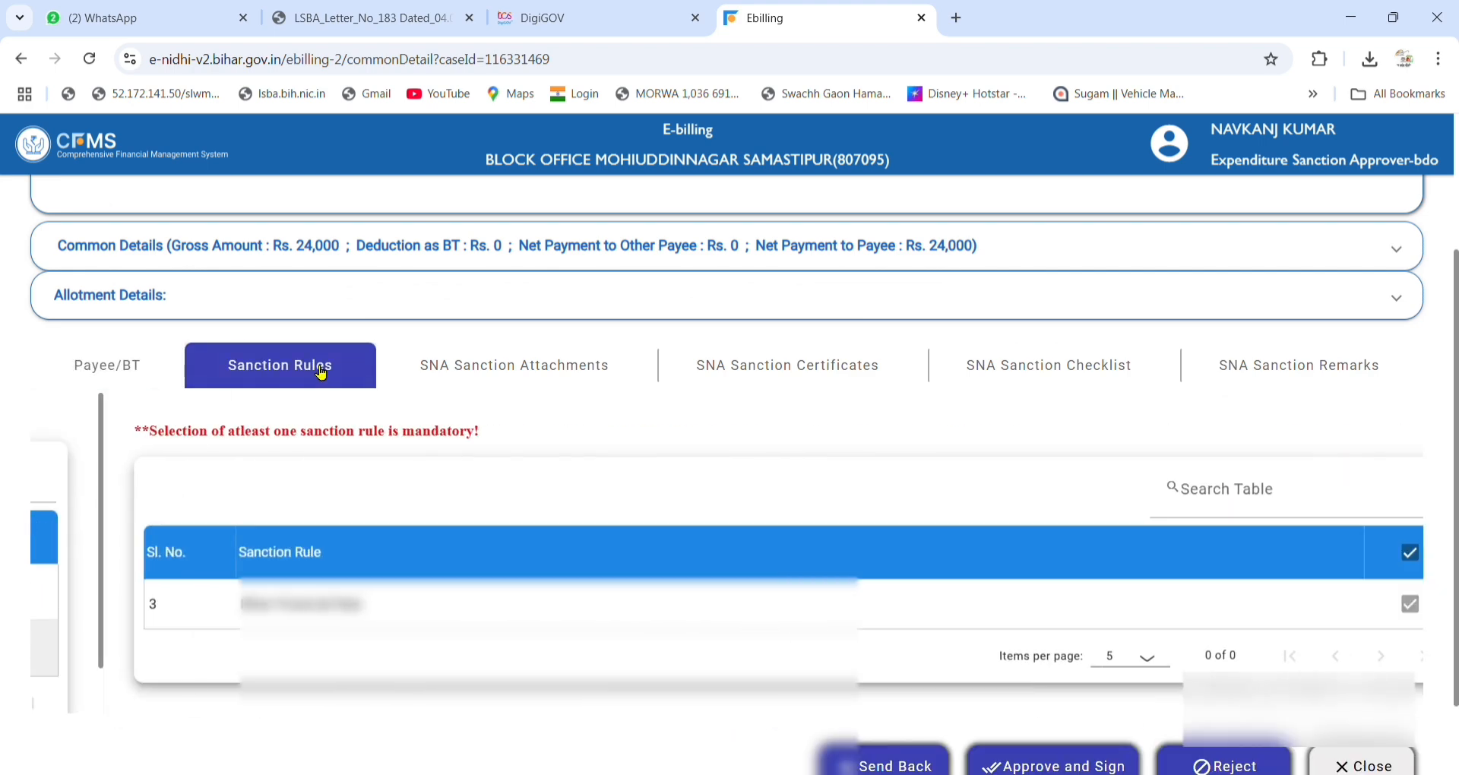
pyautogui.click(598, 393)
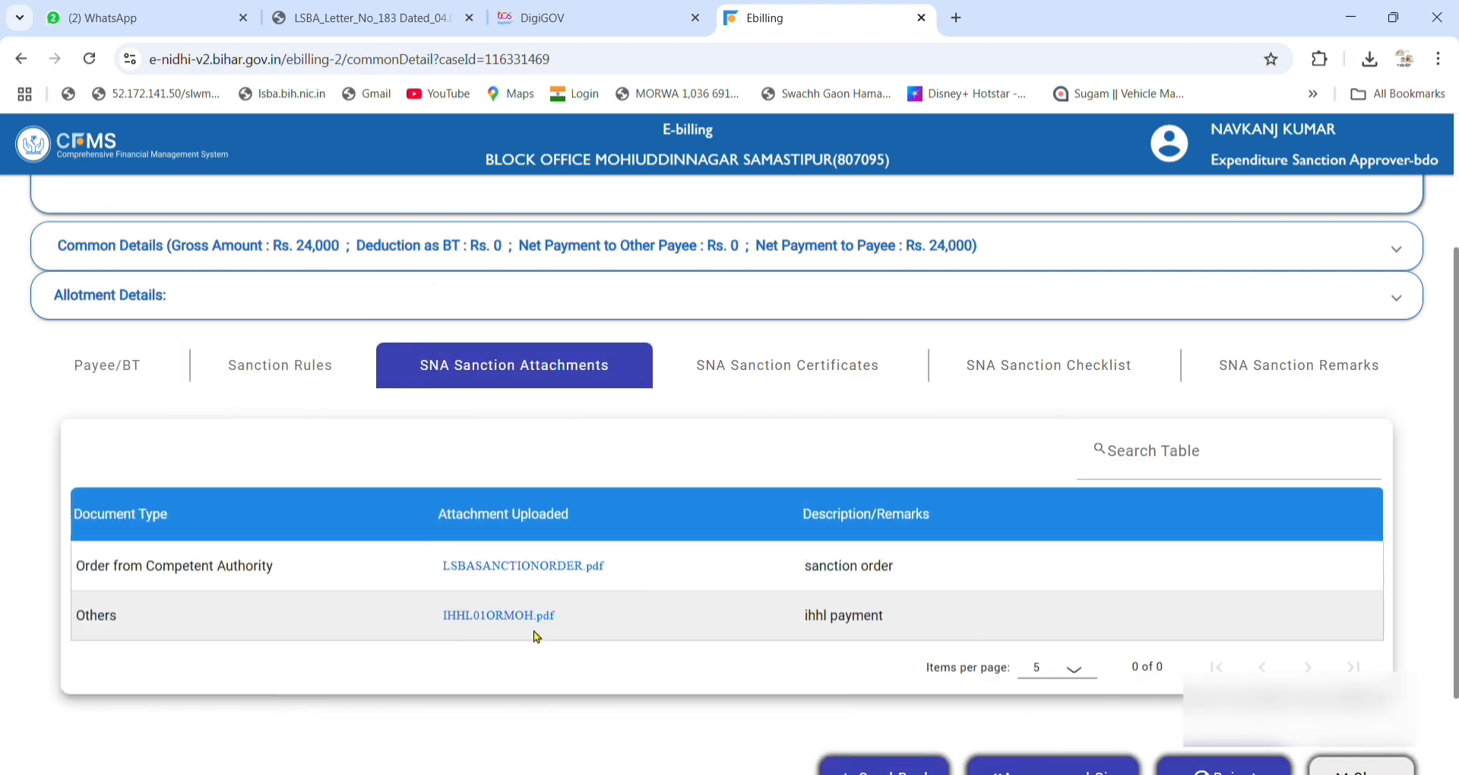
pyautogui.click(768, 373)
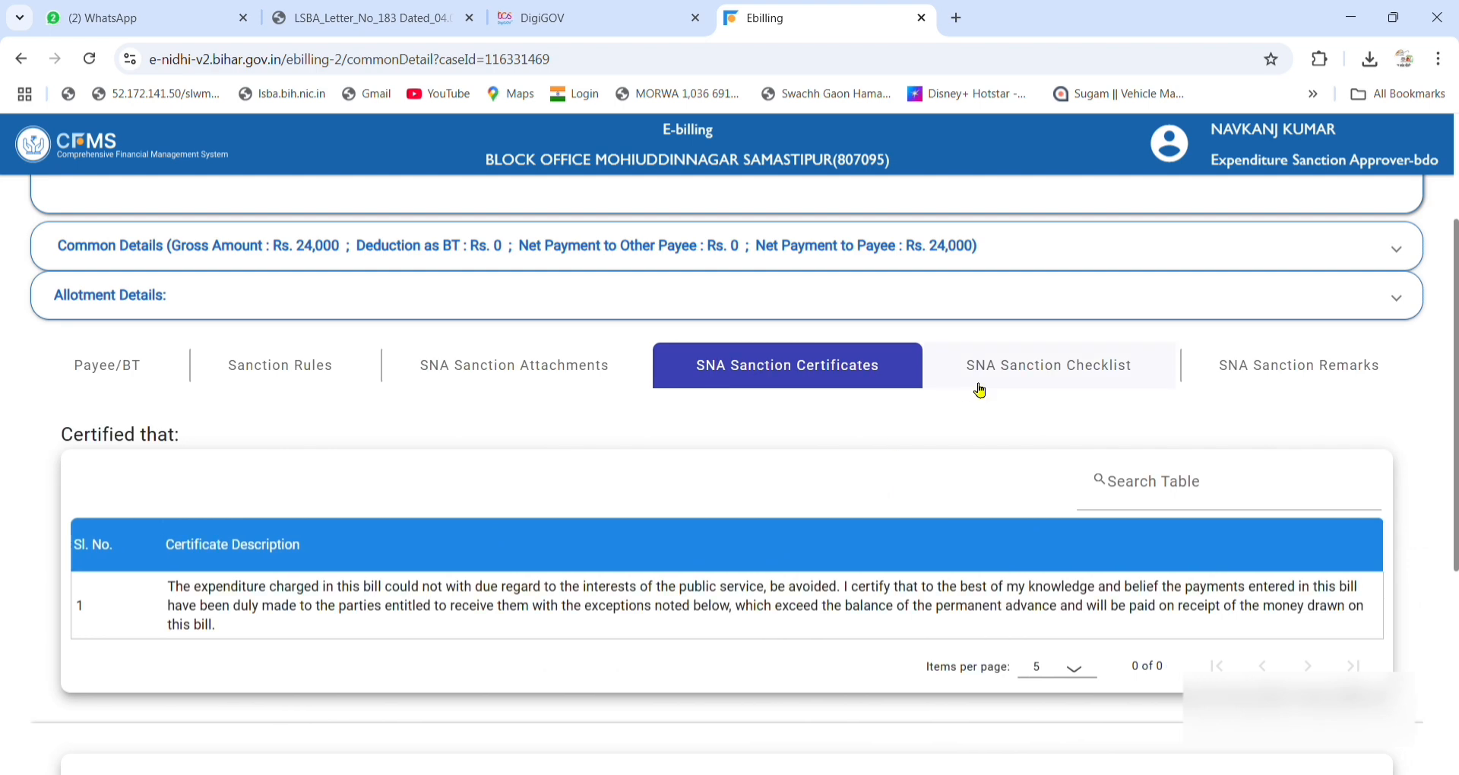
pyautogui.click(1014, 384)
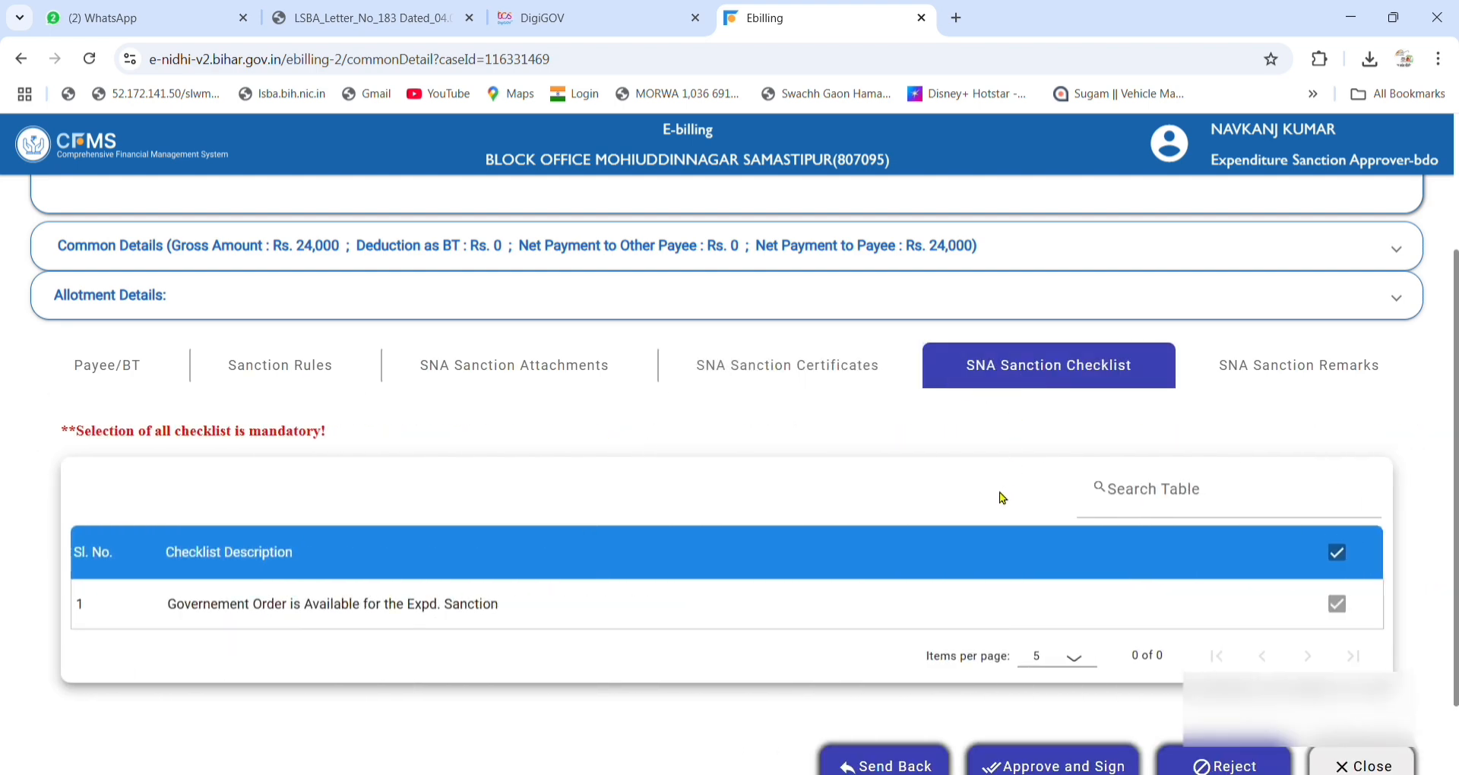
pyautogui.click(1282, 368)
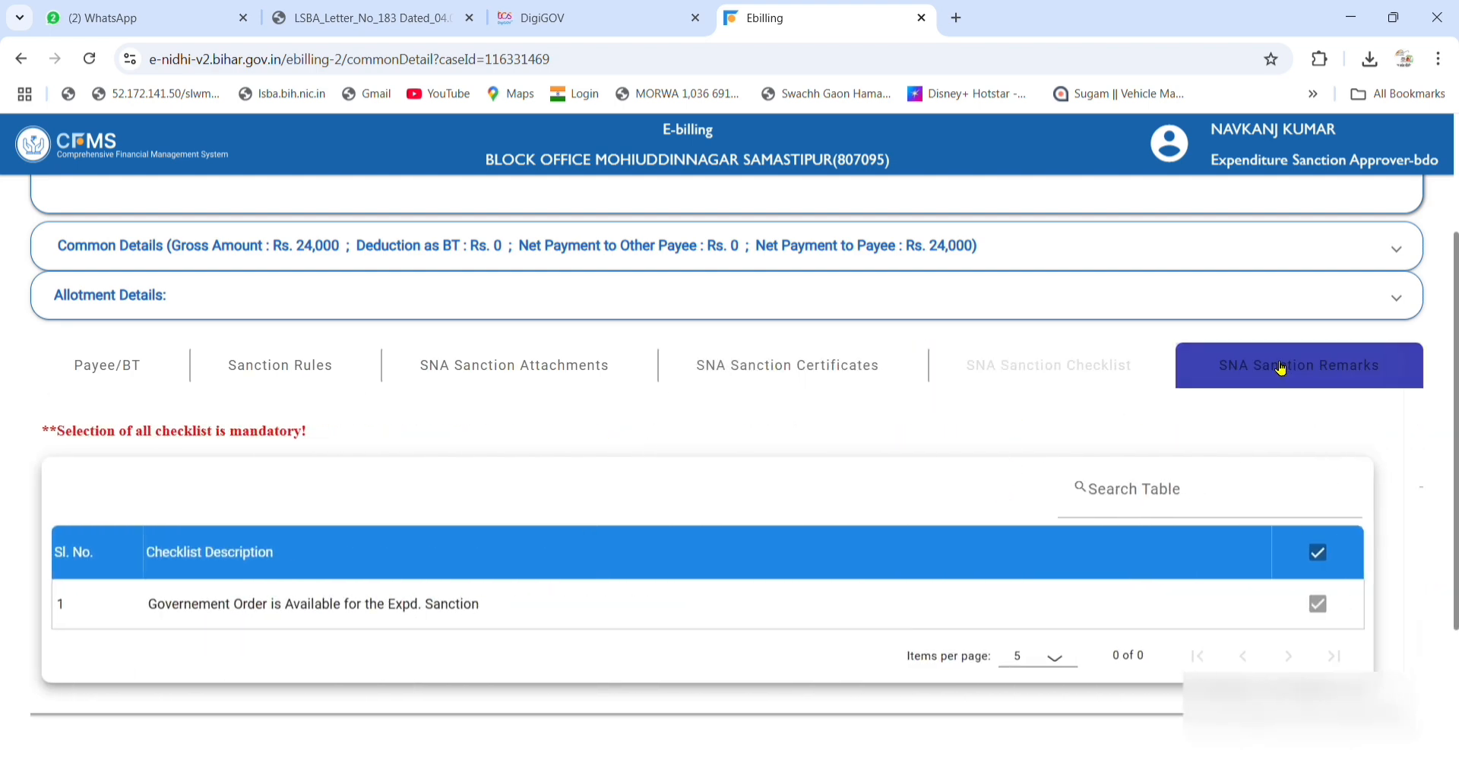
pyautogui.scroll(-2, 677, 466)
pyautogui.scroll(2, 529, 463)
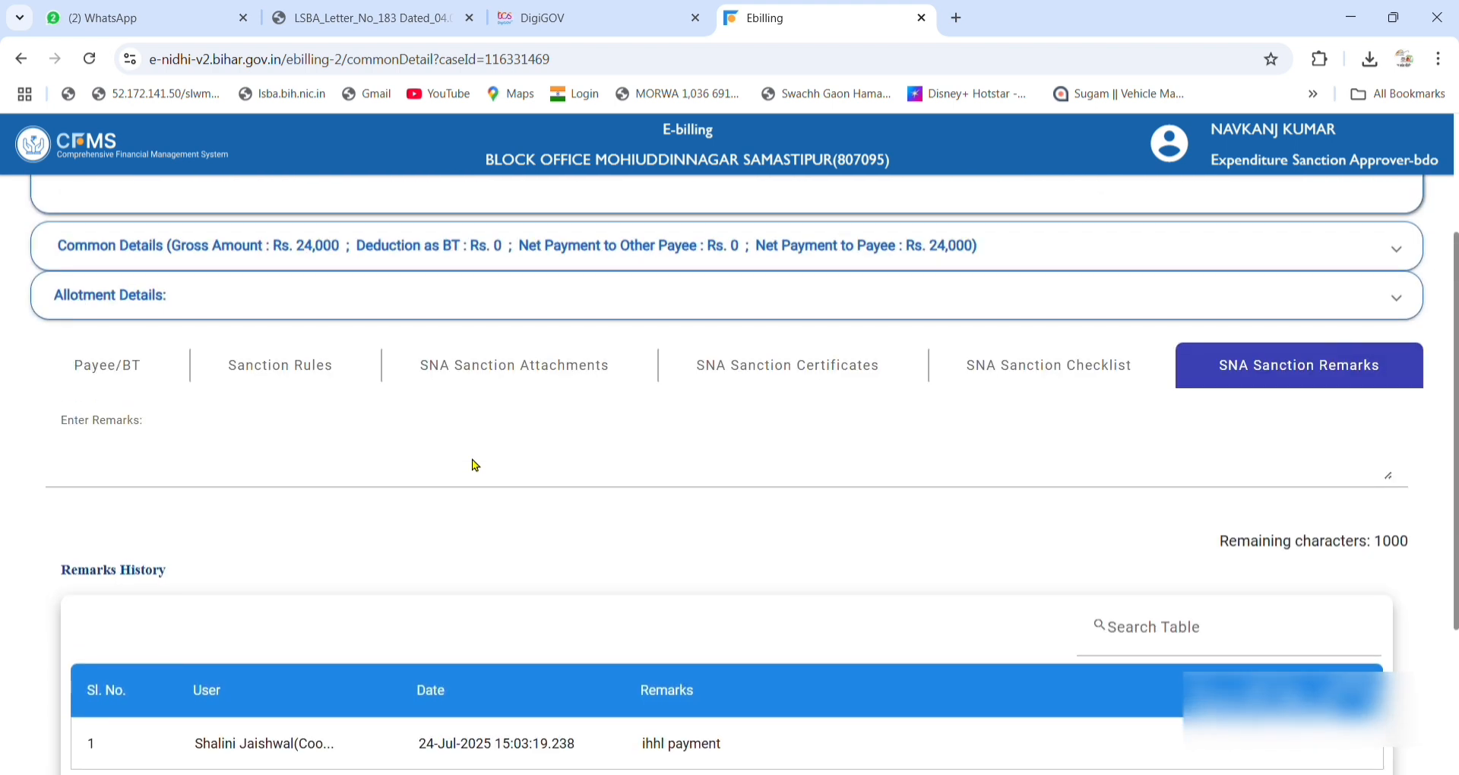
pyautogui.click(374, 468)
# Approve and e-sign the sanction with remark 'ihhl payment approved', then close the bill page.
pyautogui.write('ihh')
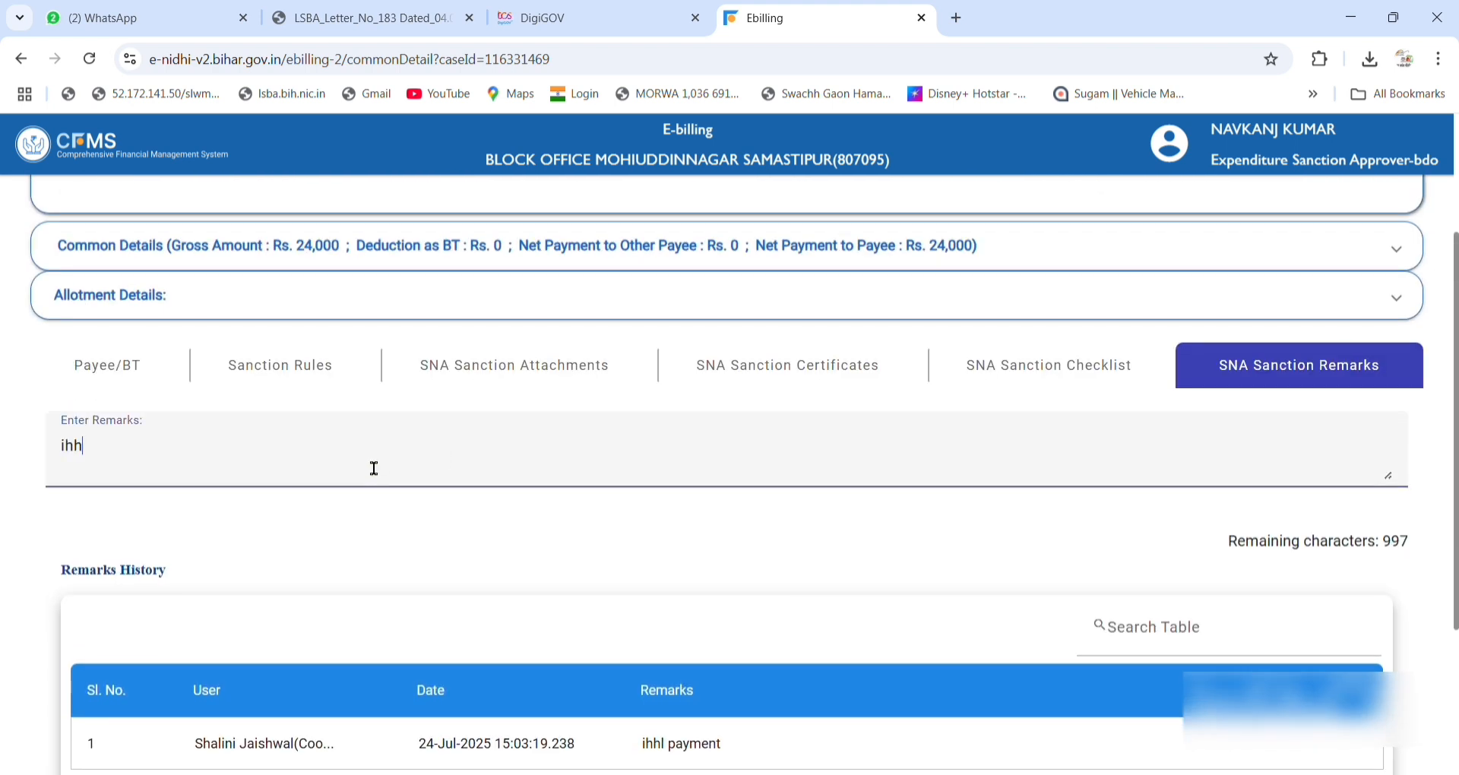
pyautogui.write('l payment approved')
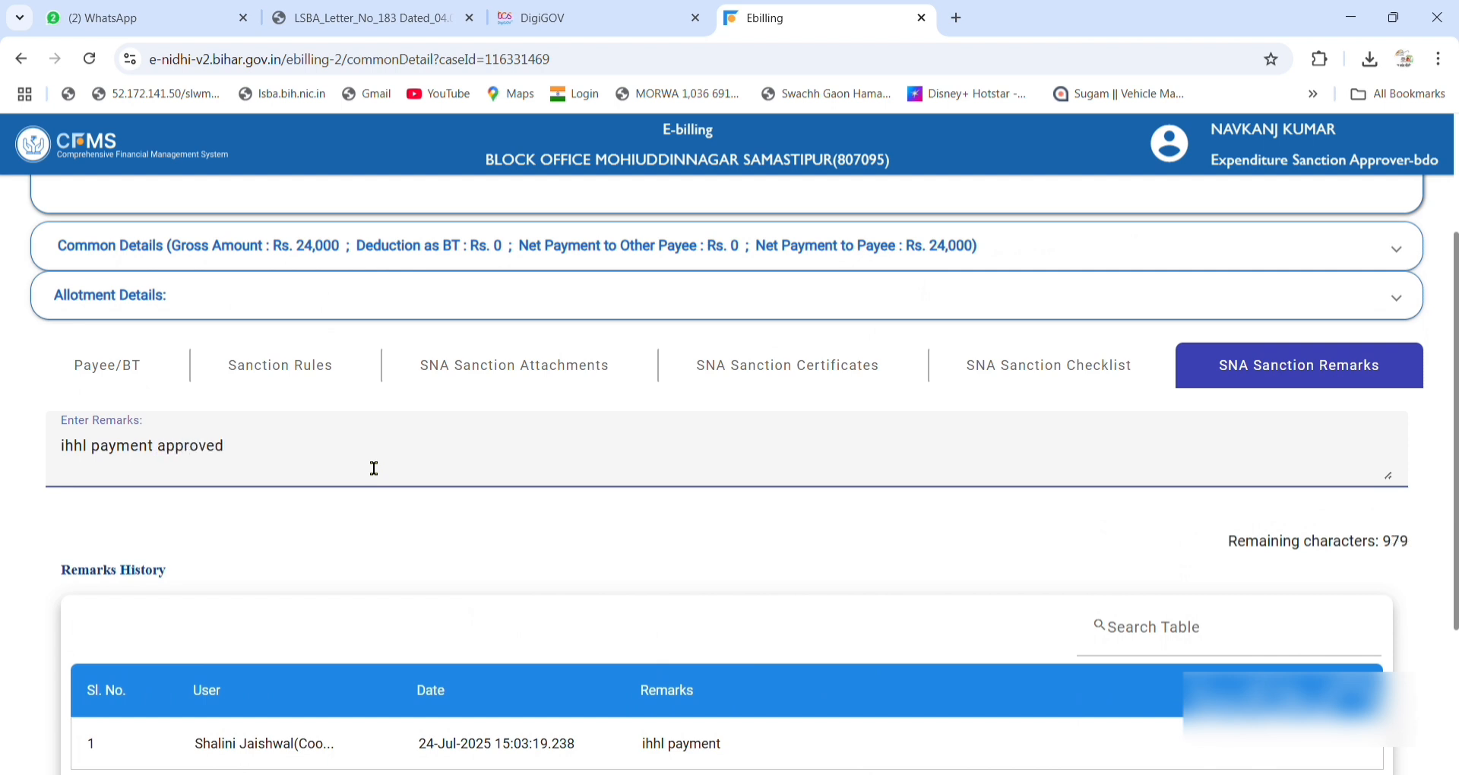
pyautogui.scroll(-3, 749, 491)
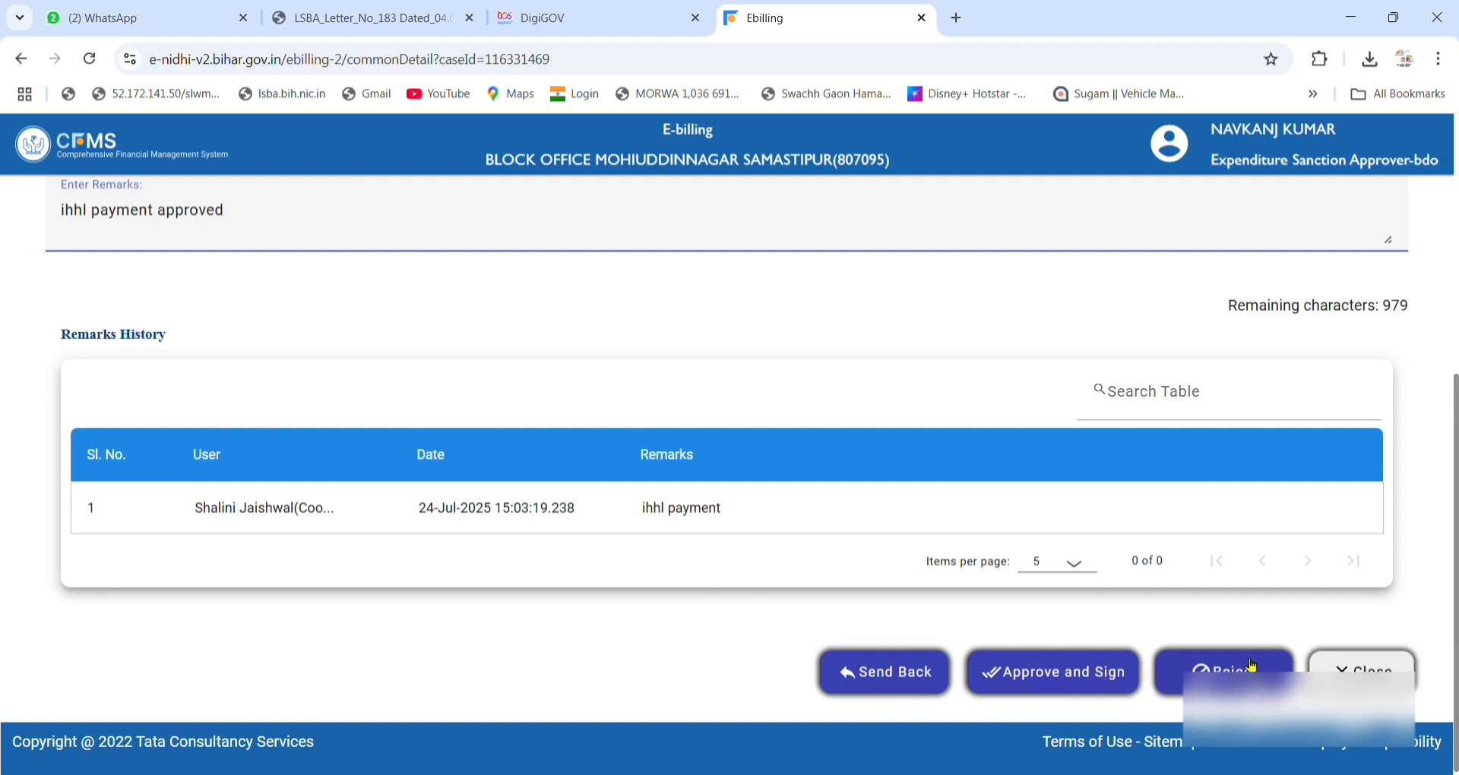
pyautogui.click(1046, 689)
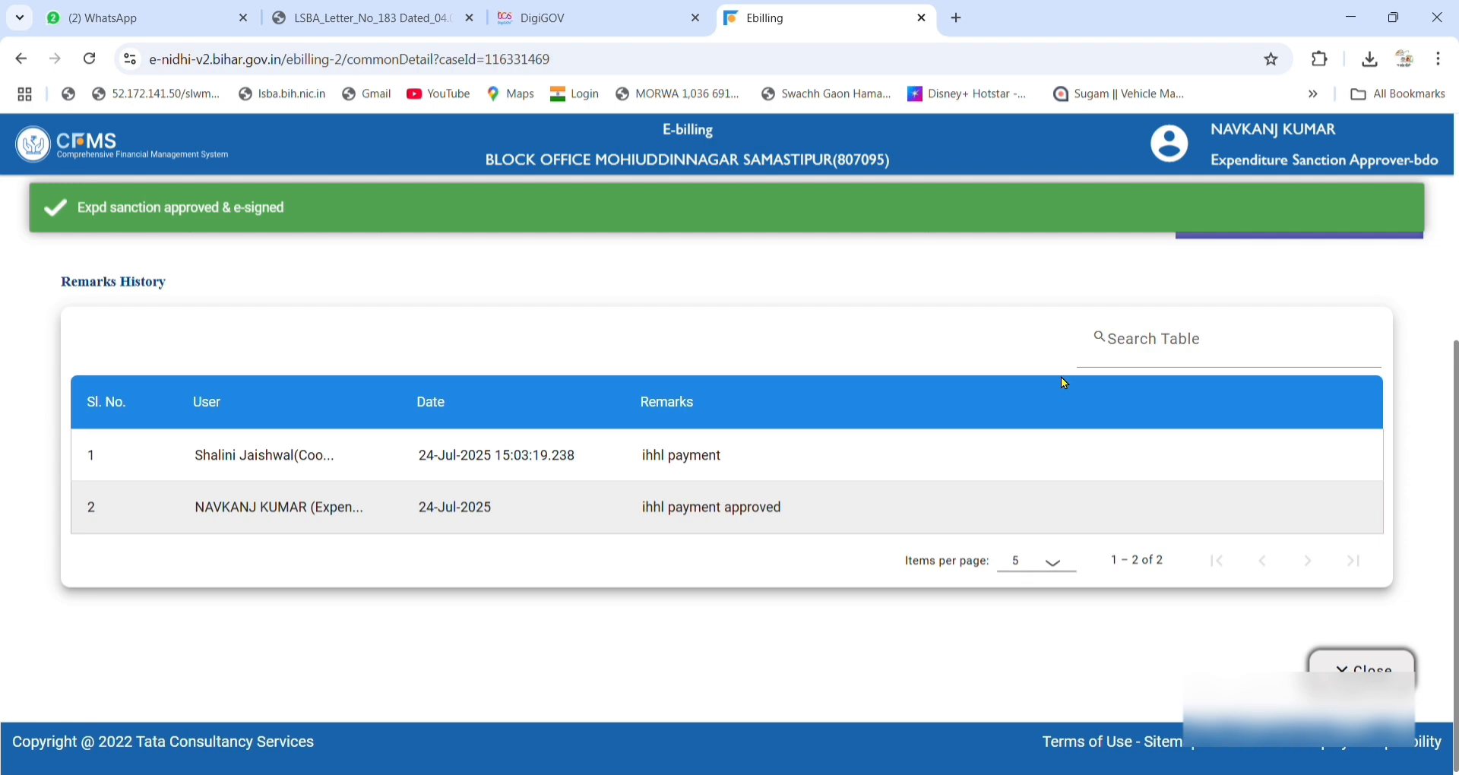
pyautogui.click(1354, 669)
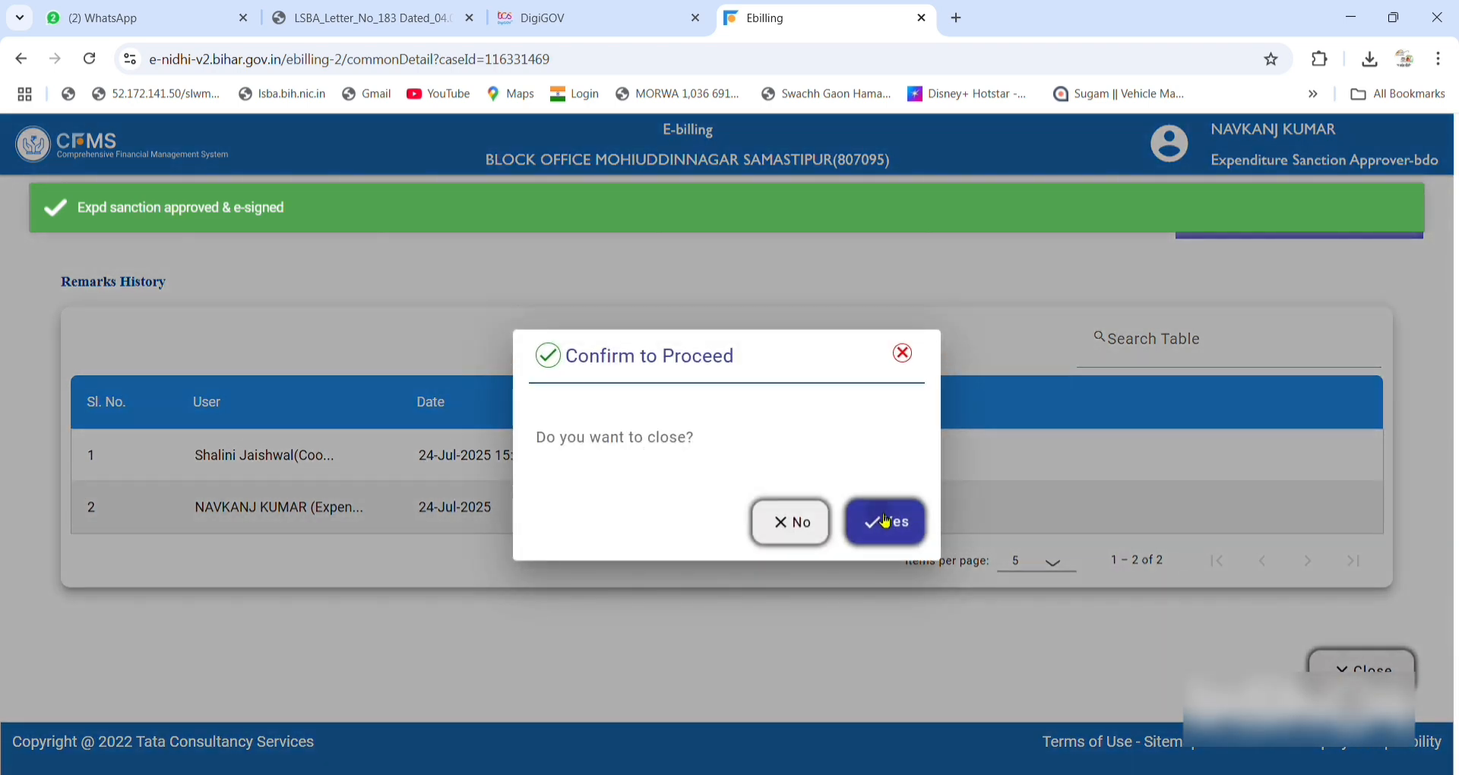
pyautogui.click(886, 521)
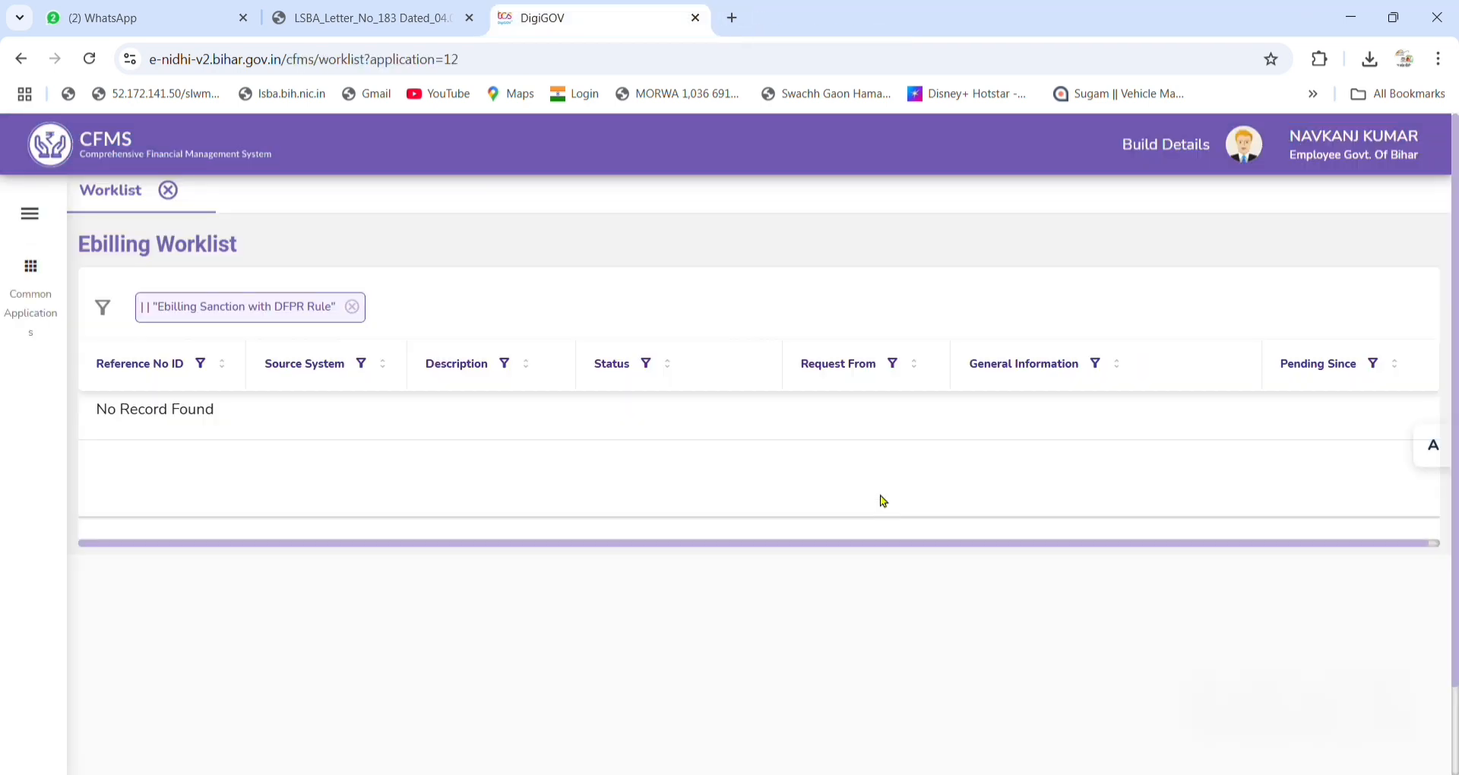
# Log out of the Expenditure Sanction Approver-bdo session from the profile menu.
pyautogui.click(1253, 158)
pyautogui.click(741, 457)
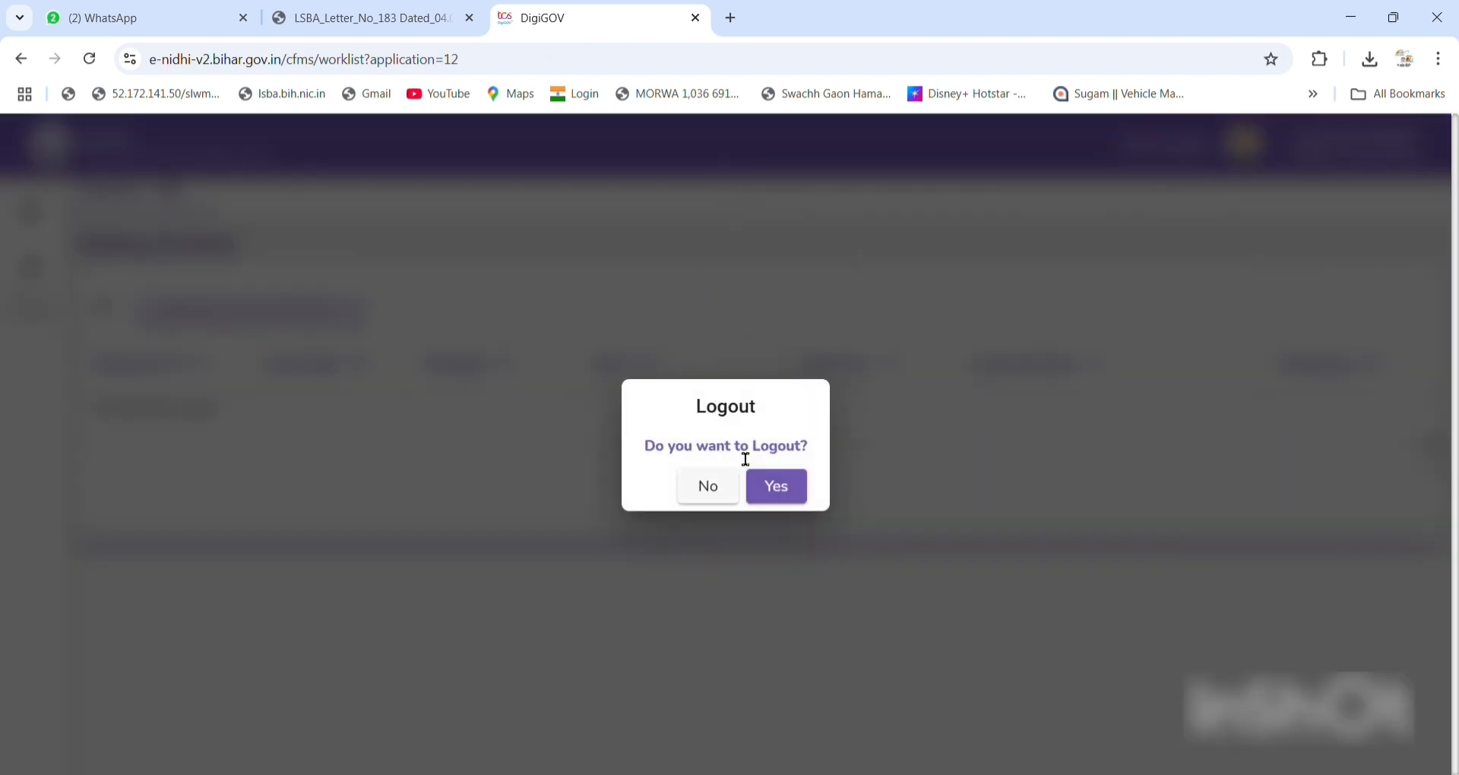
pyautogui.click(762, 484)
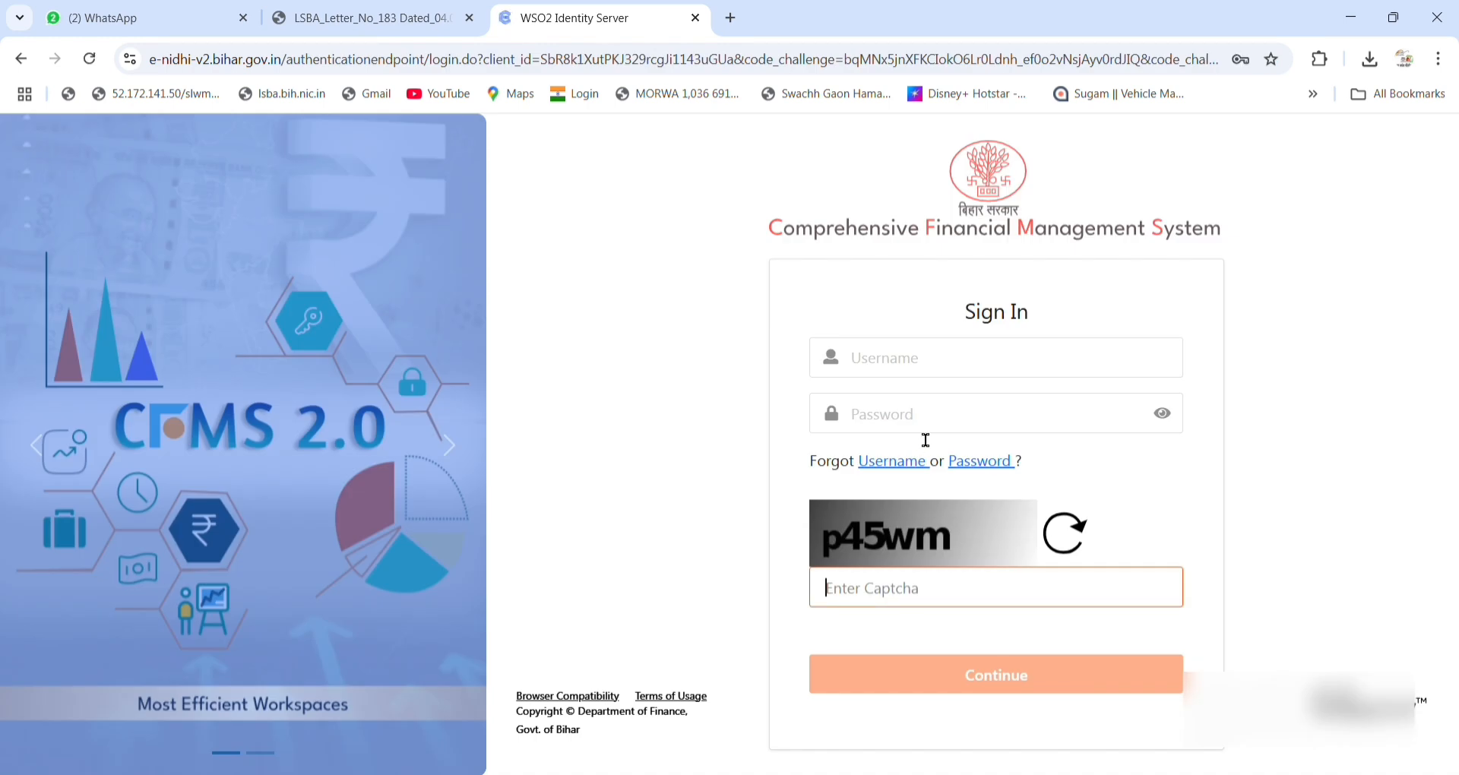
# Sign in as the next user with username, password and captcha 'p45w'.
pyautogui.click(951, 355)
pyautogui.write('s')
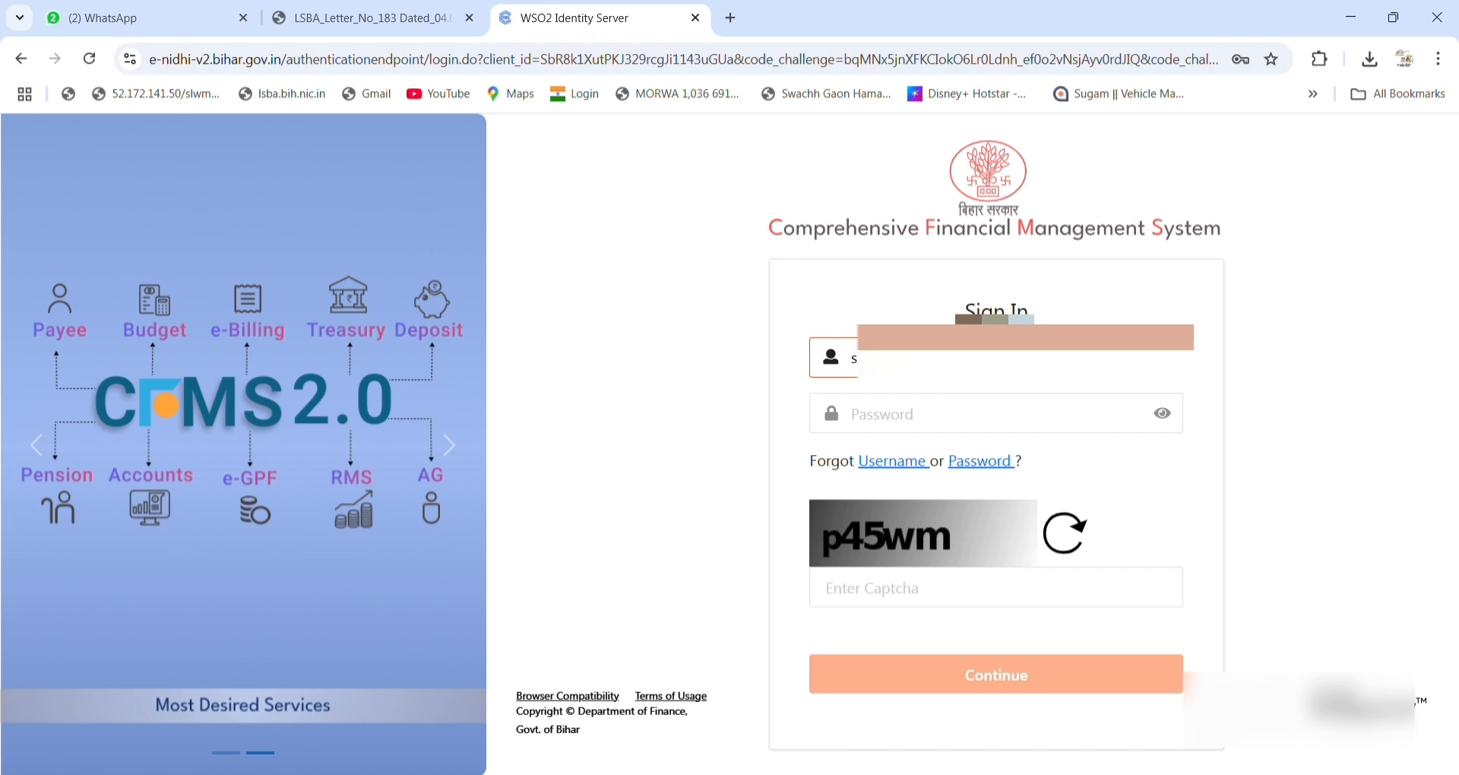
pyautogui.press('Tab')
pyautogui.write('••')
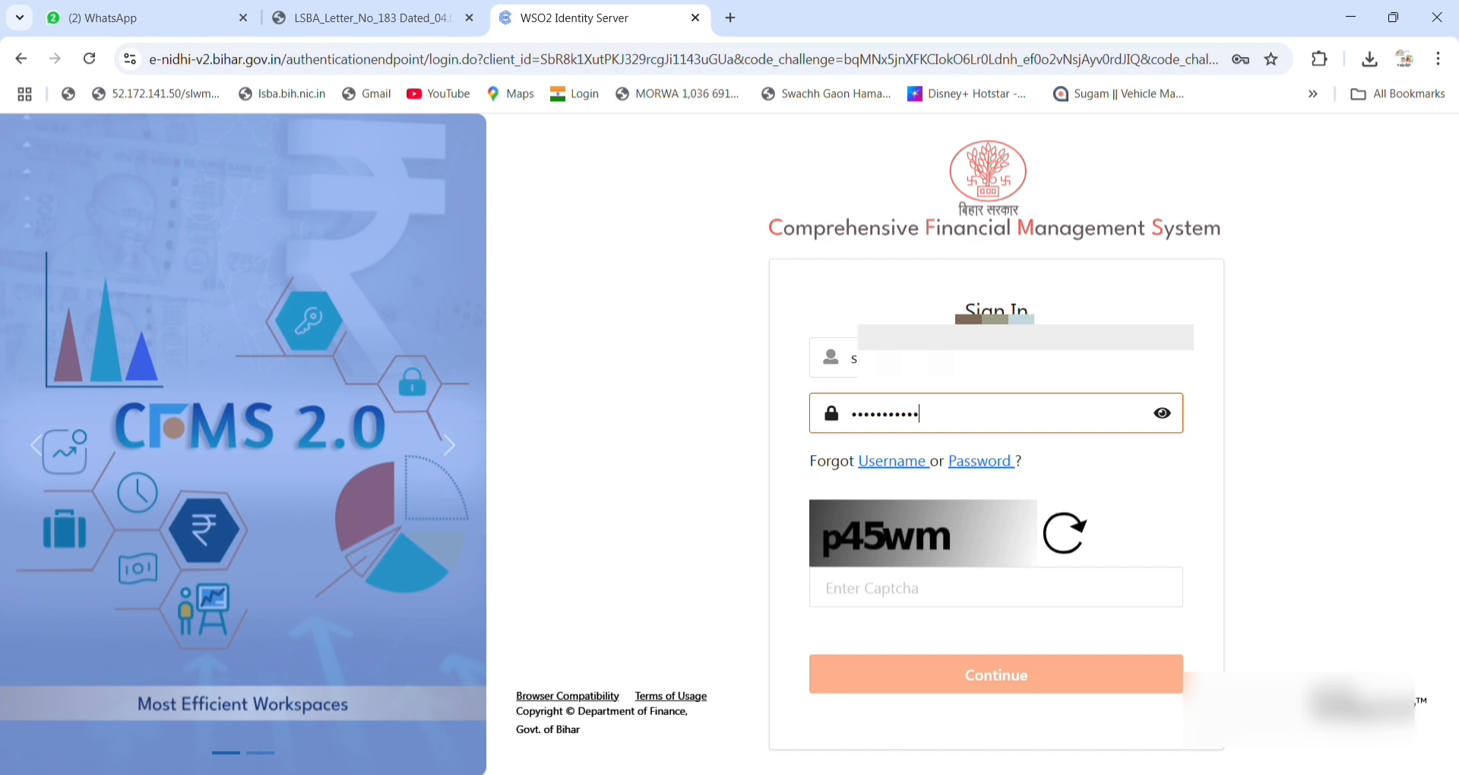
pyautogui.click(903, 597)
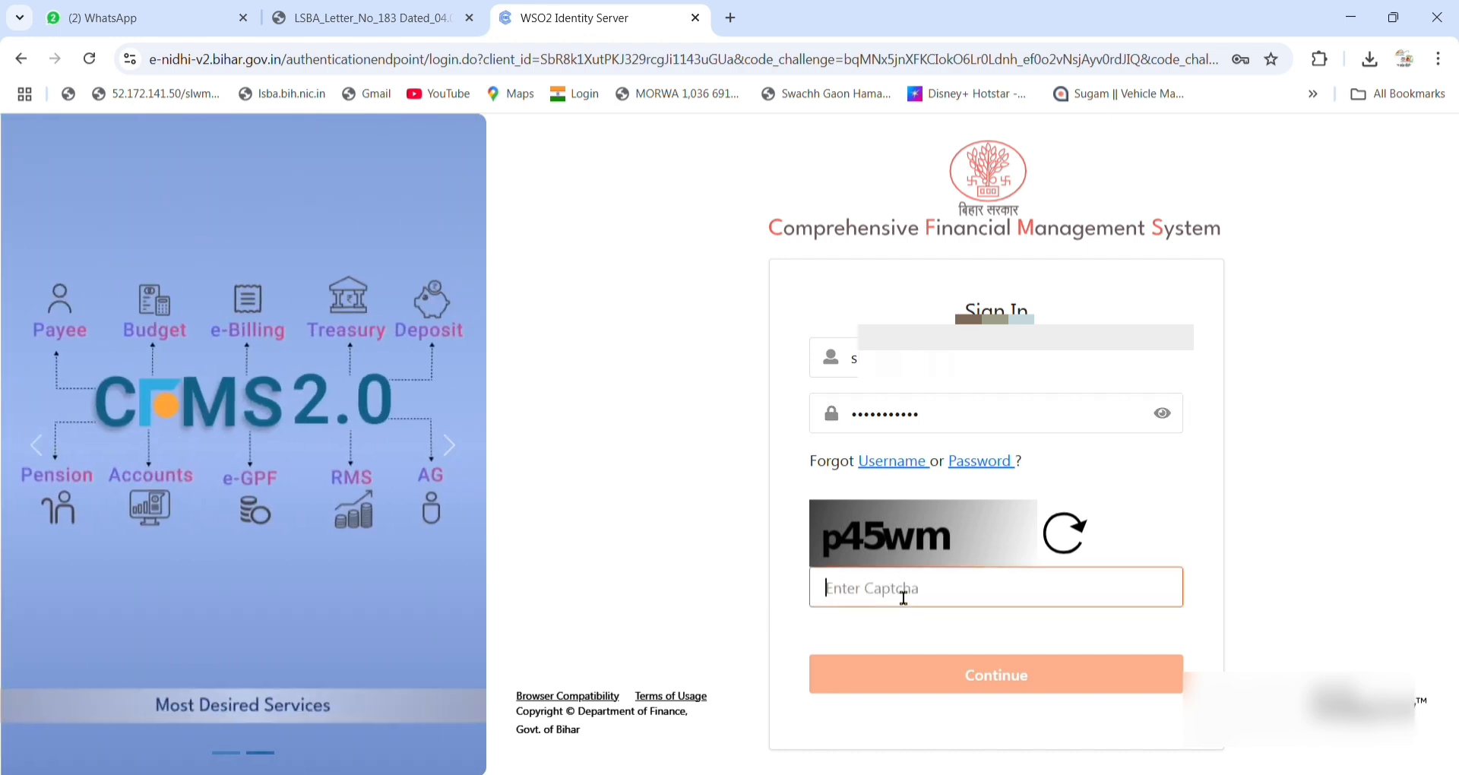
pyautogui.write('p')
pyautogui.press('BackSpace')
pyautogui.write('p')
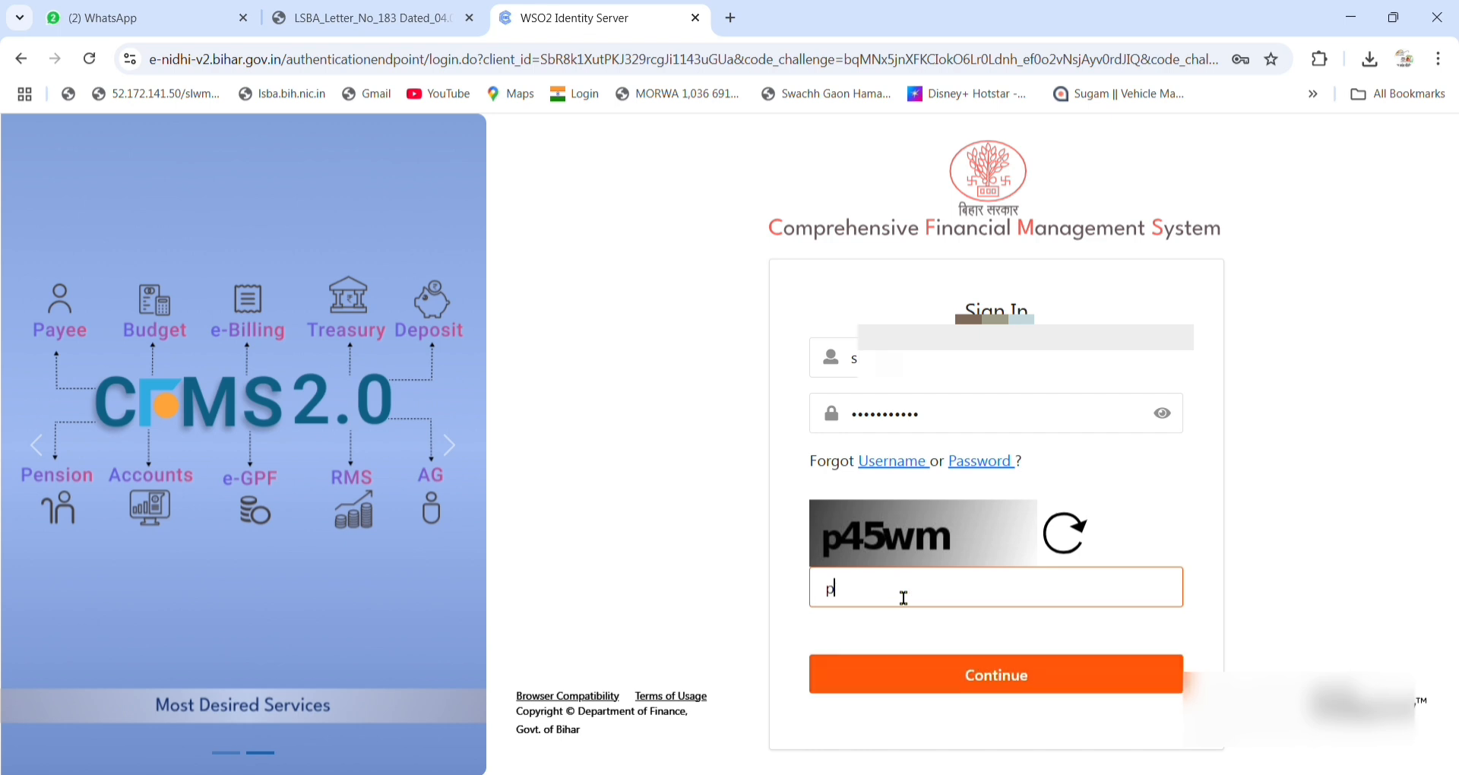
pyautogui.write('45')
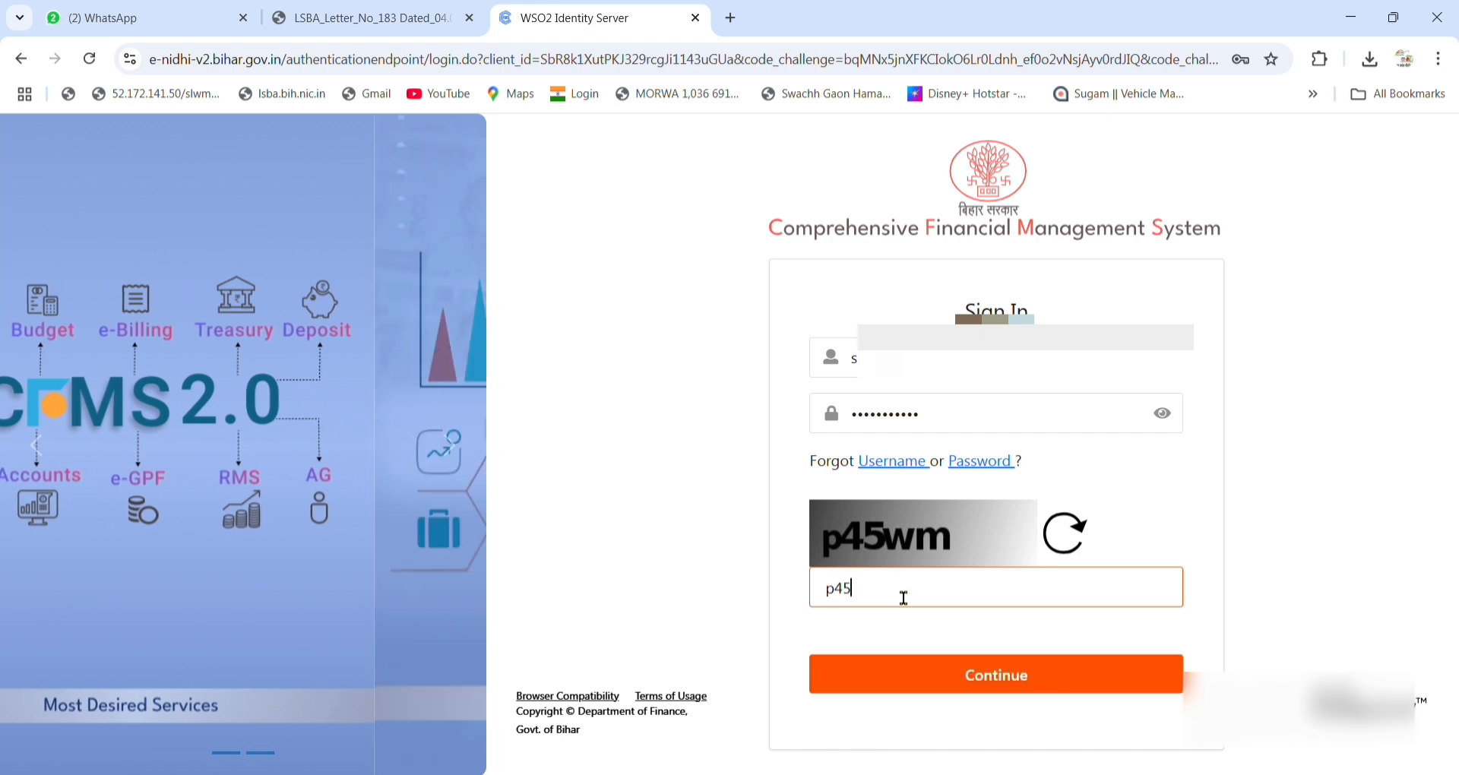
pyautogui.write('wm')
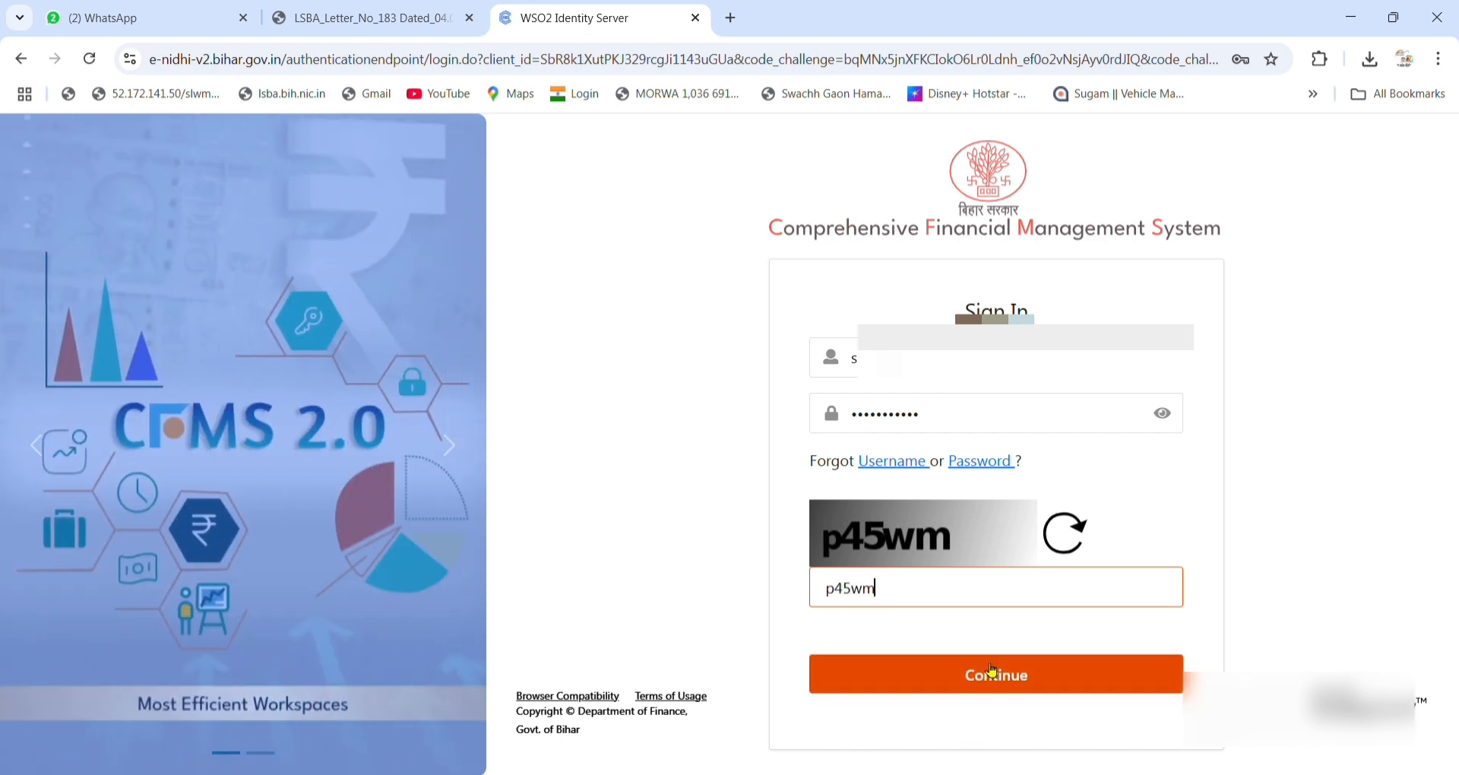
pyautogui.click(991, 670)
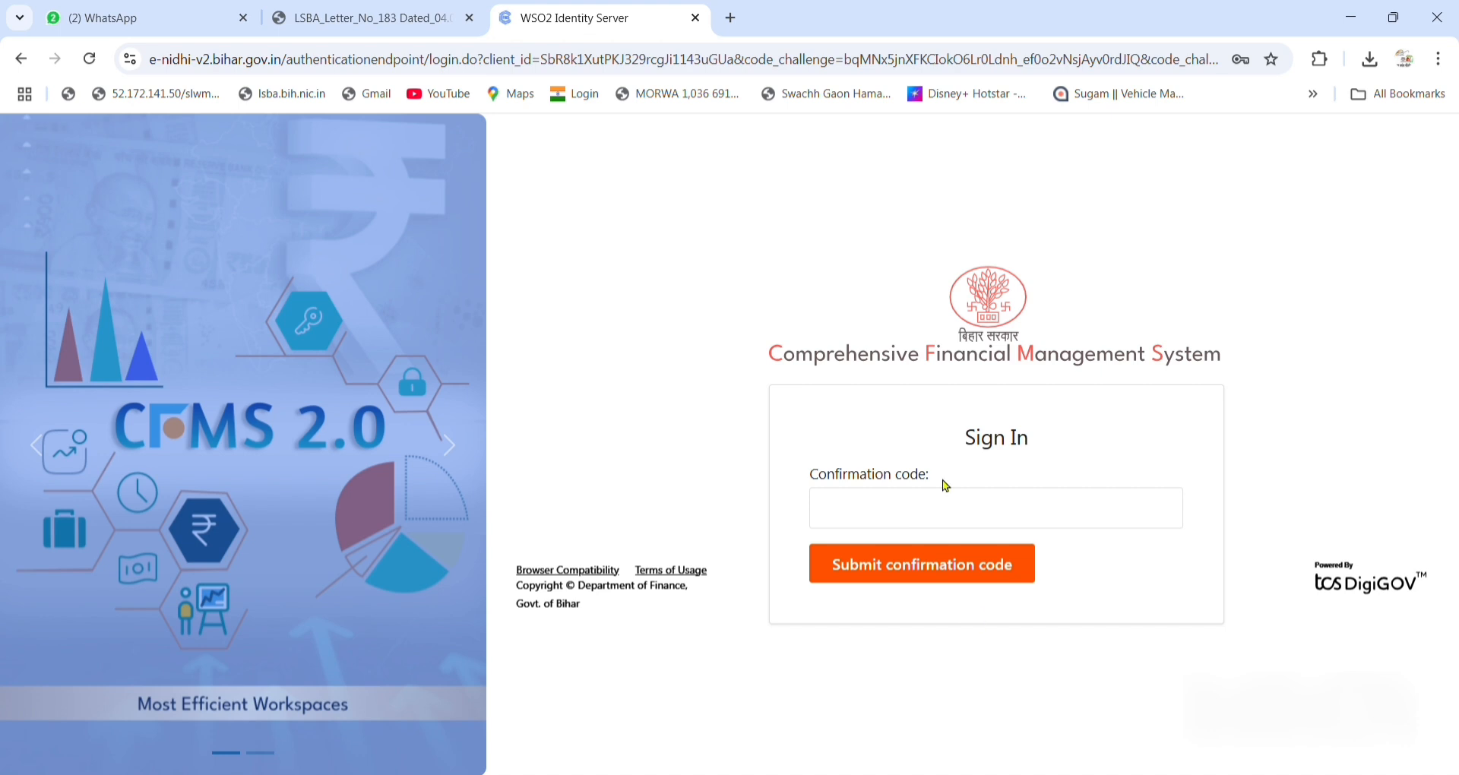
# Submit the confirmation code and proceed under the E BILLING PROCESS post.
pyautogui.click(944, 510)
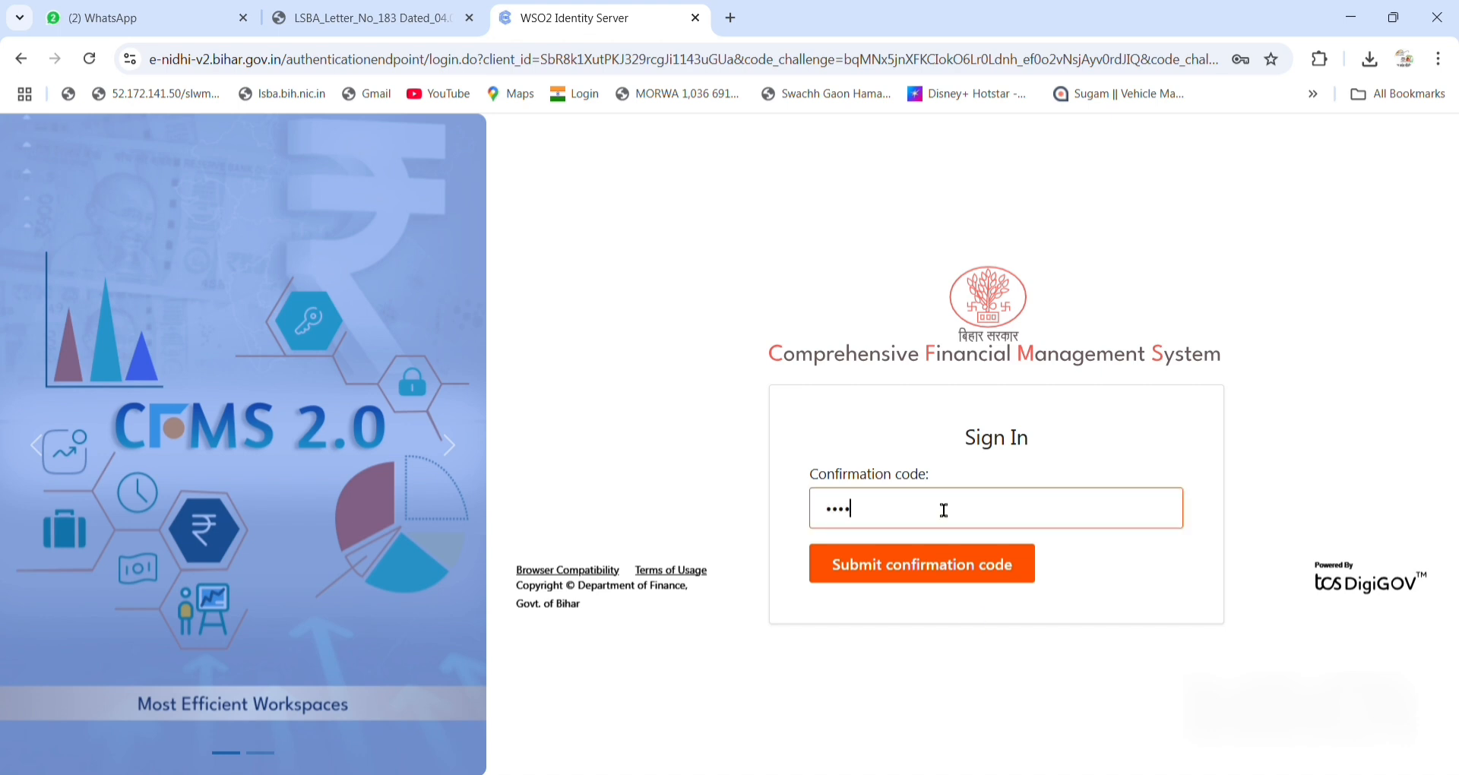
pyautogui.click(913, 554)
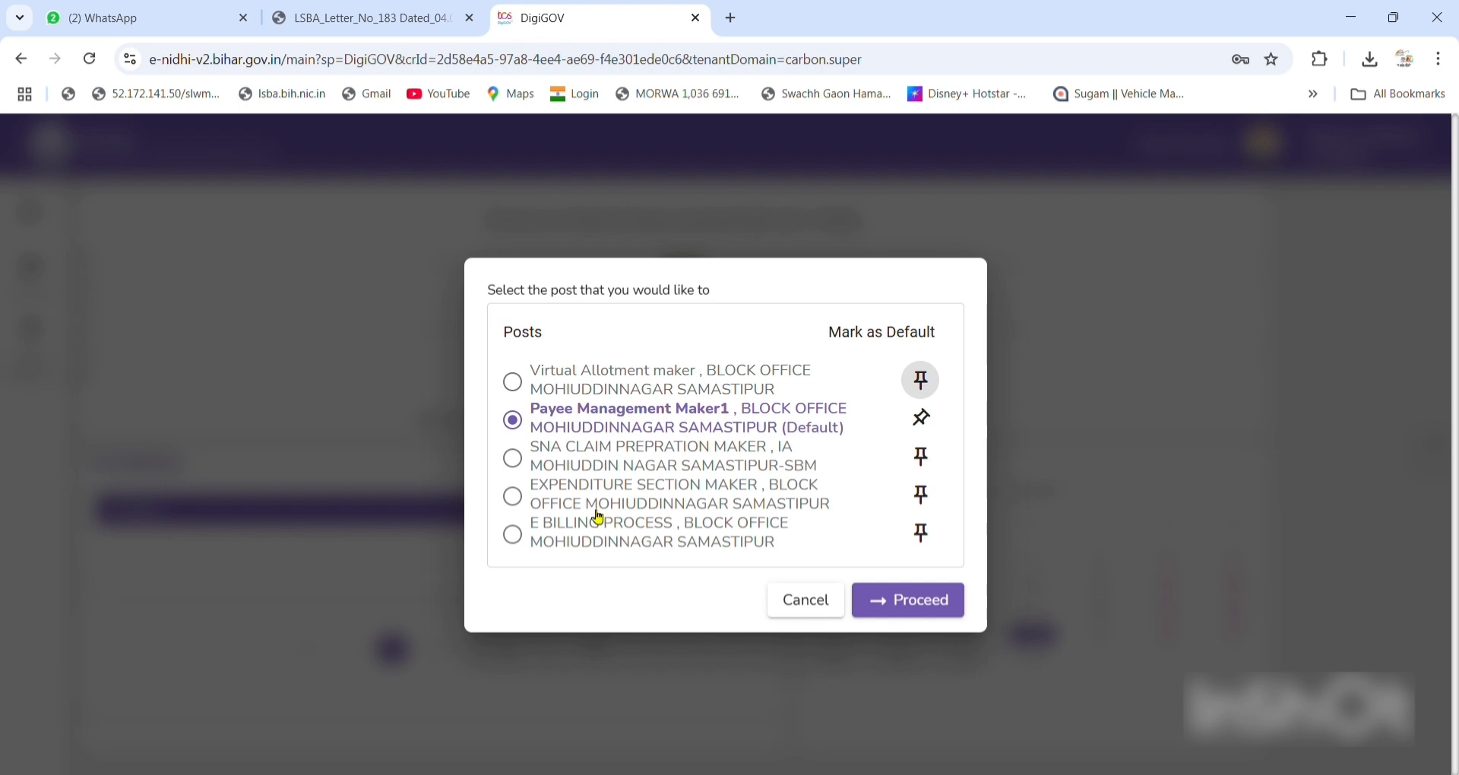
pyautogui.click(596, 541)
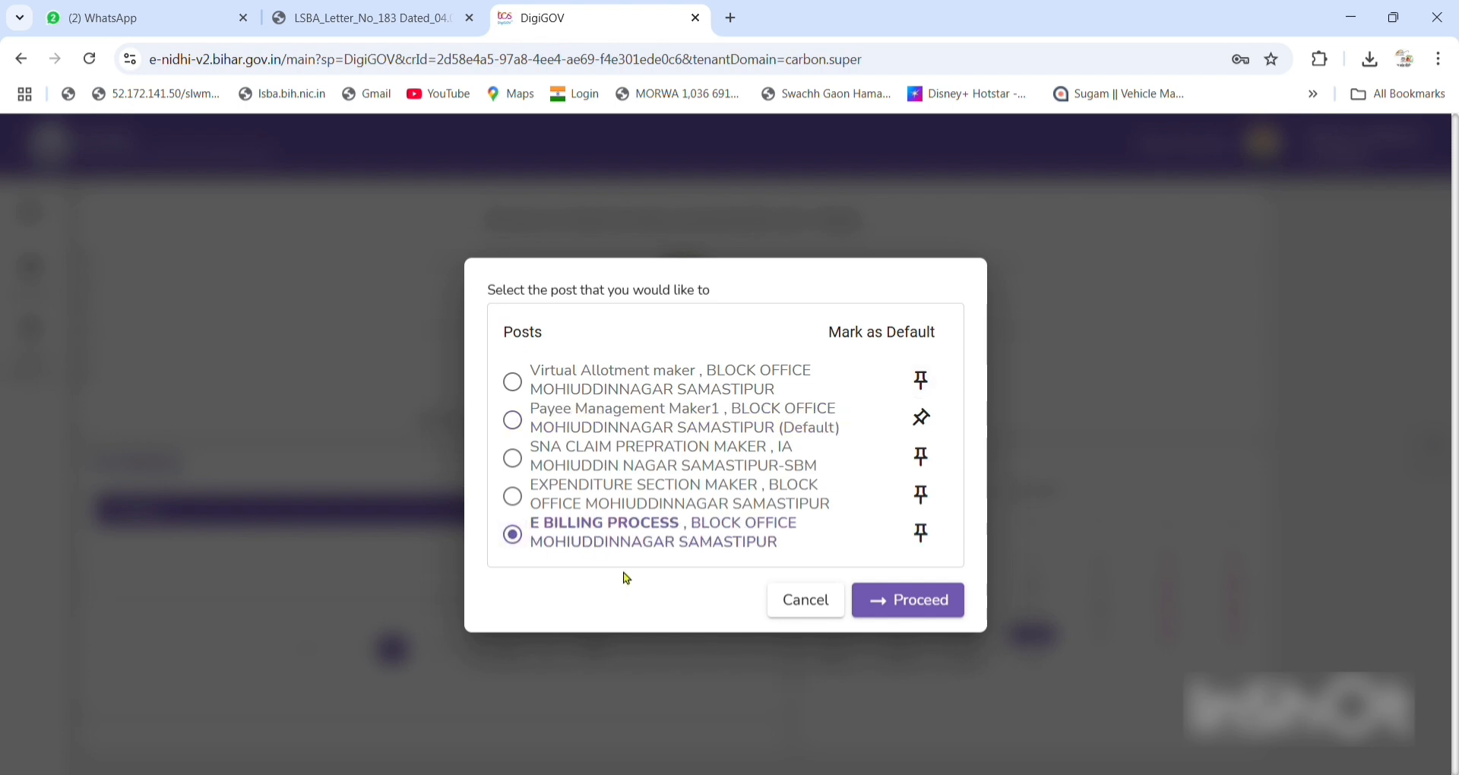
pyautogui.click(908, 601)
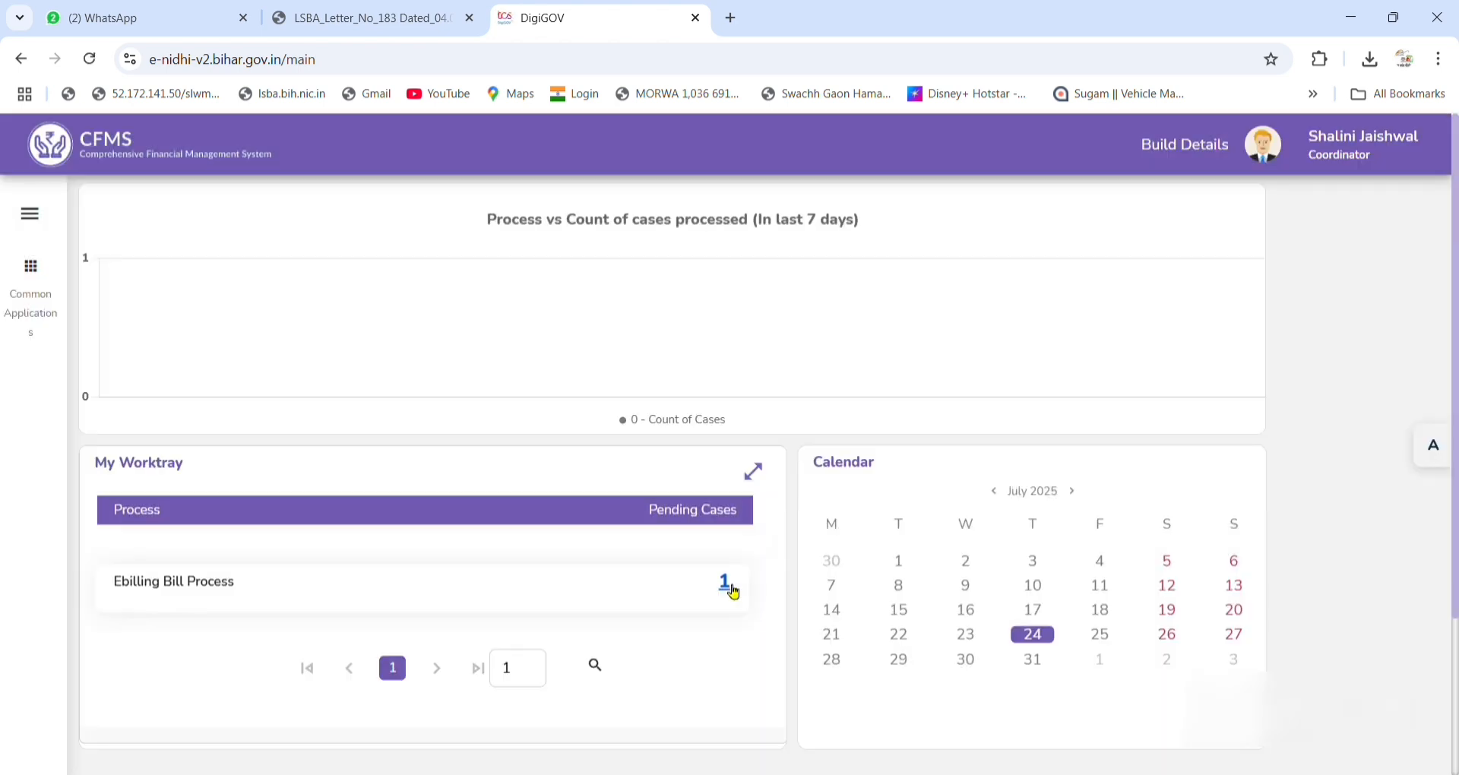
# Open the pending Rs. 24,000 SNA Sparsh bill and view its two Rs. 12,000 payees.
pyautogui.click(726, 585)
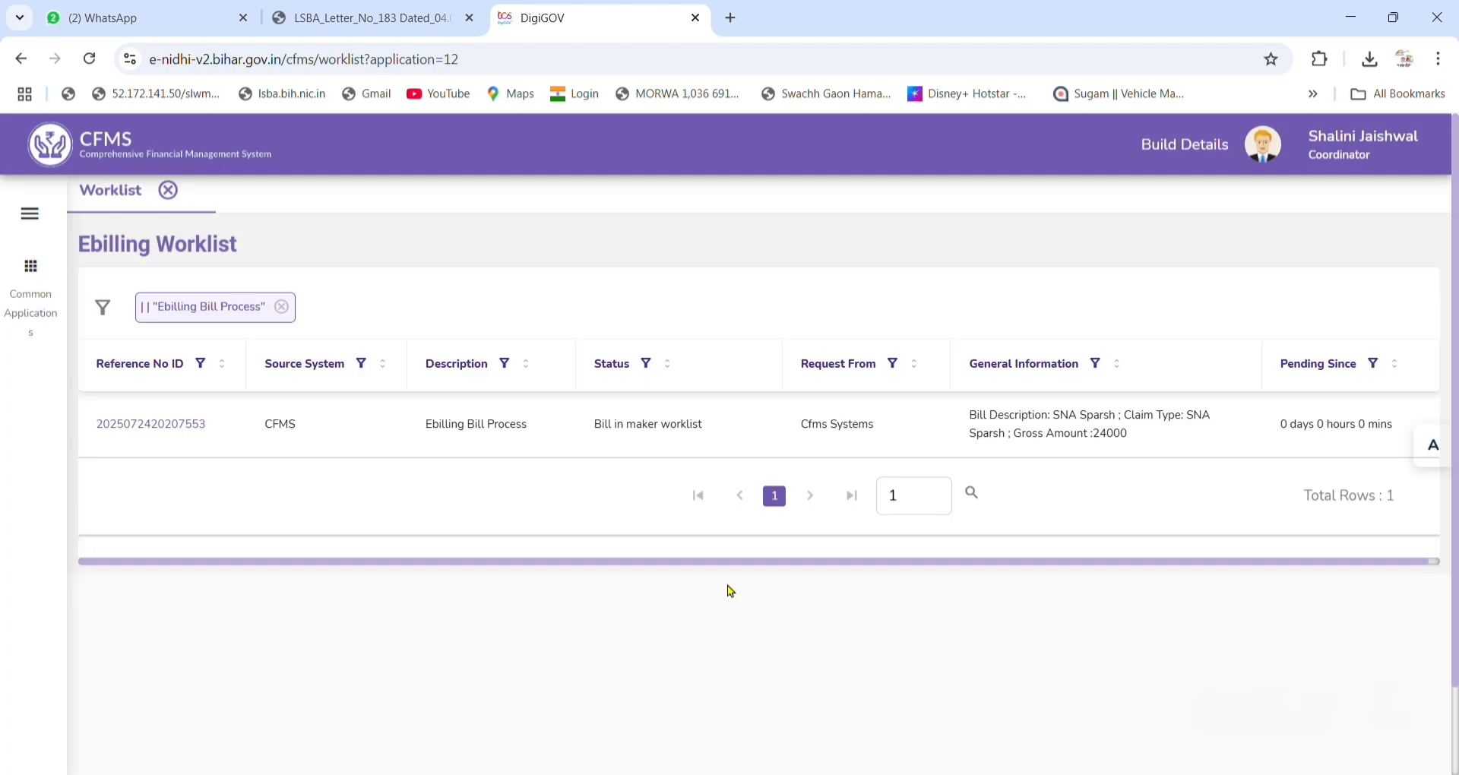
pyautogui.click(181, 426)
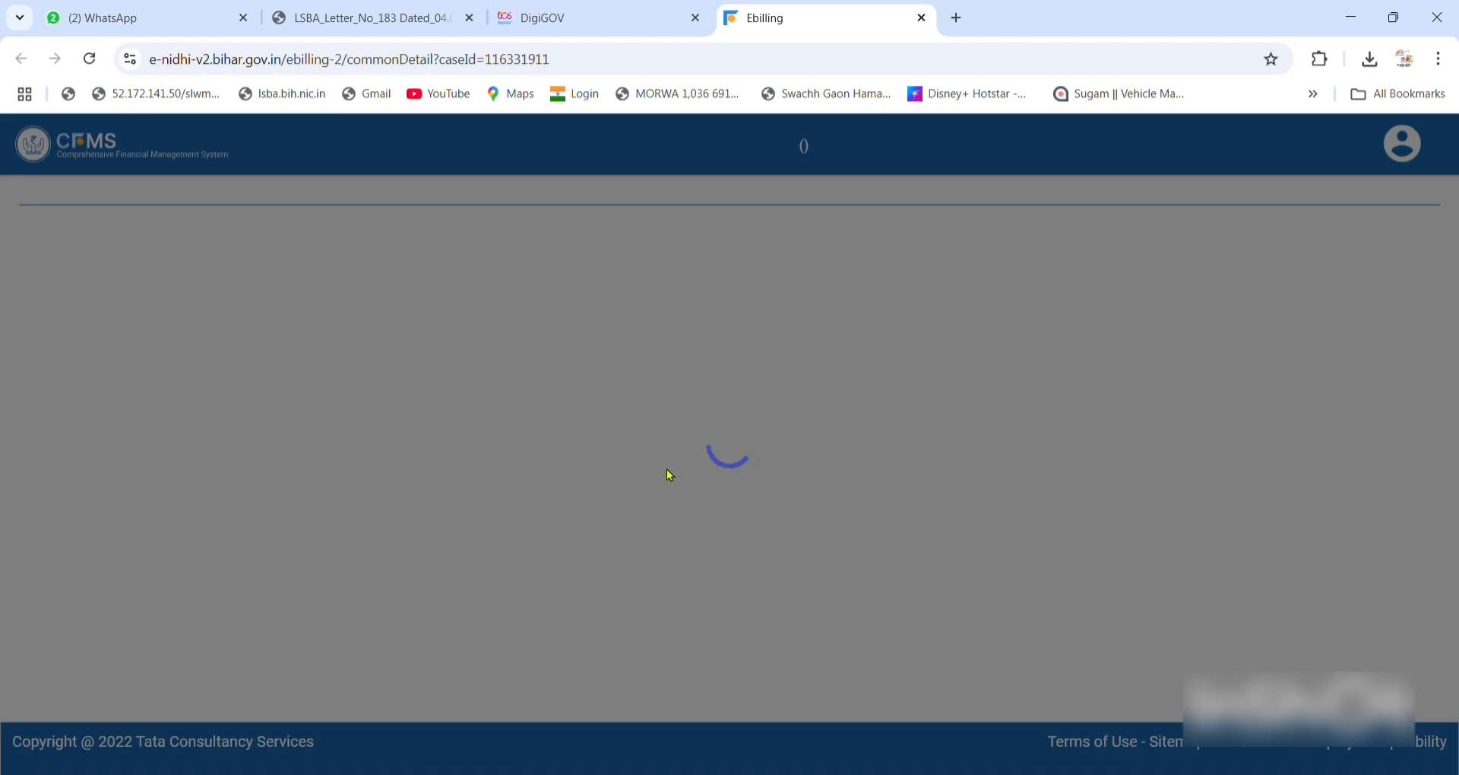
pyautogui.scroll(-3, 667, 475)
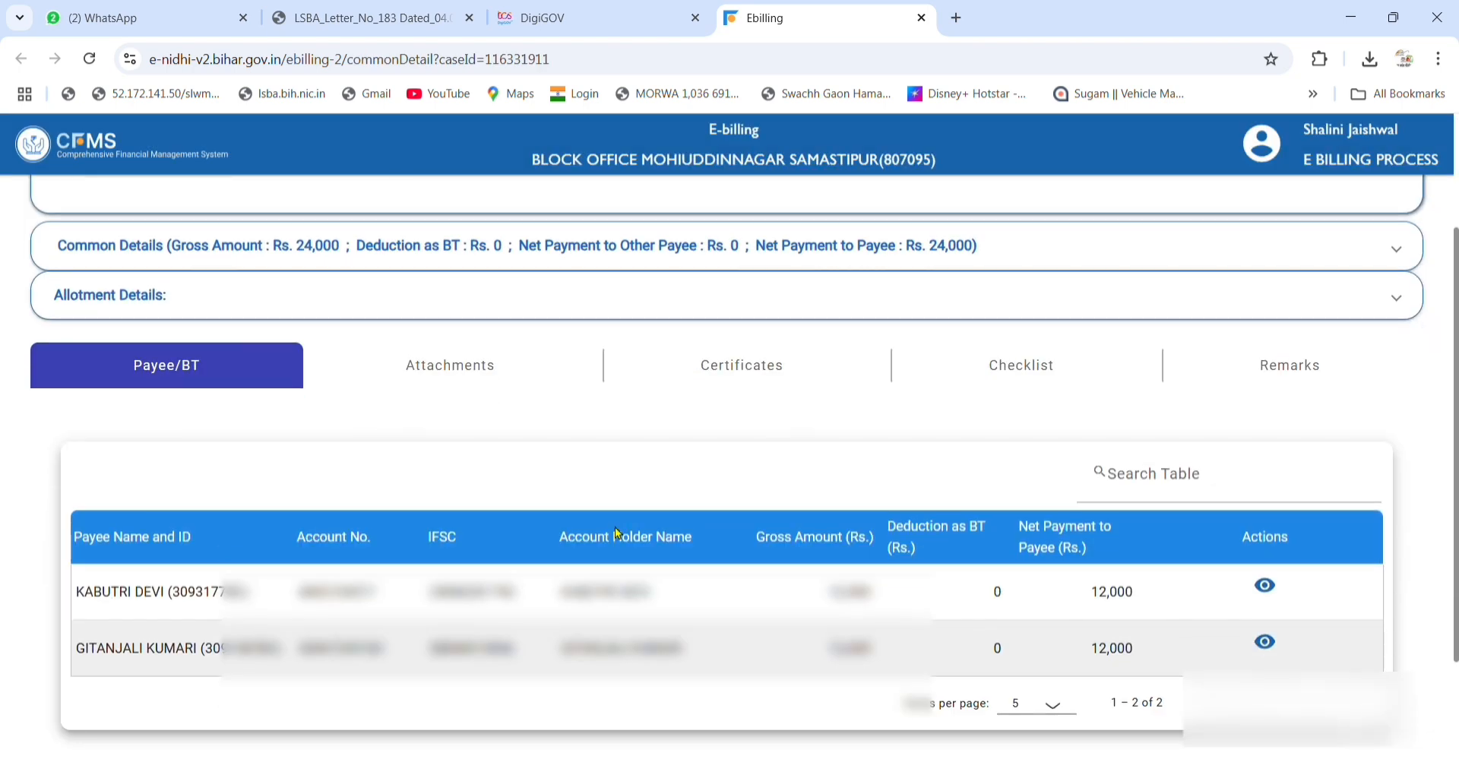
# Attach IHHL01VMOH.pdf as a Vouchers document with description 'ihhl payment'.
pyautogui.click(535, 386)
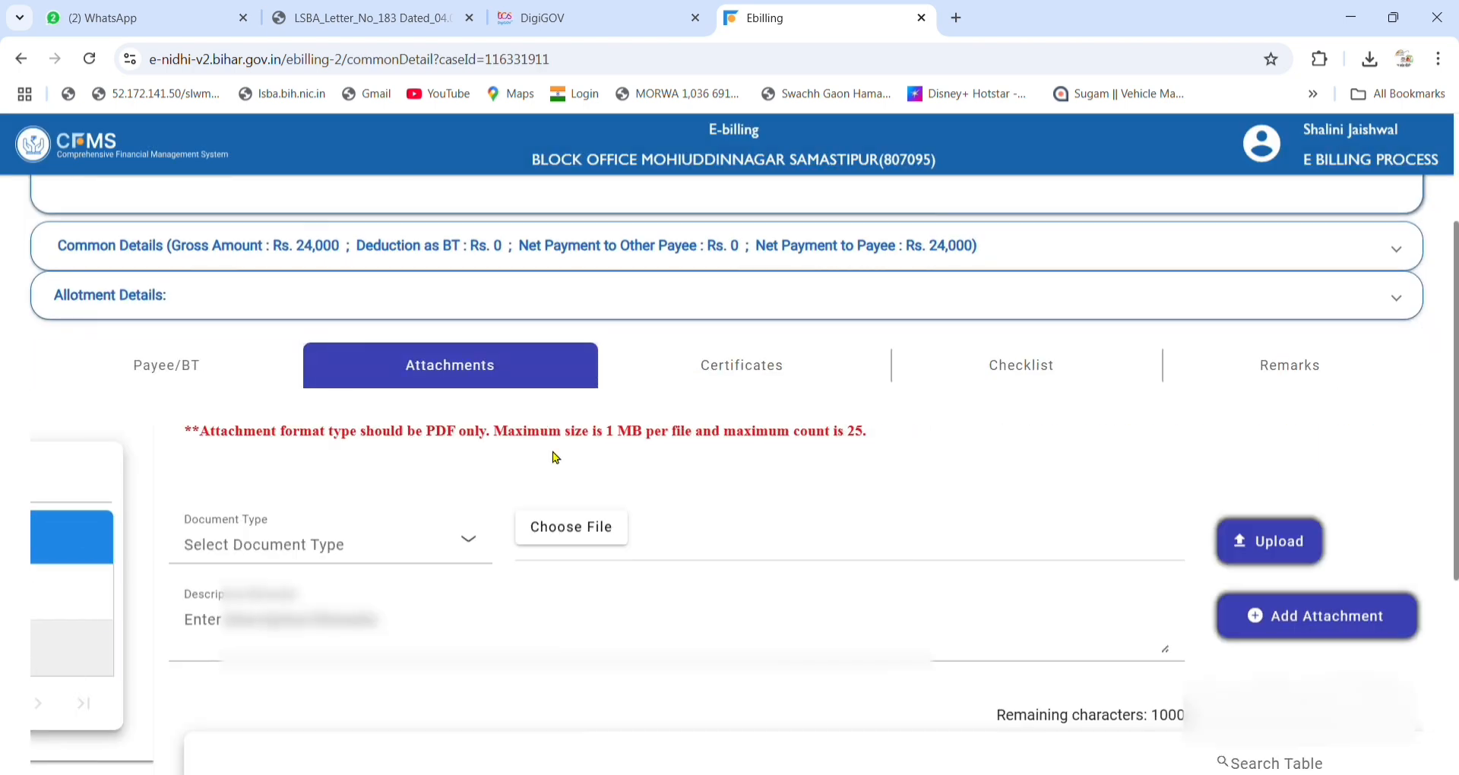
pyautogui.click(234, 541)
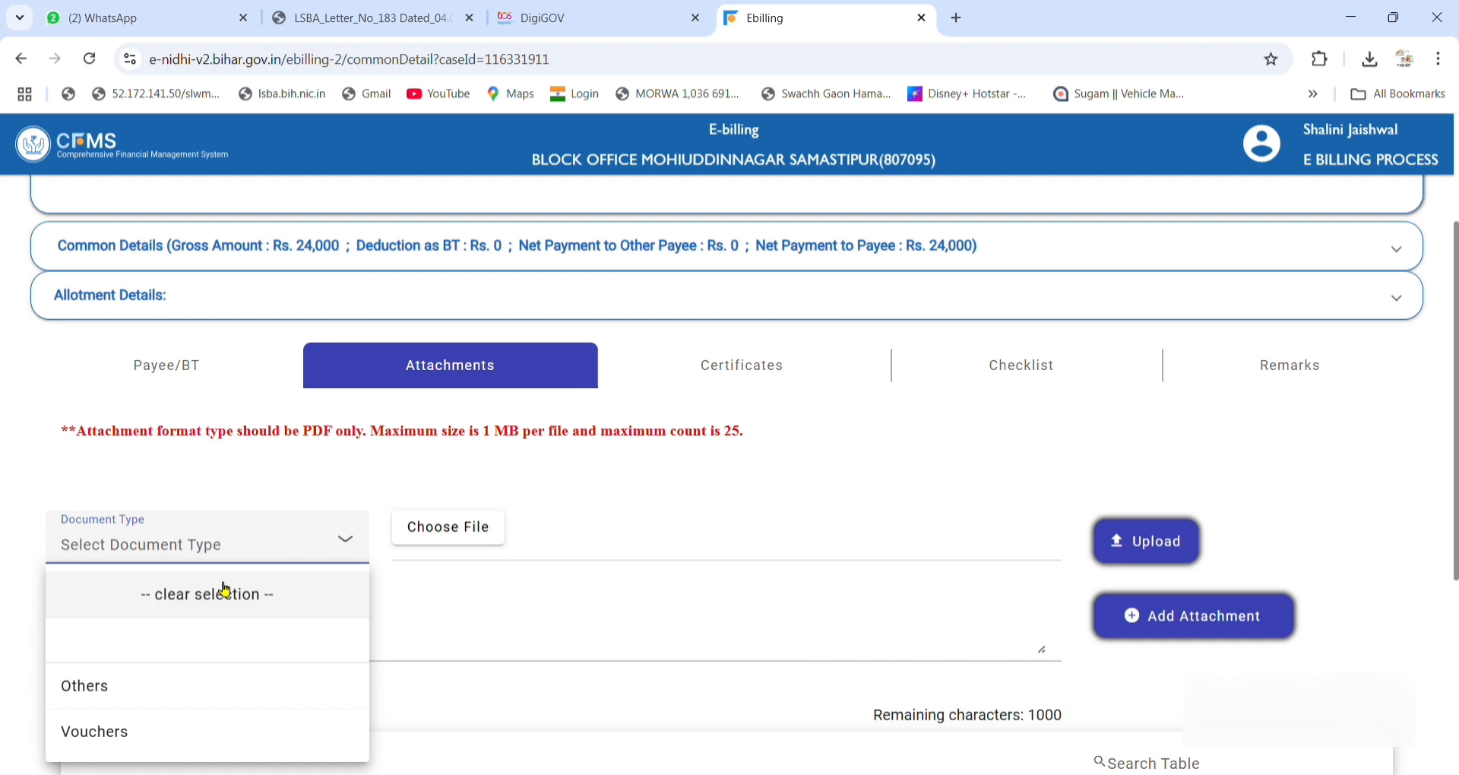
pyautogui.click(176, 731)
pyautogui.scroll(-3, 585, 612)
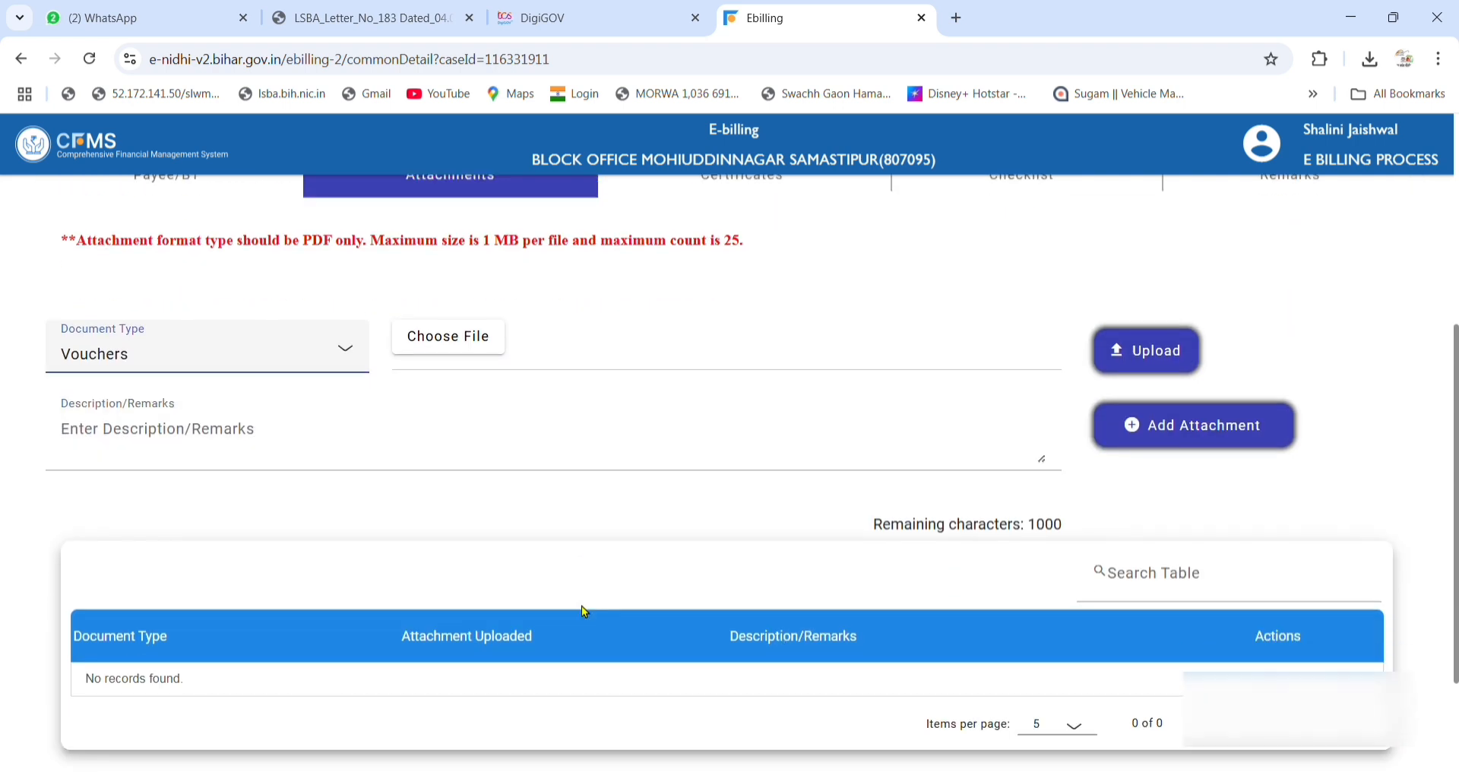
pyautogui.click(454, 328)
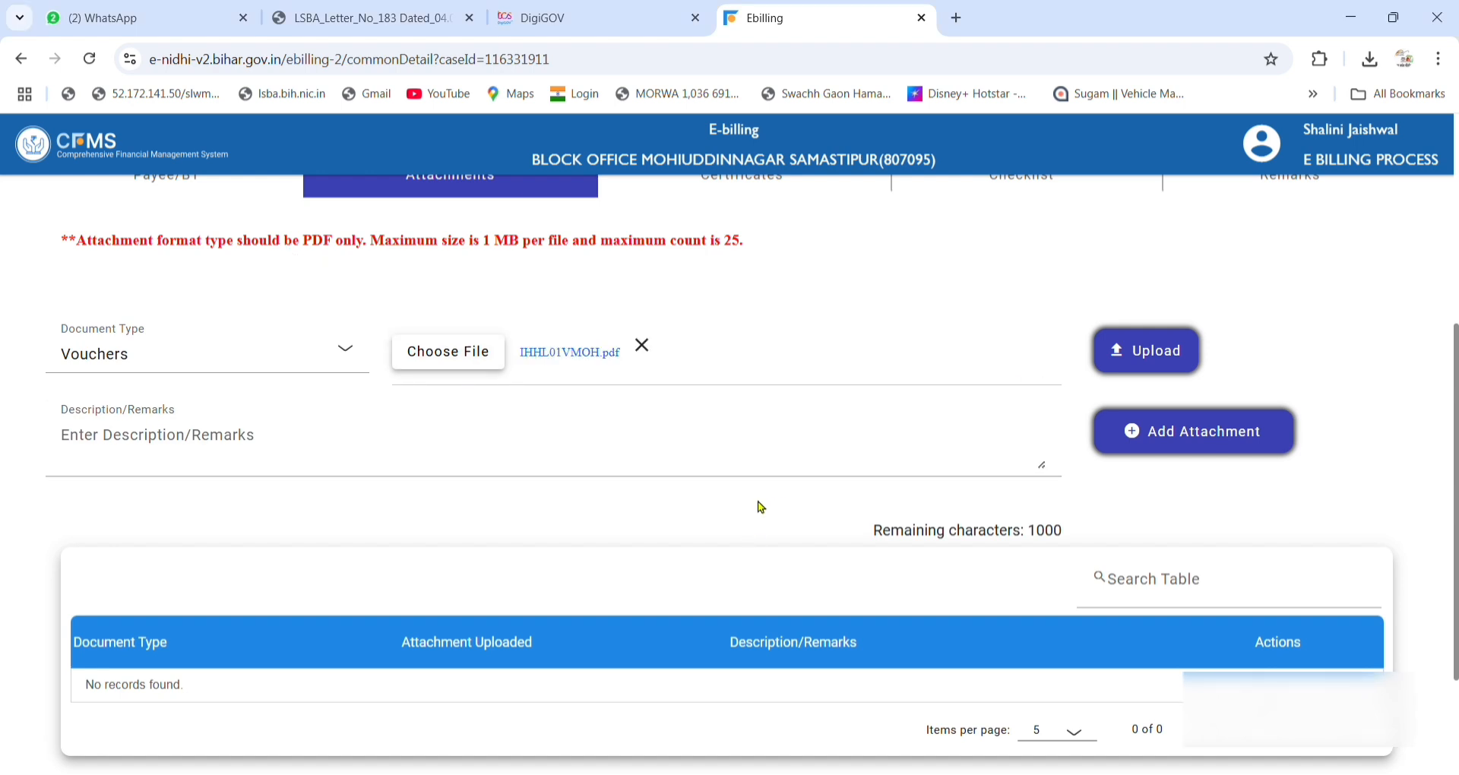
pyautogui.click(1155, 352)
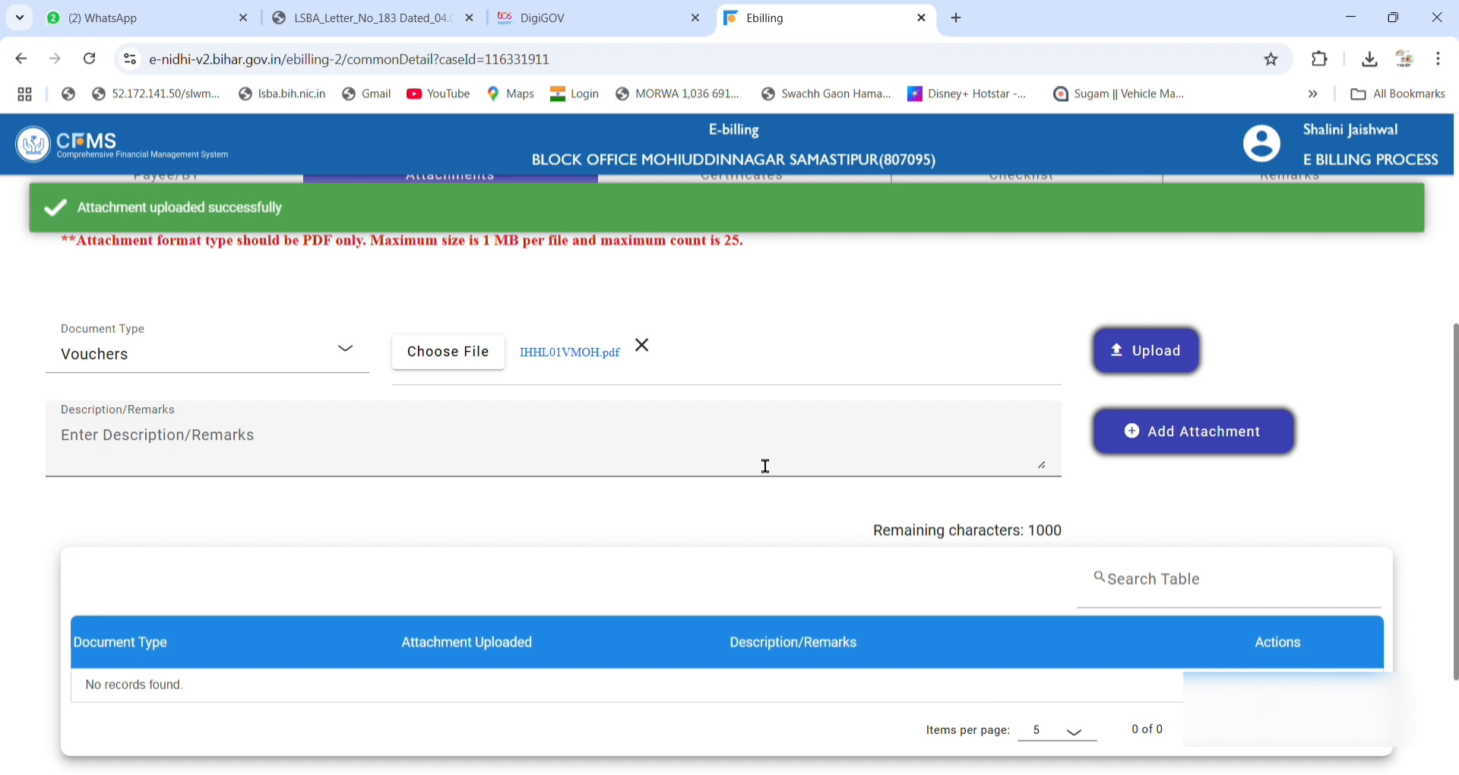
pyautogui.click(710, 458)
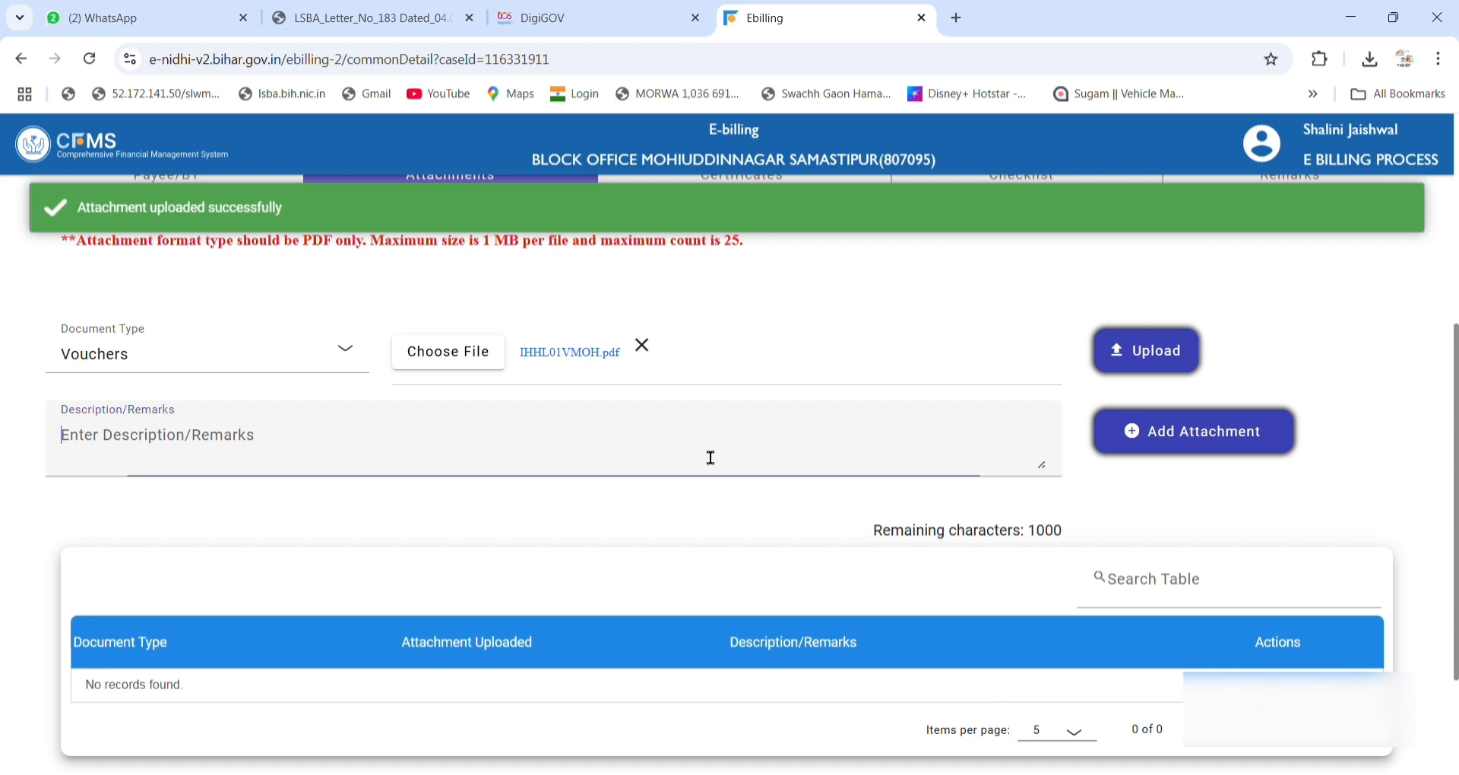
pyautogui.write('ihhl pa')
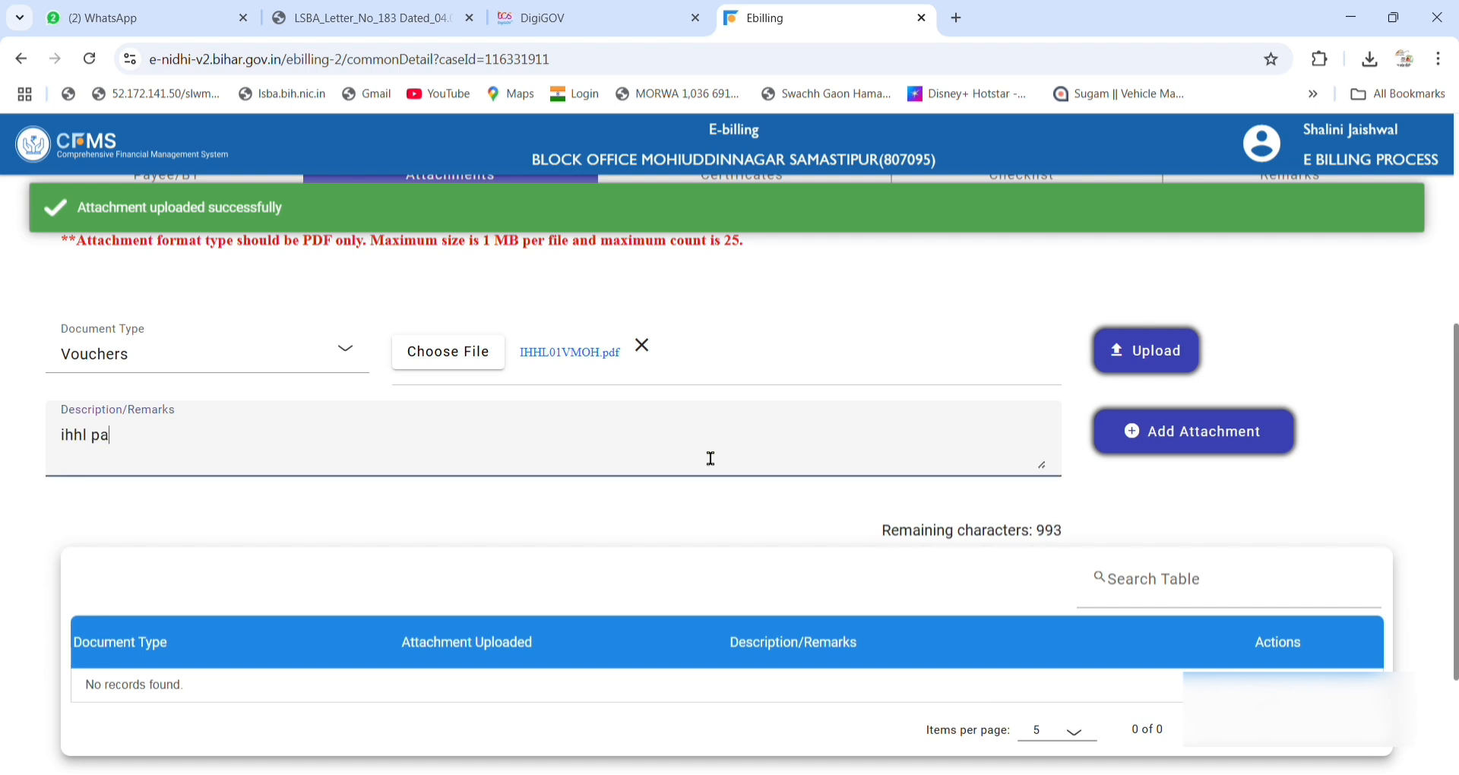
pyautogui.write('yment')
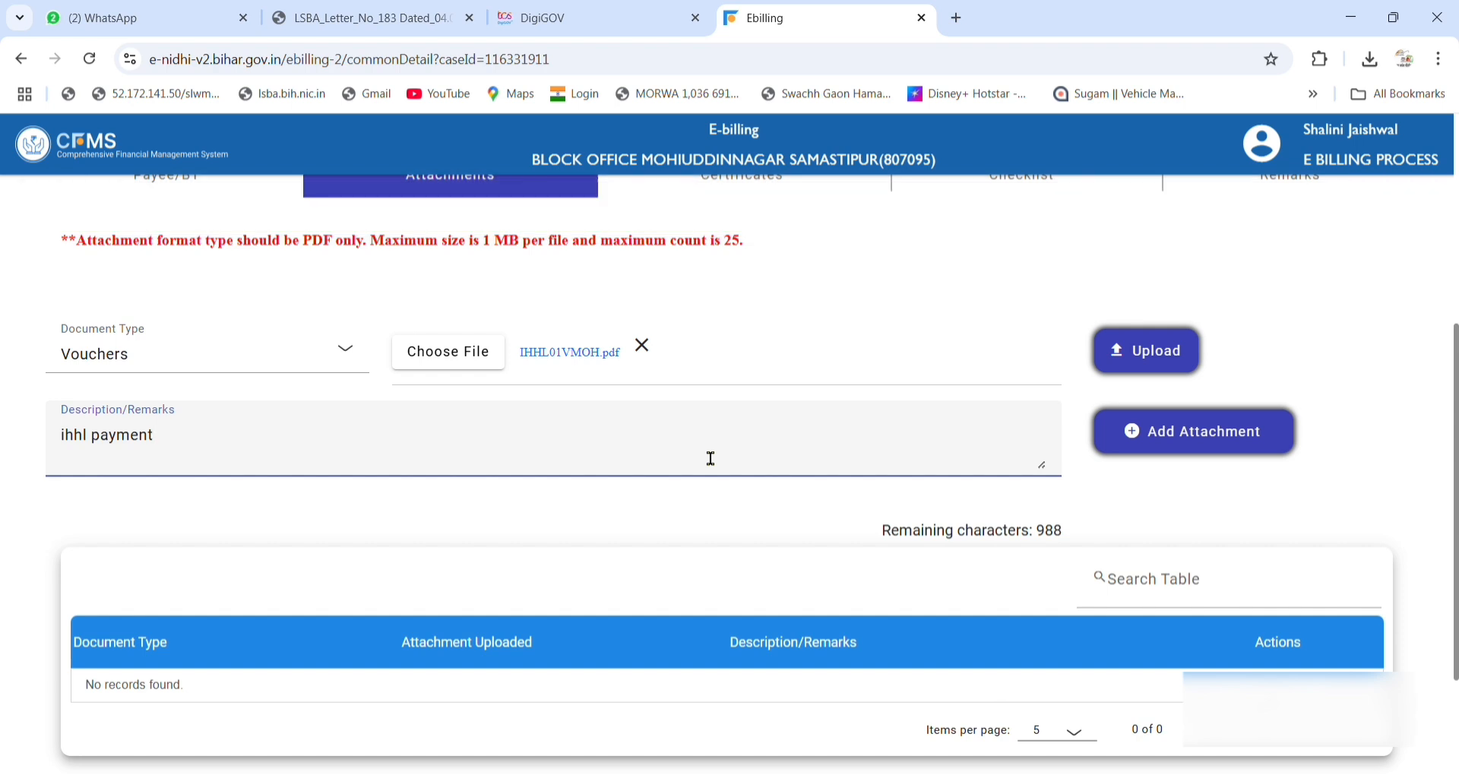
pyautogui.click(1185, 448)
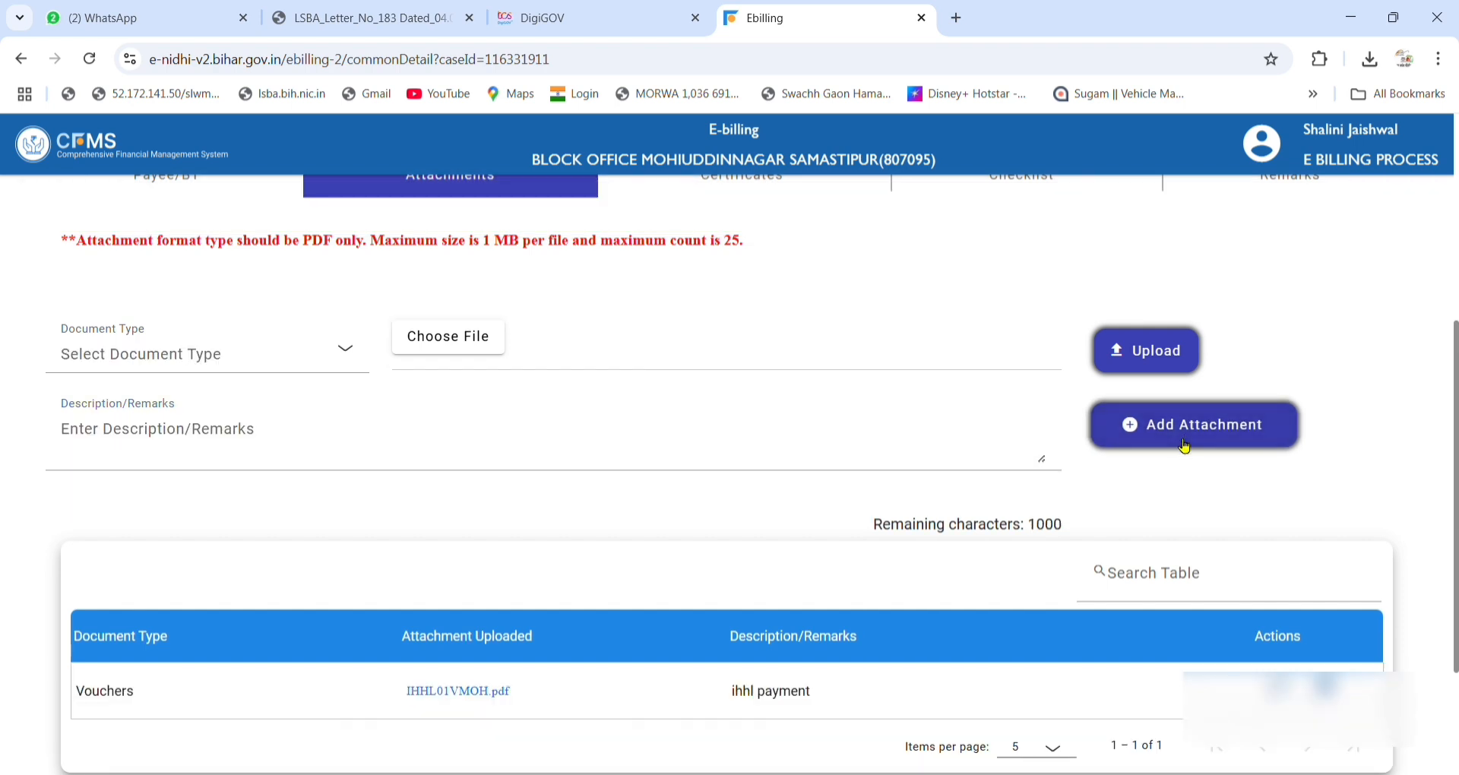
pyautogui.scroll(-3, 1185, 448)
pyautogui.scroll(5, 988, 520)
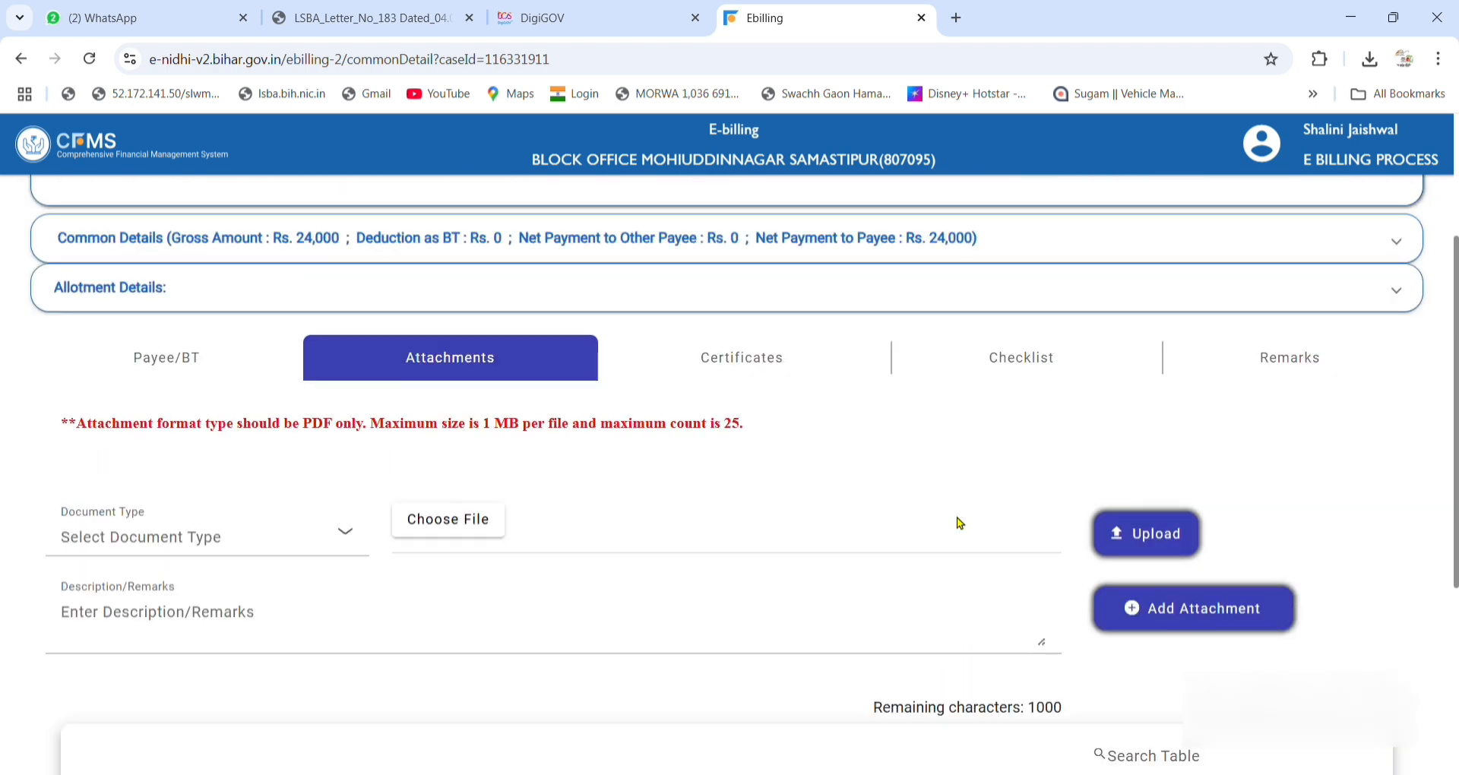
# Tick the Government Order verification item in the bill's checklist.
pyautogui.click(780, 386)
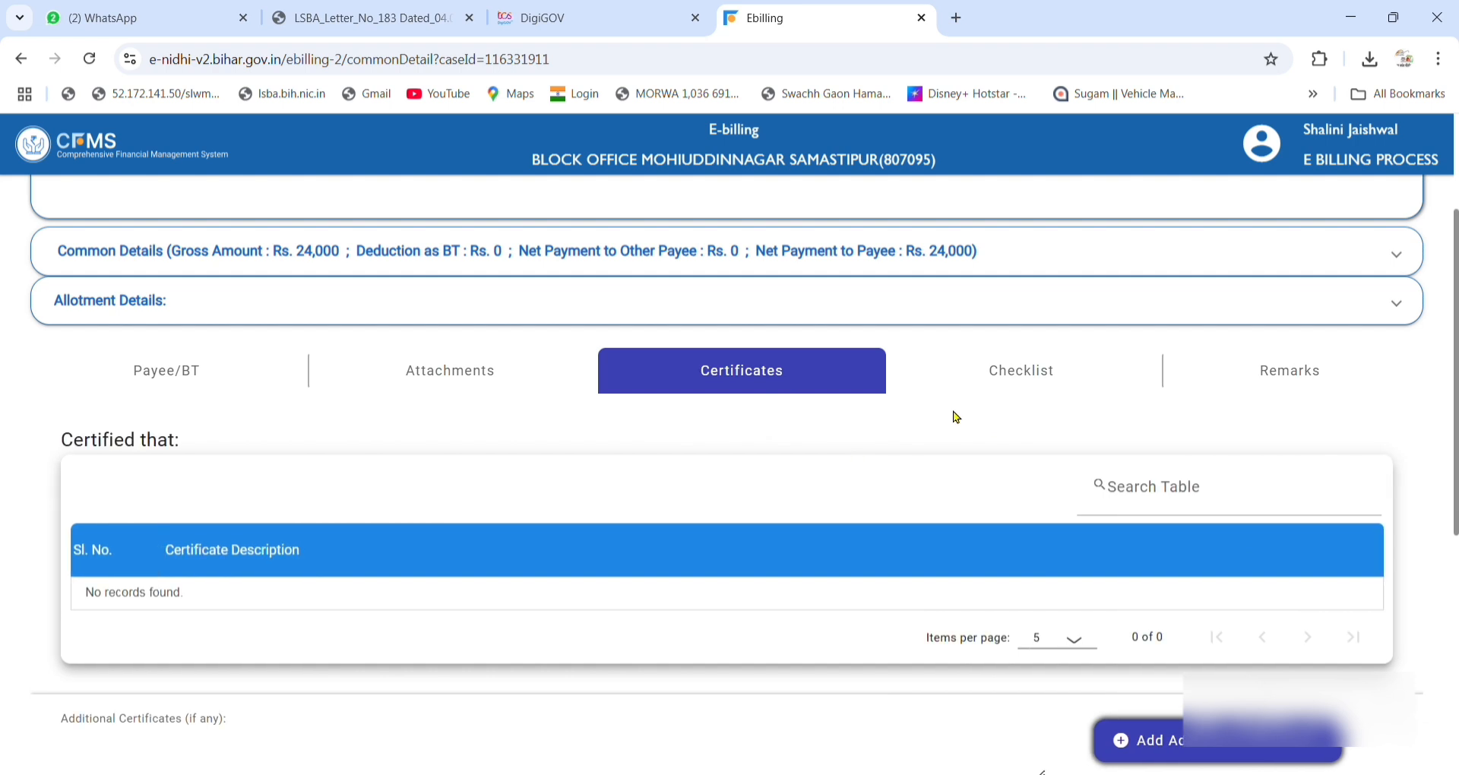
pyautogui.click(988, 374)
pyautogui.click(1340, 613)
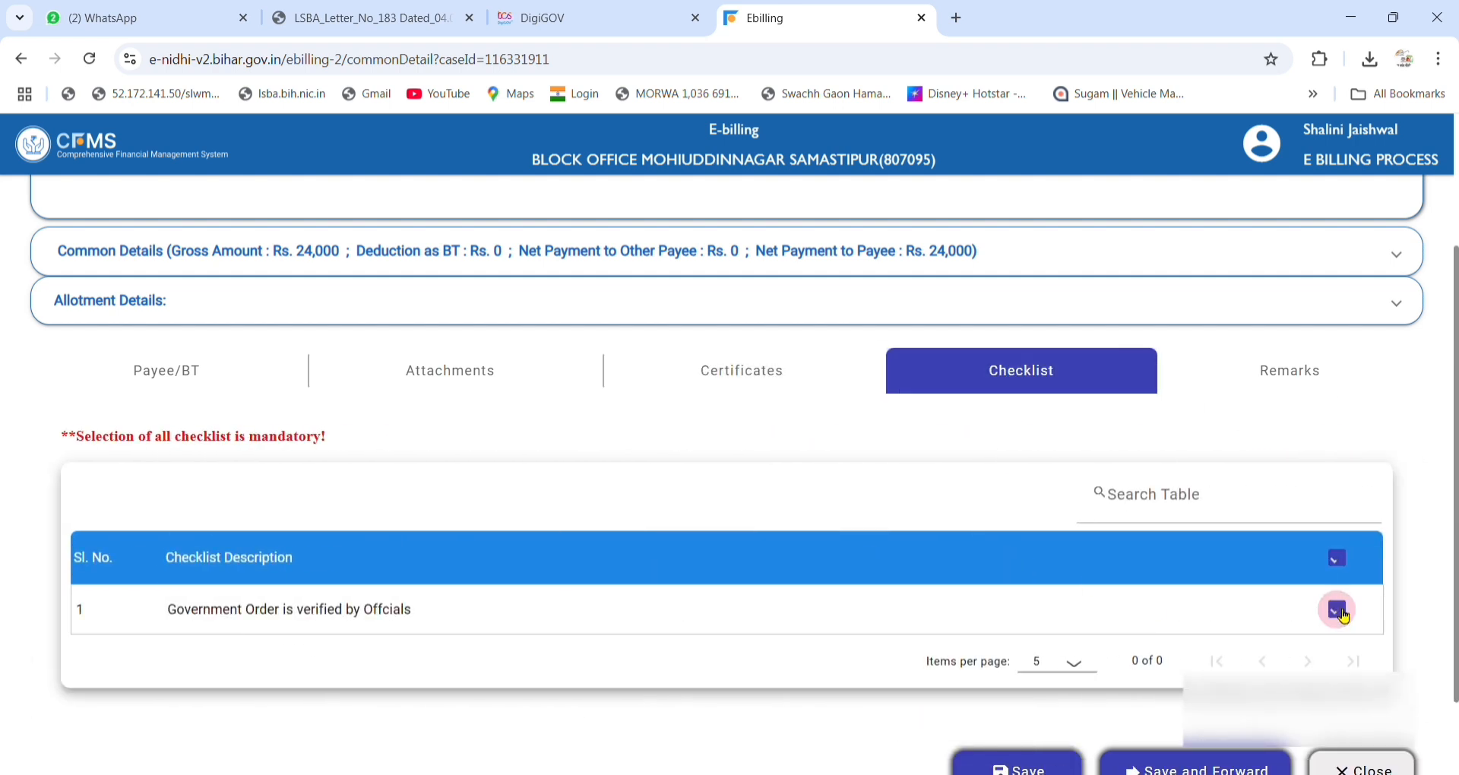
# Enter remark 'ihhl payment' and save and forward the bill.
pyautogui.click(1299, 387)
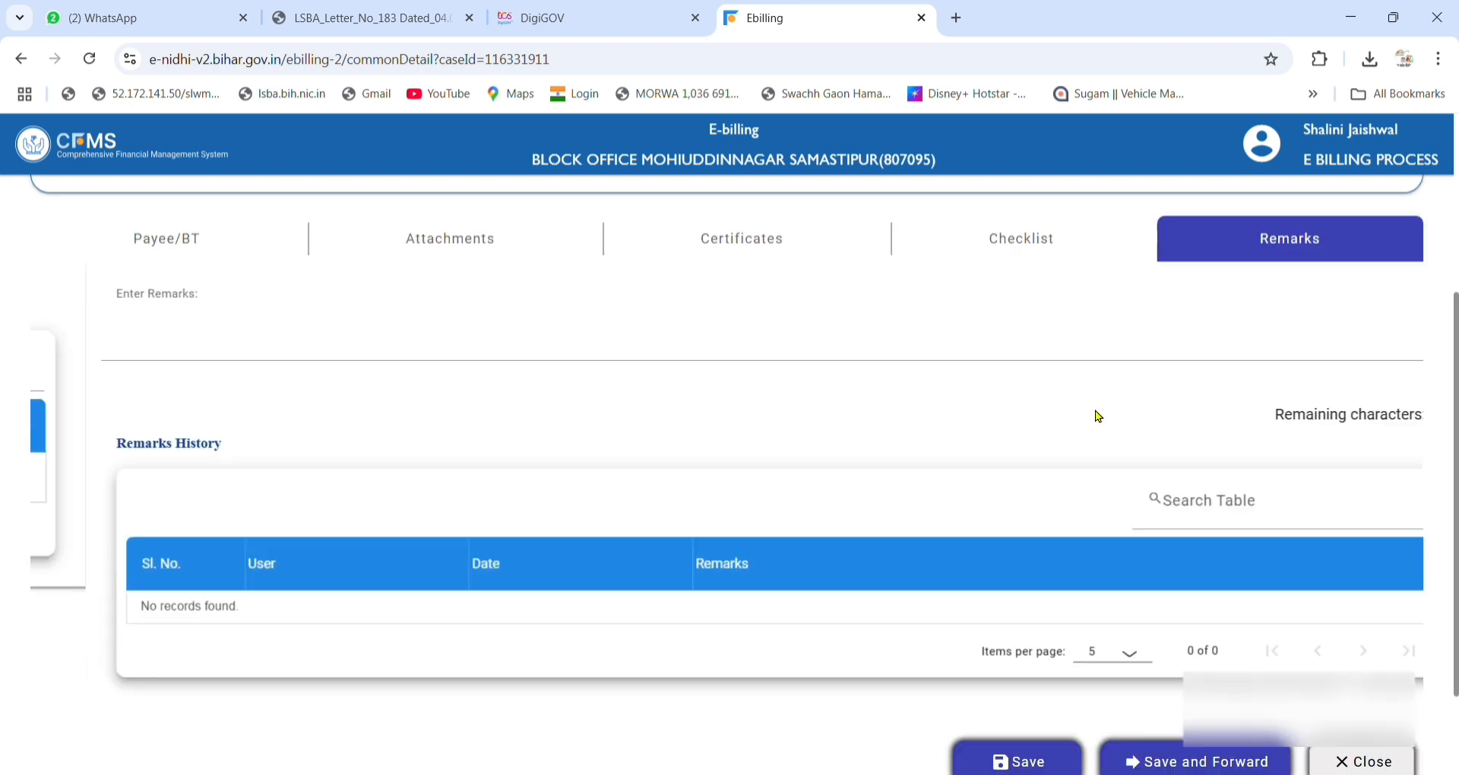
pyautogui.click(354, 305)
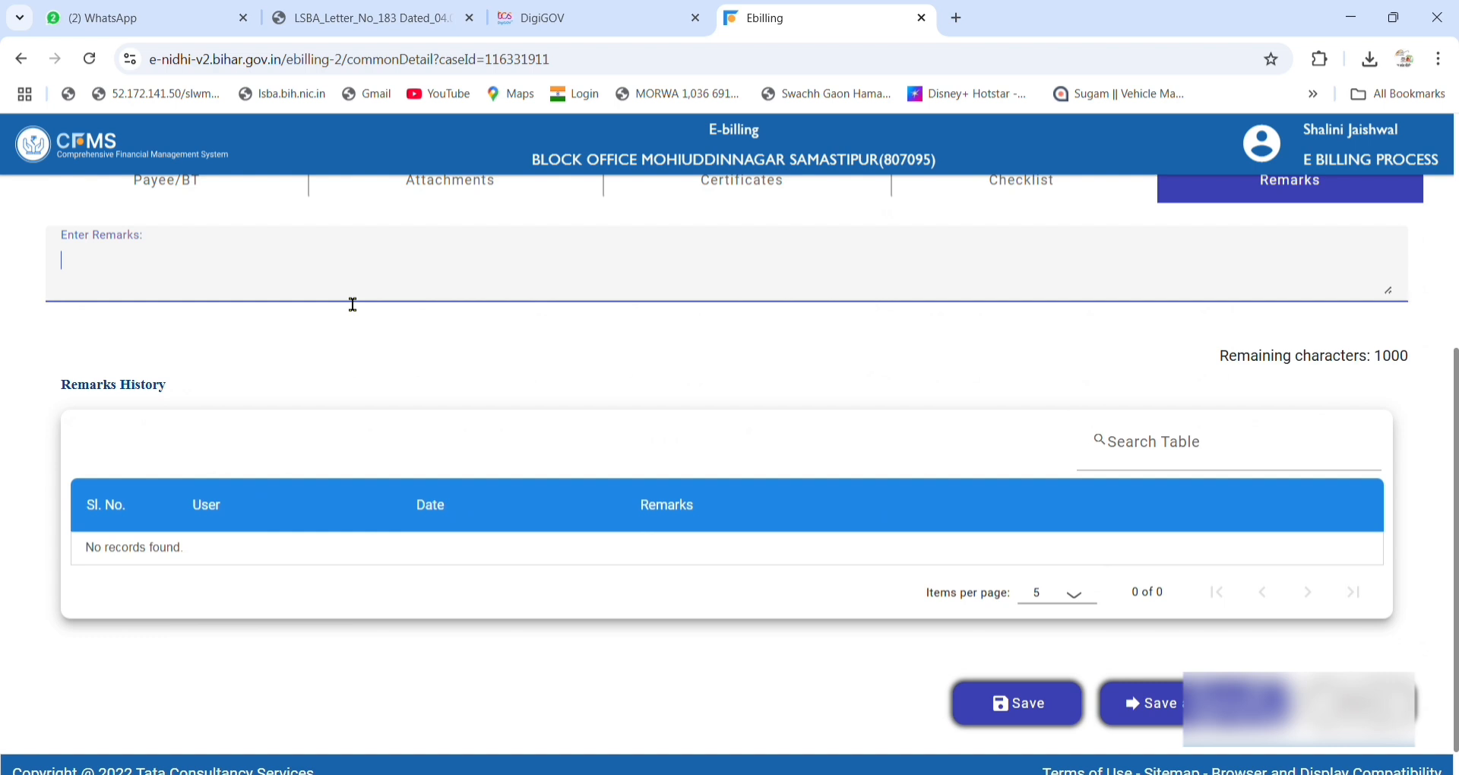
pyautogui.write('ihhl ')
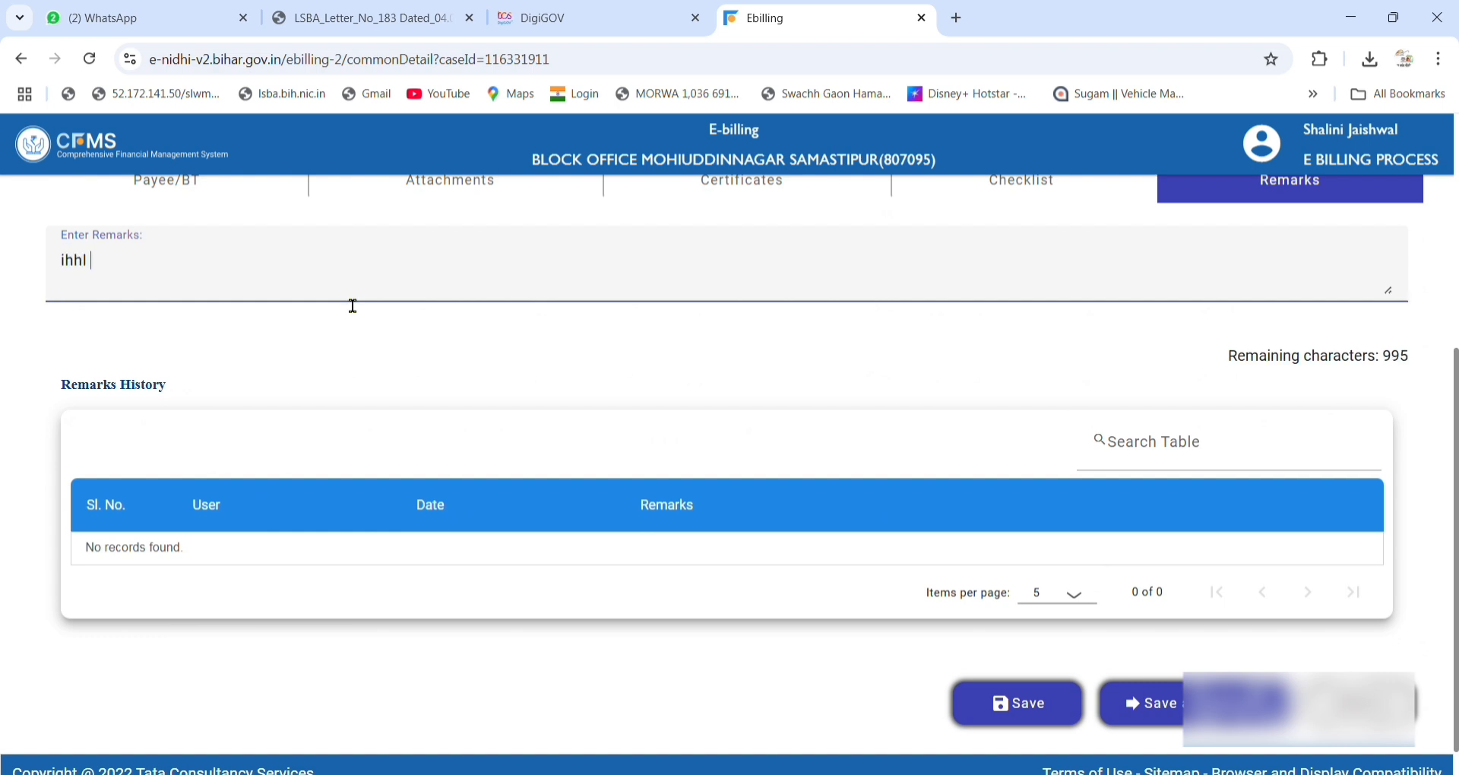
pyautogui.write('payment')
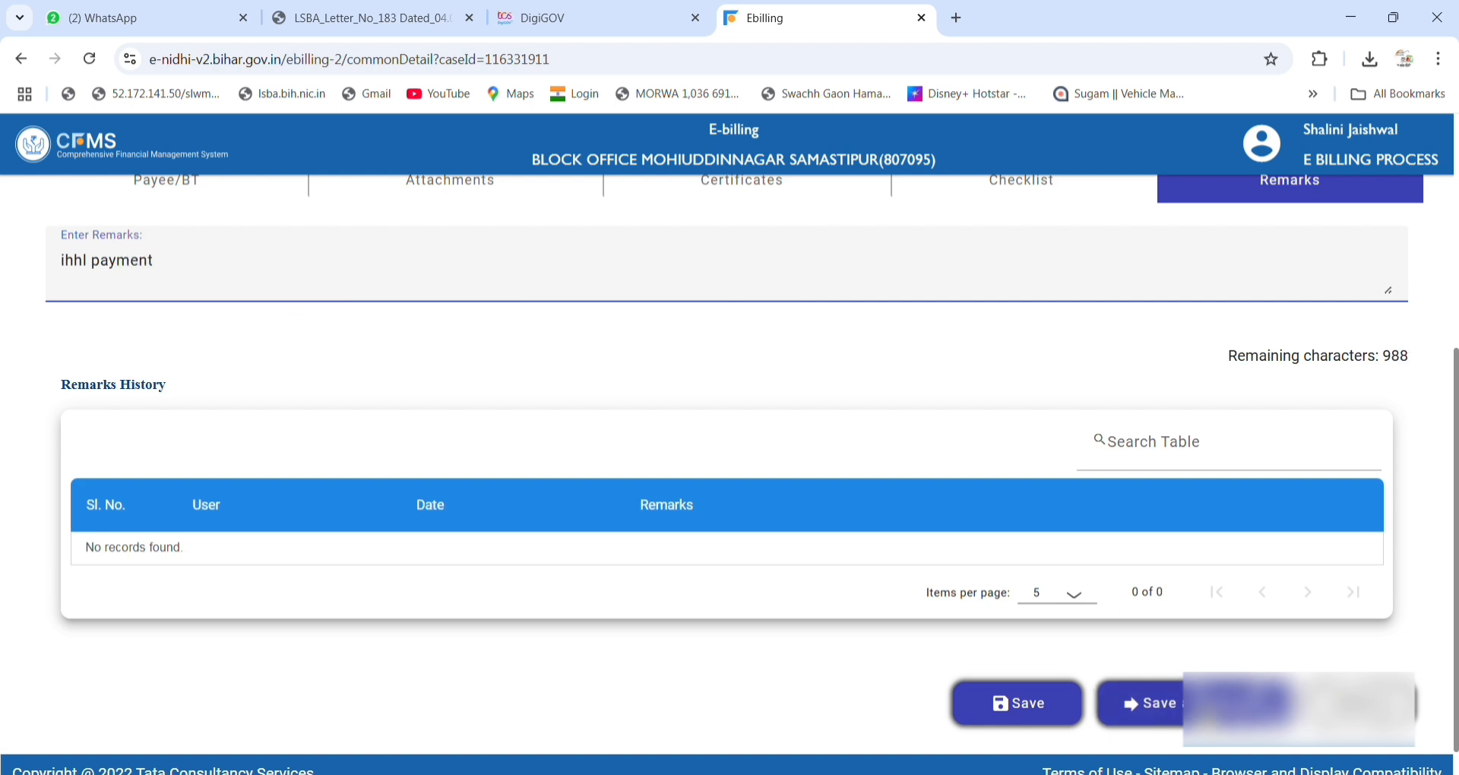
pyautogui.click(1140, 703)
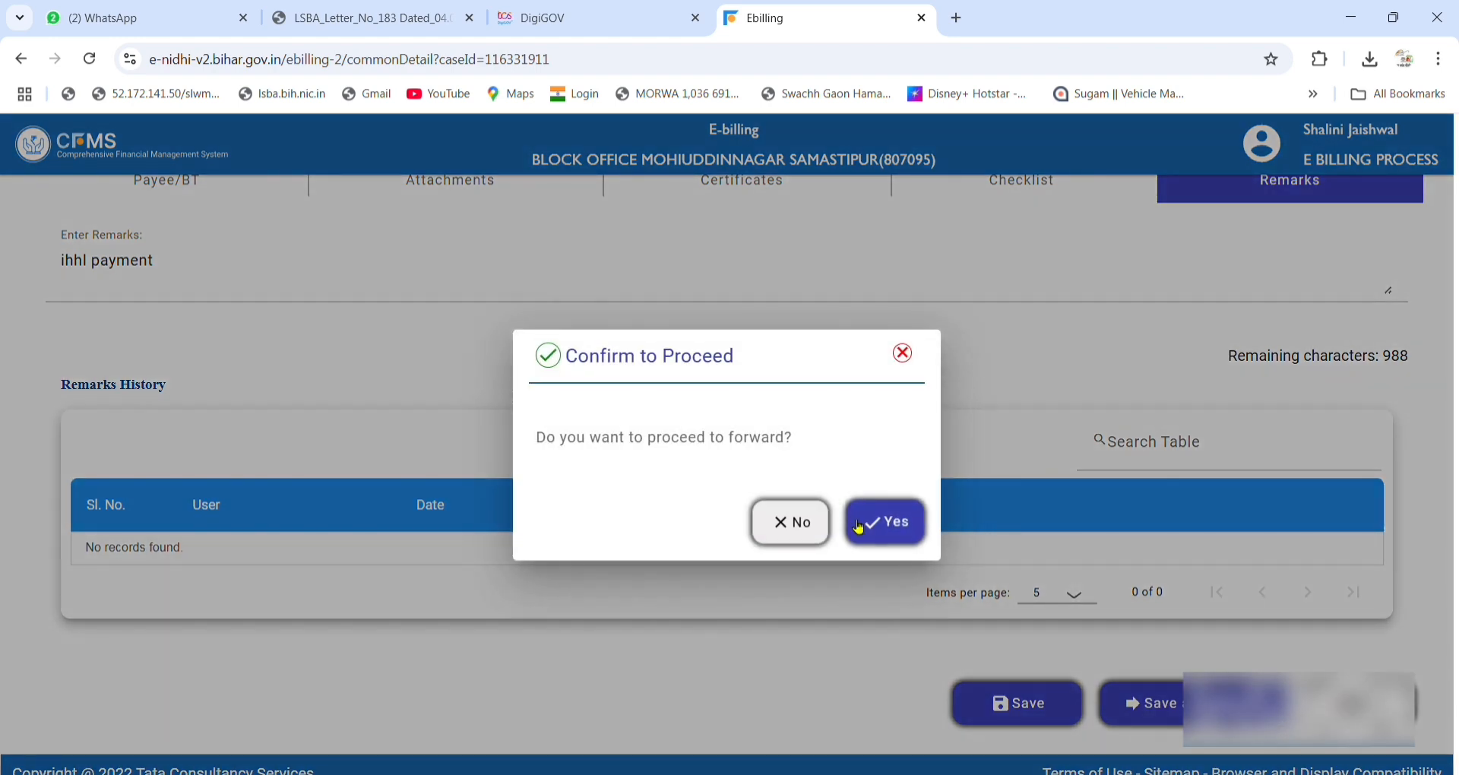
pyautogui.click(882, 526)
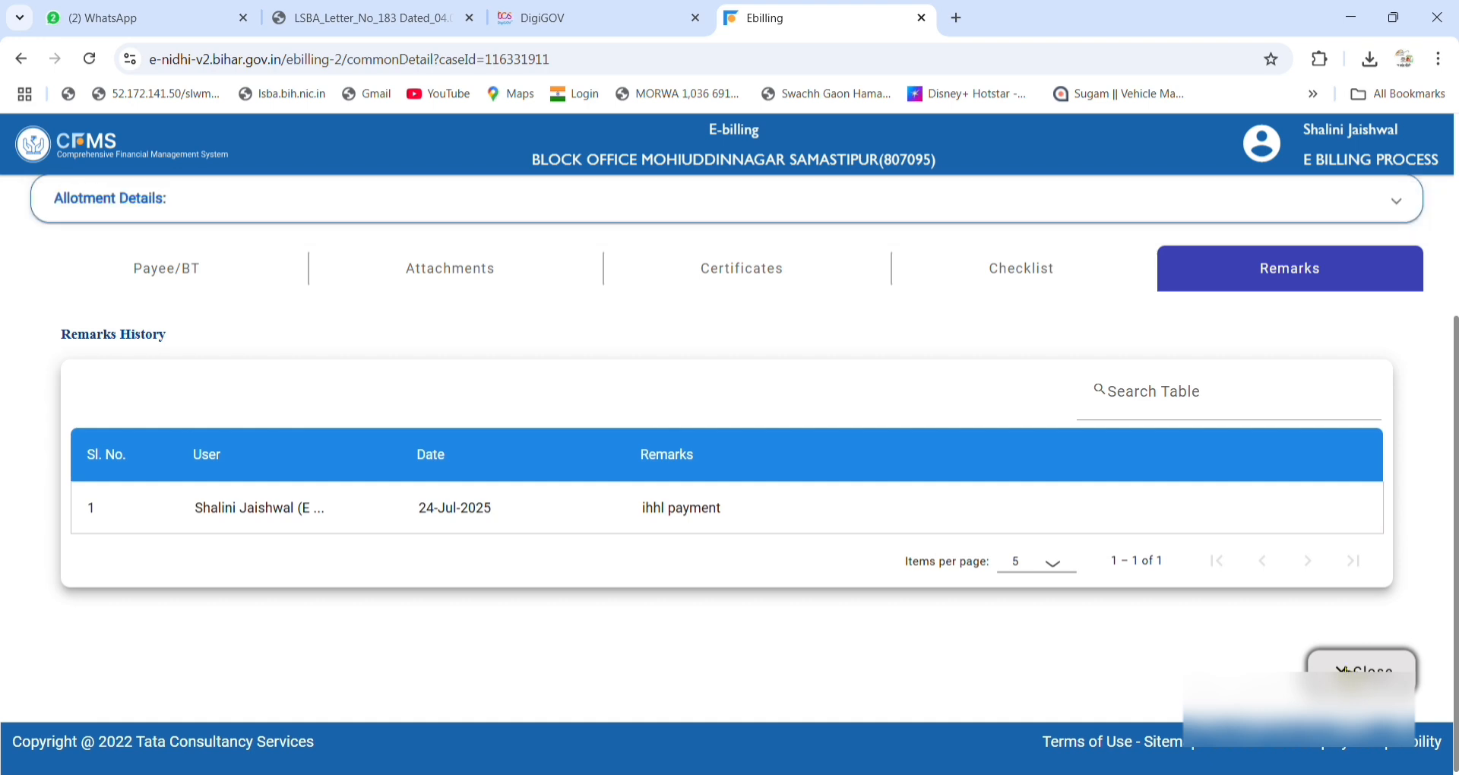
# Close the forwarded bill and log out of the E BILLING PROCESS session.
pyautogui.click(1360, 670)
pyautogui.click(885, 522)
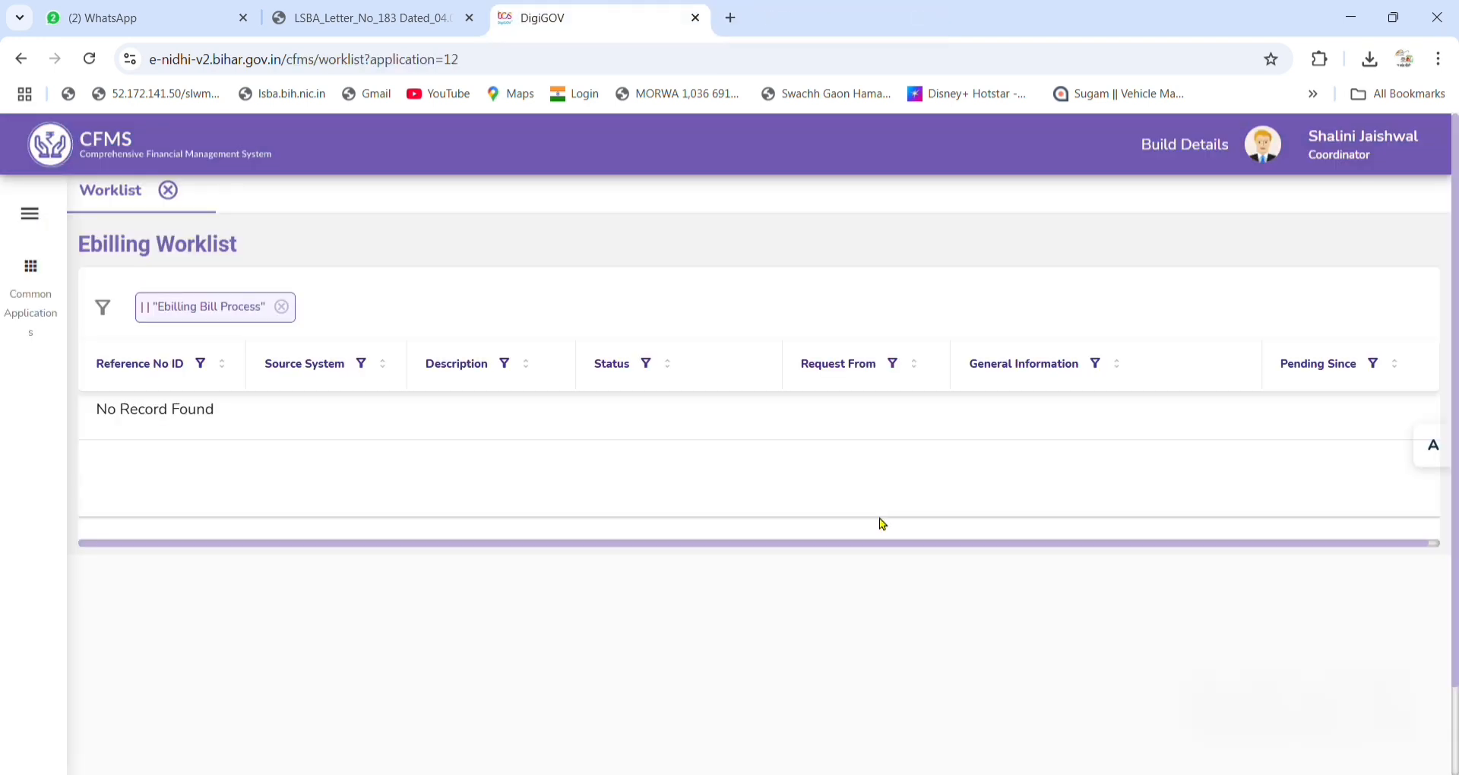
pyautogui.click(1263, 144)
pyautogui.click(870, 459)
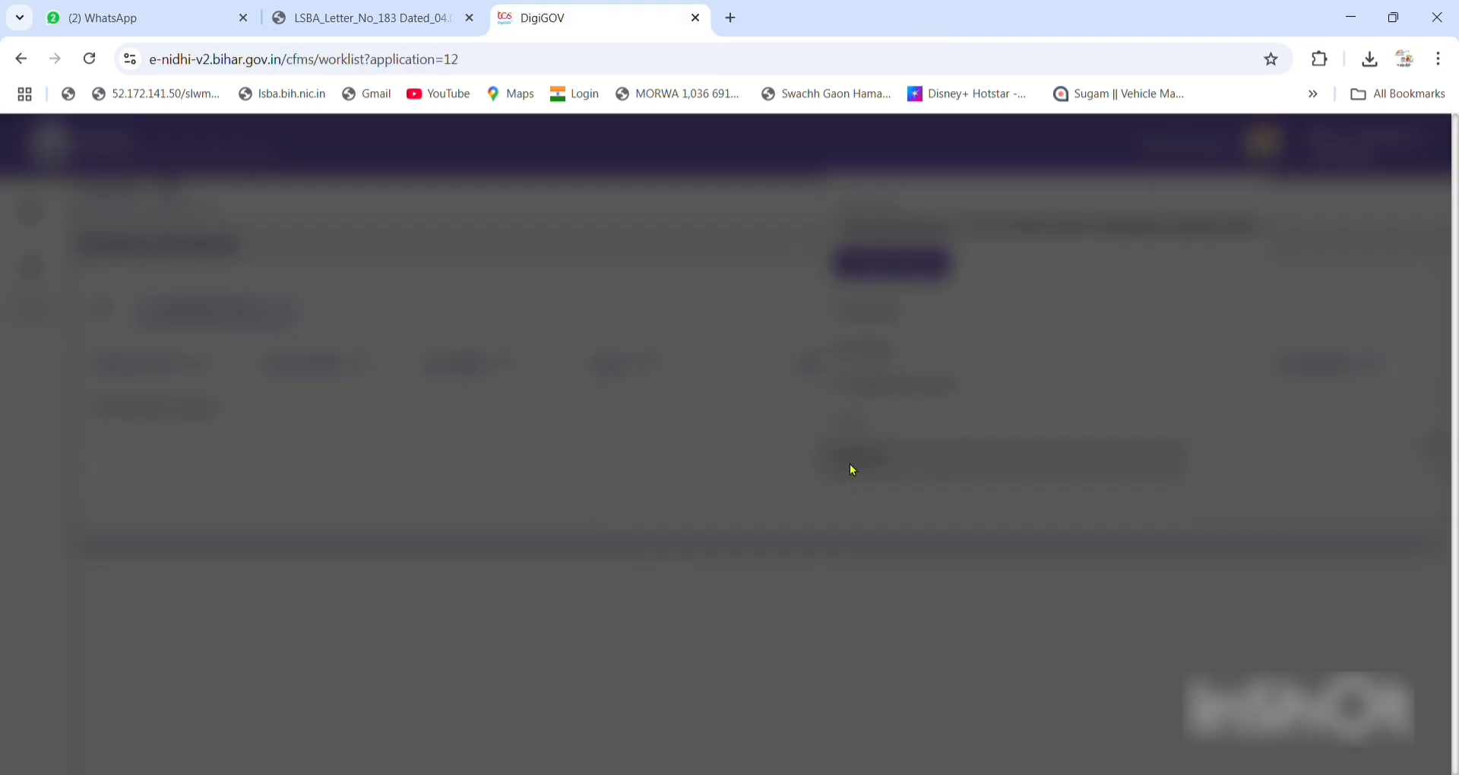
pyautogui.click(793, 490)
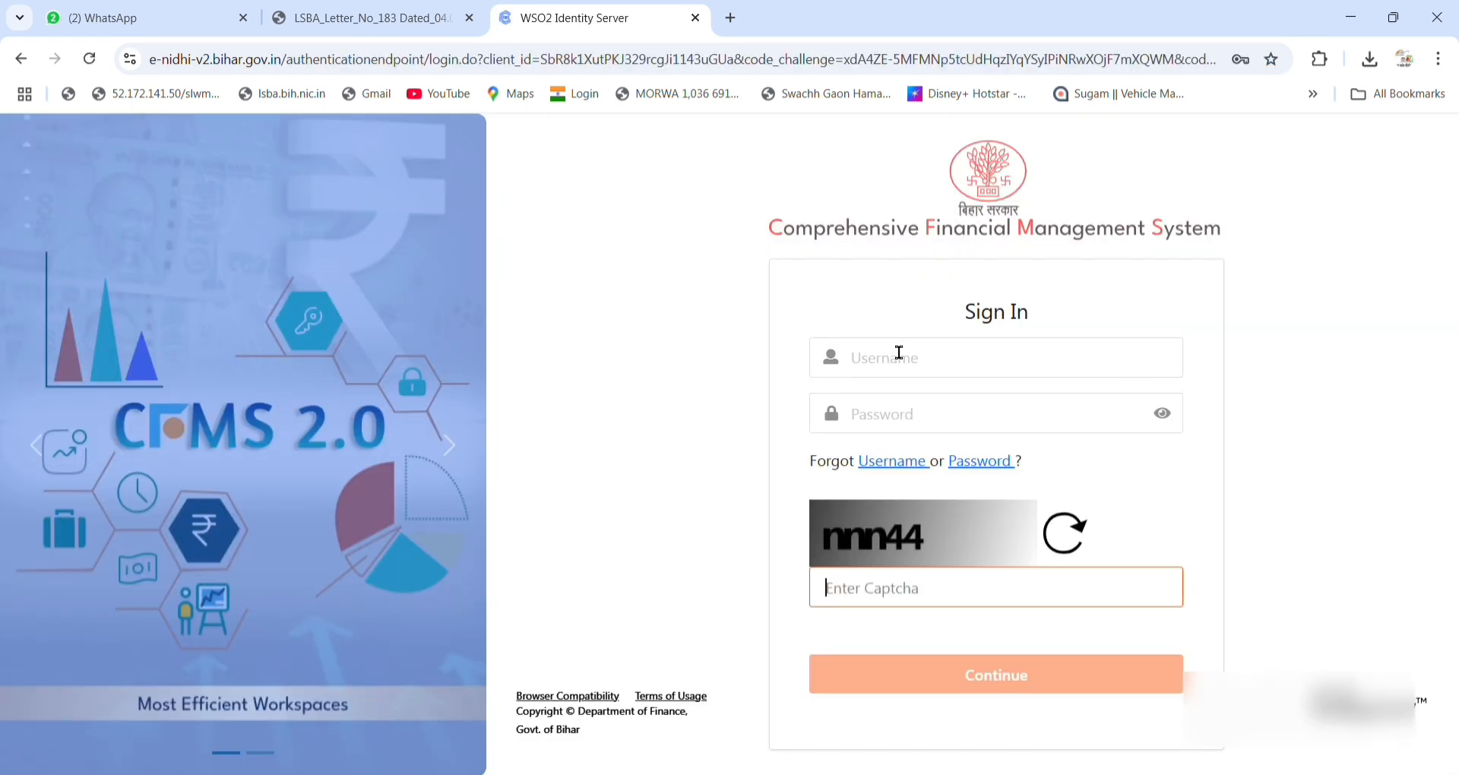
# Sign in as the approver with username, password and captcha 'nnn44'.
pyautogui.click(897, 354)
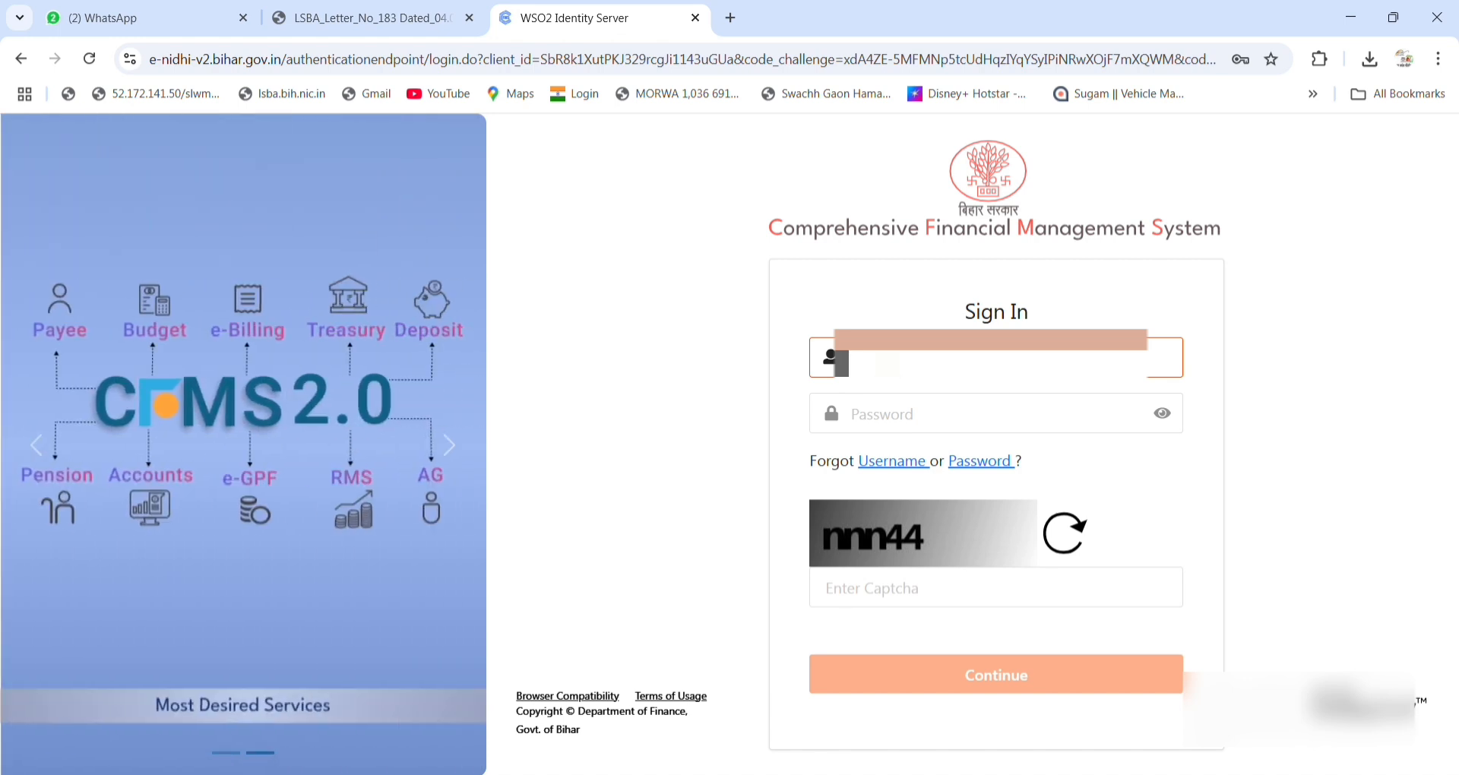
pyautogui.press('Tab')
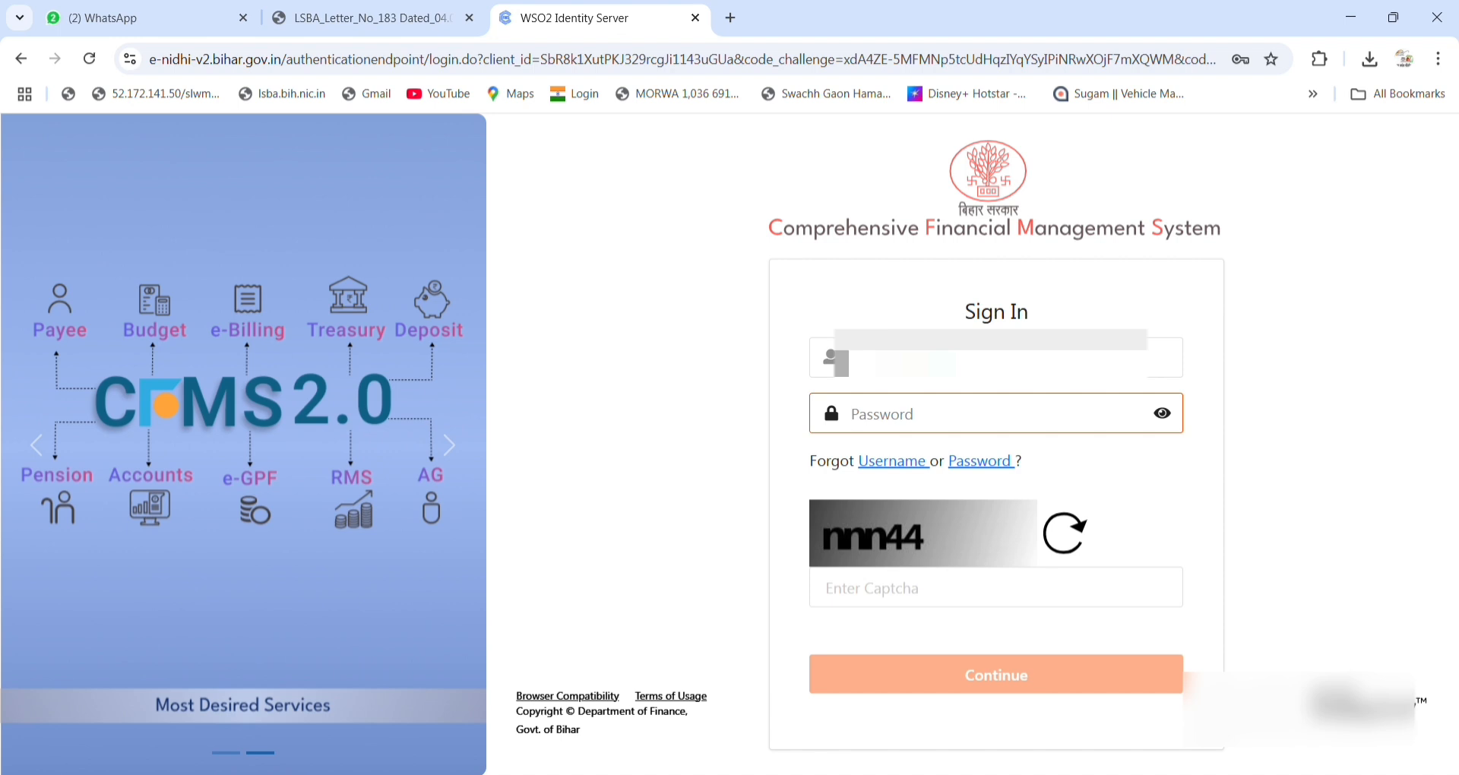
pyautogui.write('•••')
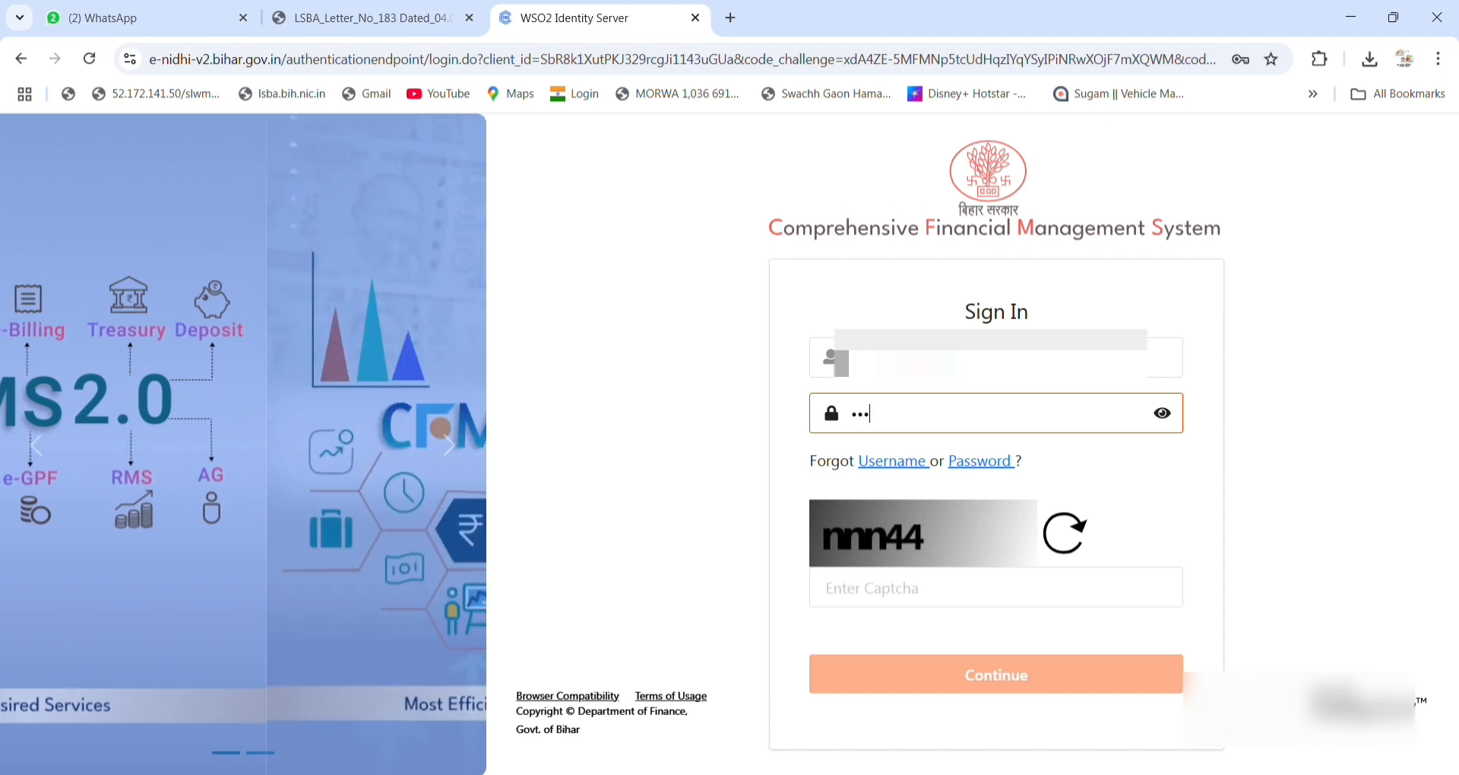
pyautogui.write('•••••')
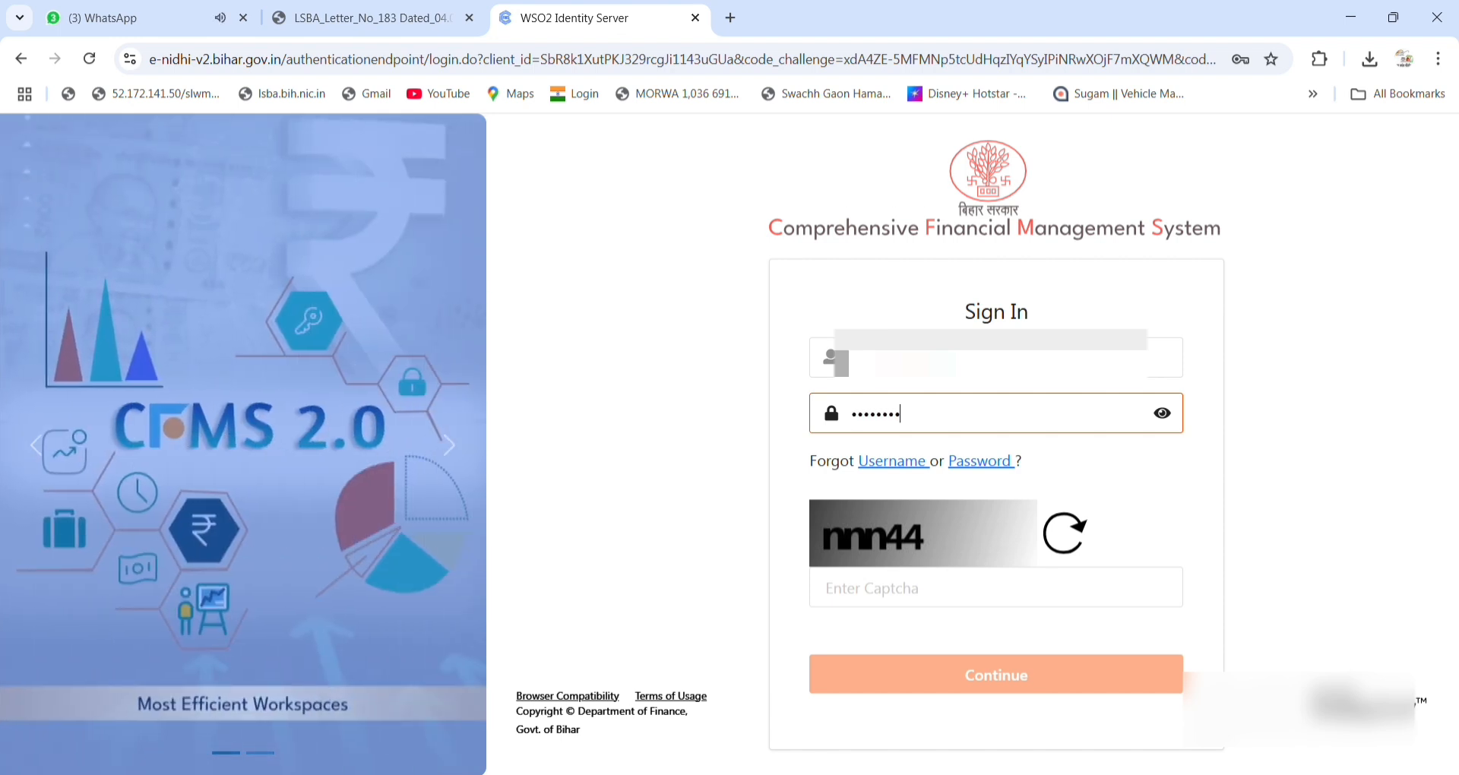
pyautogui.click(942, 605)
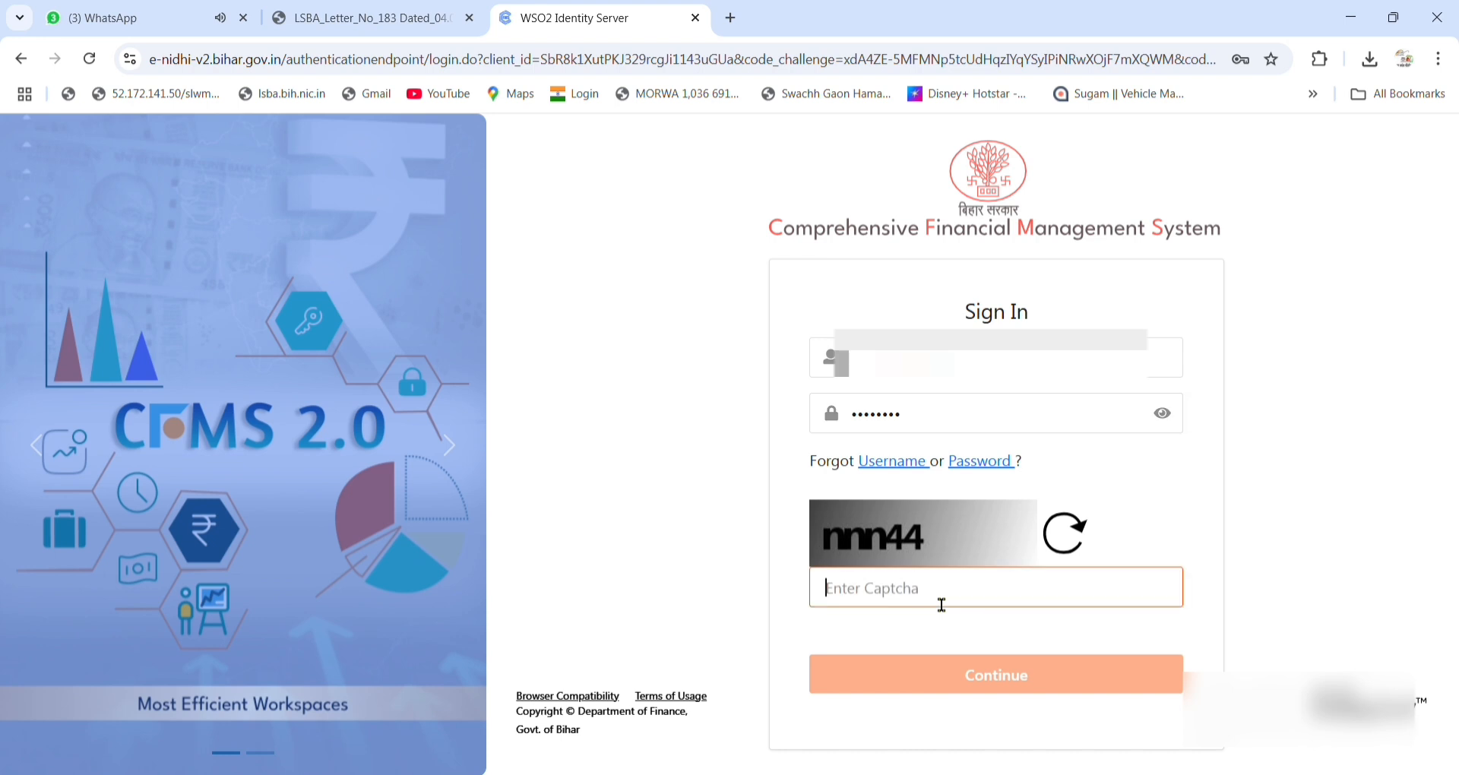
pyautogui.write('nnn44')
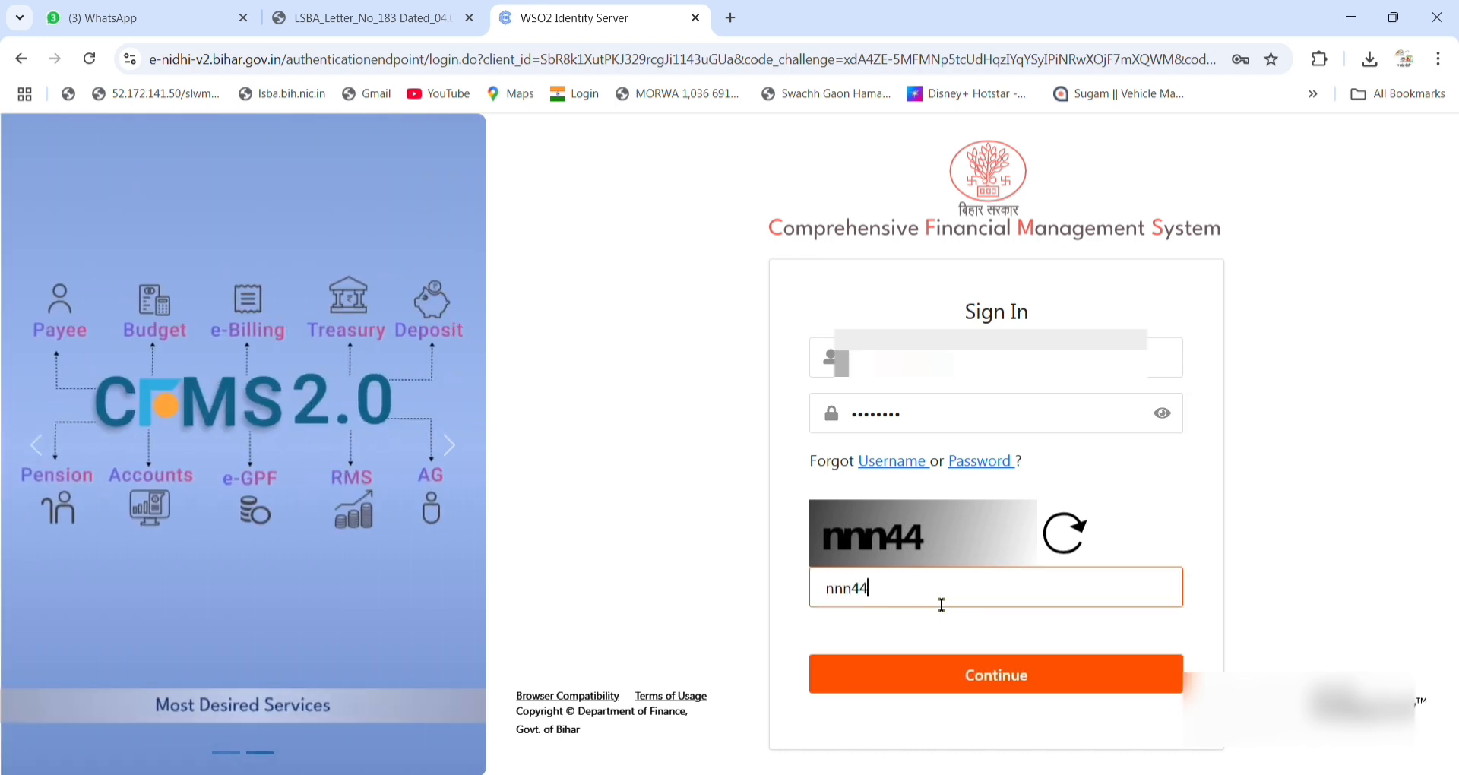
pyautogui.click(963, 684)
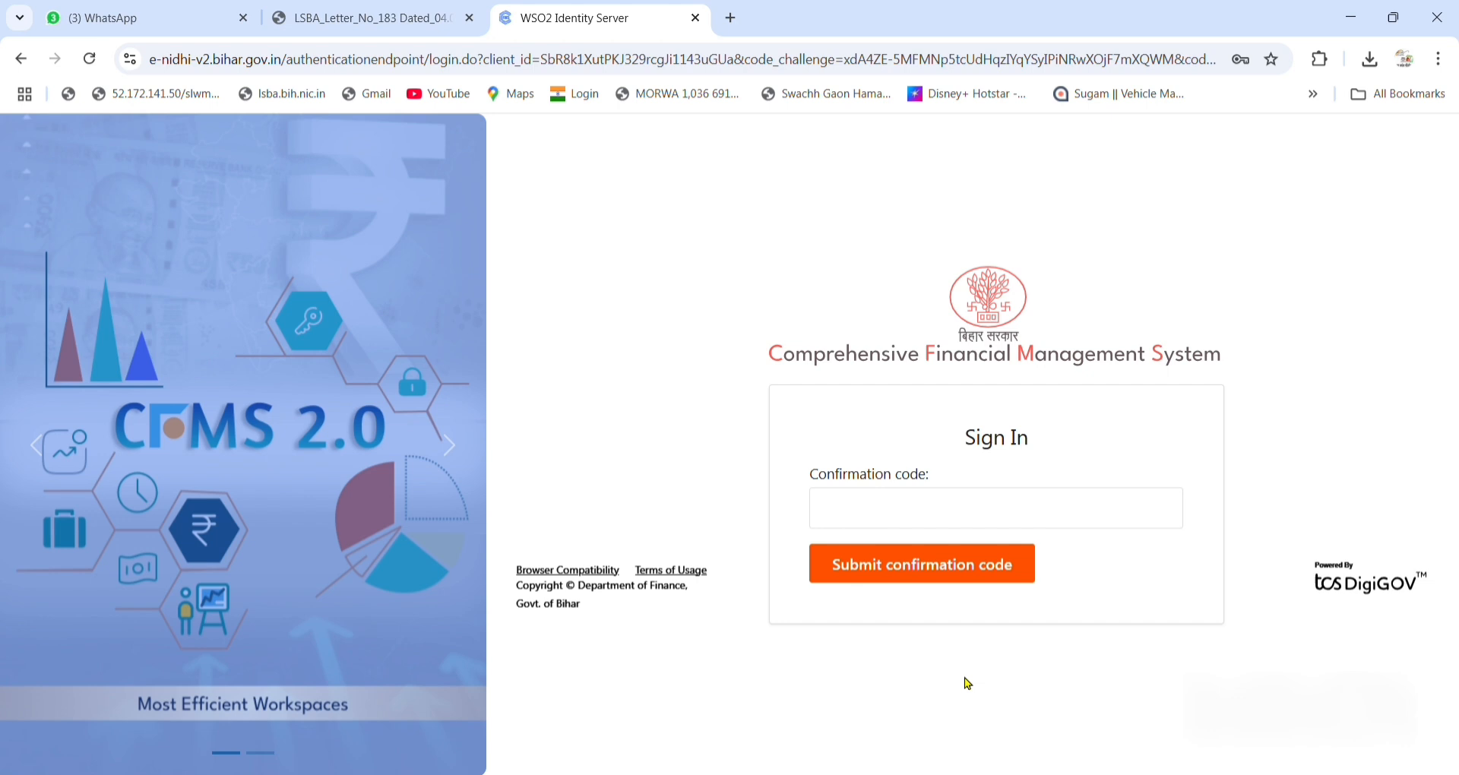
# Submit the confirmation code and proceed under the Bill Preparation including Paybill Approver-bdo post.
pyautogui.click(965, 521)
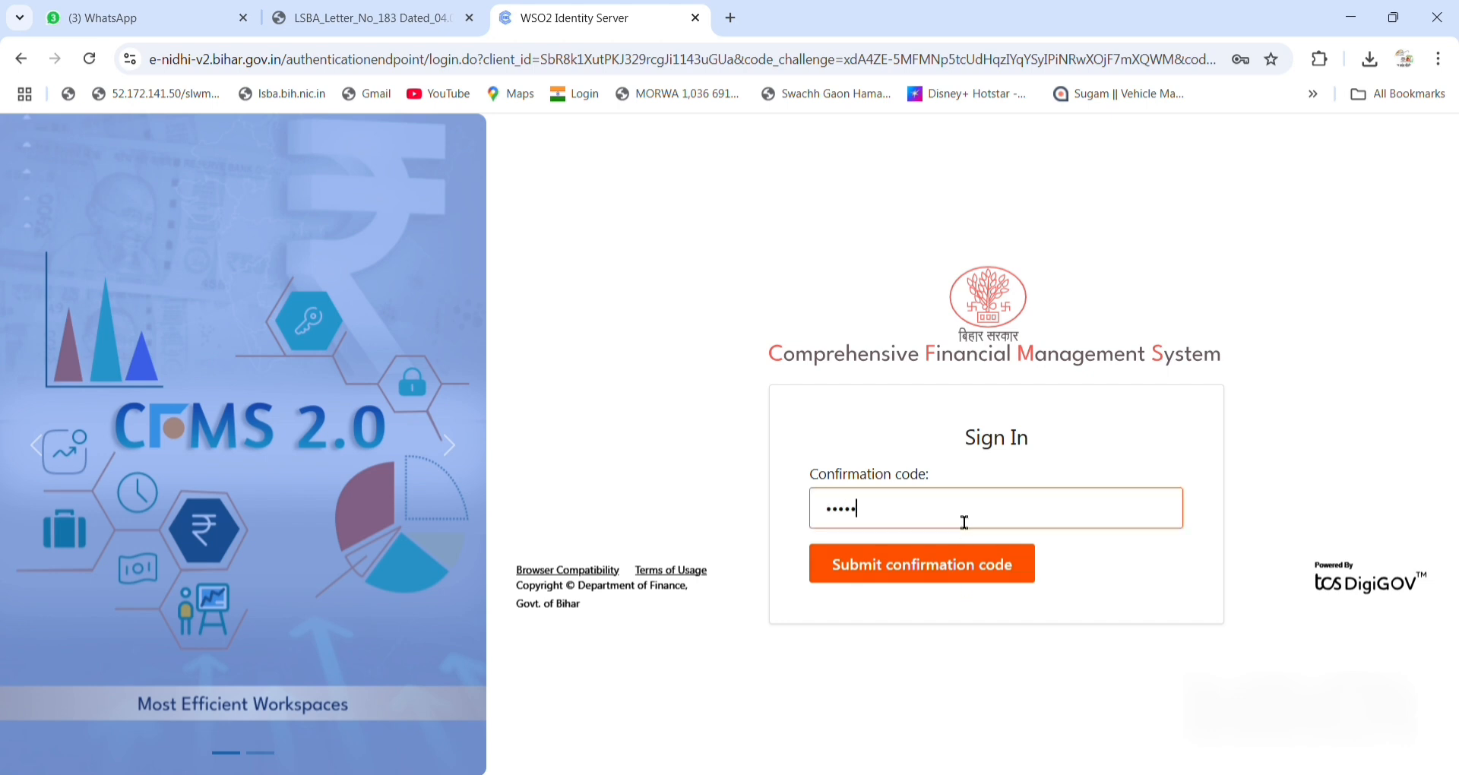
pyautogui.click(934, 562)
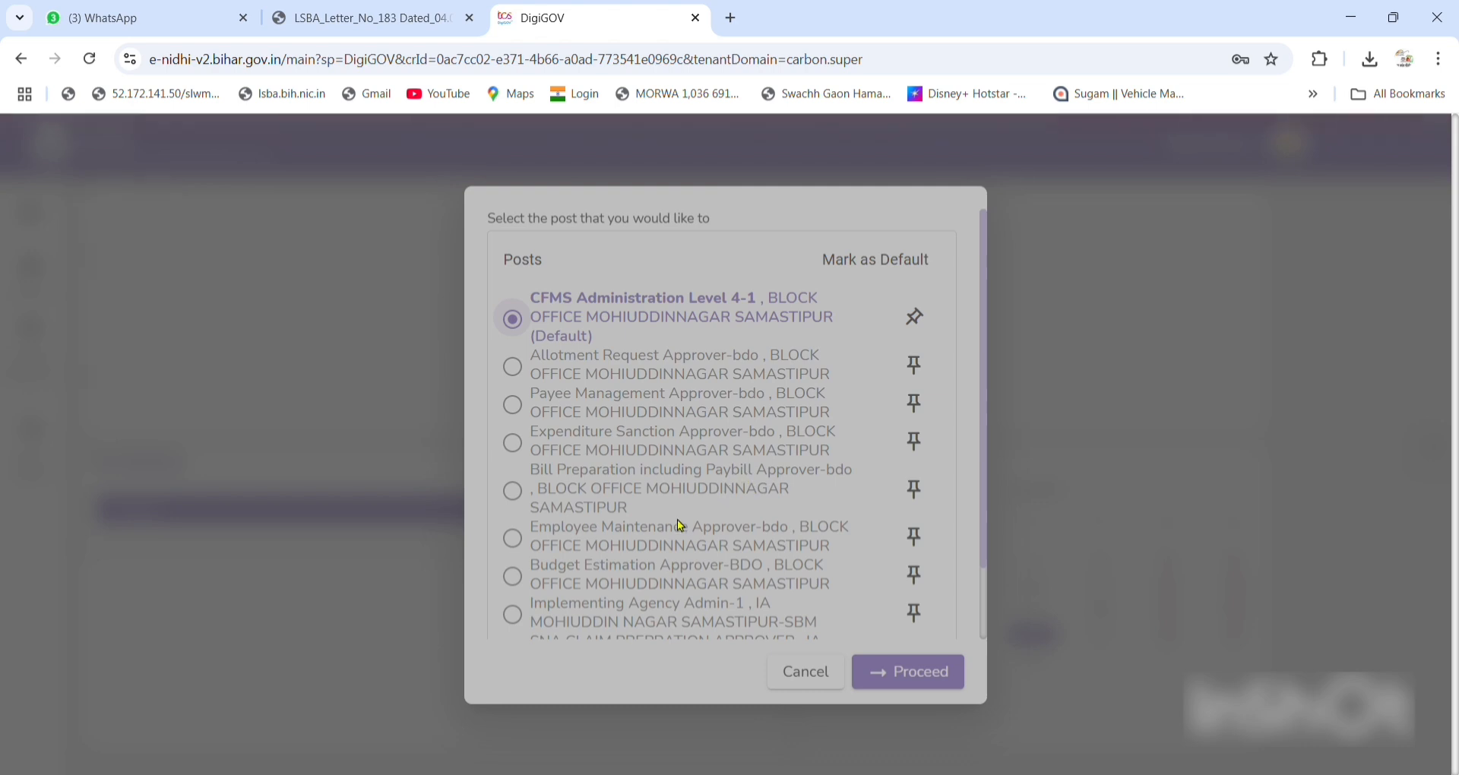
pyautogui.scroll(-3, 681, 524)
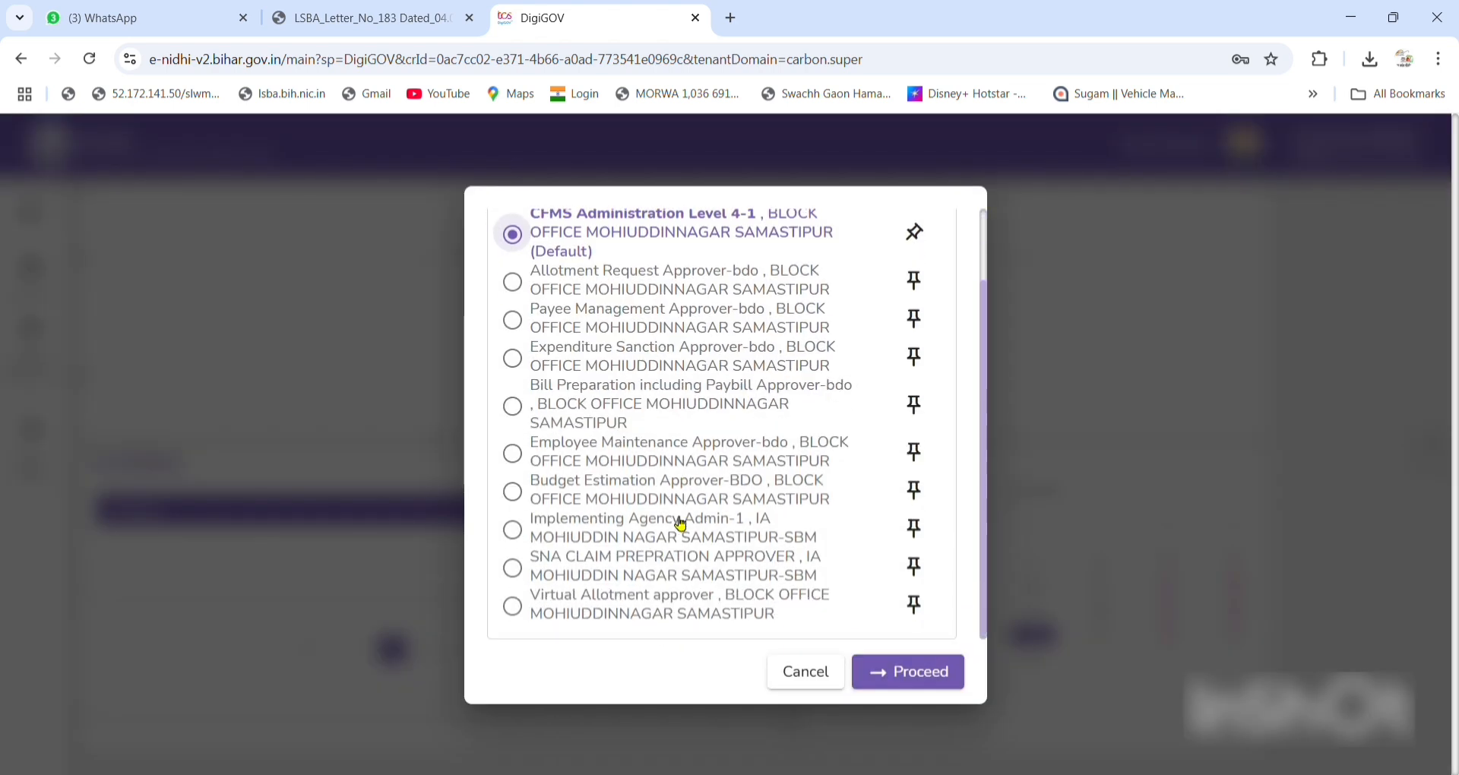
pyautogui.scroll(3, 680, 524)
pyautogui.scroll(-2, 681, 524)
pyautogui.click(628, 409)
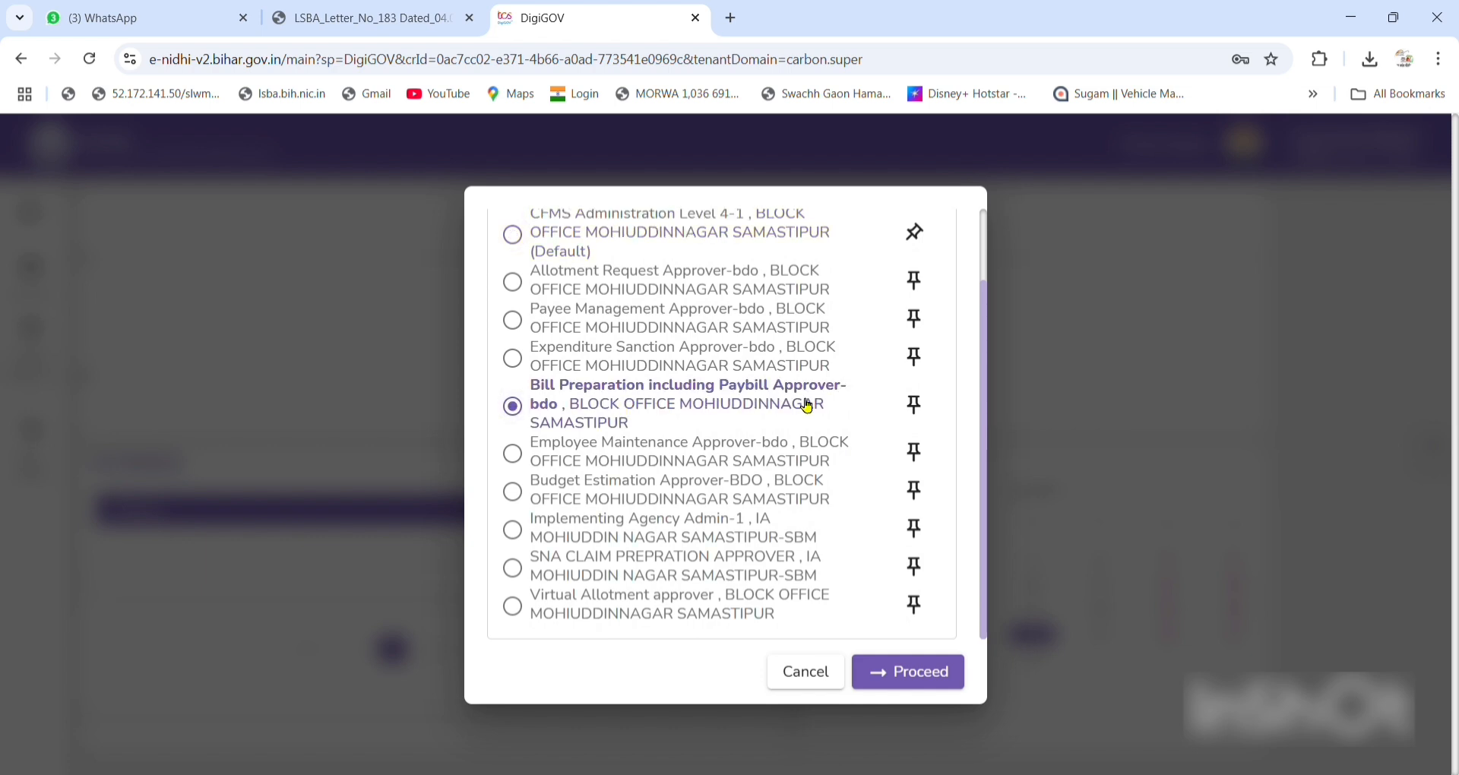
pyautogui.click(906, 674)
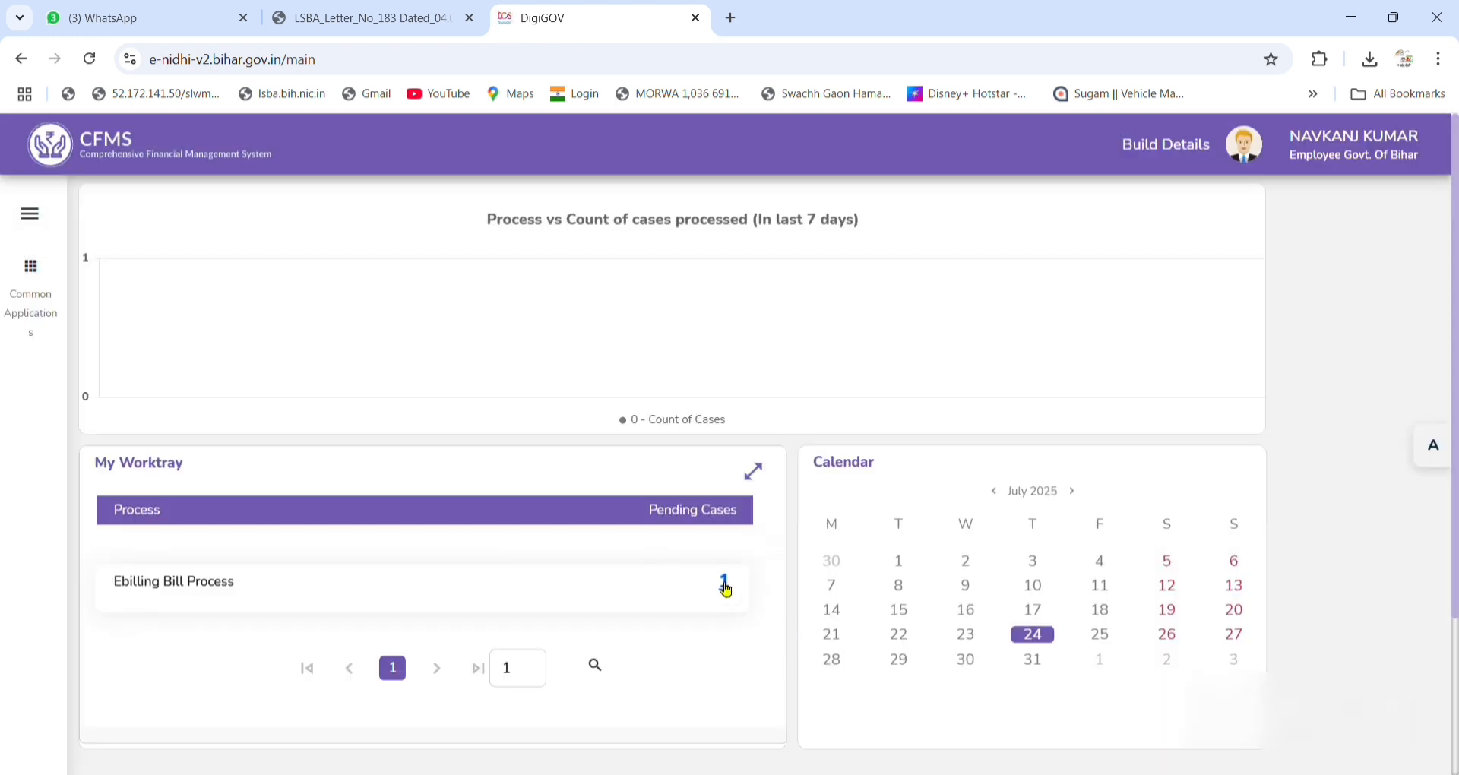
# Open the pending Ebilling Bill Process bill and review its attachments, certificates and checklist.
pyautogui.click(725, 585)
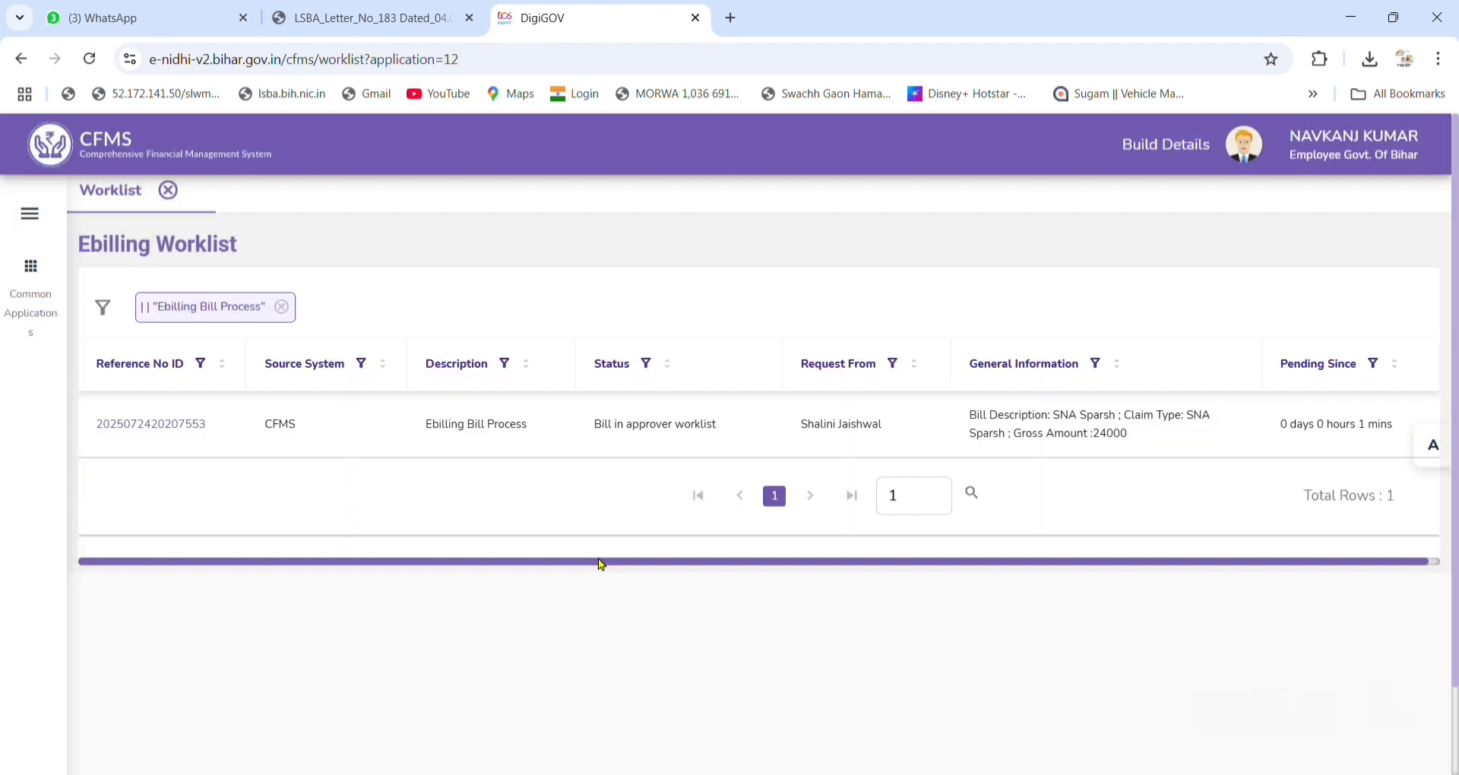
pyautogui.click(177, 424)
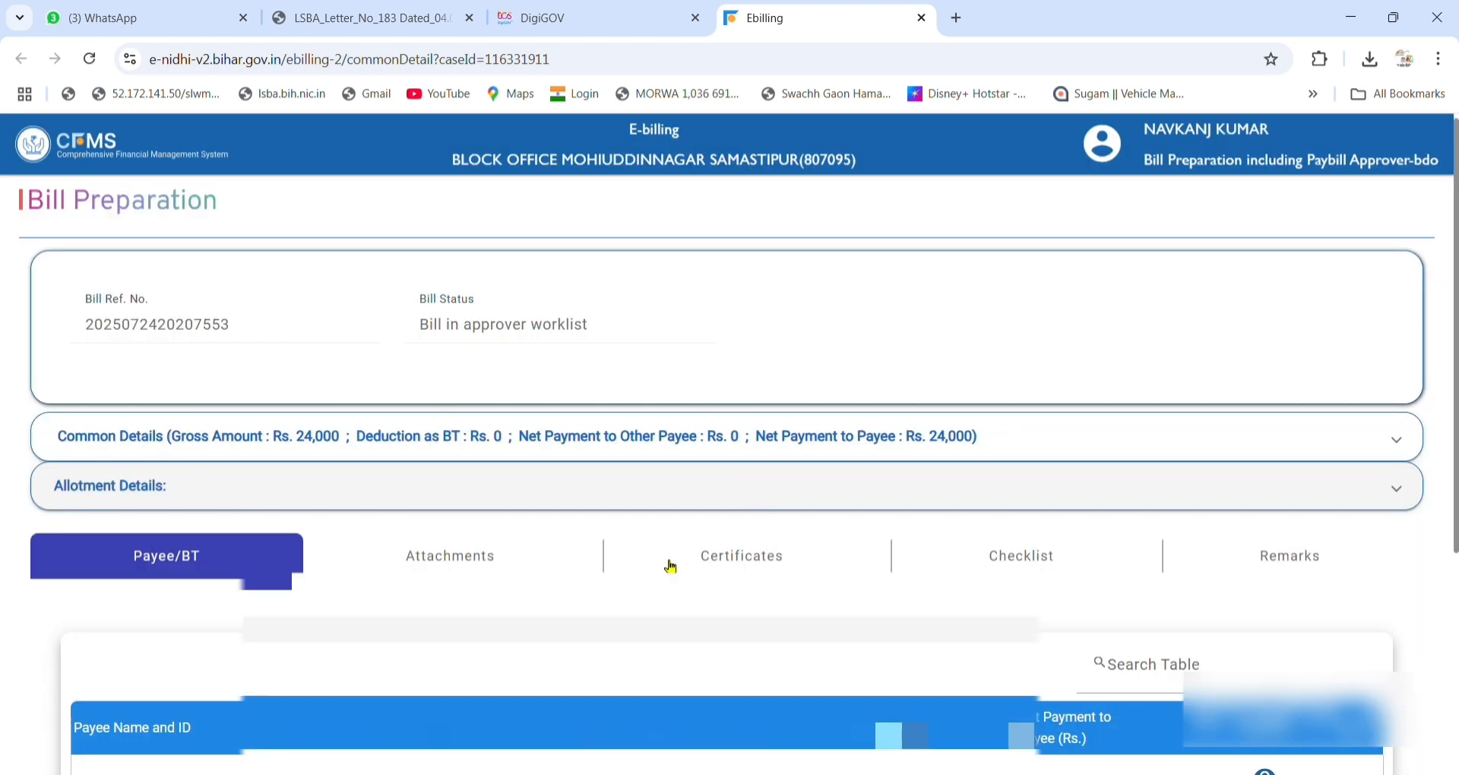
pyautogui.scroll(-3, 671, 566)
pyautogui.click(456, 368)
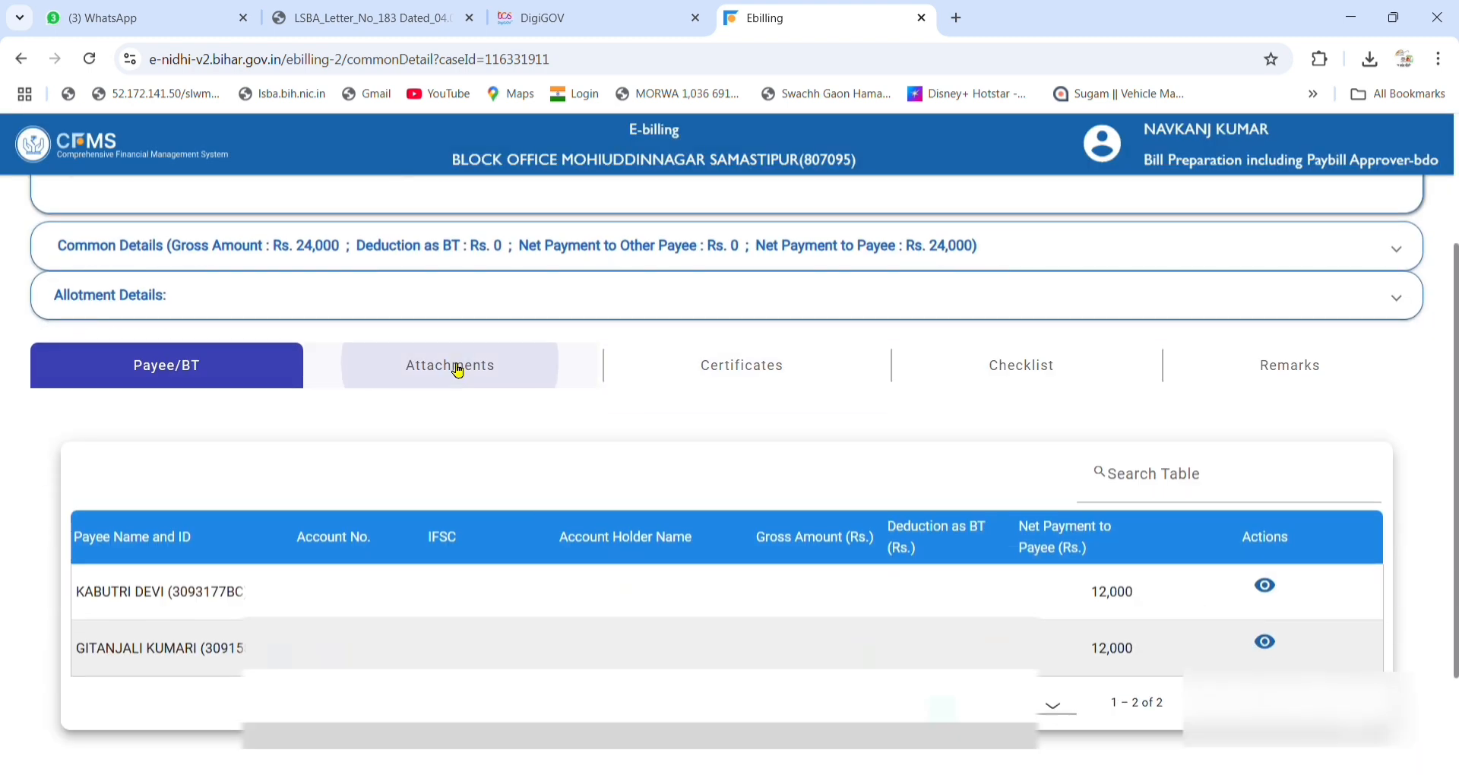
pyautogui.click(743, 359)
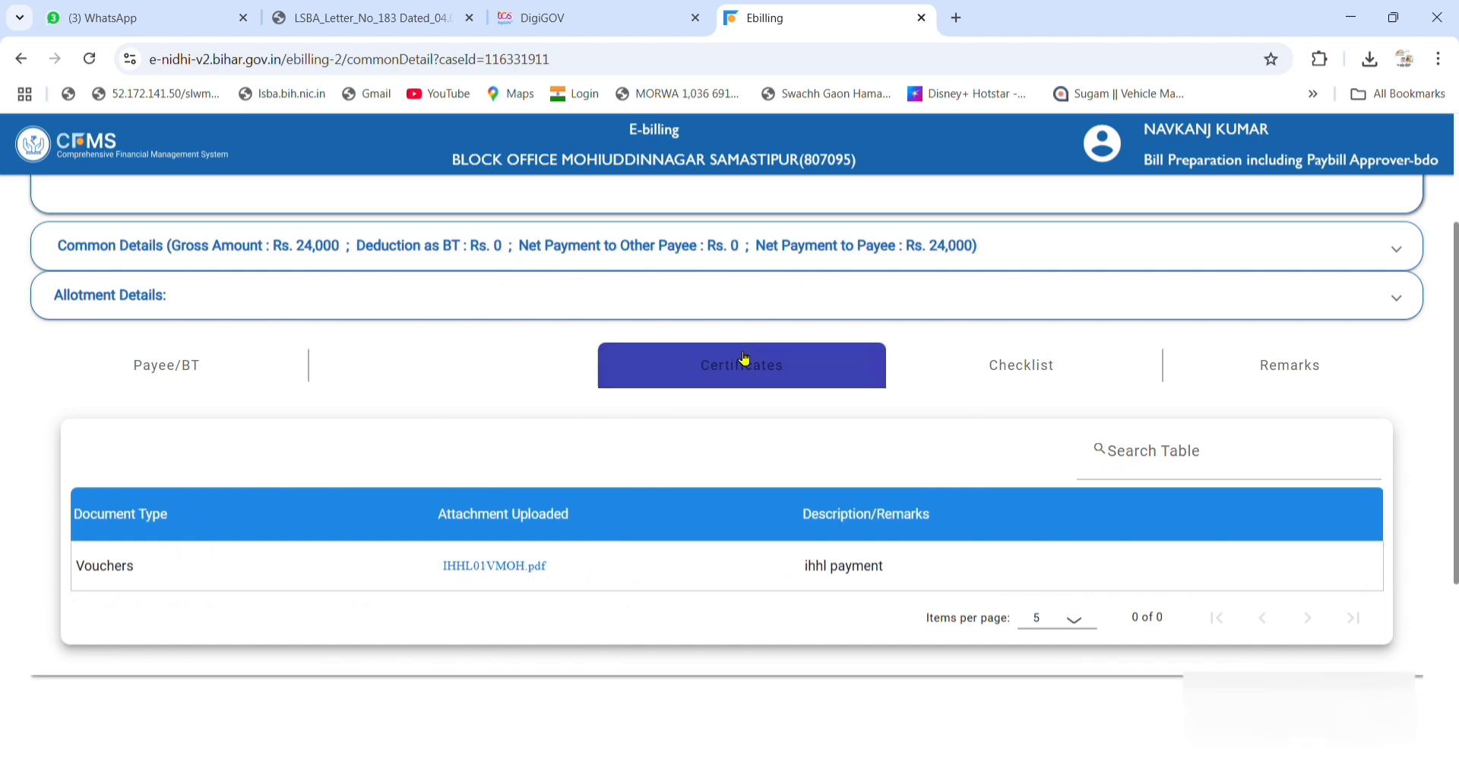
pyautogui.click(444, 366)
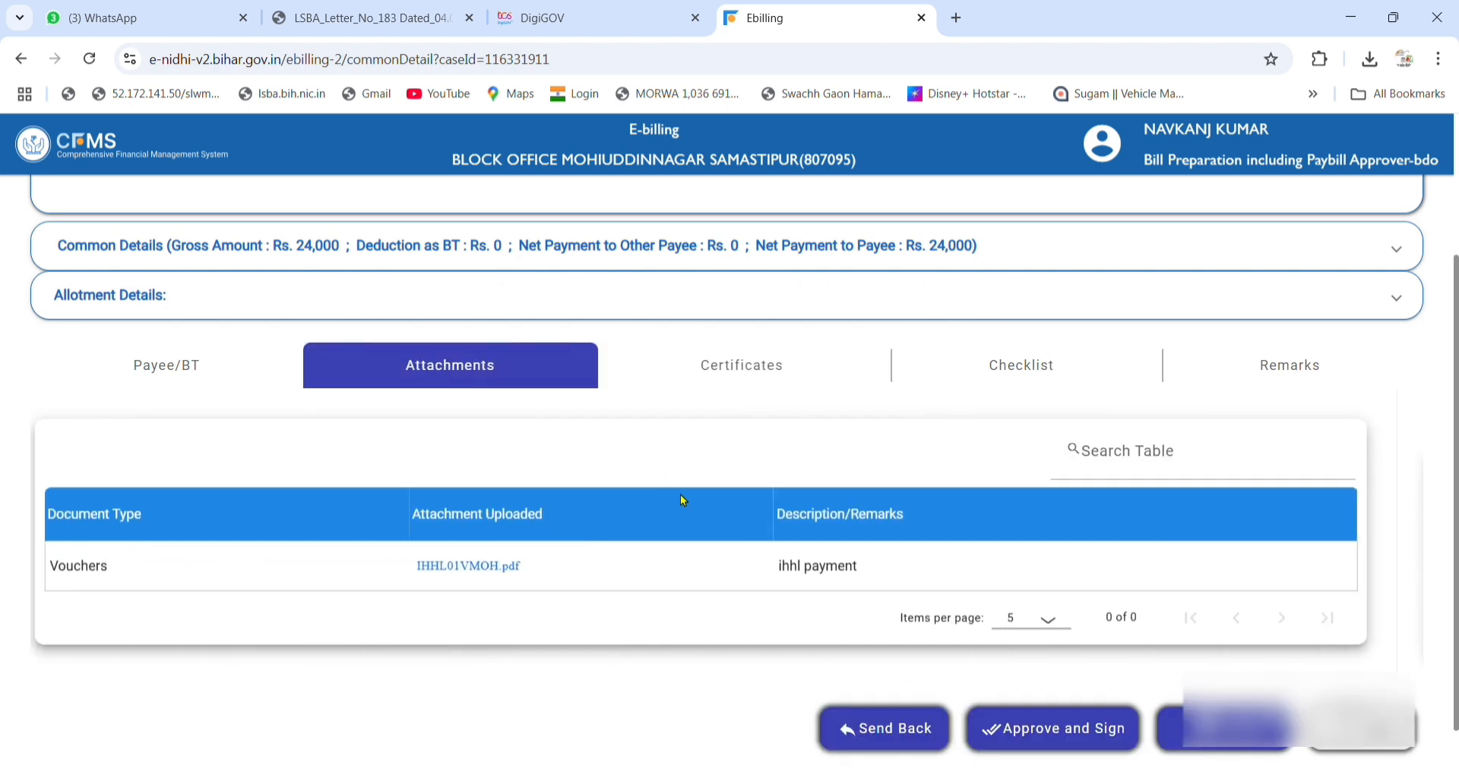
pyautogui.click(780, 359)
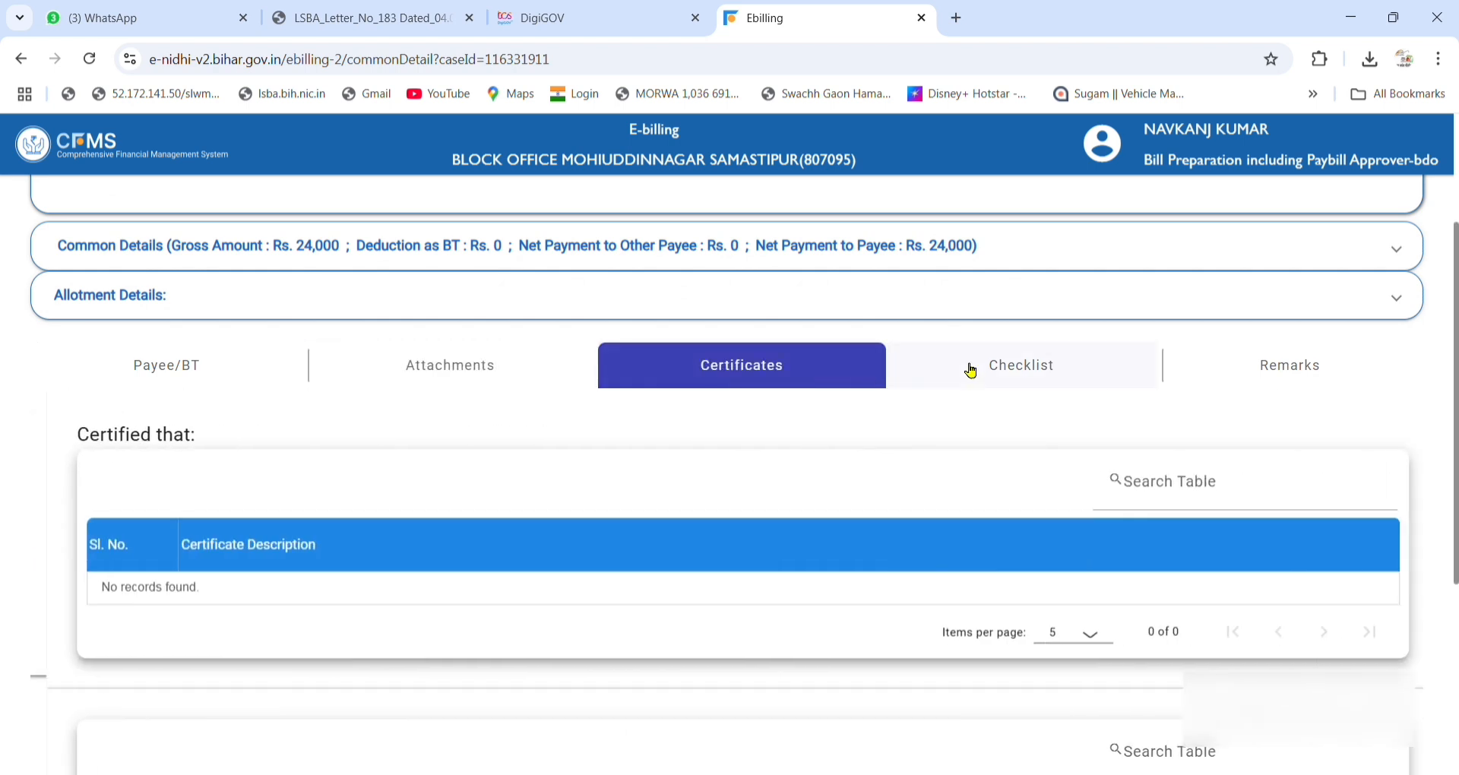
pyautogui.click(980, 368)
# Enter the remark 'ihhl payment approved' in the bill's Remarks section.
pyautogui.click(1284, 368)
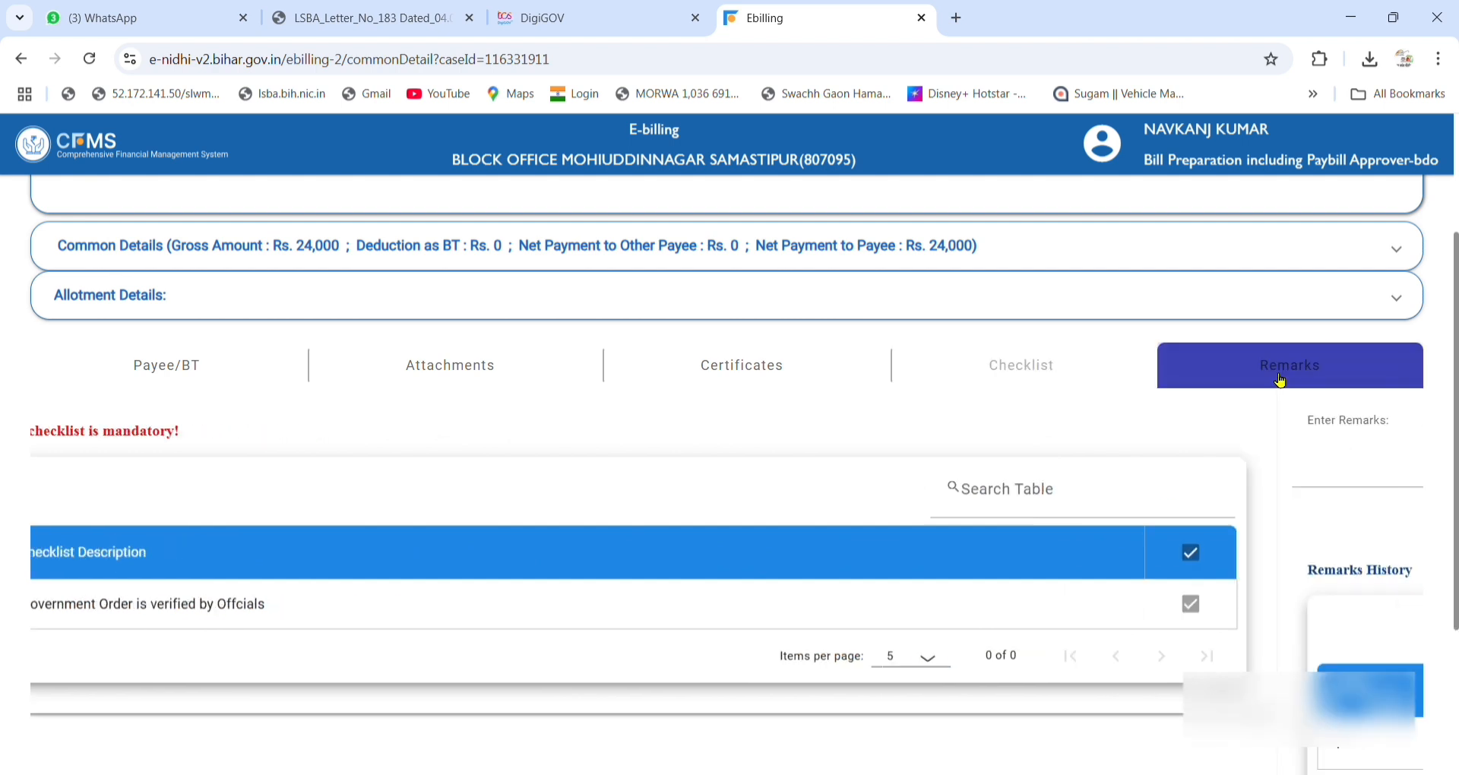
pyautogui.click(426, 479)
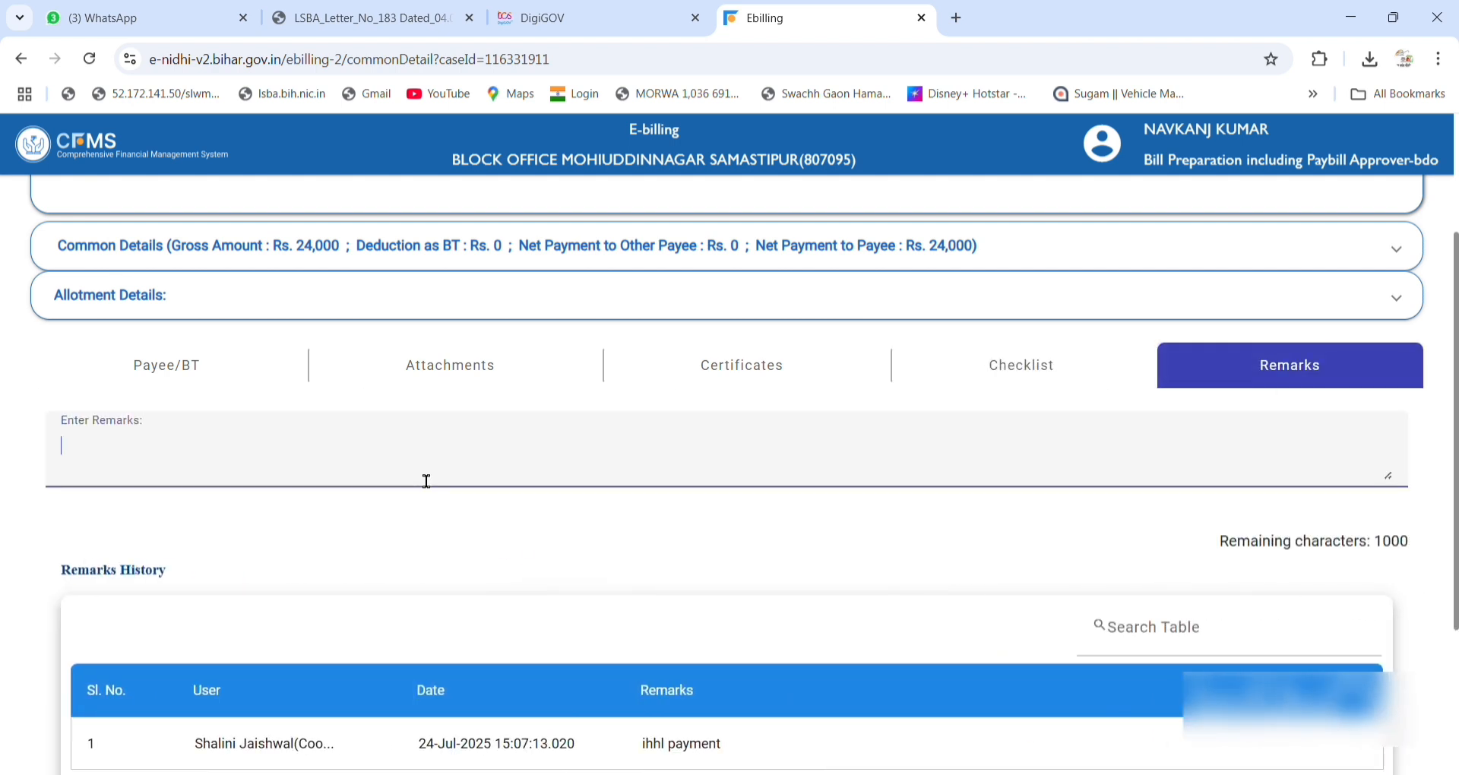
pyautogui.write('ihhl pay')
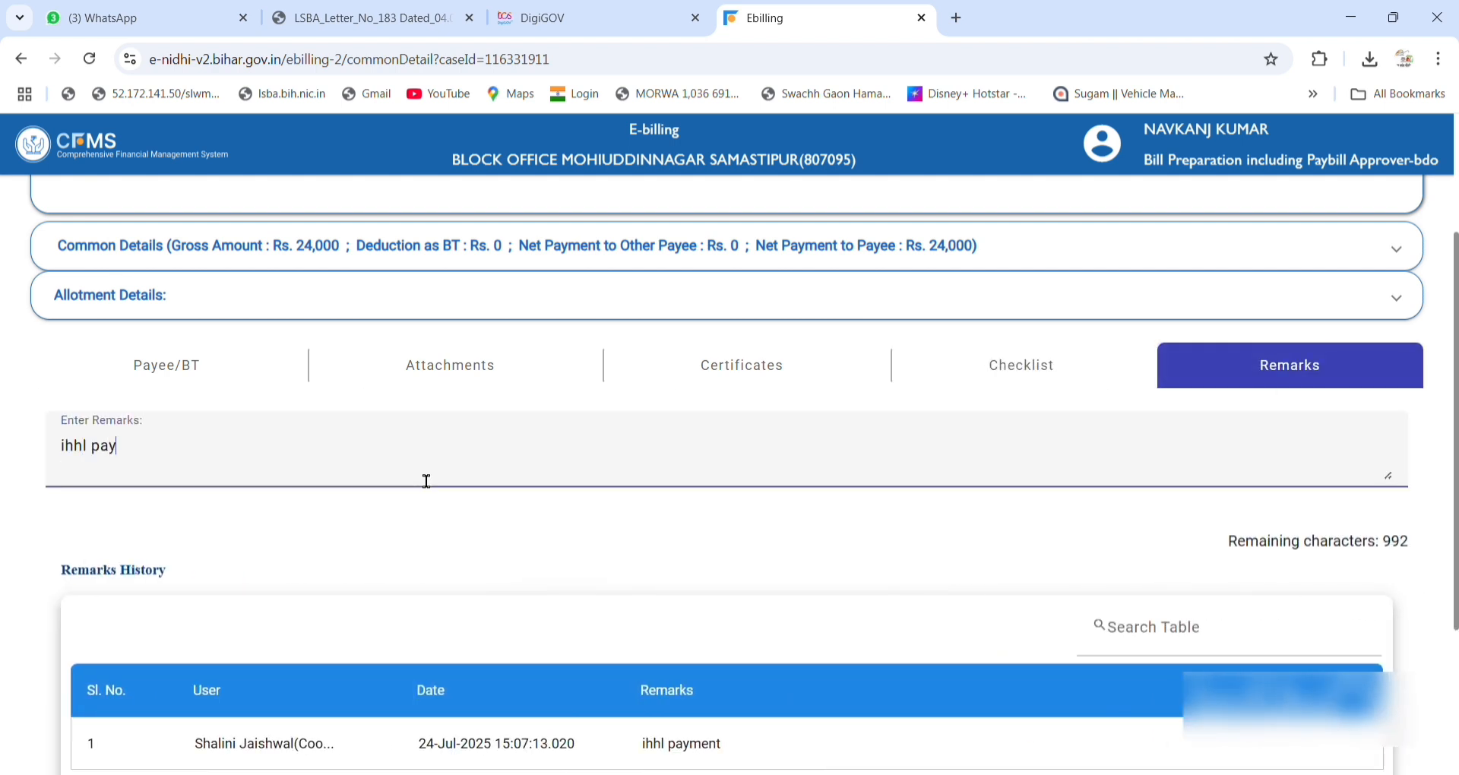
pyautogui.write('ment approved')
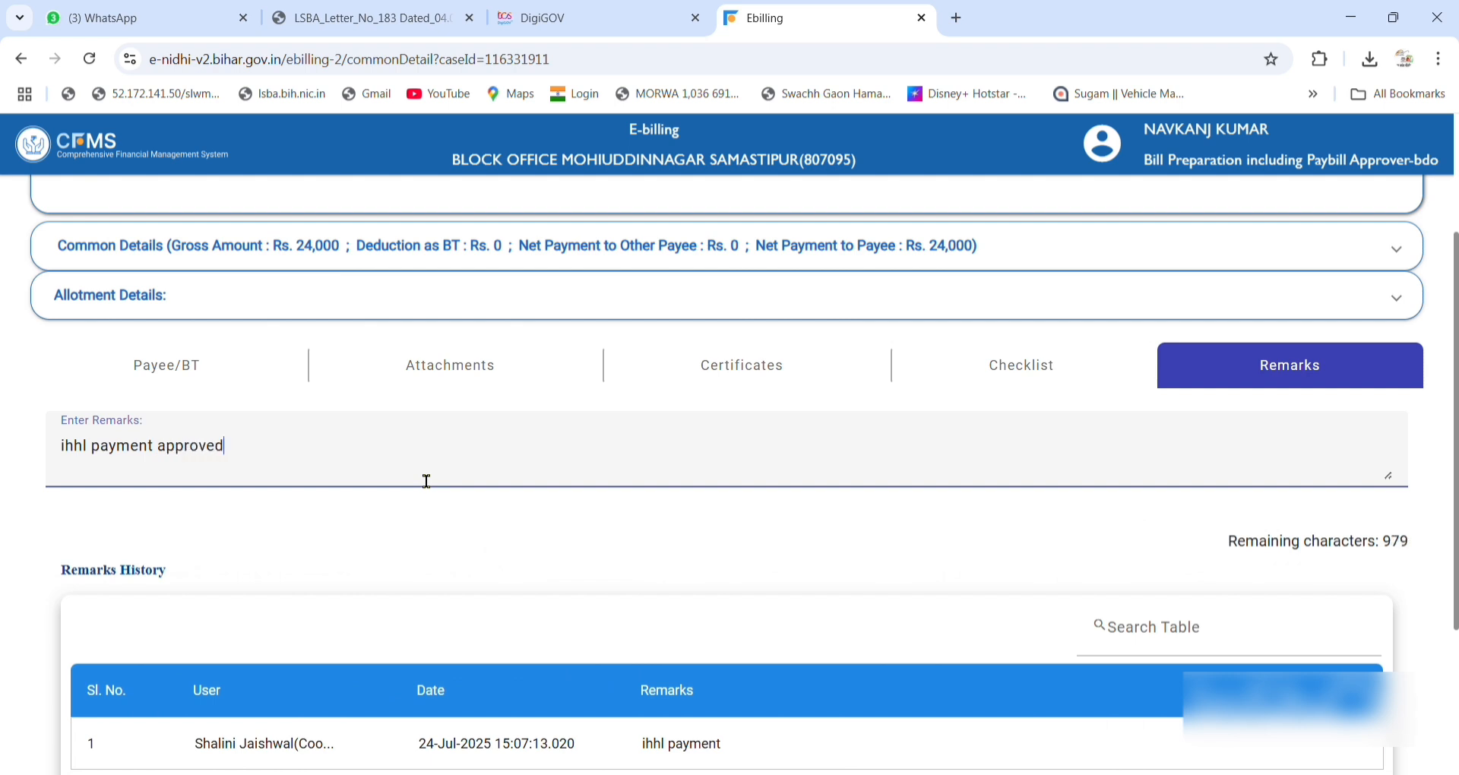
pyautogui.scroll(-3, 426, 481)
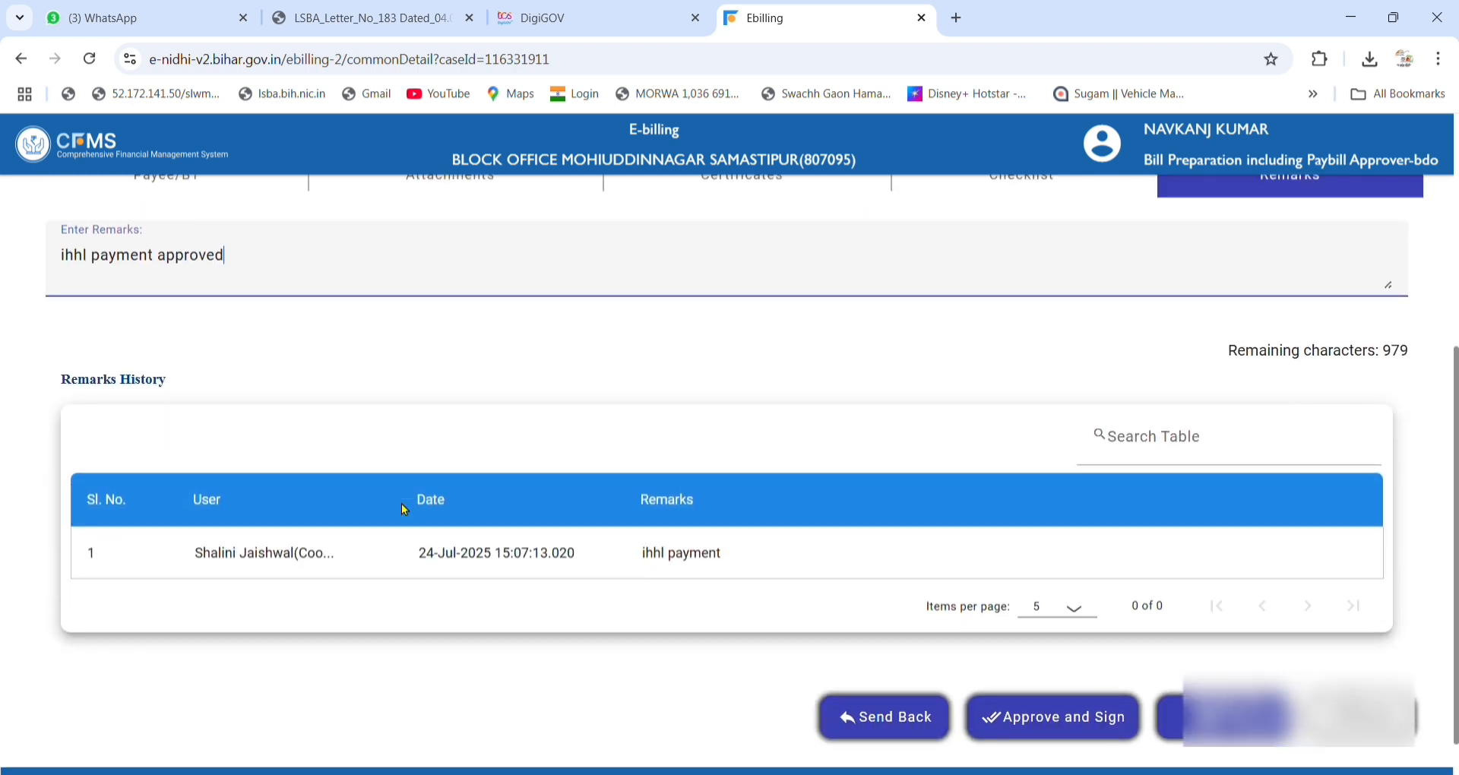
pyautogui.scroll(2, 1046, 704)
pyautogui.scroll(-2, 1045, 705)
# Approve and sign the Rs. 24,000 bill, then close it and confirm with Yes.
pyautogui.click(1045, 706)
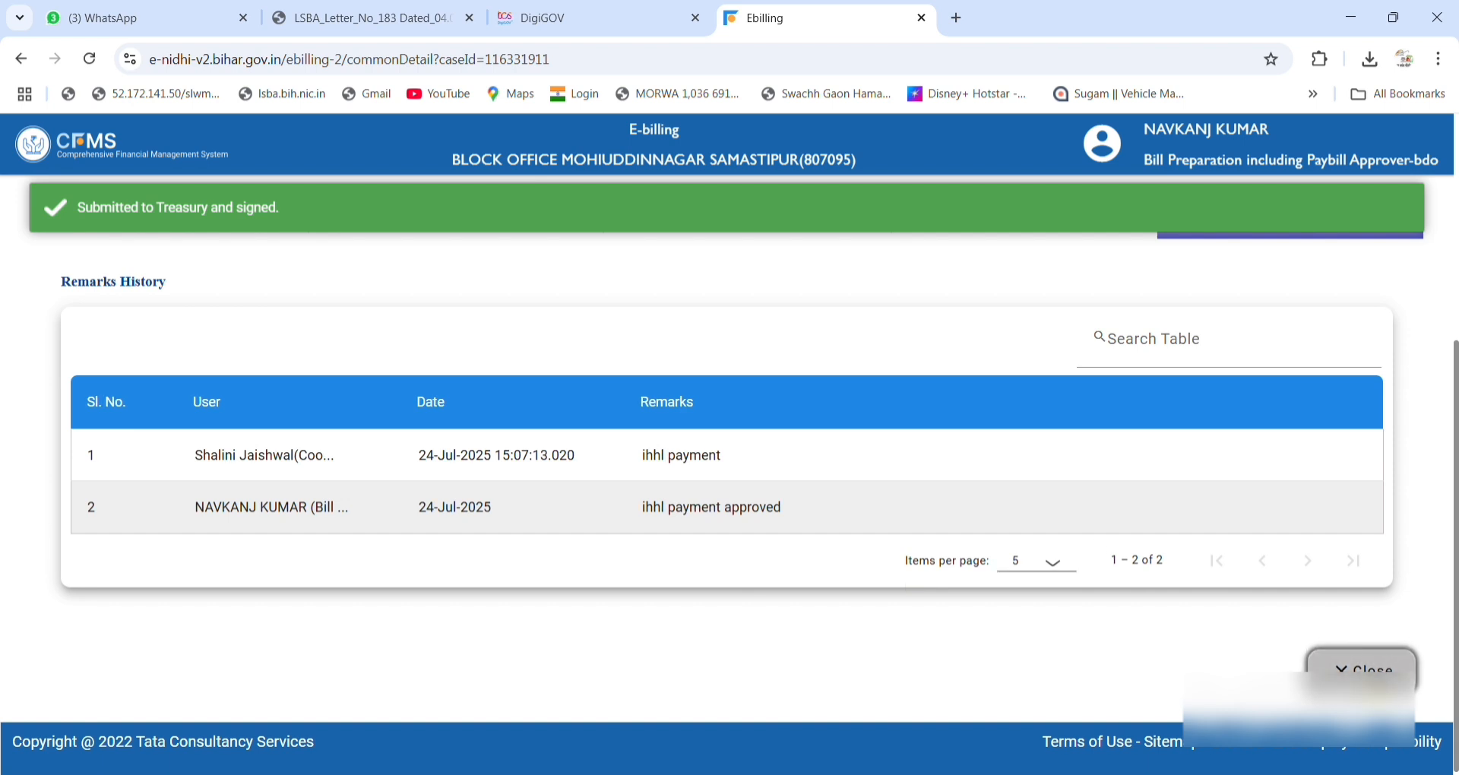
pyautogui.click(1362, 669)
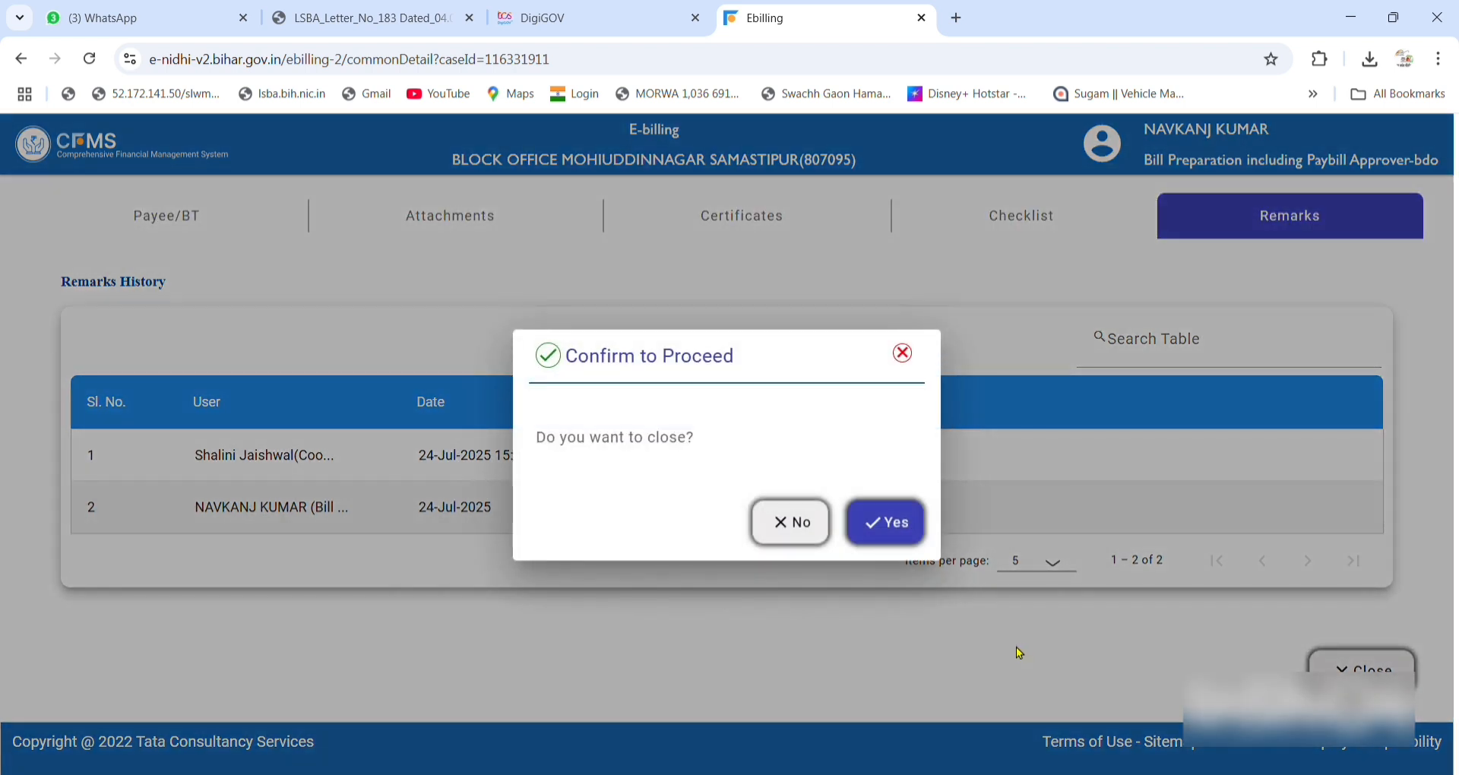
pyautogui.click(872, 524)
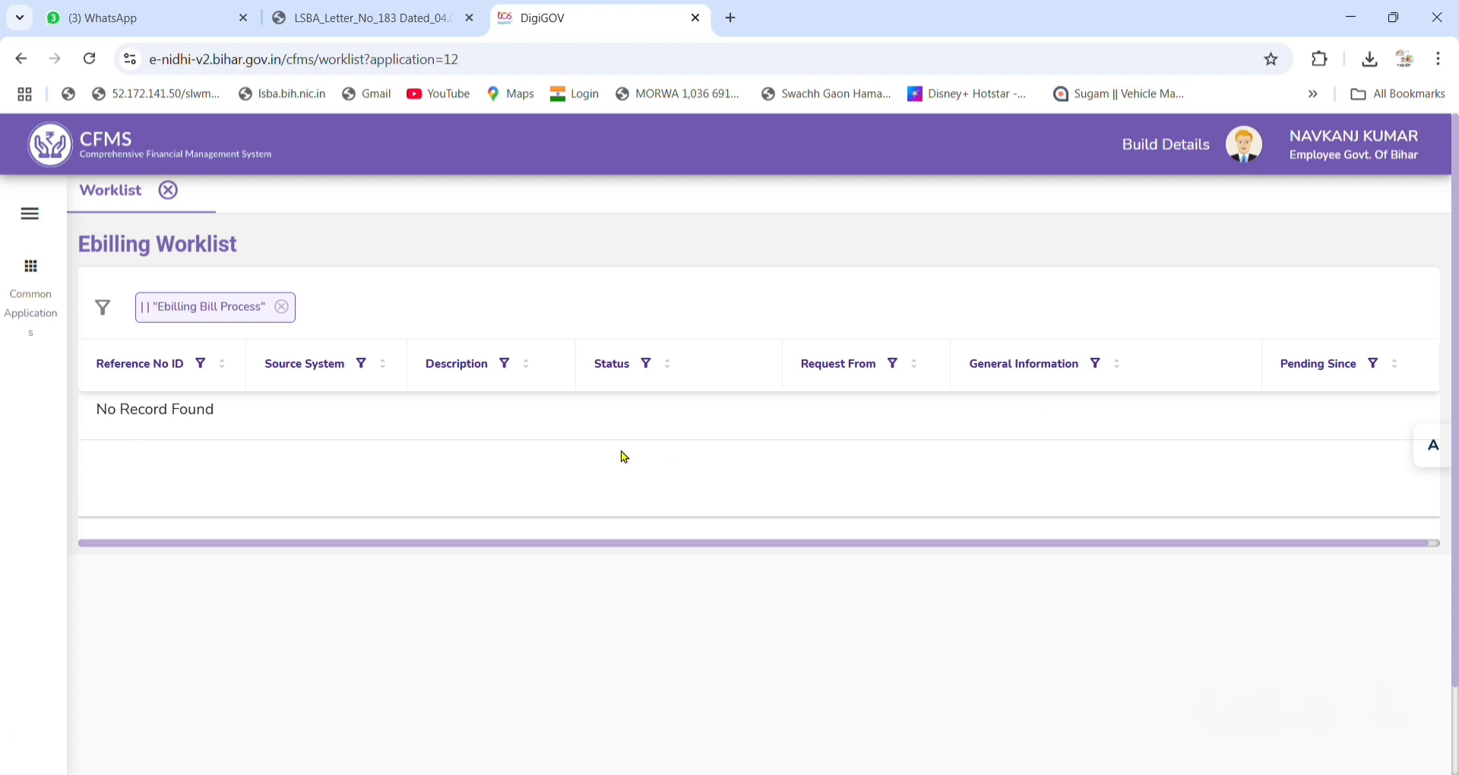
# Open Search Expd Sanction/Bill from Common Applications under eBilling Common Process - Bills.
pyautogui.click(1251, 165)
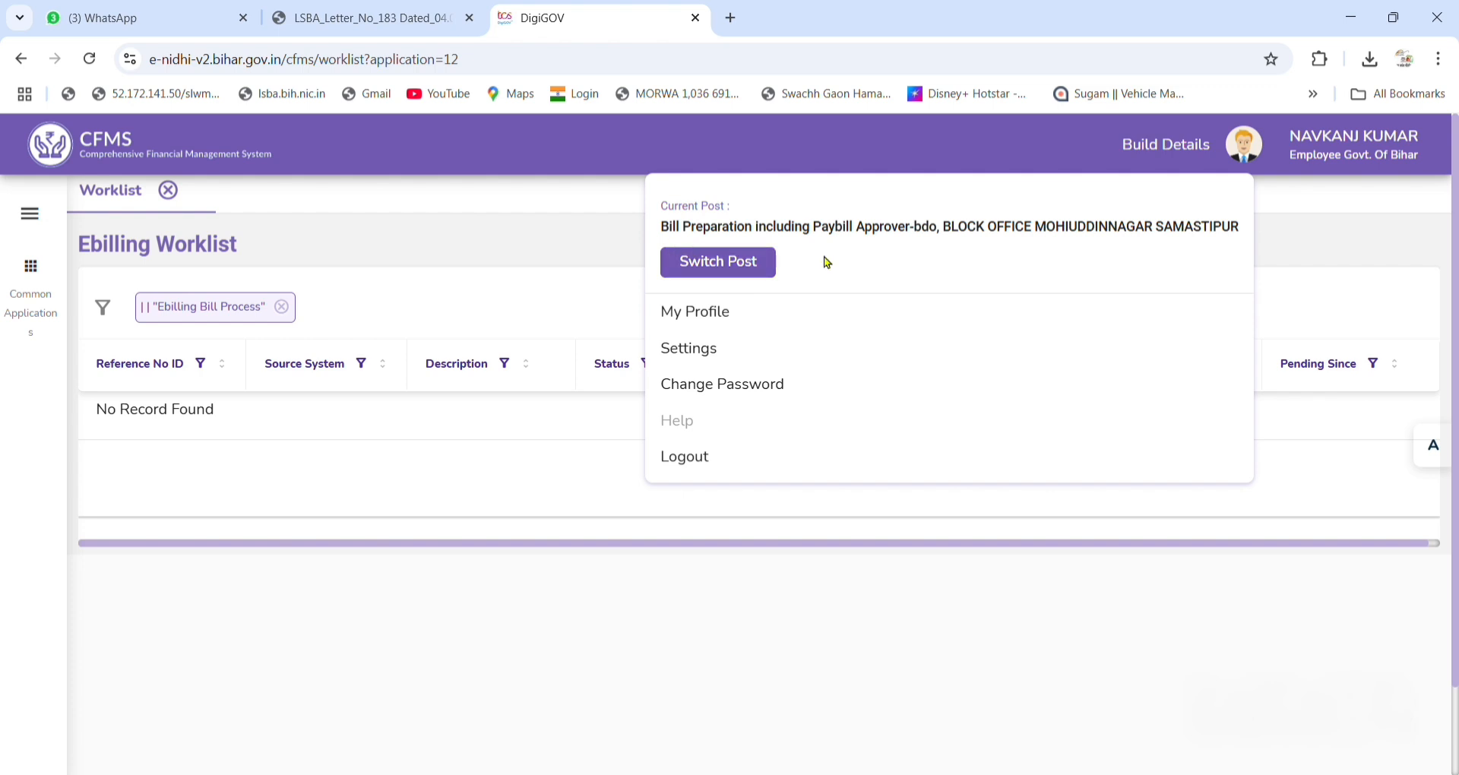
pyautogui.click(25, 294)
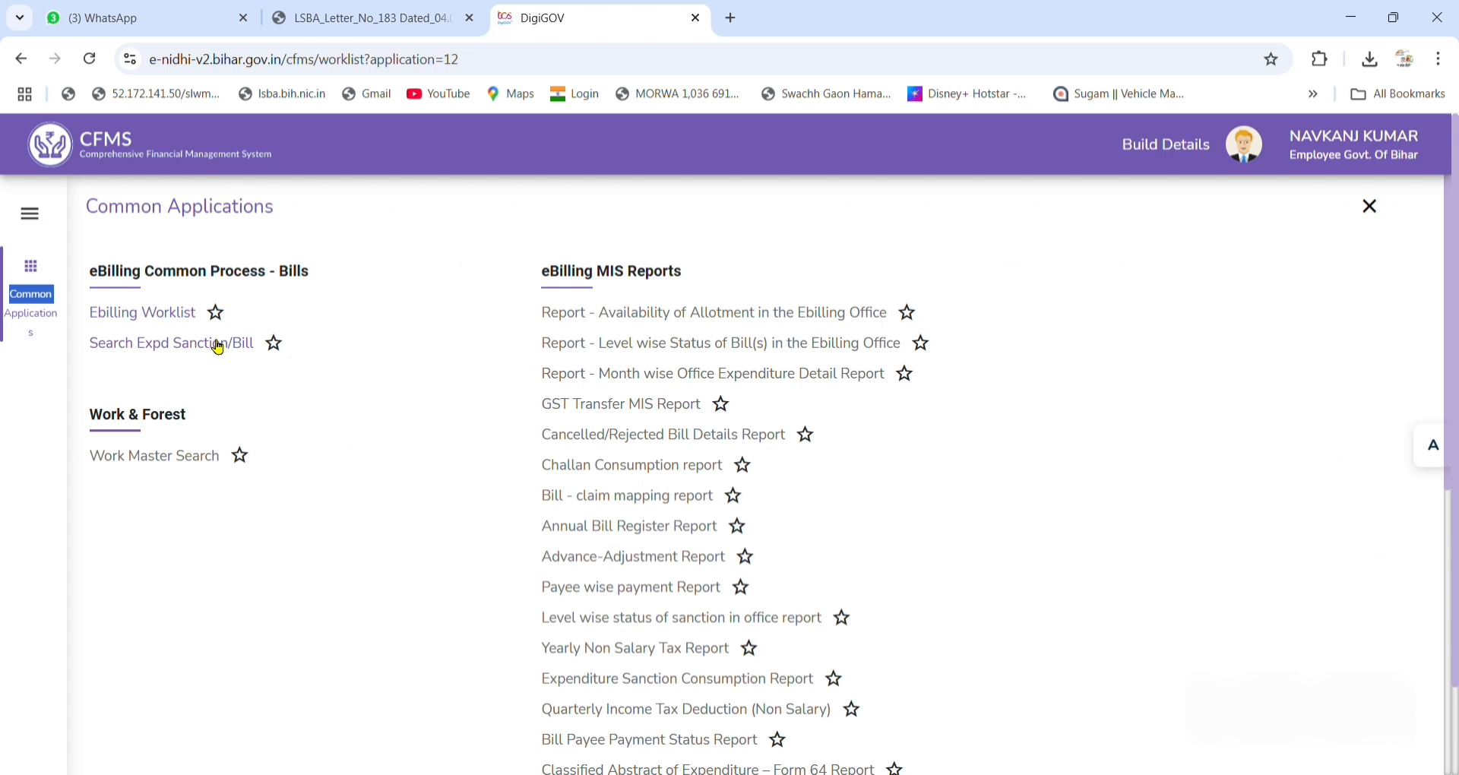
pyautogui.click(219, 347)
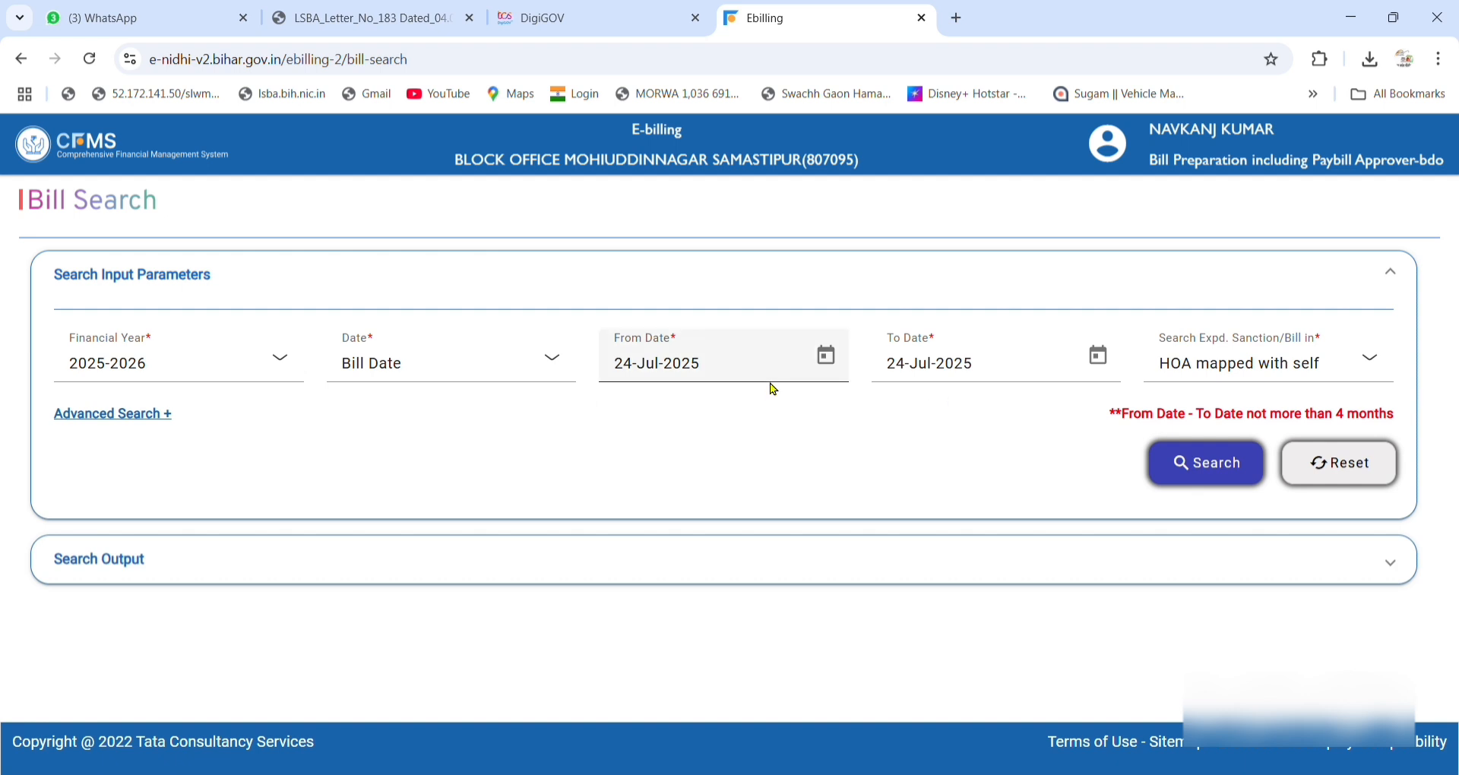
# Search bills in 'HOA mapped with office', keeping the 24-Jul-2025 date range.
pyautogui.click(826, 355)
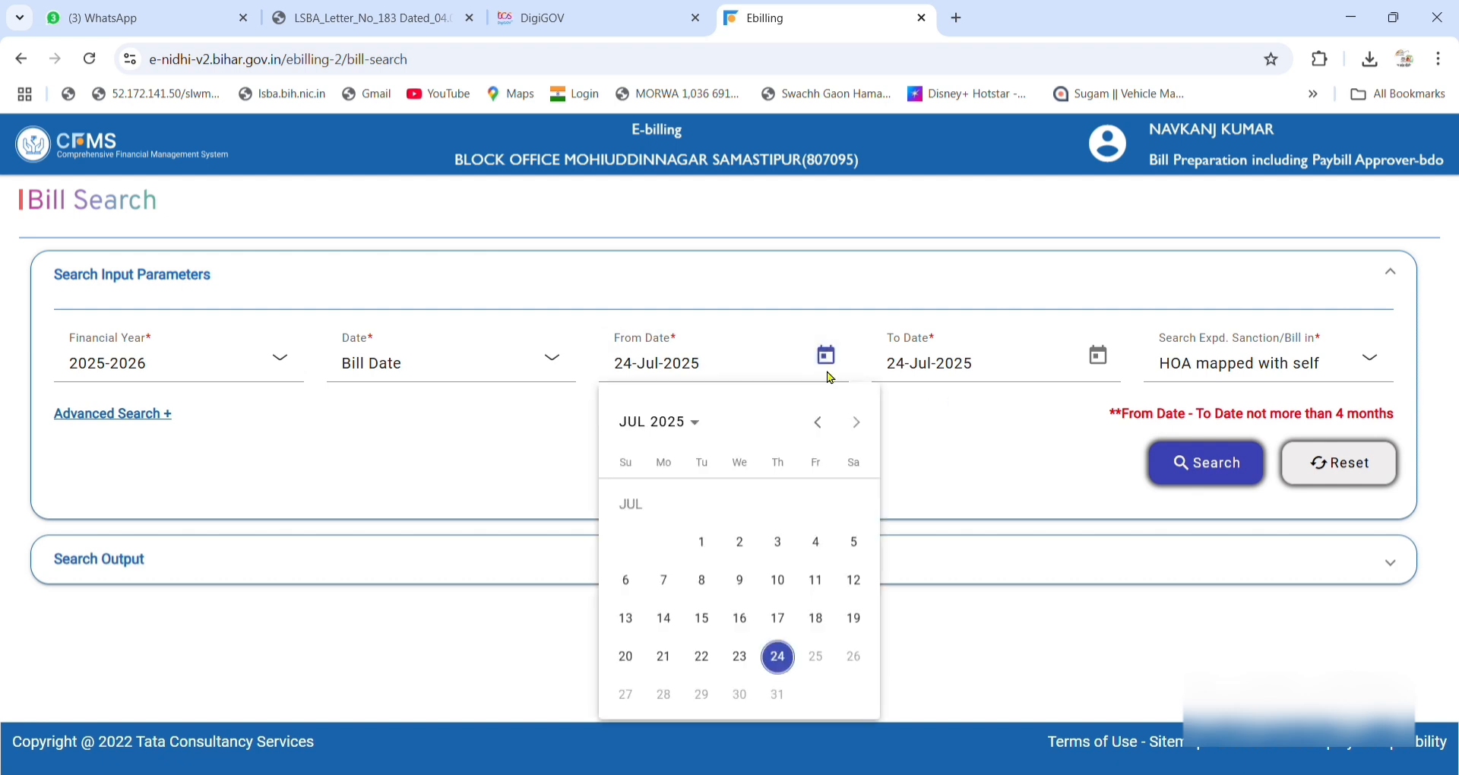
pyautogui.click(1043, 437)
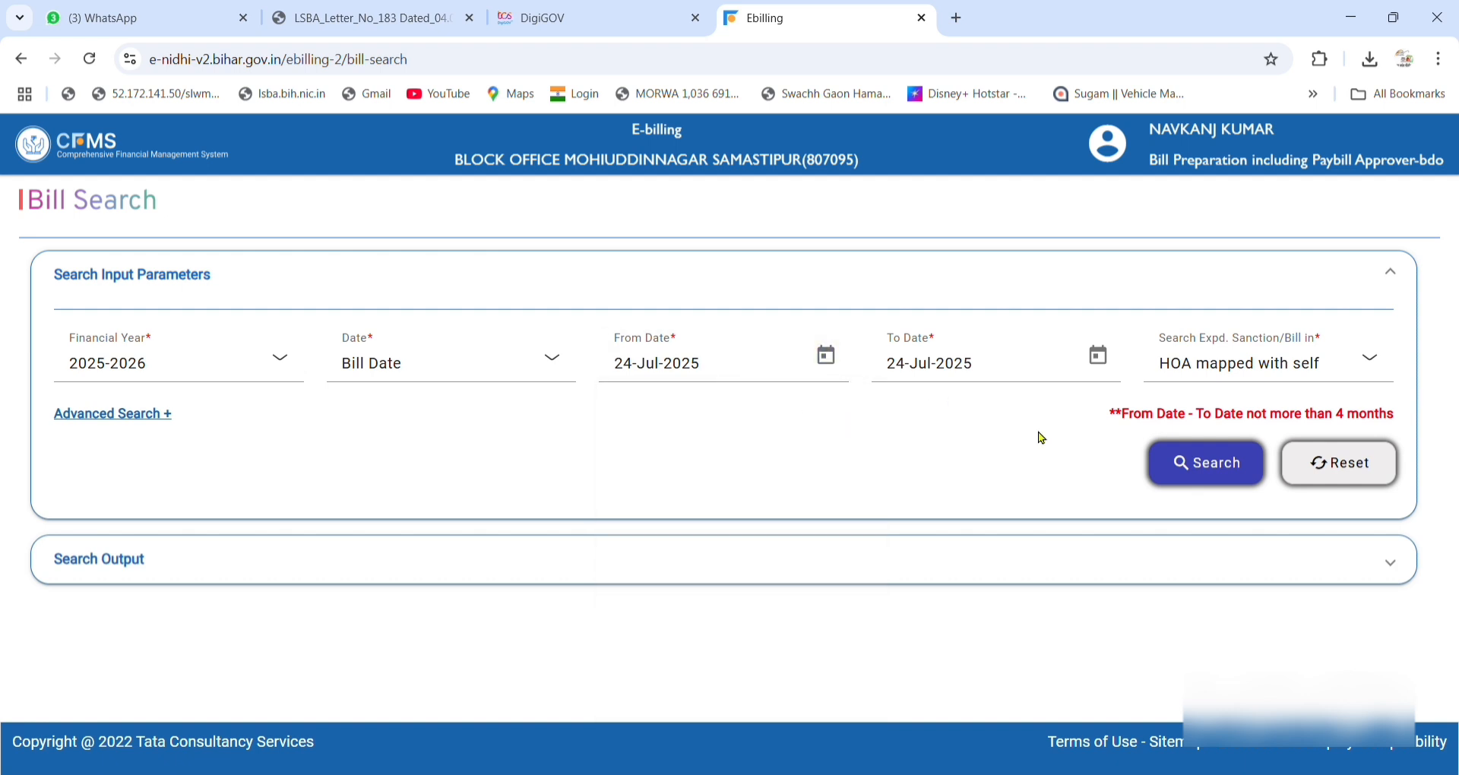
pyautogui.click(1205, 367)
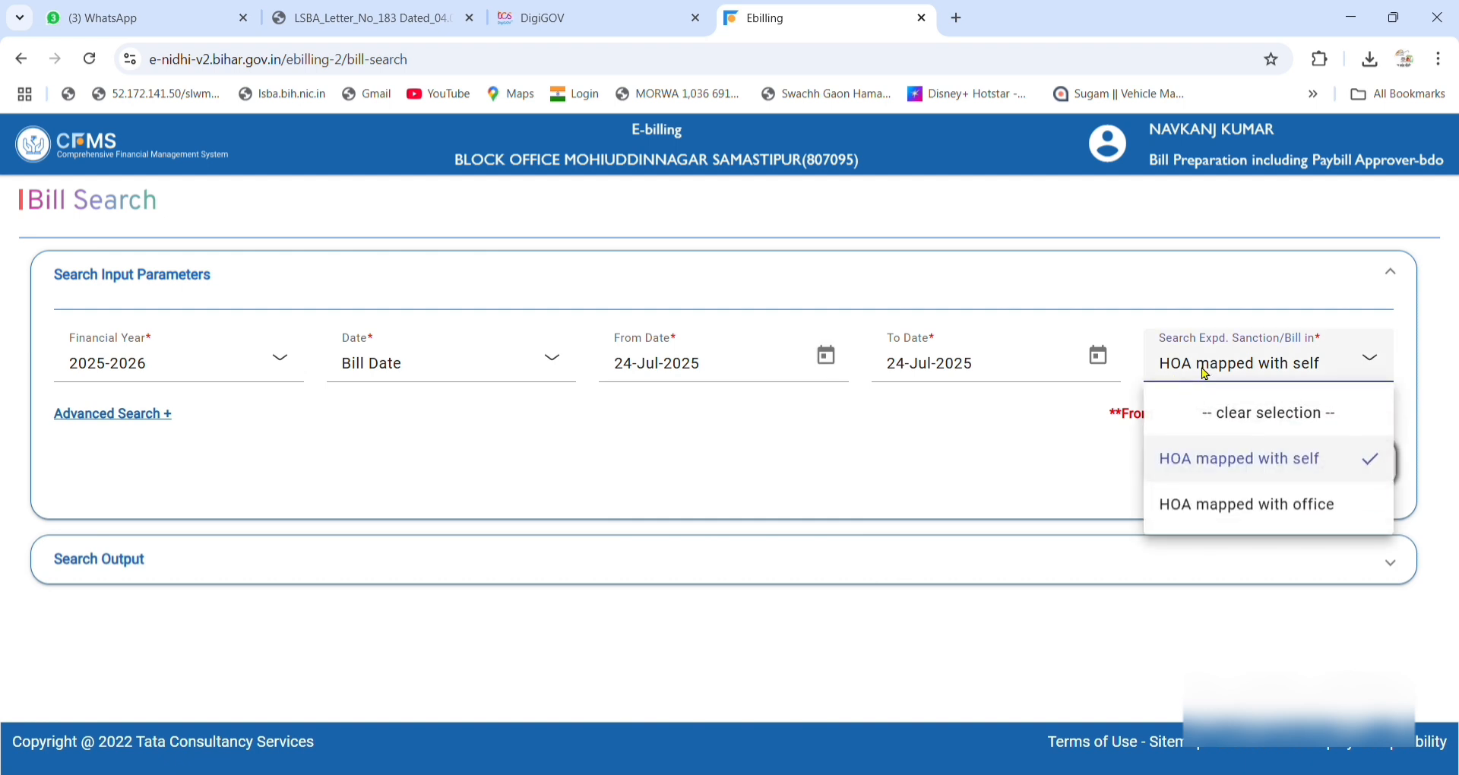
pyautogui.click(1198, 517)
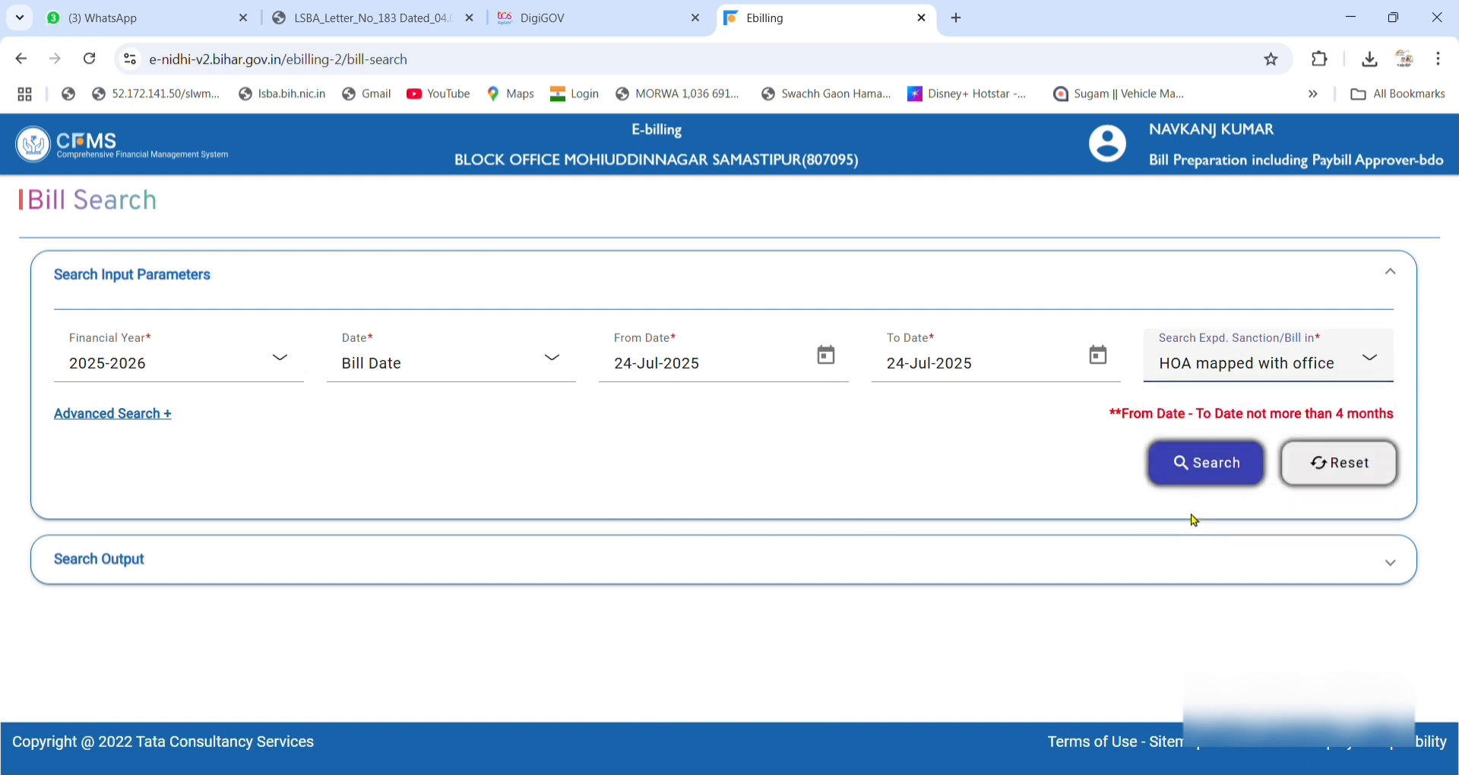
pyautogui.click(1179, 463)
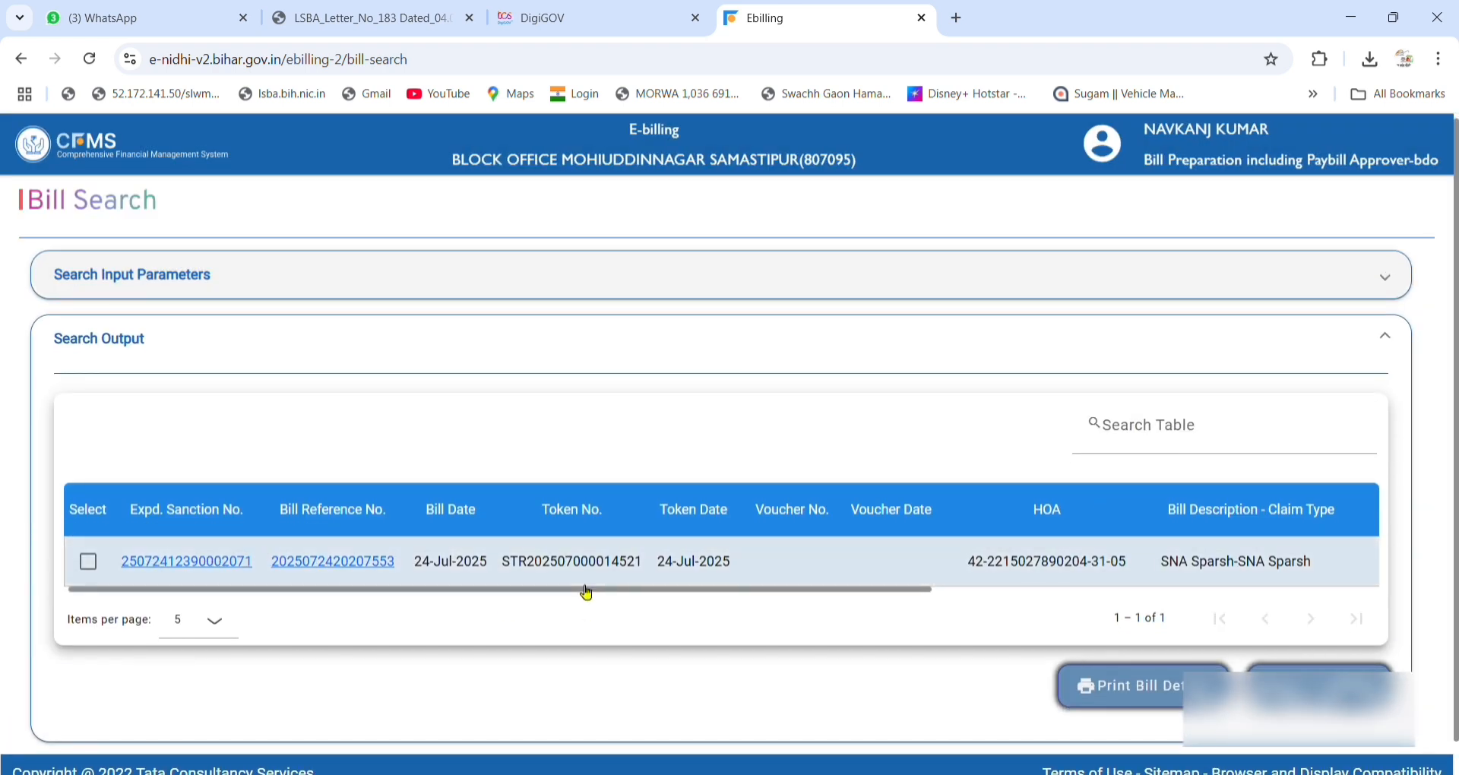
# View the bill's process status history at 10 rows per page, then close Process Details.
pyautogui.moveTo(583, 581); pyautogui.dragTo(1198, 596)
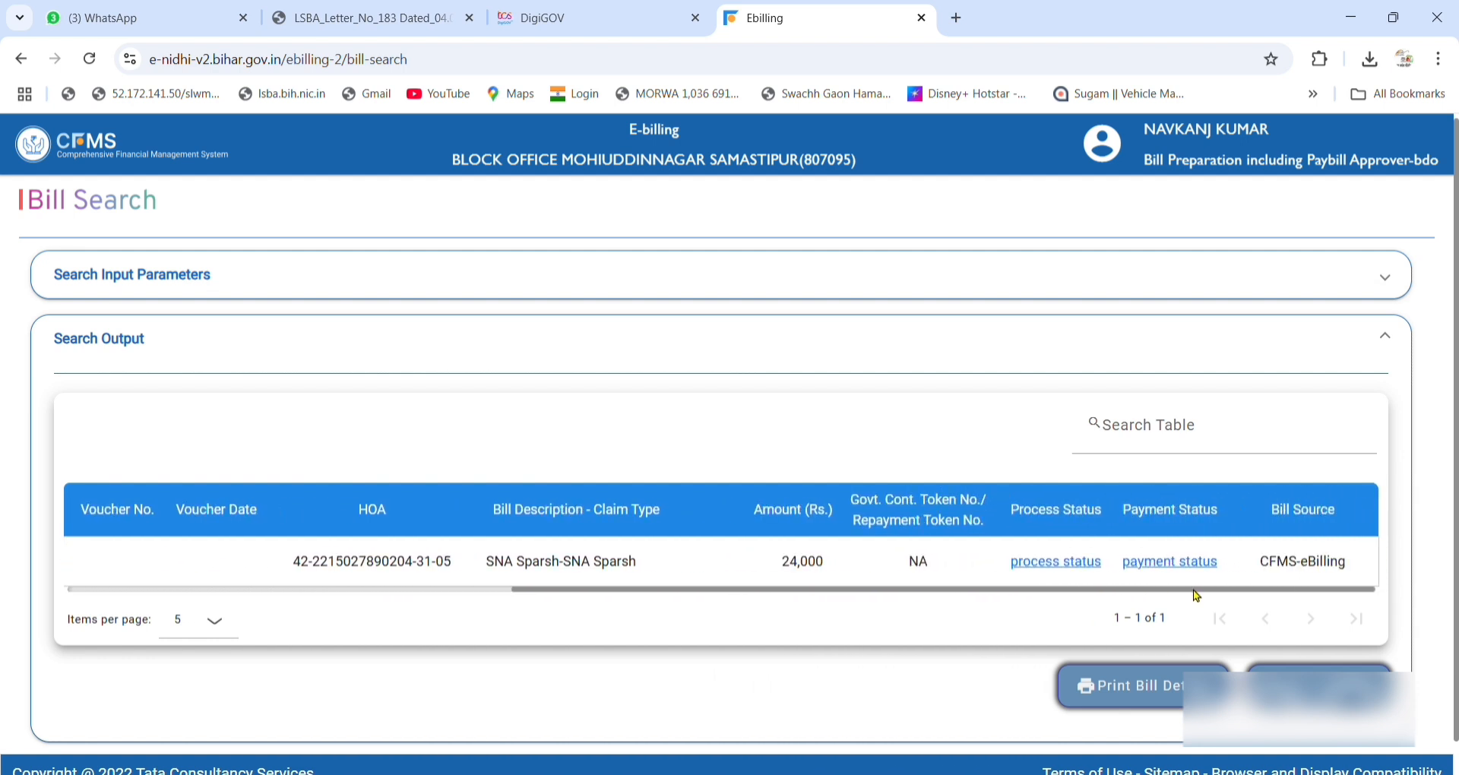
pyautogui.click(1056, 562)
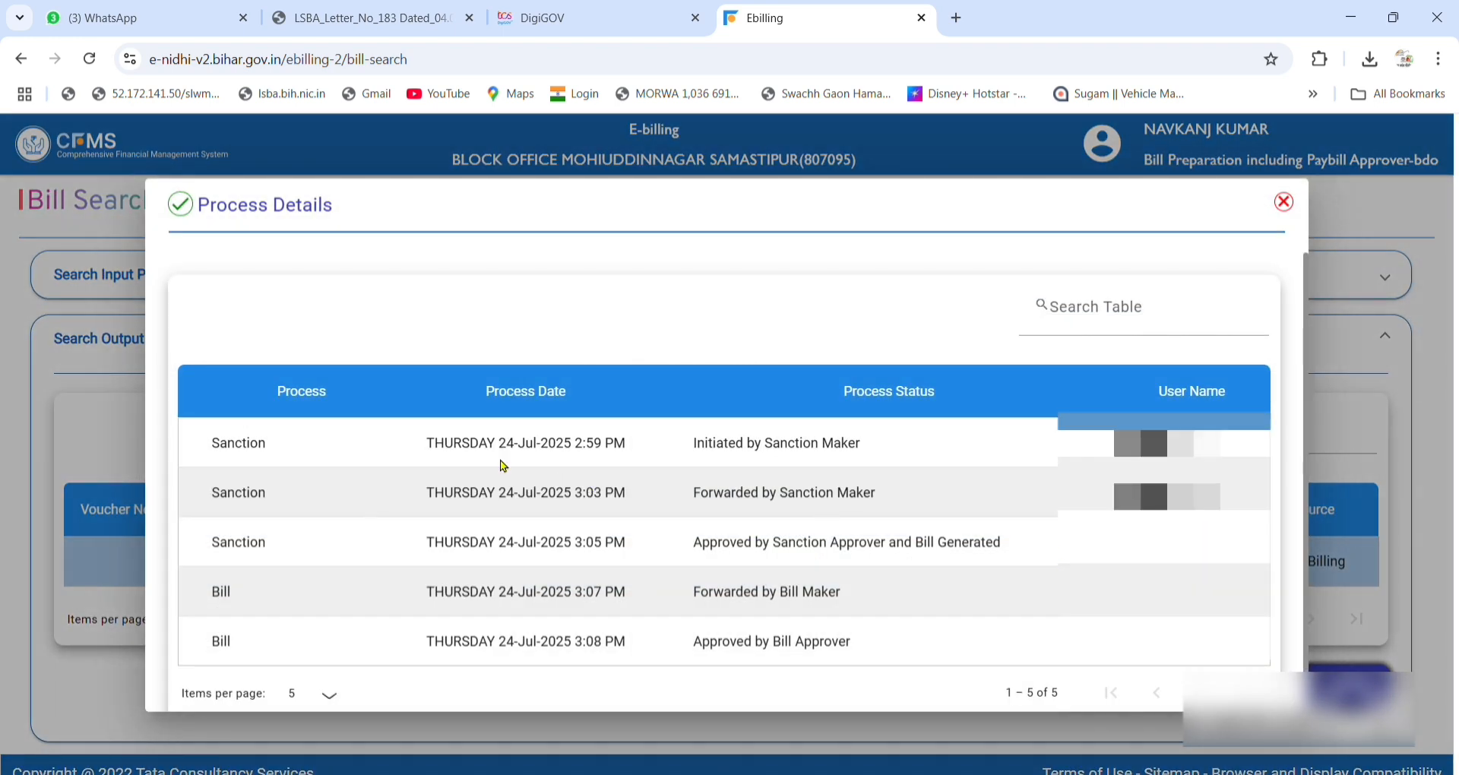
pyautogui.scroll(-1, 540, 644)
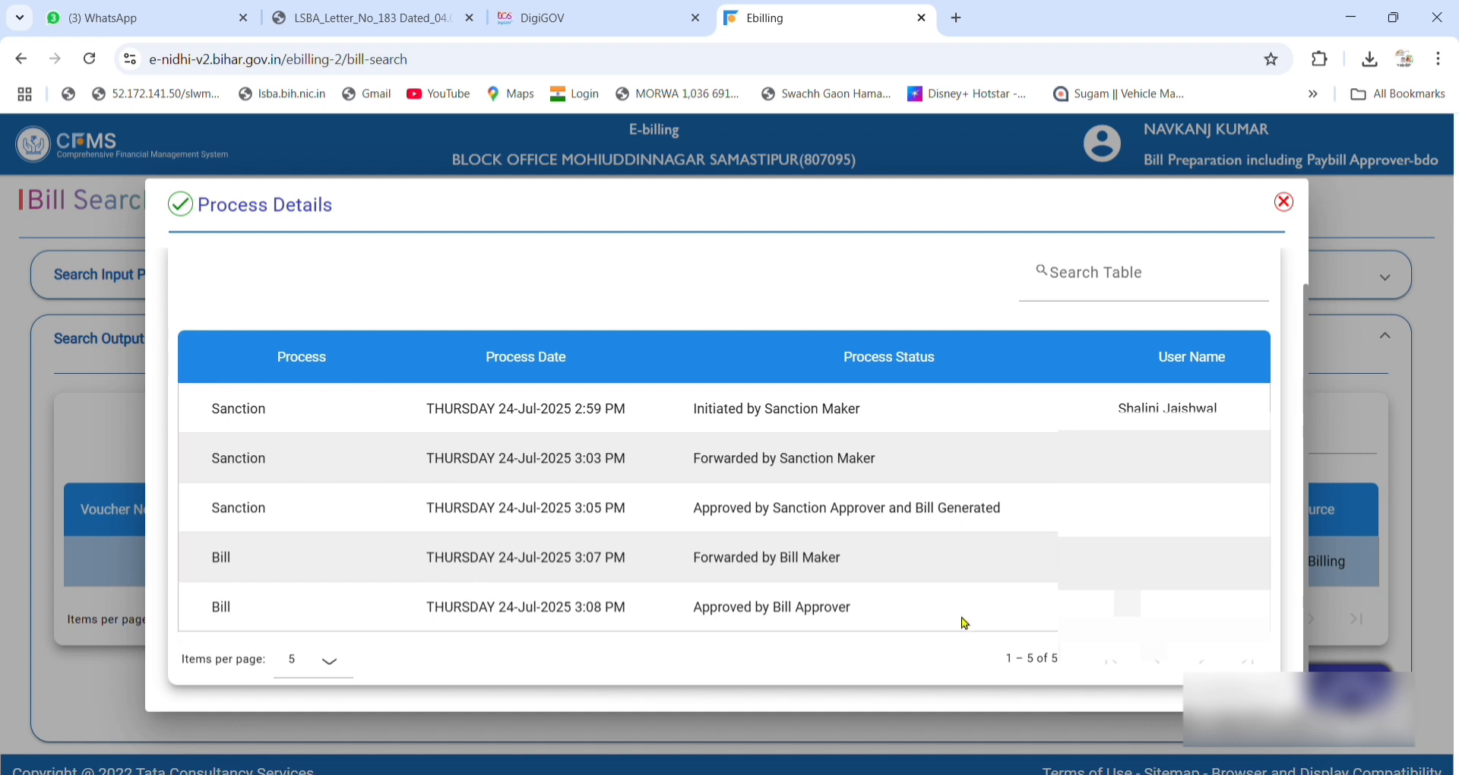
pyautogui.click(339, 669)
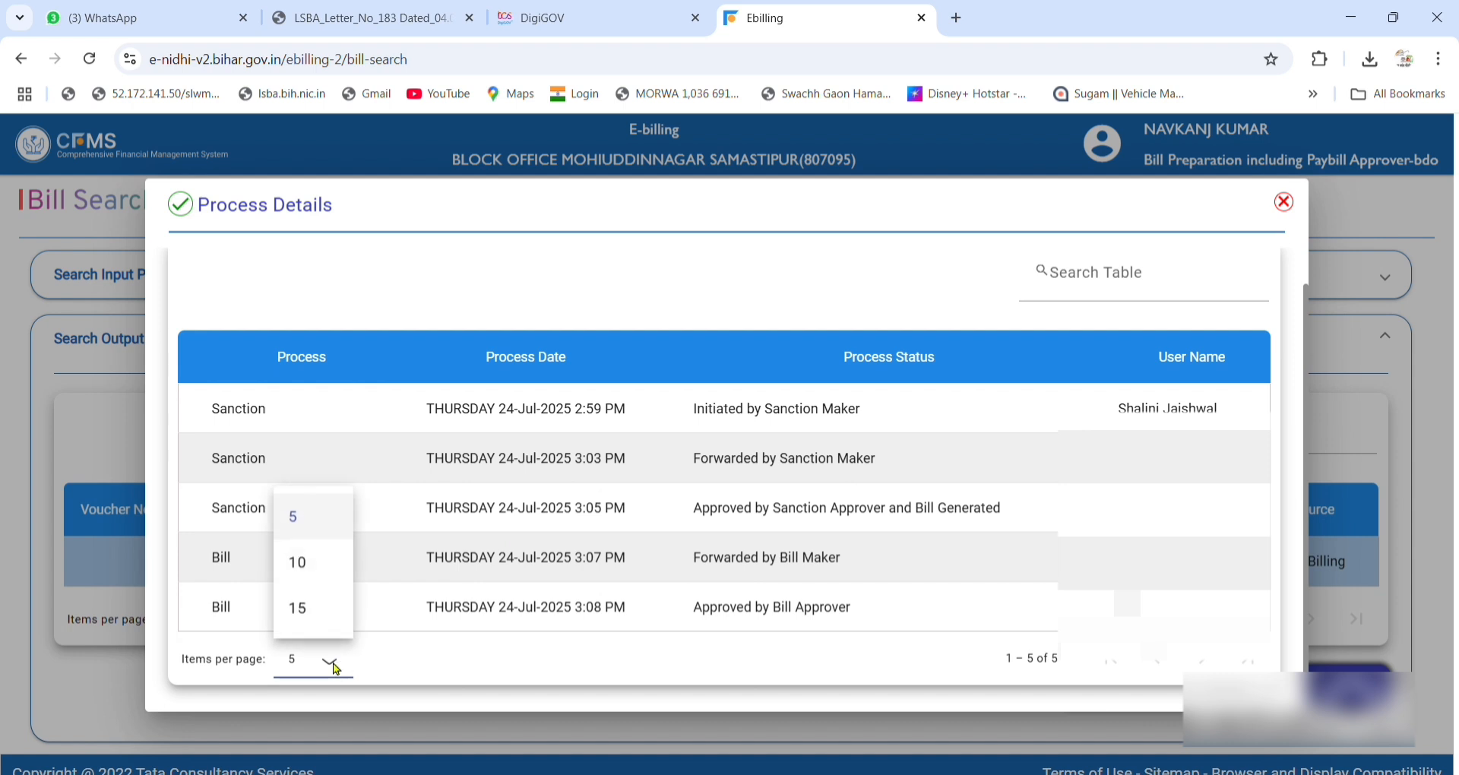
pyautogui.click(298, 560)
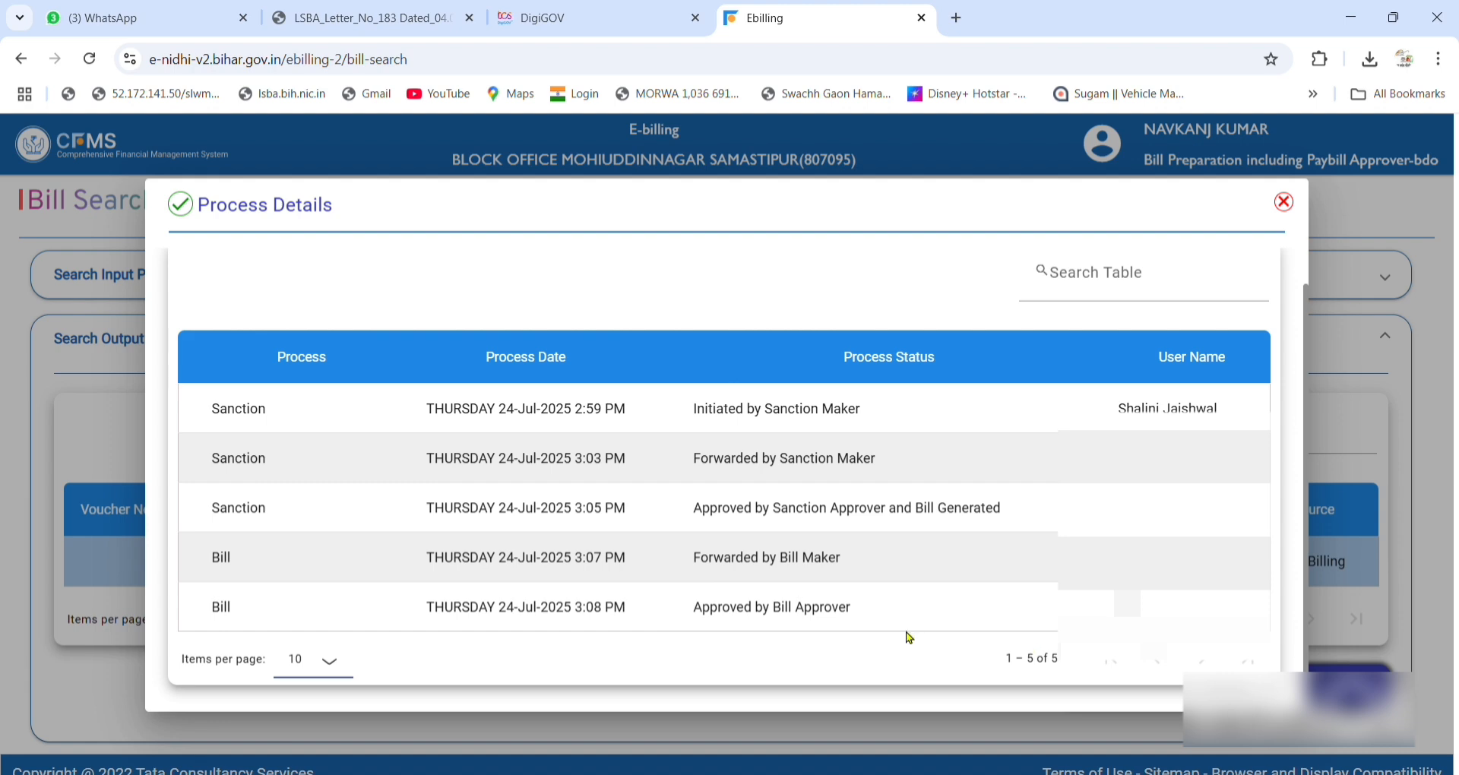
pyautogui.click(1283, 201)
pyautogui.click(1163, 560)
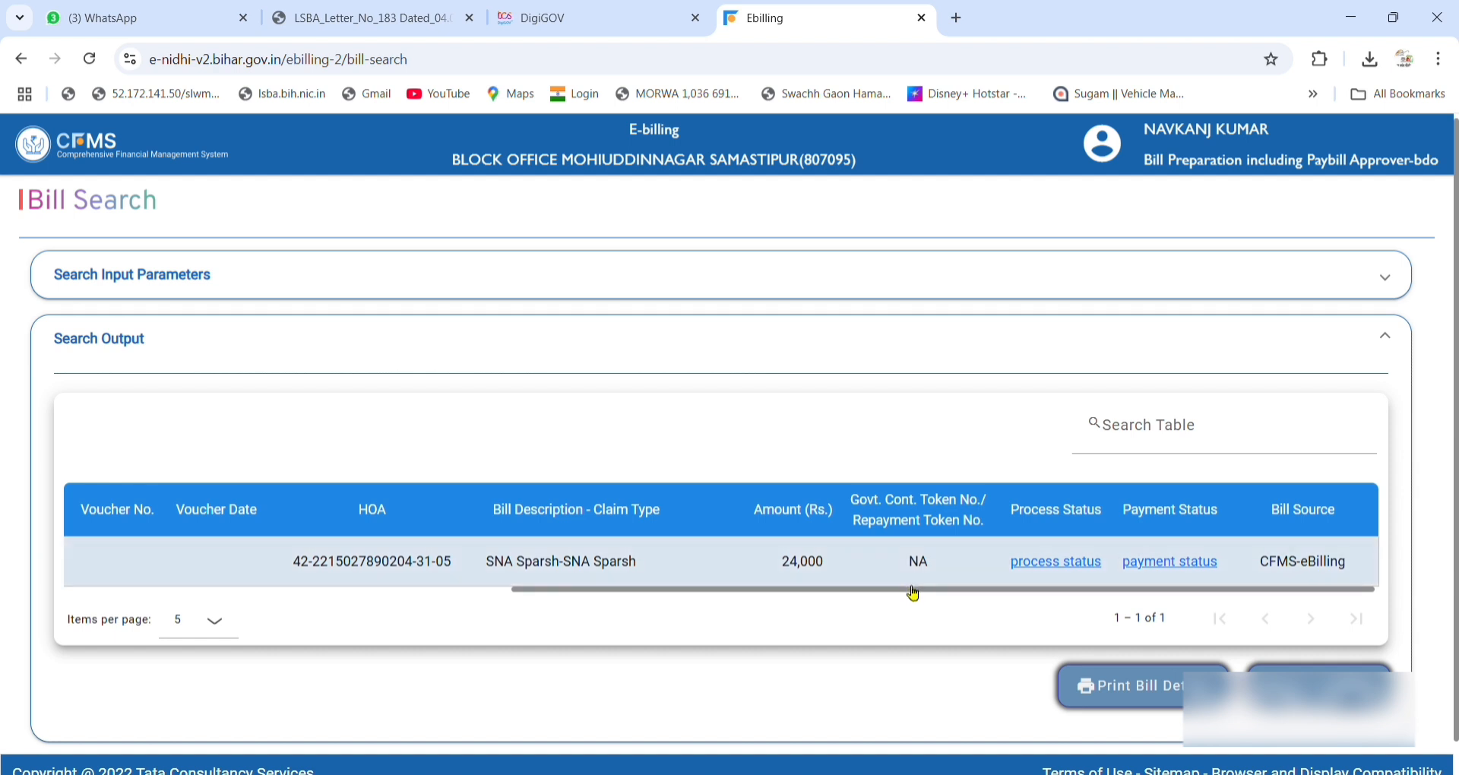
pyautogui.moveTo(908, 596); pyautogui.dragTo(486, 590)
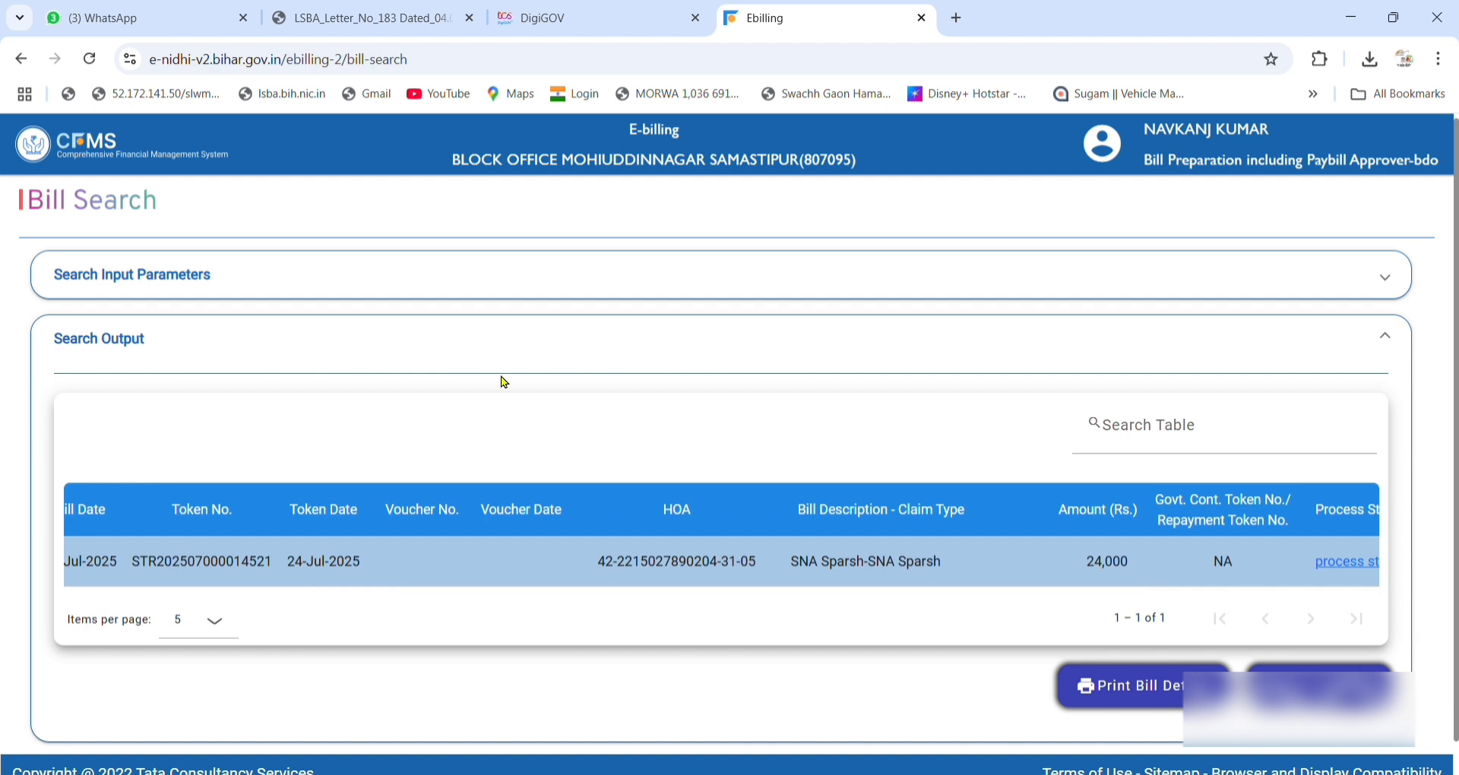
pyautogui.scroll(-1, 505, 382)
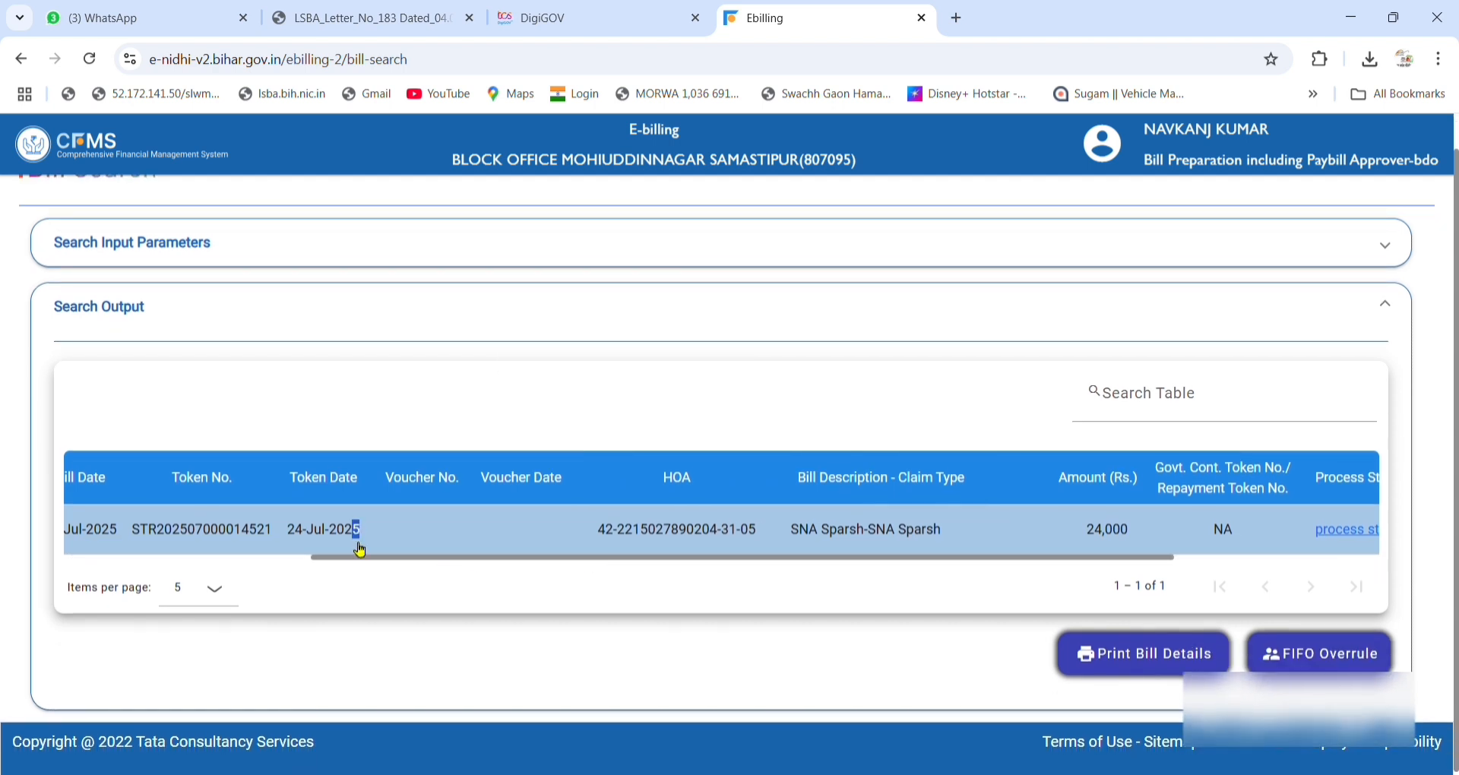
pyautogui.click(354, 541)
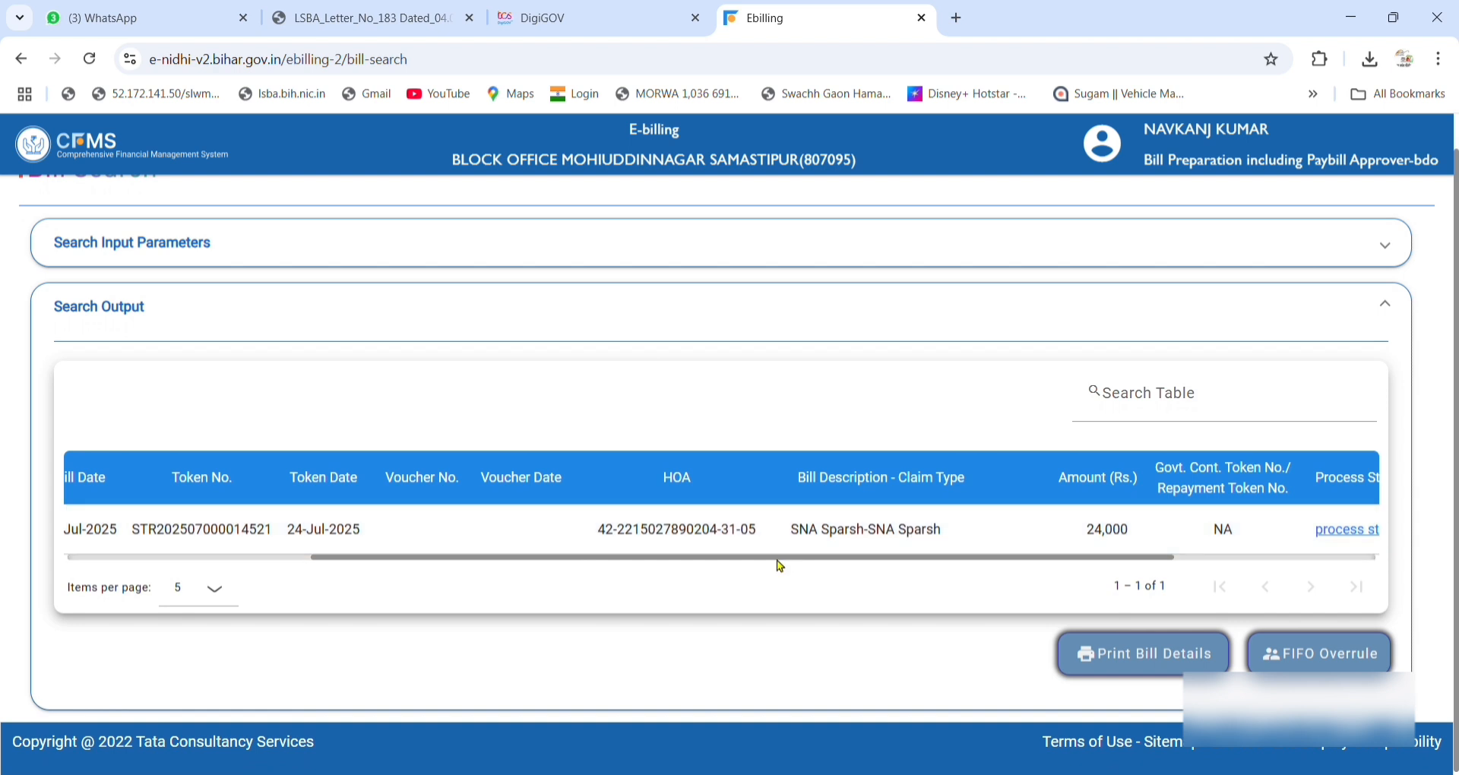
pyautogui.moveTo(778, 562); pyautogui.dragTo(472, 563)
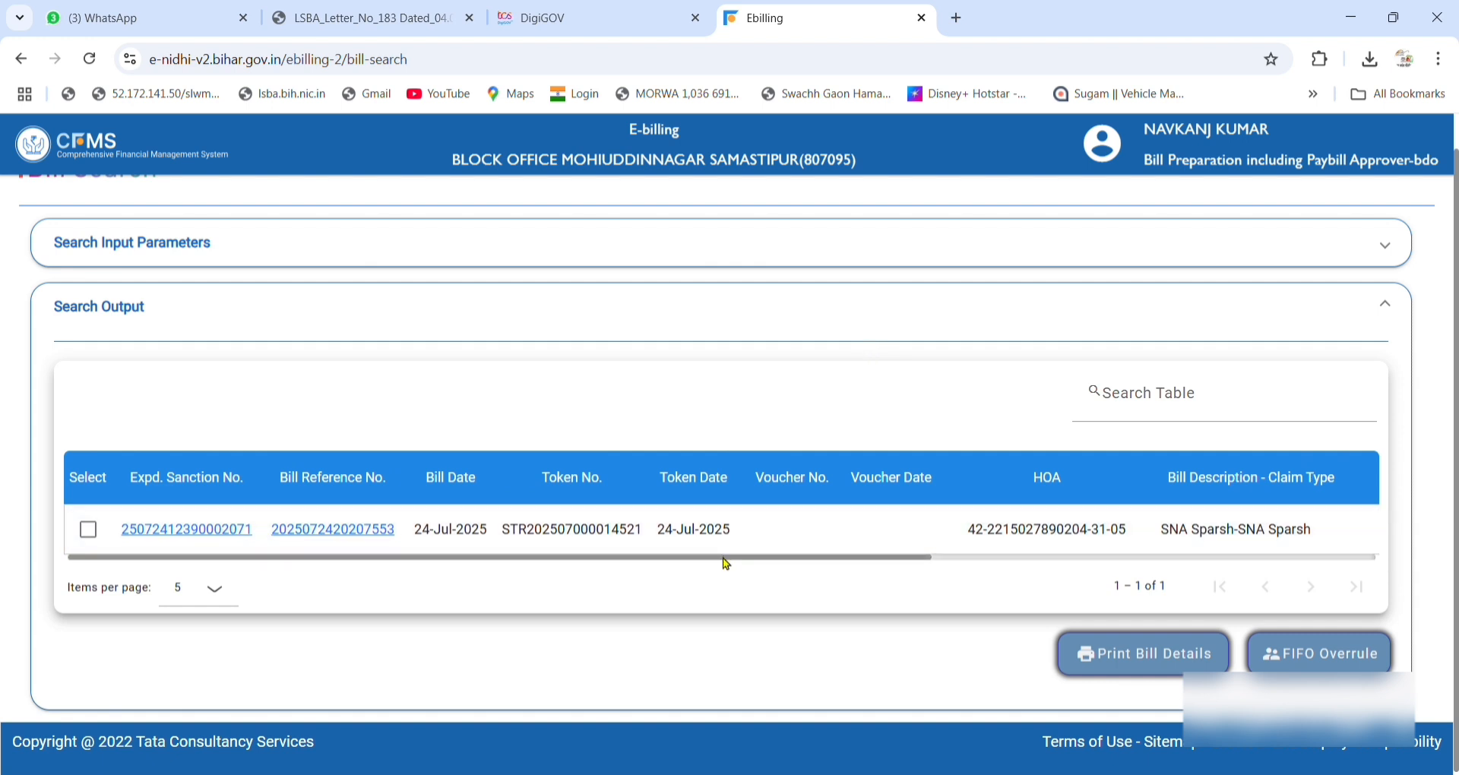
pyautogui.moveTo(726, 564); pyautogui.dragTo(648, 560)
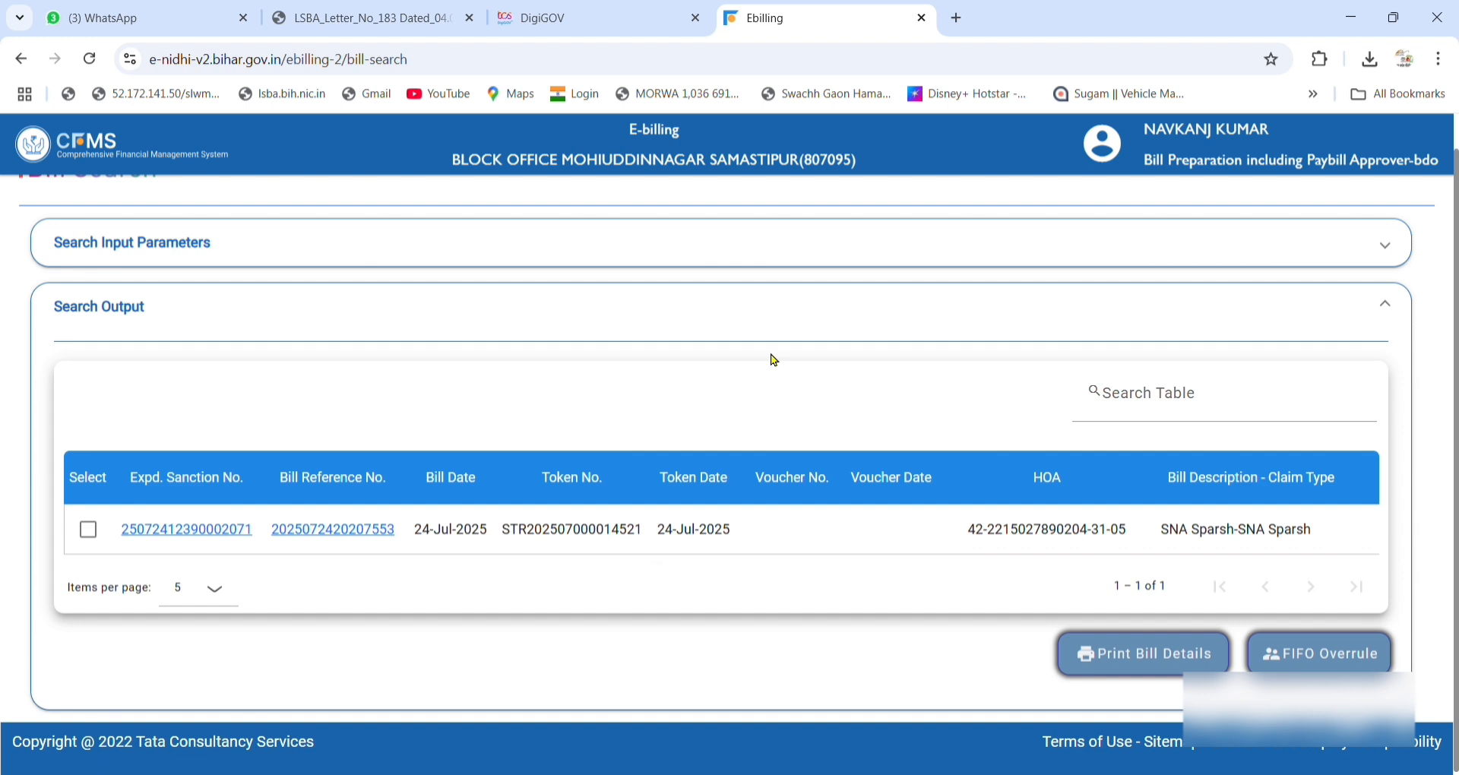